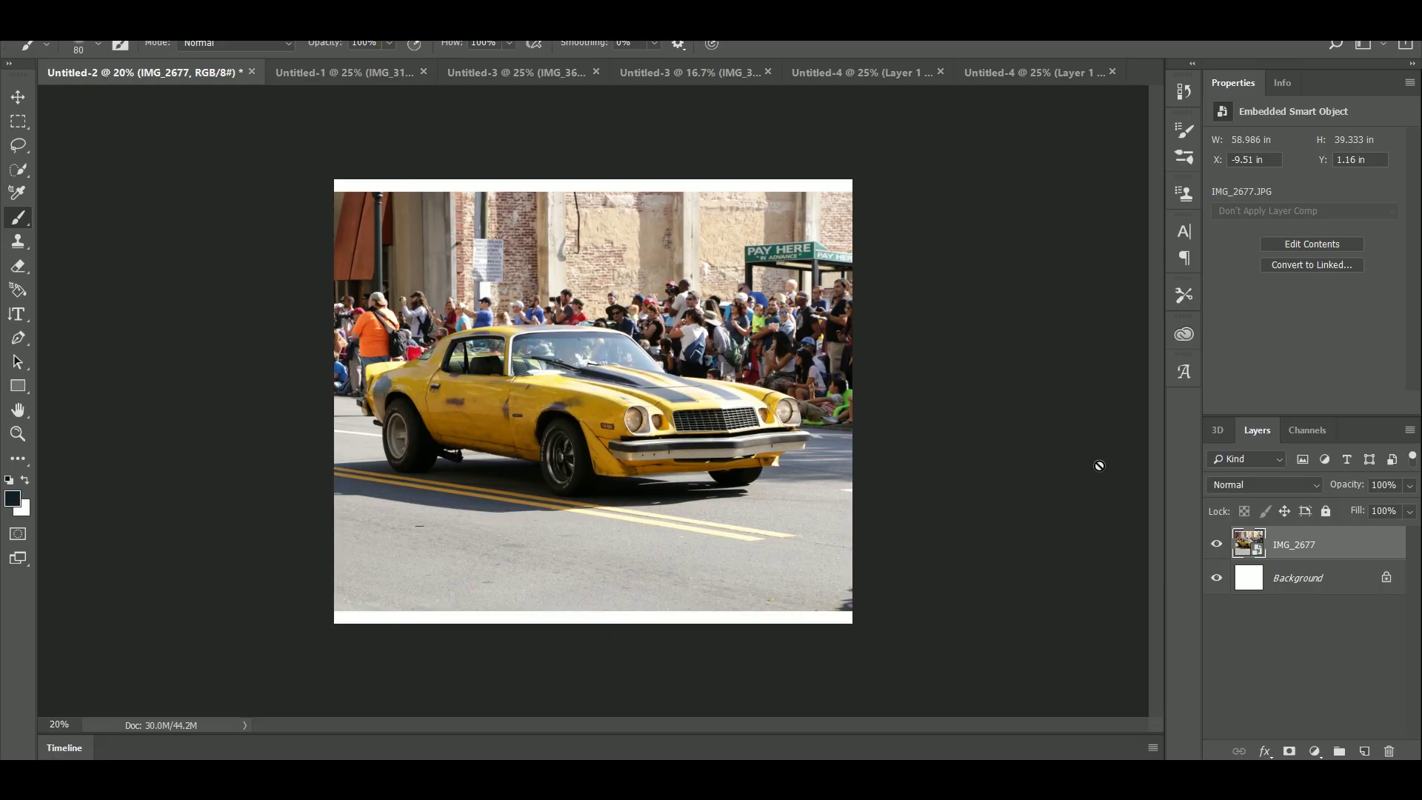
Step: Duplicate the IMG_2677 layer twice and apply a Threshold adjustment with level 86 to the uppermost copy
key("ctrl+j")
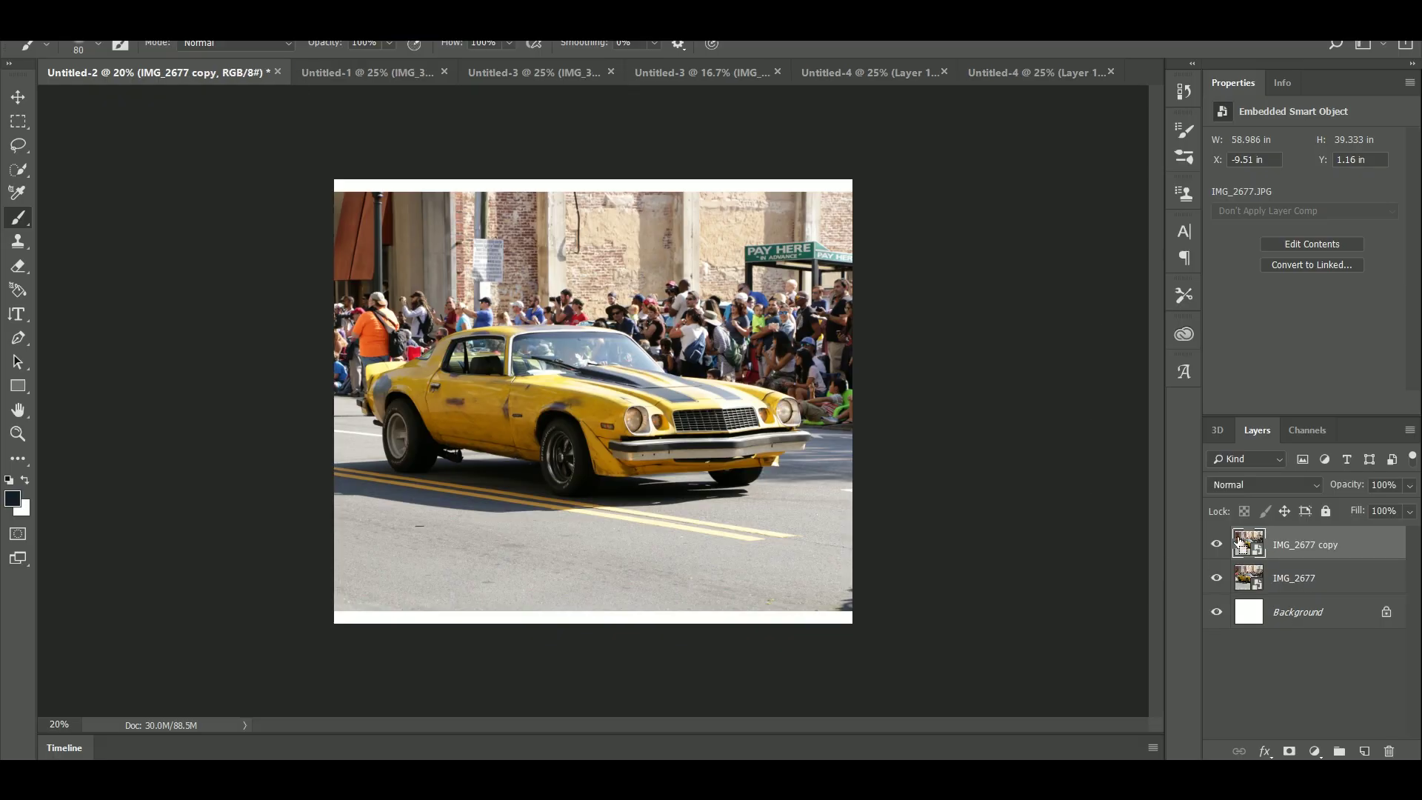
key("ctrl+j")
left_click(117, 13)
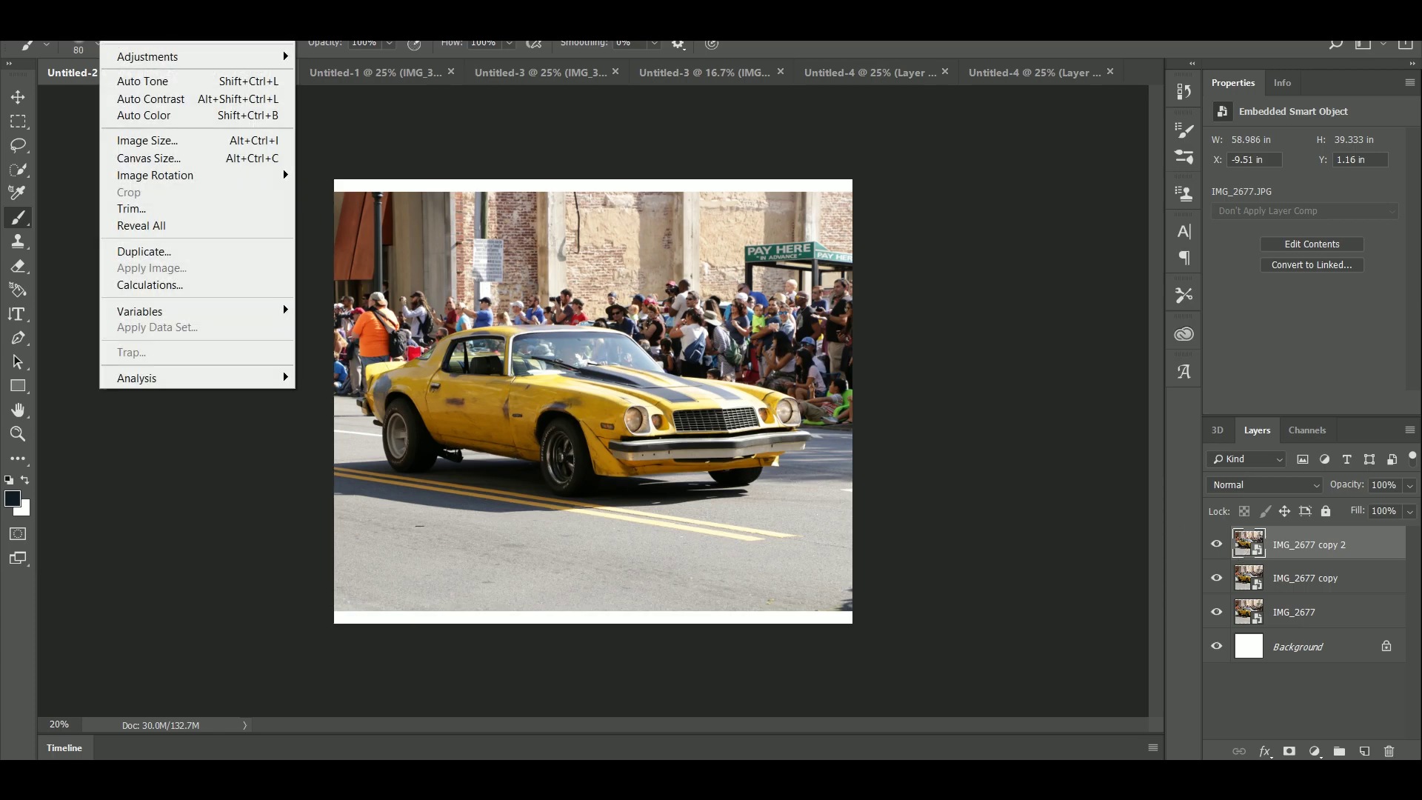
mouse_move(145, 62)
left_click(374, 299)
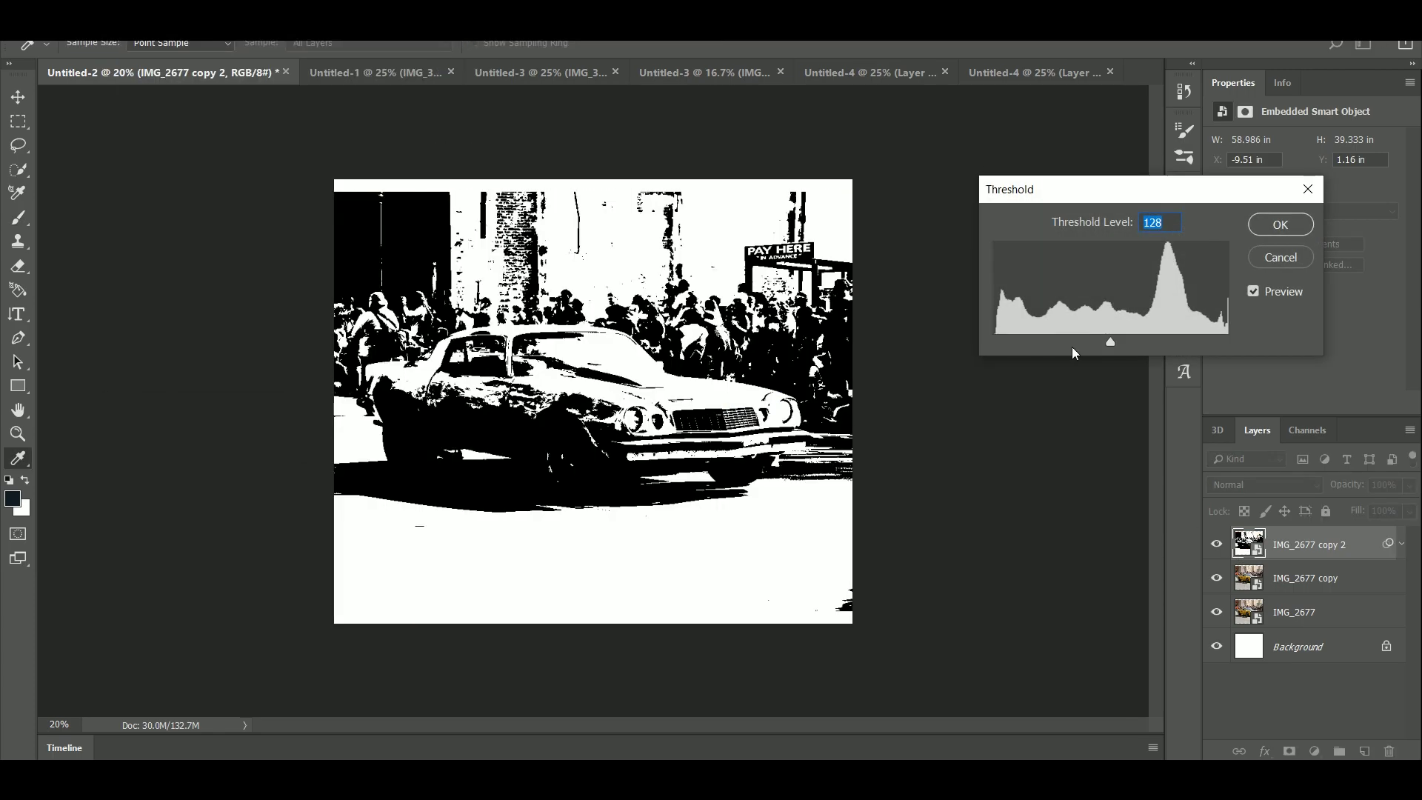
left_click_drag(1109, 344, 1073, 358)
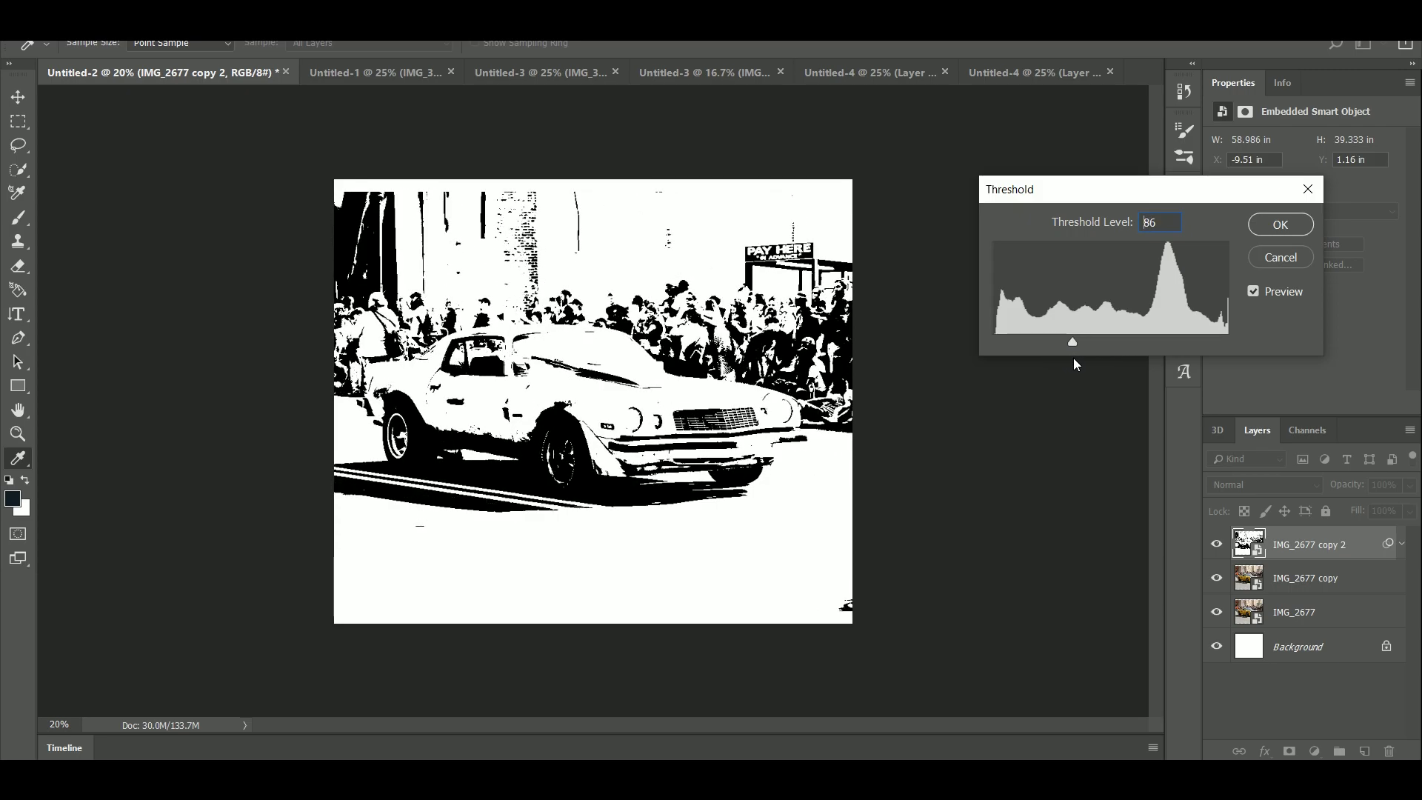
left_click(1268, 228)
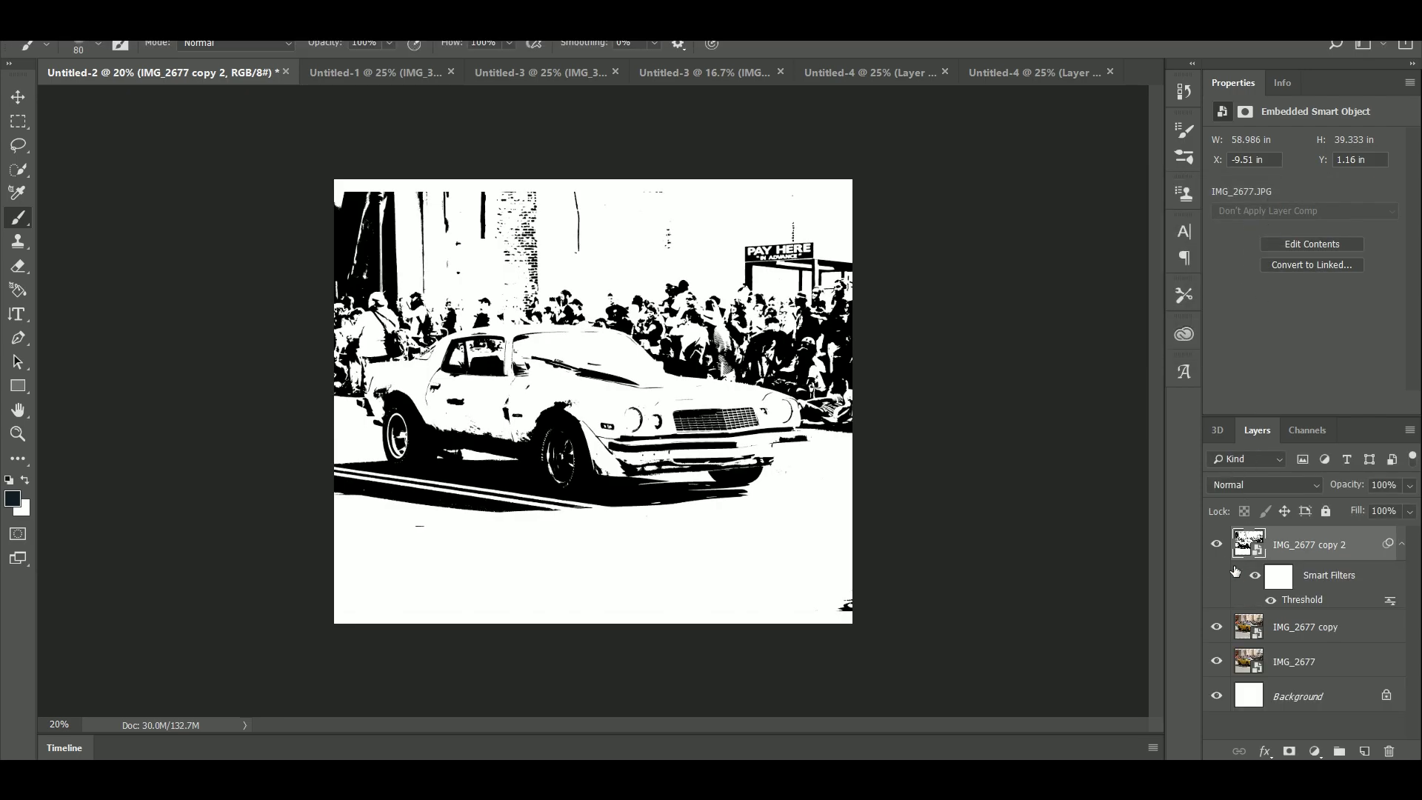
Step: Hide IMG_2677 copy 2 and apply a Threshold to IMG_2677 copy, raising the level above the default 128
left_click(1216, 544)
left_click(1250, 628)
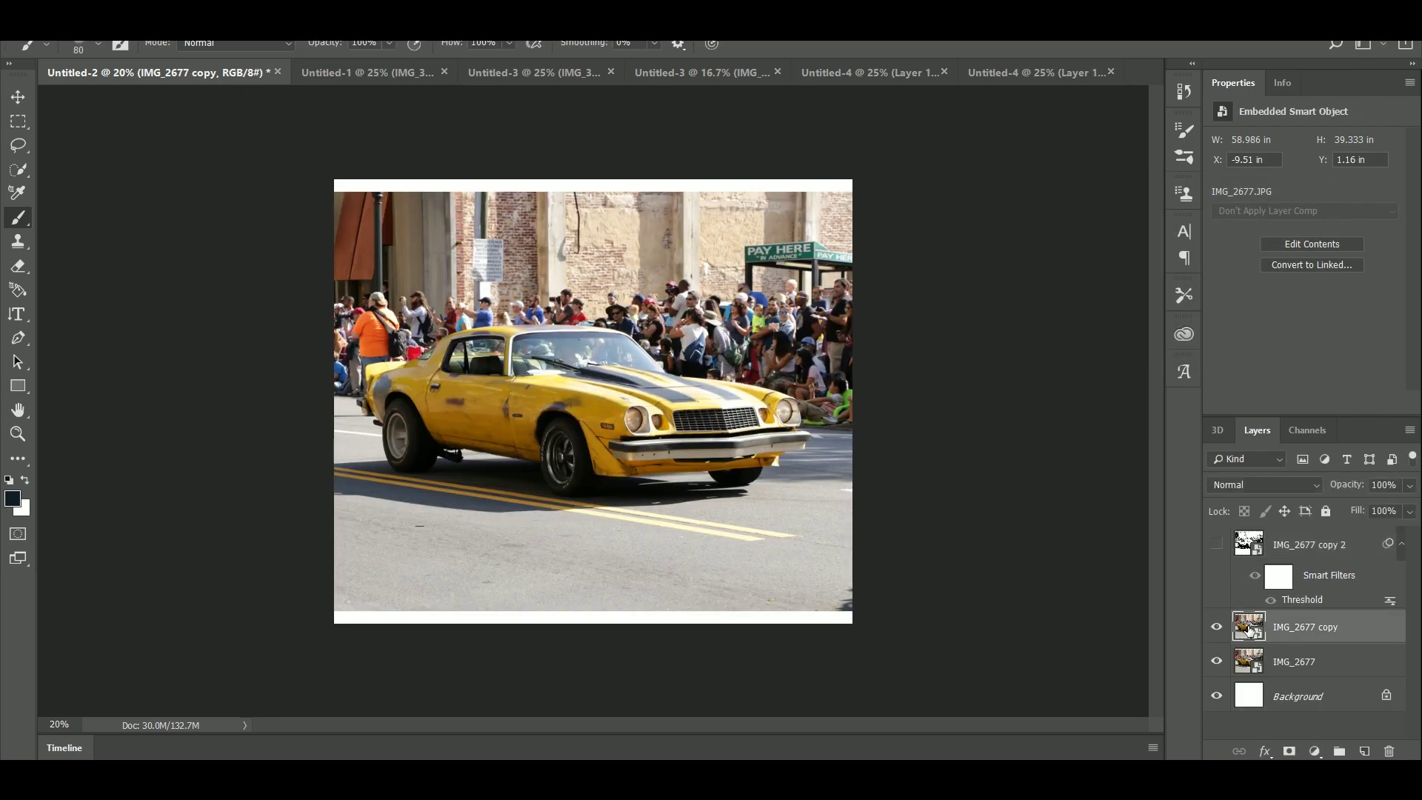
left_click(116, 15)
mouse_move(148, 56)
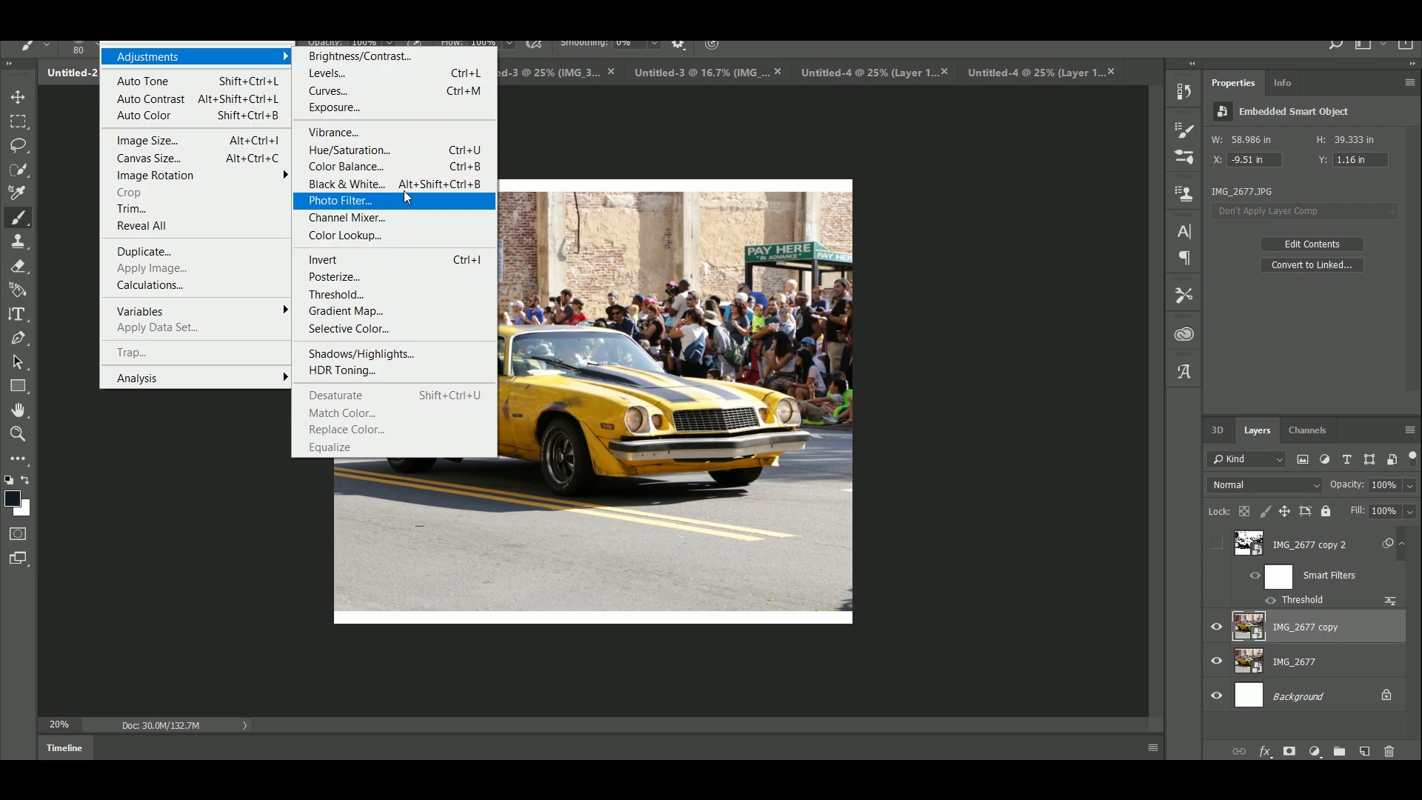
left_click(404, 294)
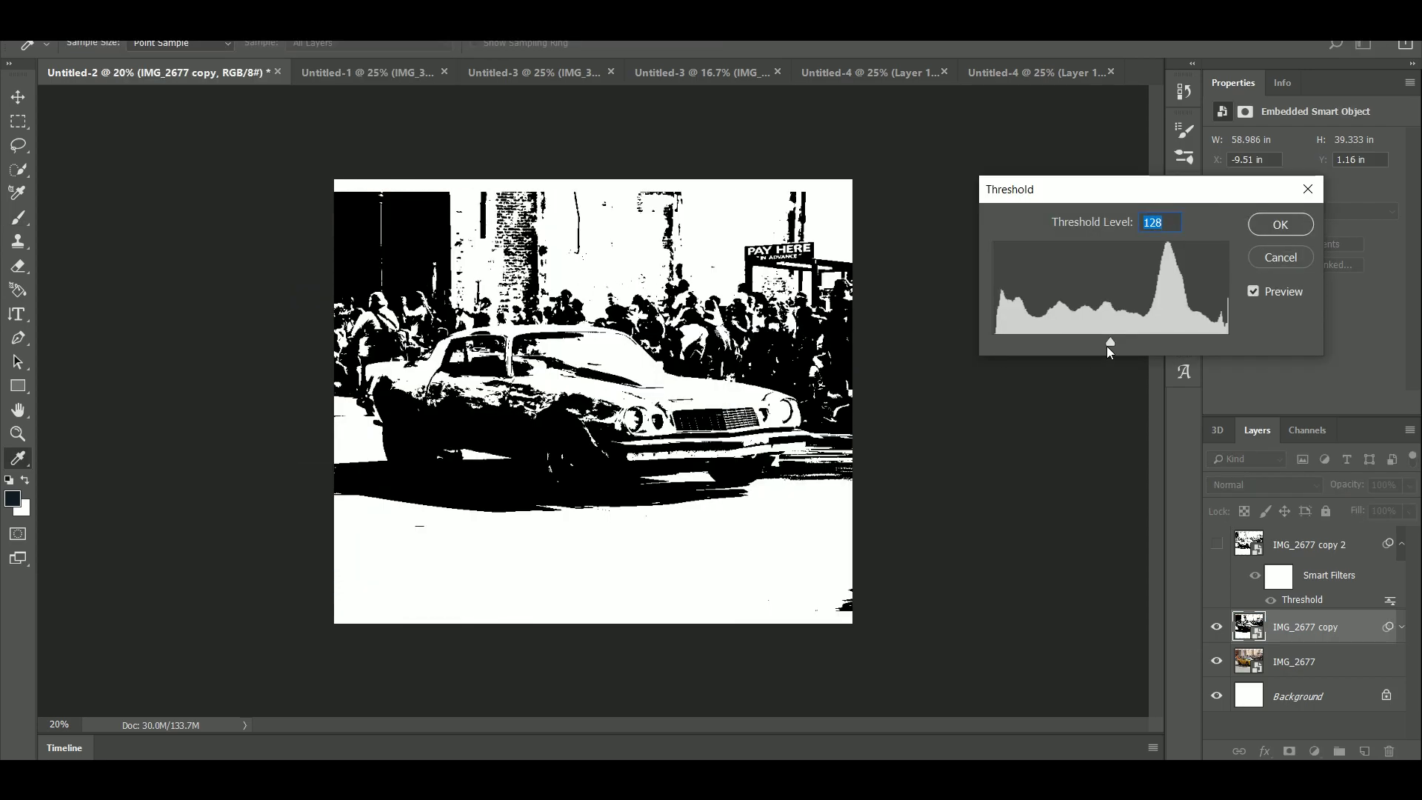
left_click_drag(1108, 348, 1168, 342)
left_click(1268, 226)
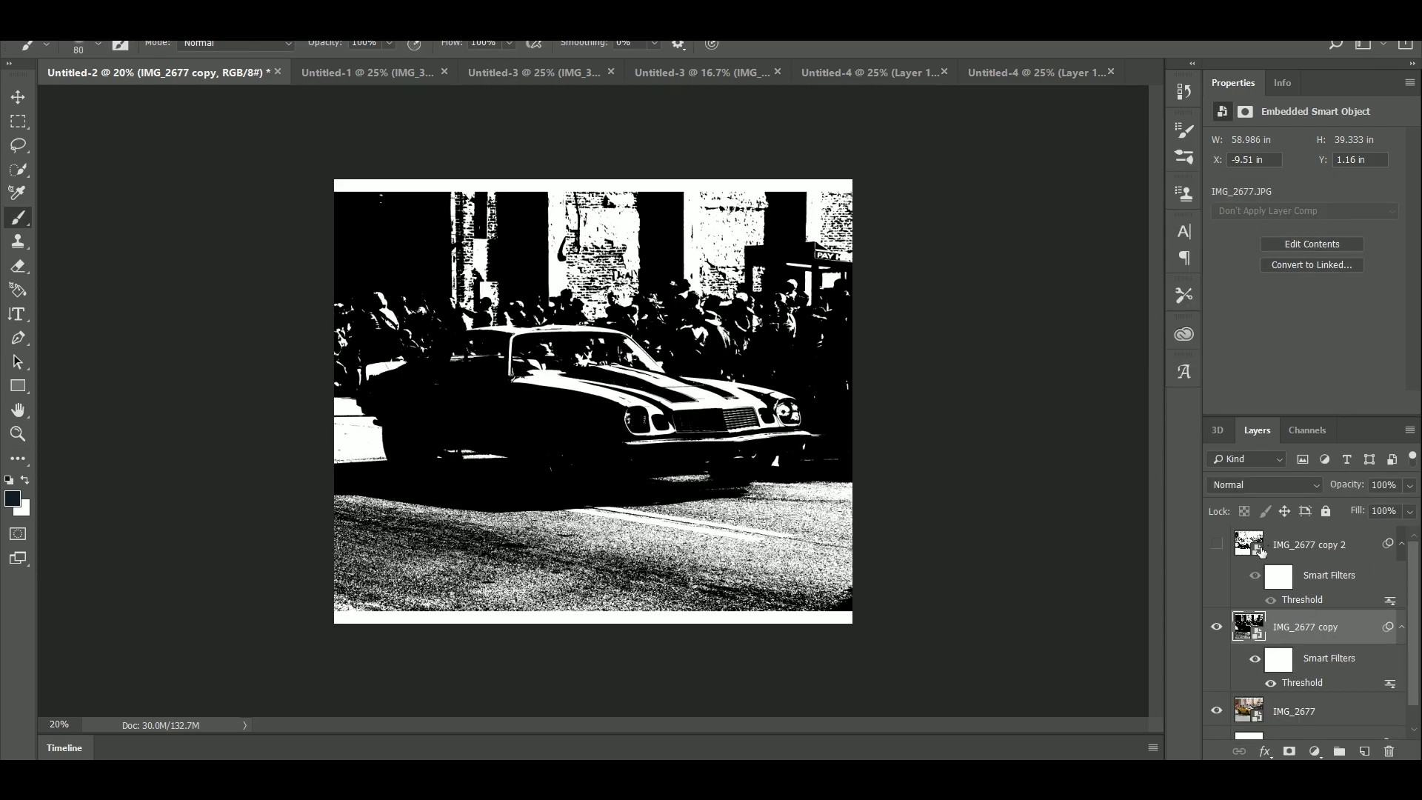
Step: Add a layer mask to IMG_2677 copy and move that layer above IMG_2677 copy 2, with both layers visible
left_click(1292, 753)
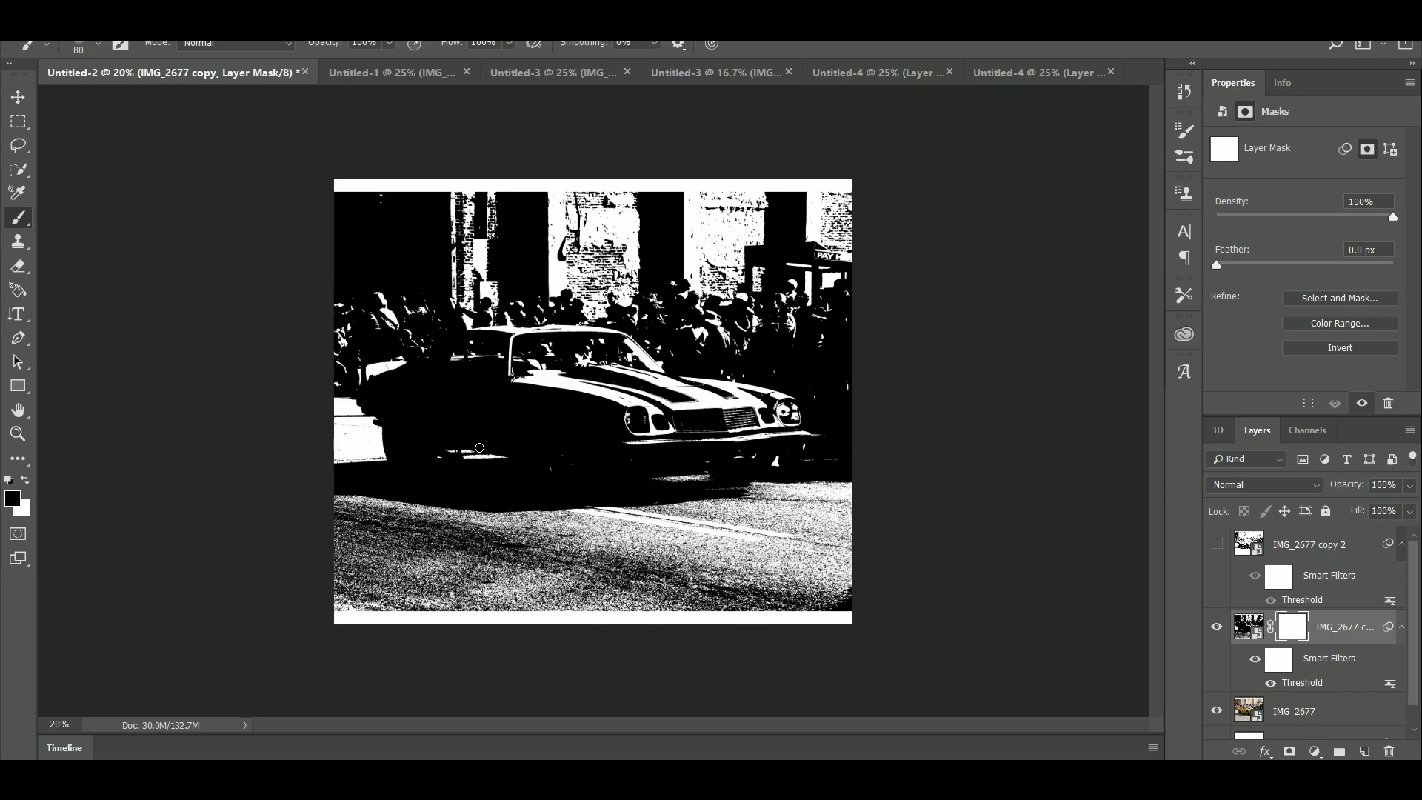
mouse_move(418, 368)
left_mouse_down()
mouse_move(405, 356)
mouse_move(691, 399)
left_mouse_up()
key("ctrl+z")
left_click_drag(1241, 630, 1230, 550)
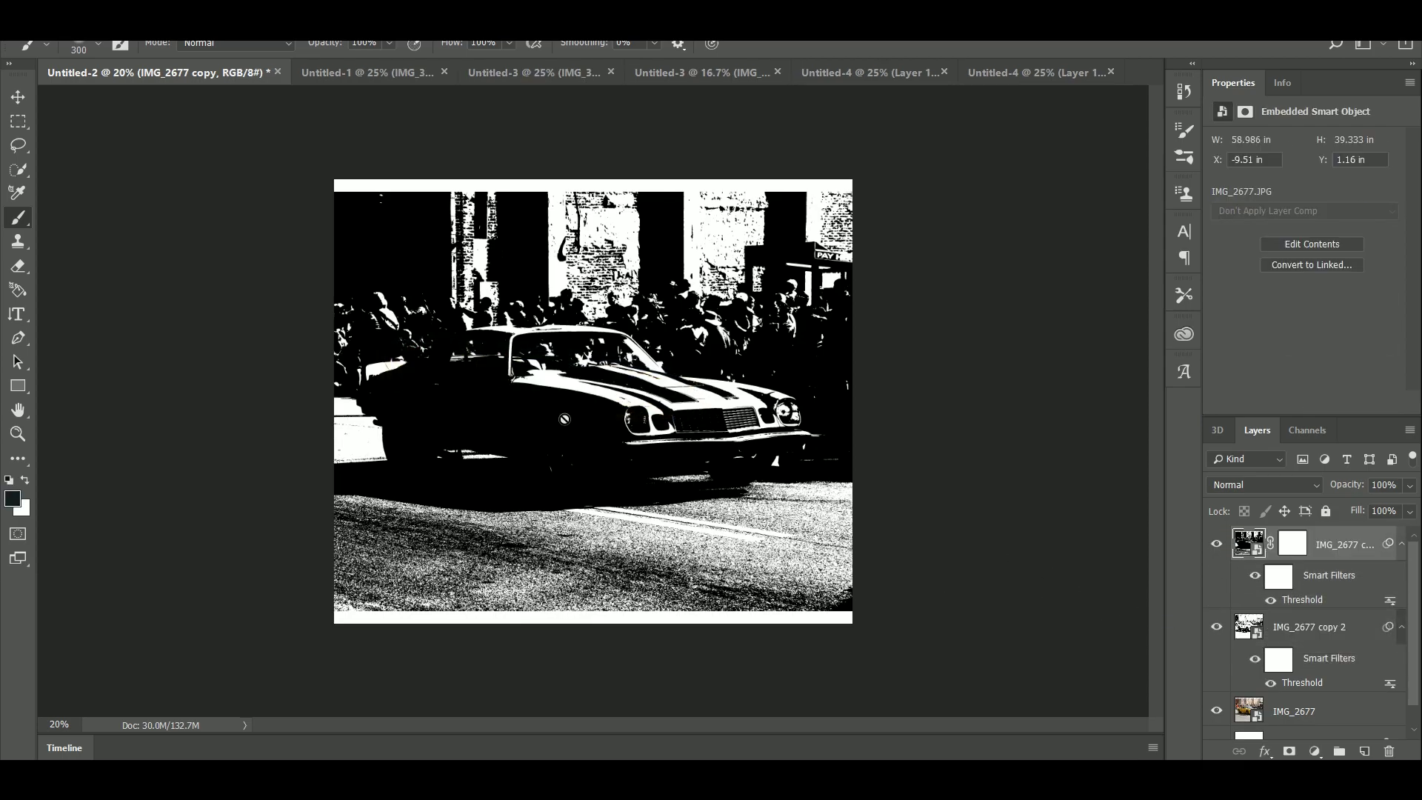
Step: With a 300 px brush, paint the layer mask black over the car's body, wheels and bumper, and white along the background above the roof
left_click(1295, 547)
mouse_move(389, 379)
left_mouse_down()
mouse_move(420, 373)
mouse_move(597, 446)
mouse_move(439, 368)
mouse_move(457, 346)
mouse_move(528, 358)
left_mouse_up()
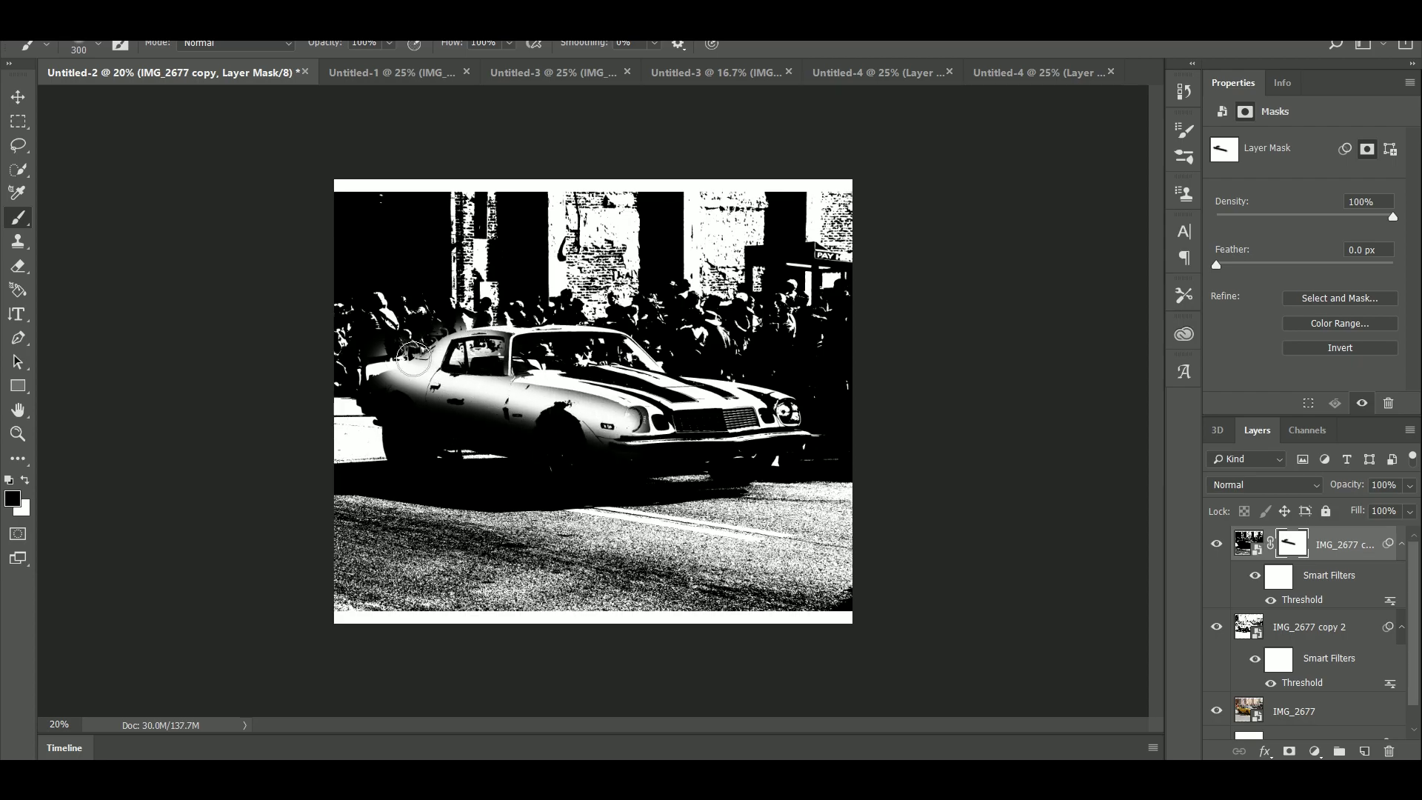
mouse_move(413, 358)
left_mouse_down()
mouse_move(395, 386)
mouse_move(626, 414)
mouse_move(567, 420)
mouse_move(610, 416)
mouse_move(548, 471)
mouse_move(627, 419)
left_mouse_up()
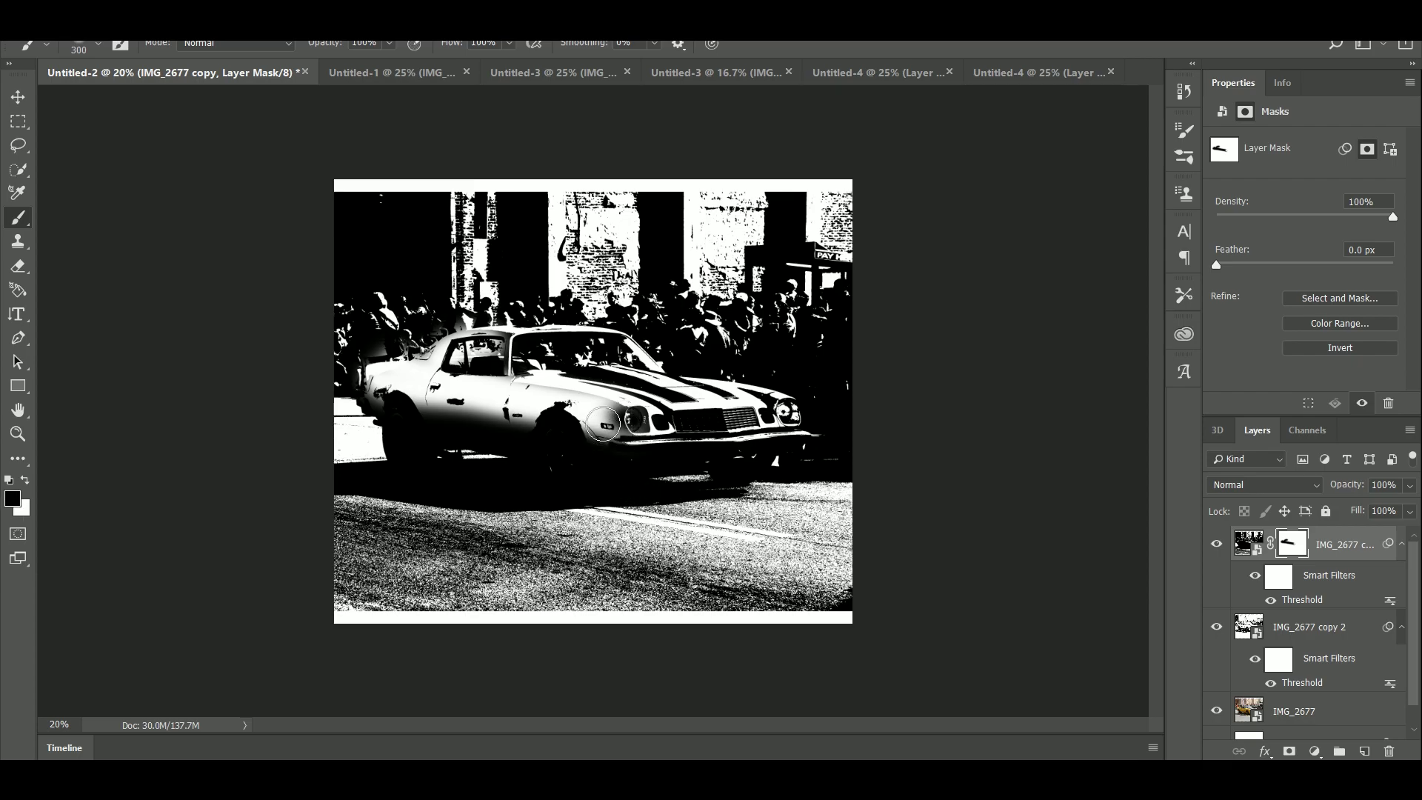
left_click(604, 424)
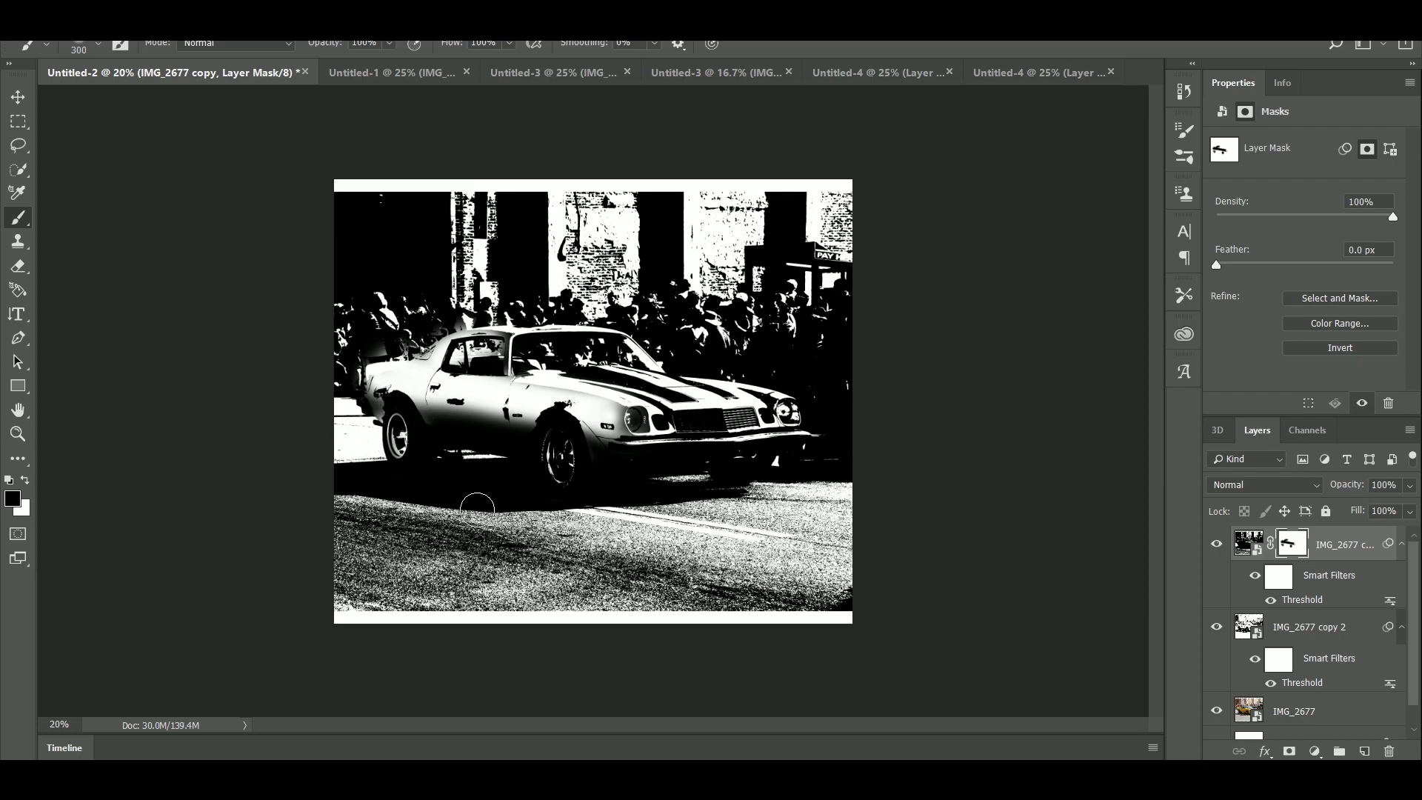
mouse_move(368, 394)
left_mouse_down()
mouse_move(537, 426)
mouse_move(454, 415)
mouse_move(425, 446)
mouse_move(617, 462)
mouse_move(602, 440)
mouse_move(621, 452)
mouse_move(615, 469)
mouse_move(633, 458)
mouse_move(635, 470)
mouse_move(776, 462)
mouse_move(795, 472)
mouse_move(787, 492)
mouse_move(775, 478)
mouse_move(809, 465)
left_mouse_up()
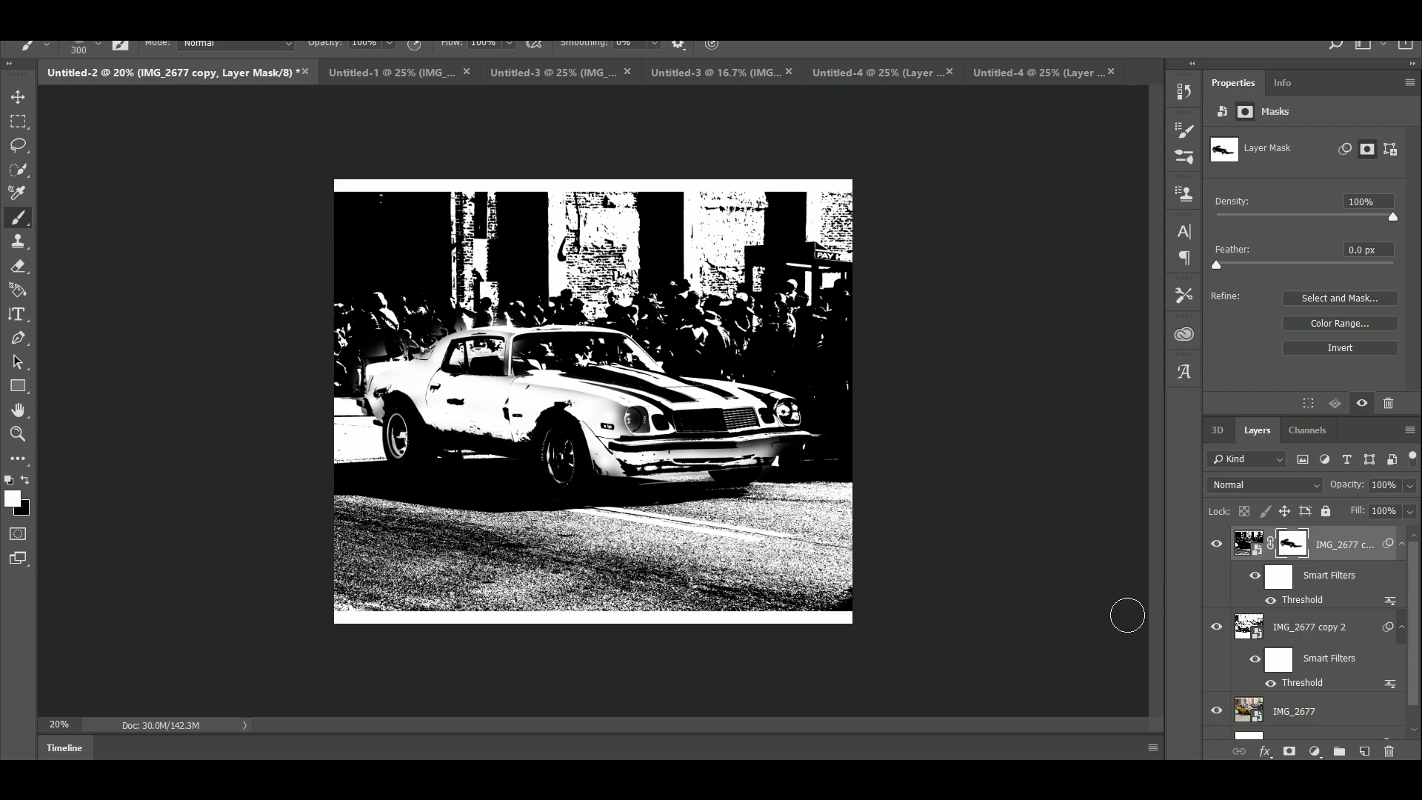
key("ctrl+plus")
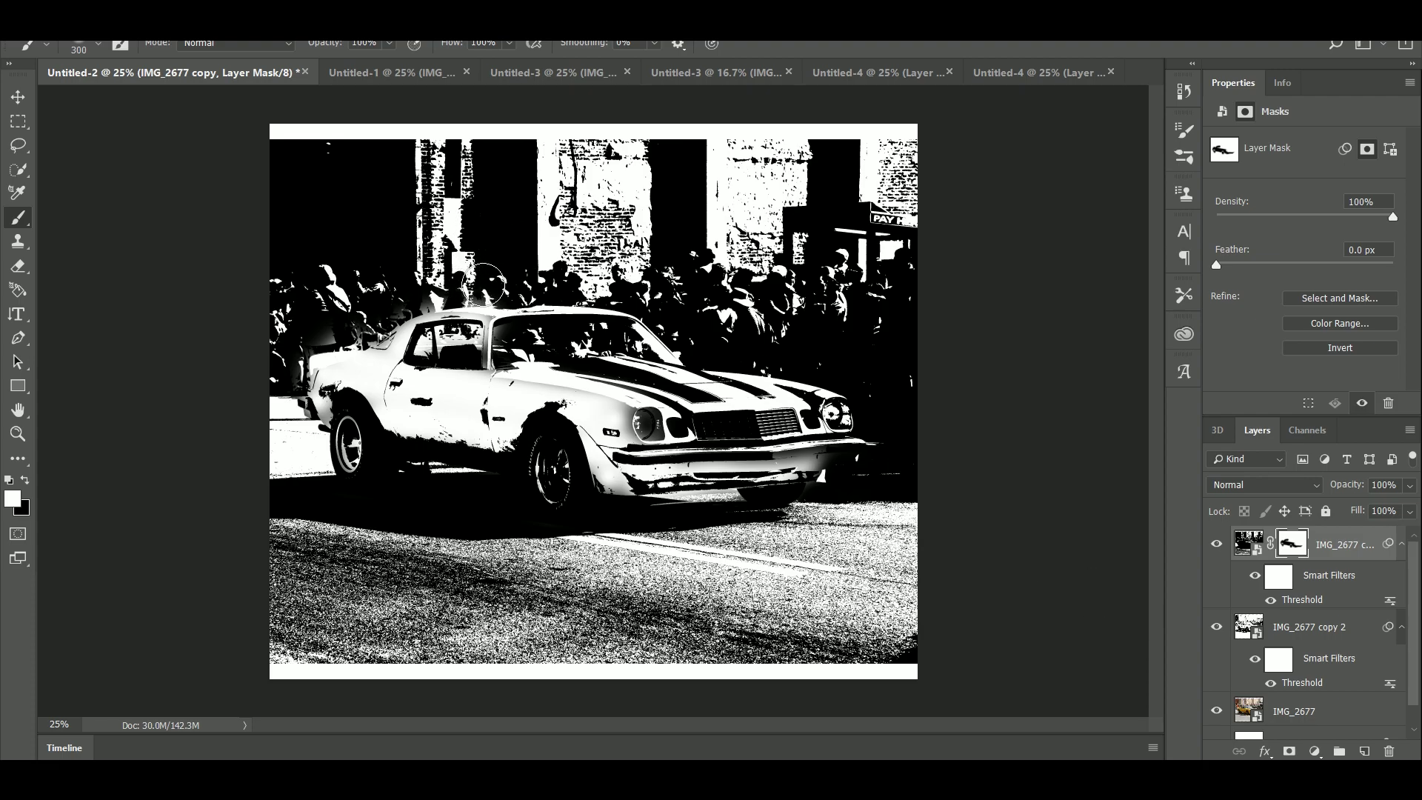
left_click_drag(485, 285, 422, 288)
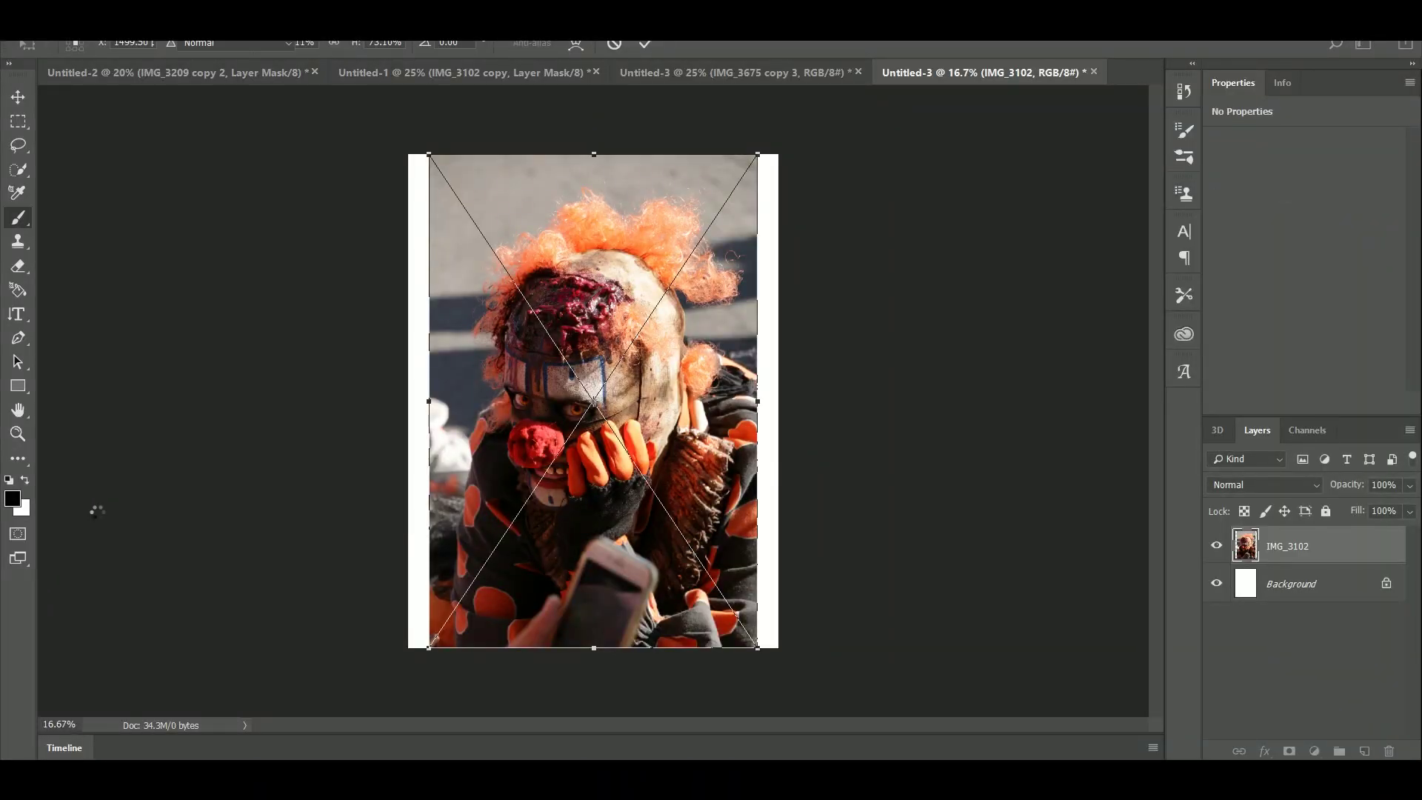
Step: Duplicate the IMG_3102 clown photo layer and apply a Threshold adjustment with level 45 to the copy
key("ctrl+j")
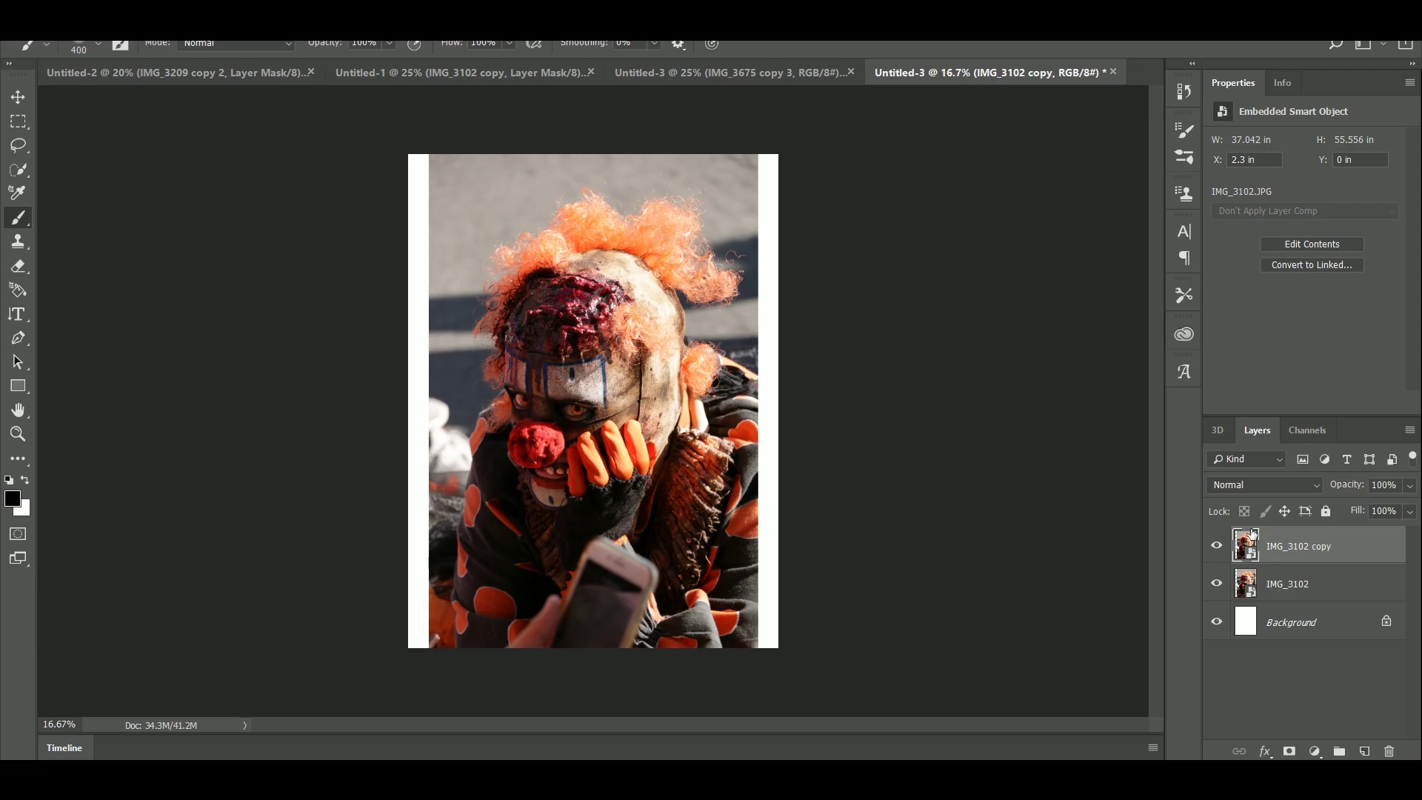
left_click(116, 11)
mouse_move(149, 58)
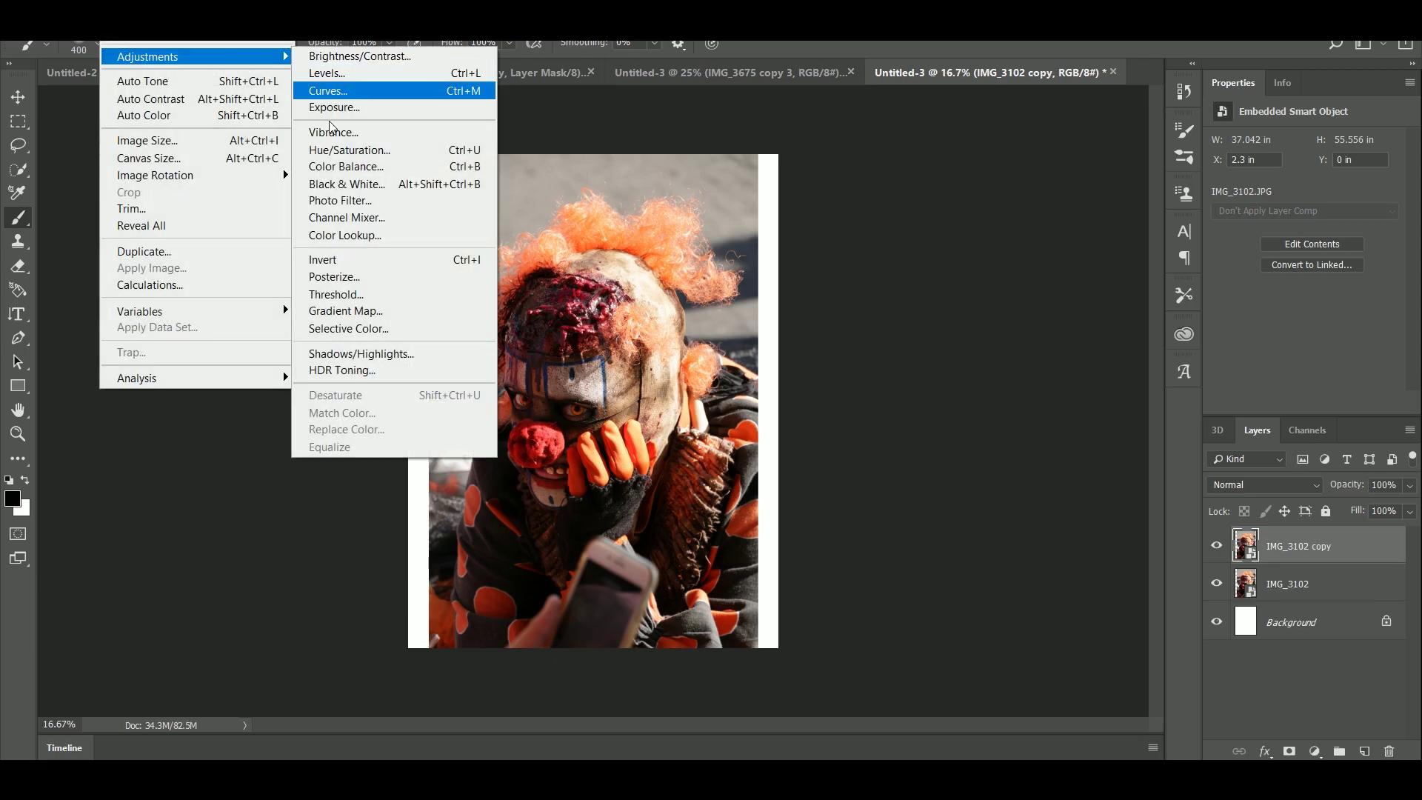
left_click(328, 294)
left_click_drag(1109, 340, 1038, 336)
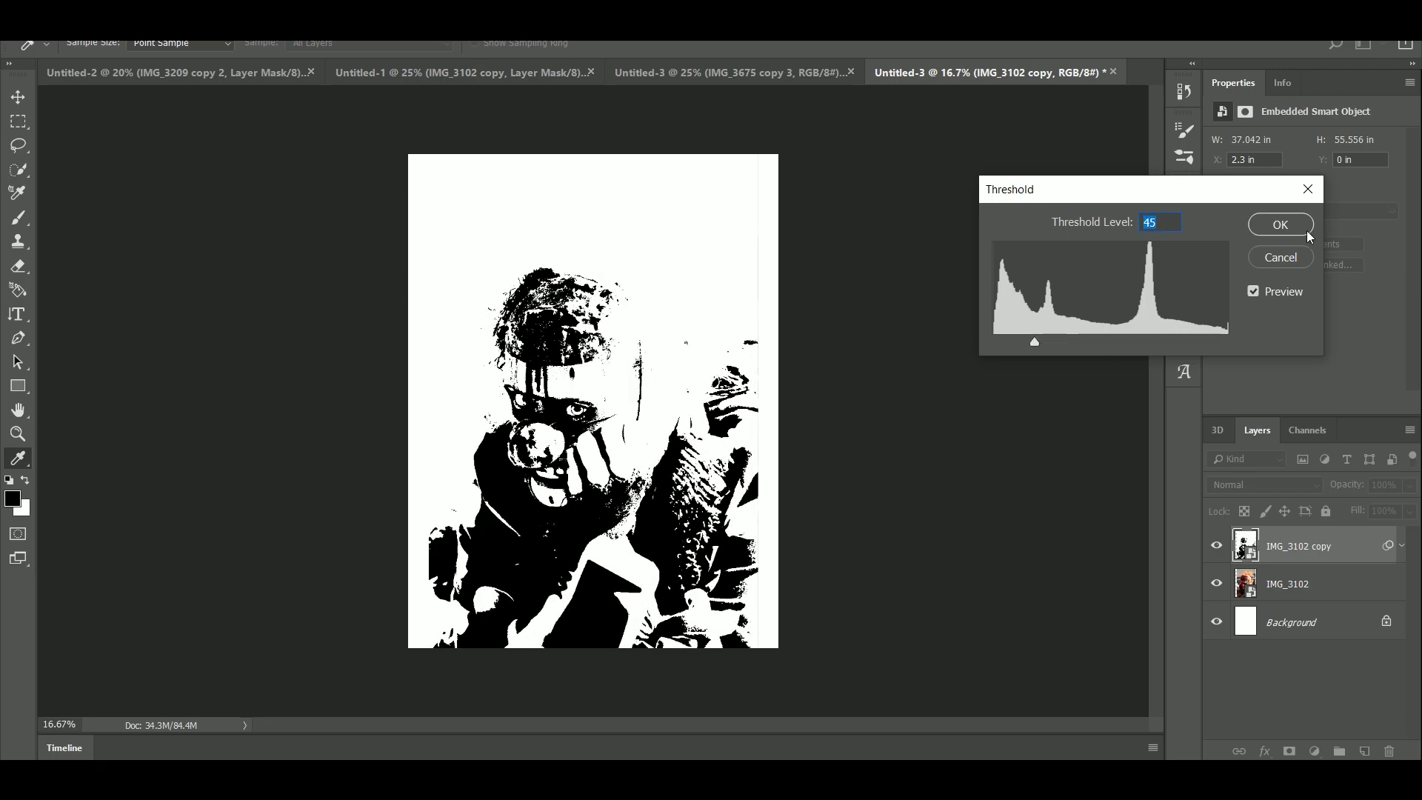
left_click(1280, 224)
Step: Duplicate the original IMG_3102 layer again and hide the thresholded copy above it
left_click(1243, 650)
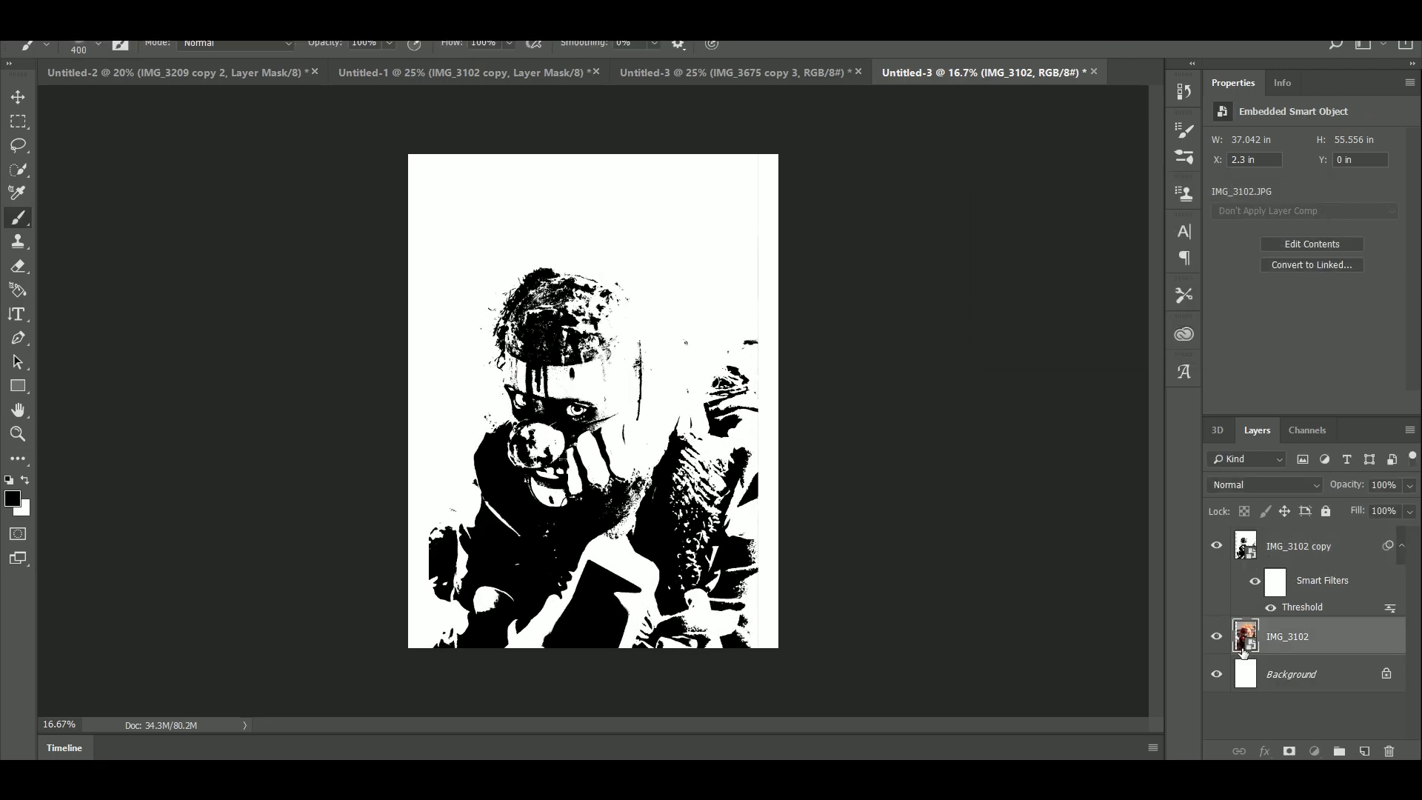
key("ctrl+j")
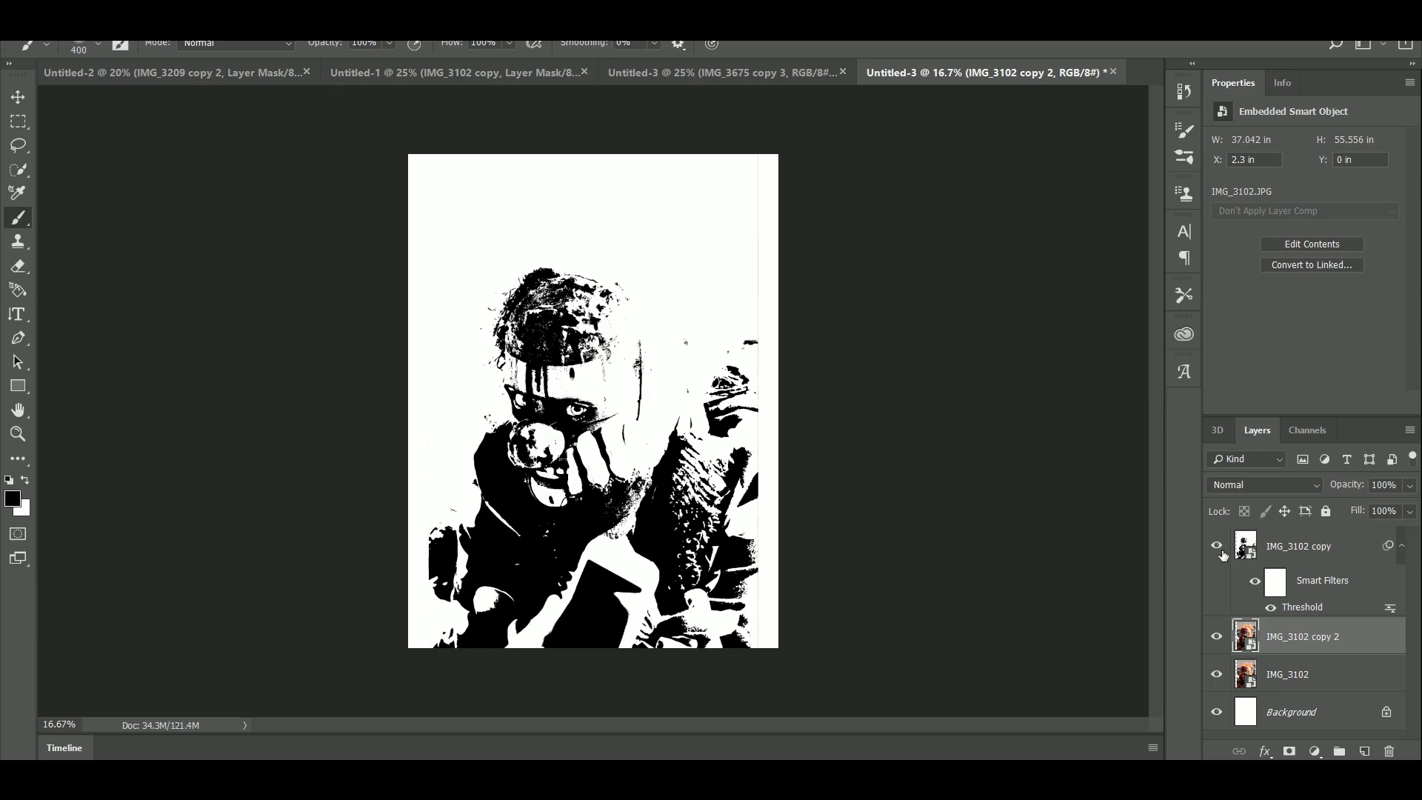
left_click(1216, 547)
Step: Apply a Threshold adjustment to IMG_3102 copy 2, lowering the level well below the default 128
left_click(157, 15)
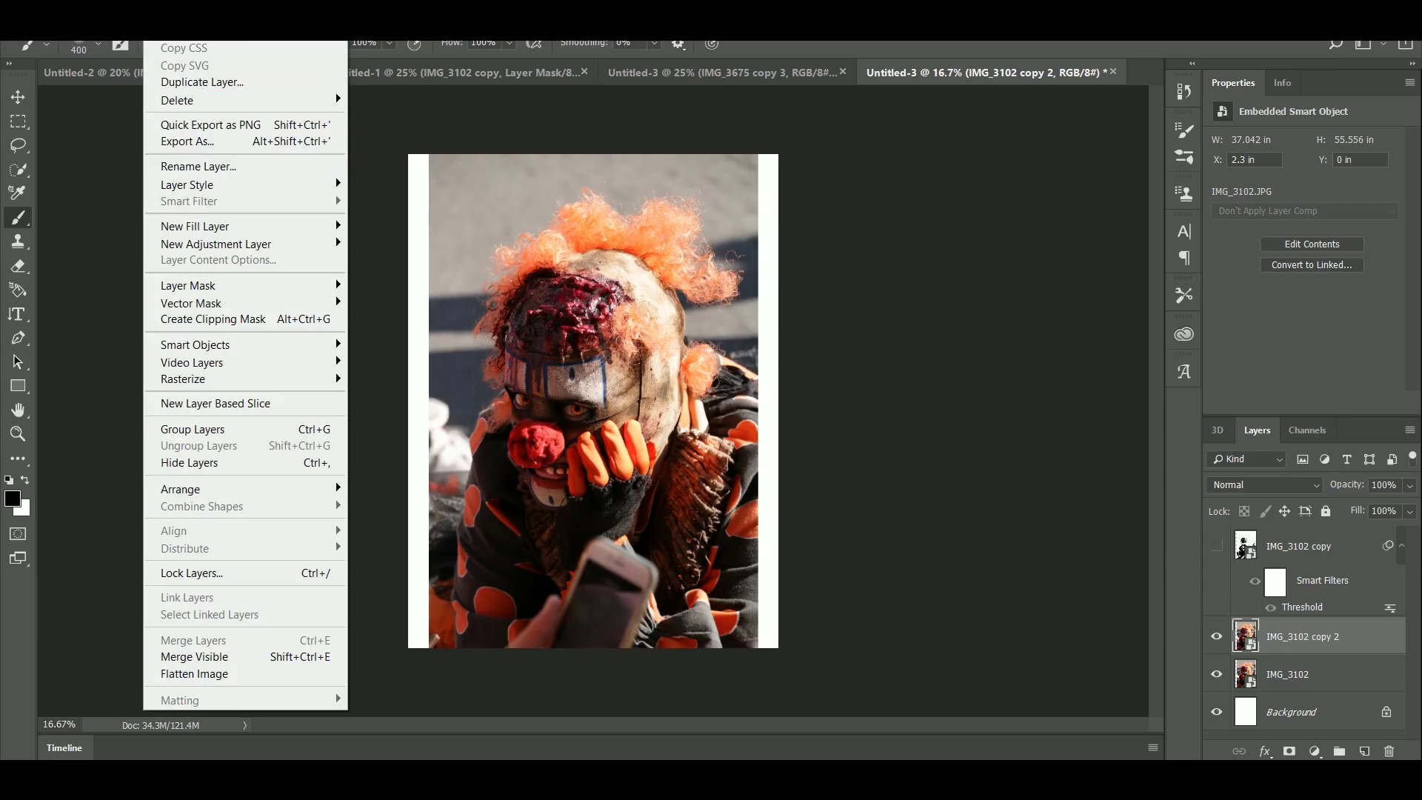
mouse_move(116, 14)
mouse_move(164, 58)
left_click(348, 294)
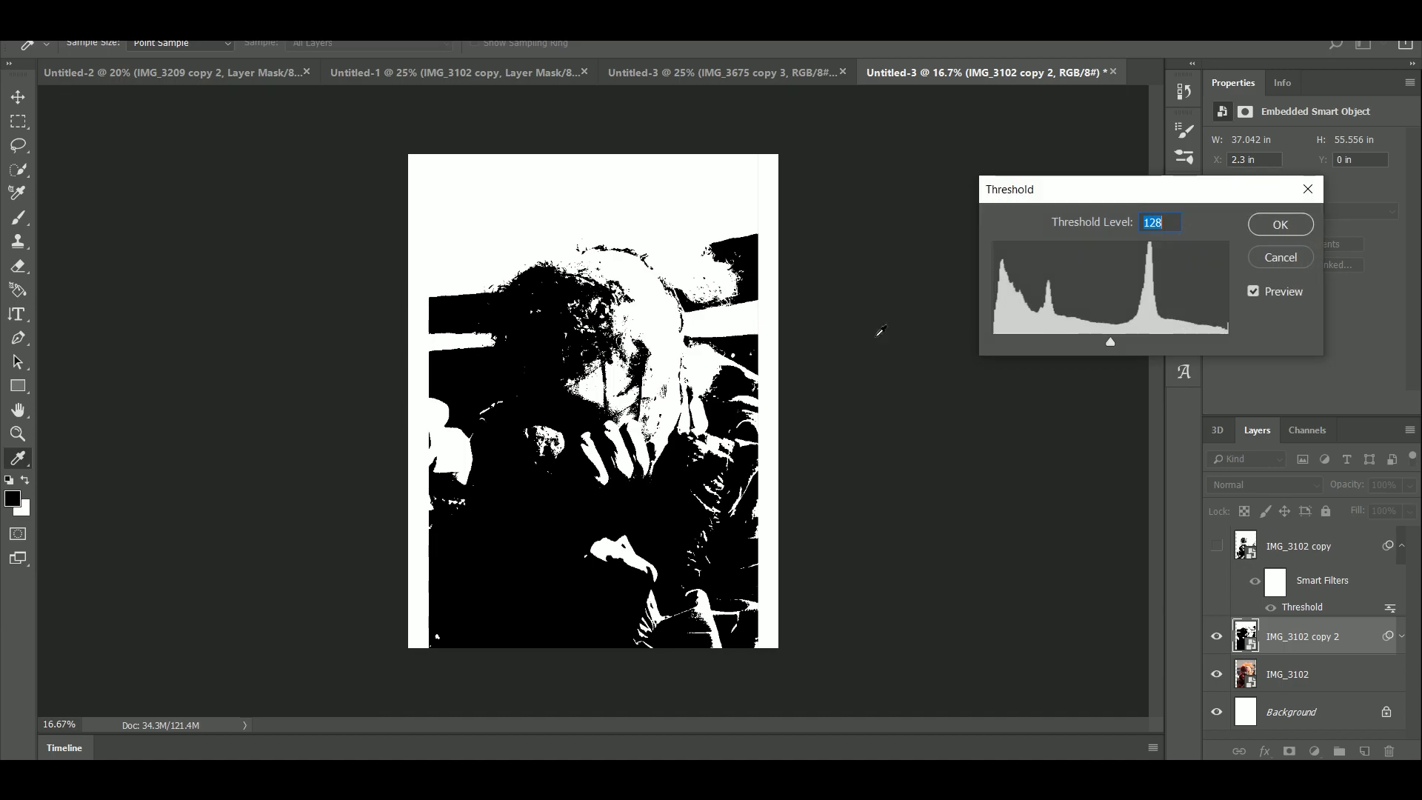
left_click_drag(1111, 342, 1052, 339)
left_click(1272, 224)
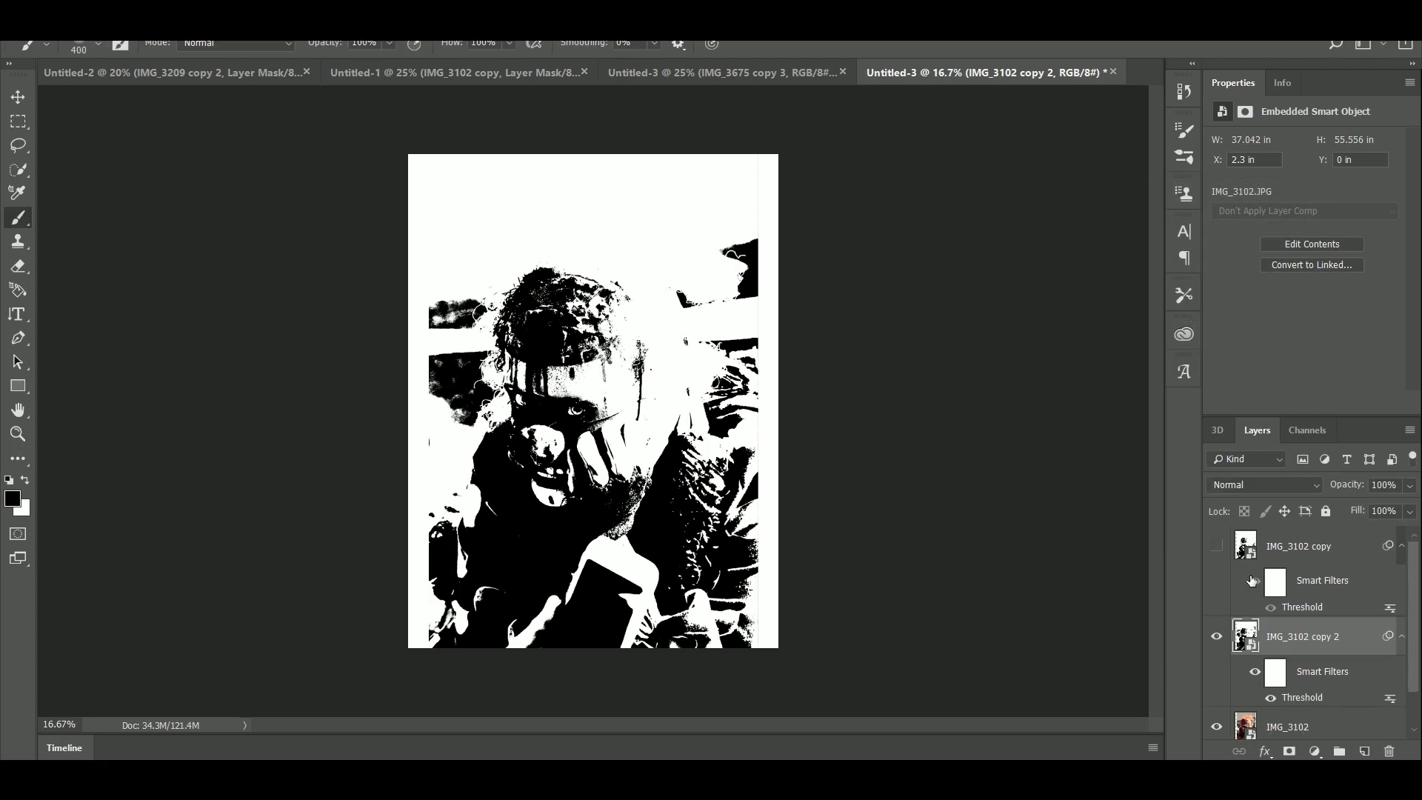
Step: Show the IMG_3102 copy layer again and add a layer mask to it
left_click(1216, 547)
left_click(1284, 547)
left_click(1289, 751)
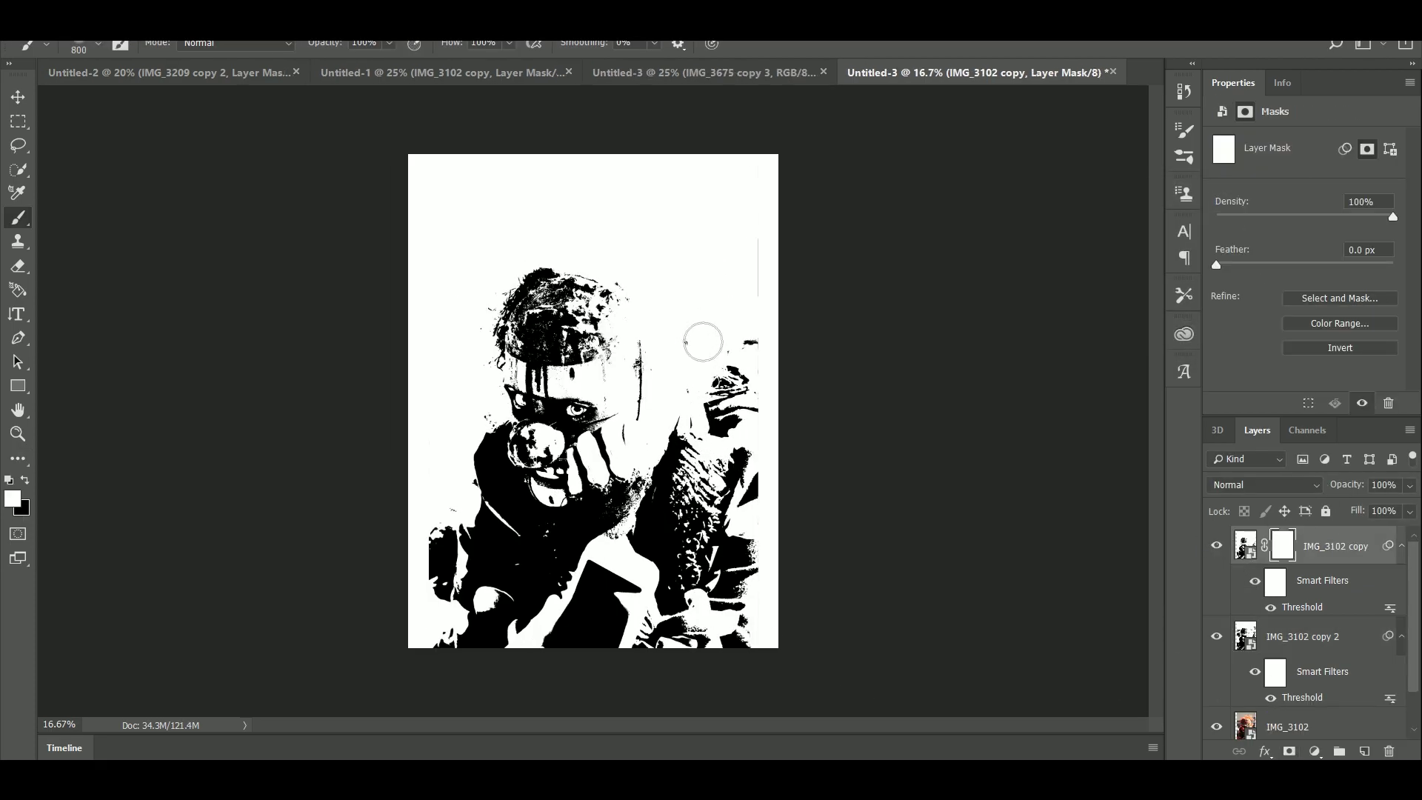
Step: Paint black on the layer mask with an 800 px brush over the background and clothing around the clown's face
key("x")
mouse_move(702, 342)
left_mouse_down()
mouse_move(729, 277)
mouse_move(724, 199)
left_mouse_up()
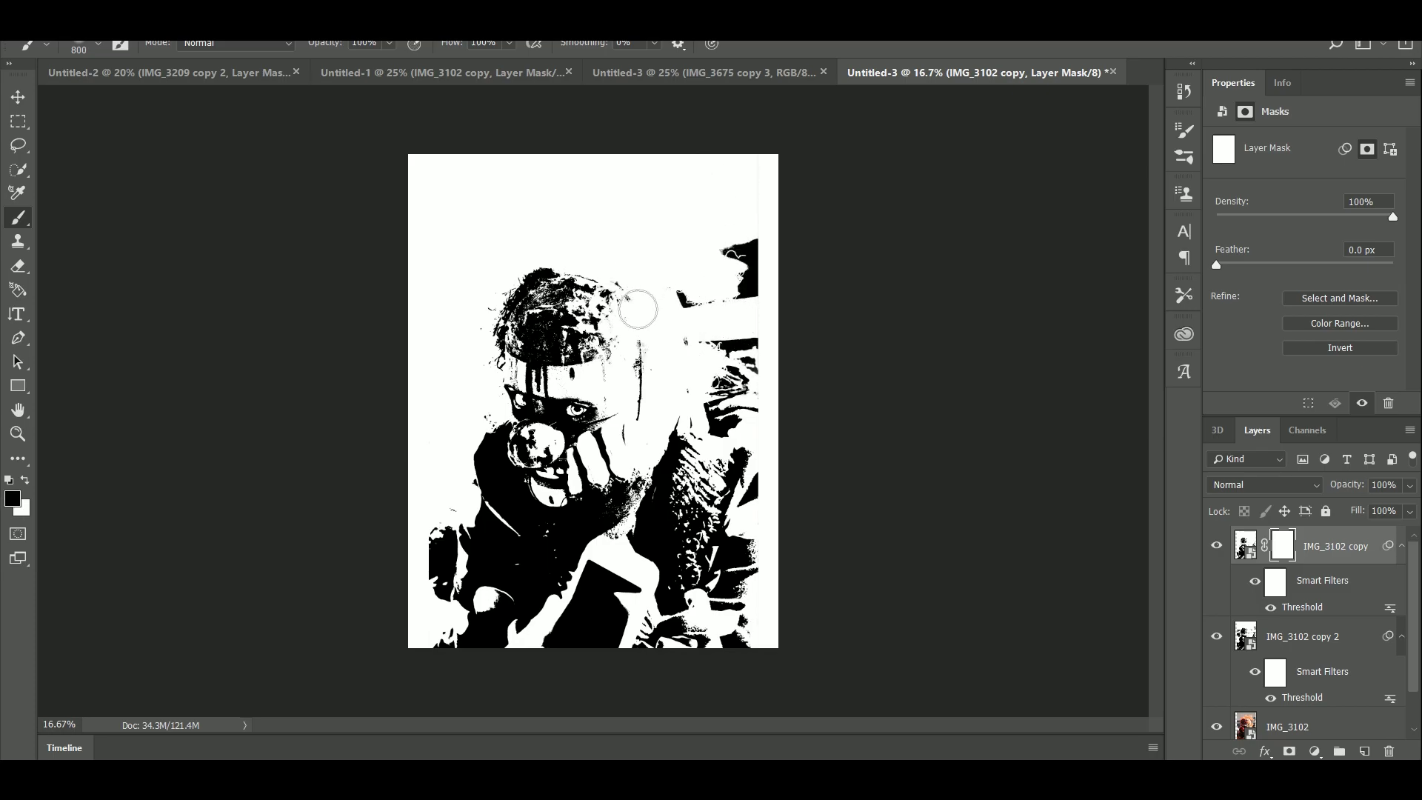
mouse_move(638, 309)
left_mouse_down()
mouse_move(649, 430)
mouse_move(627, 508)
mouse_move(726, 517)
left_mouse_up()
mouse_move(413, 536)
left_mouse_down()
mouse_move(399, 505)
mouse_move(404, 291)
mouse_move(435, 393)
mouse_move(455, 263)
mouse_move(476, 237)
mouse_move(543, 234)
mouse_move(423, 304)
left_mouse_up()
mouse_move(733, 461)
left_mouse_down()
mouse_move(747, 540)
mouse_move(736, 625)
left_mouse_up()
left_click_drag(436, 556, 424, 446)
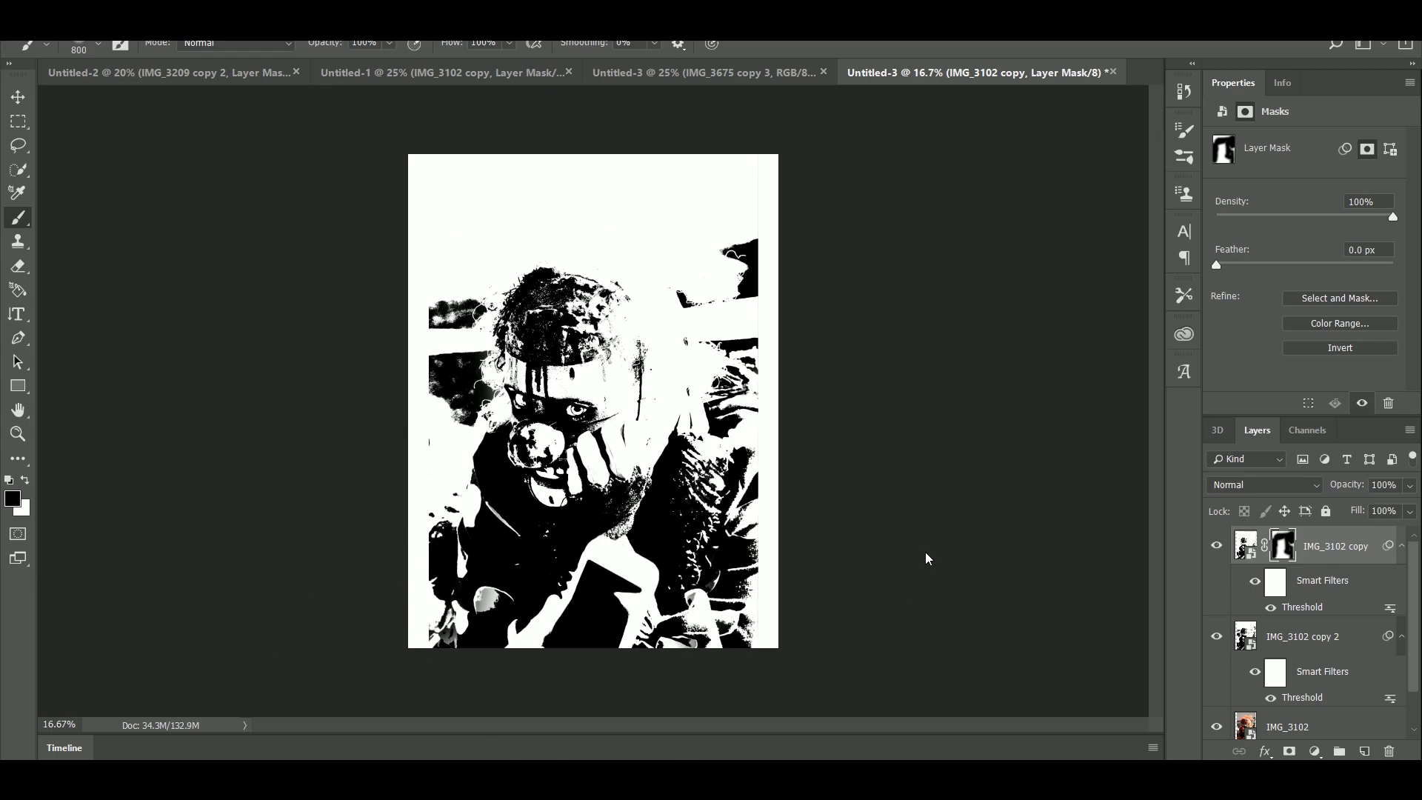
Step: Select the IMG_3102 copy and IMG_3102 copy 2 layers together and link them
left_click(1244, 548)
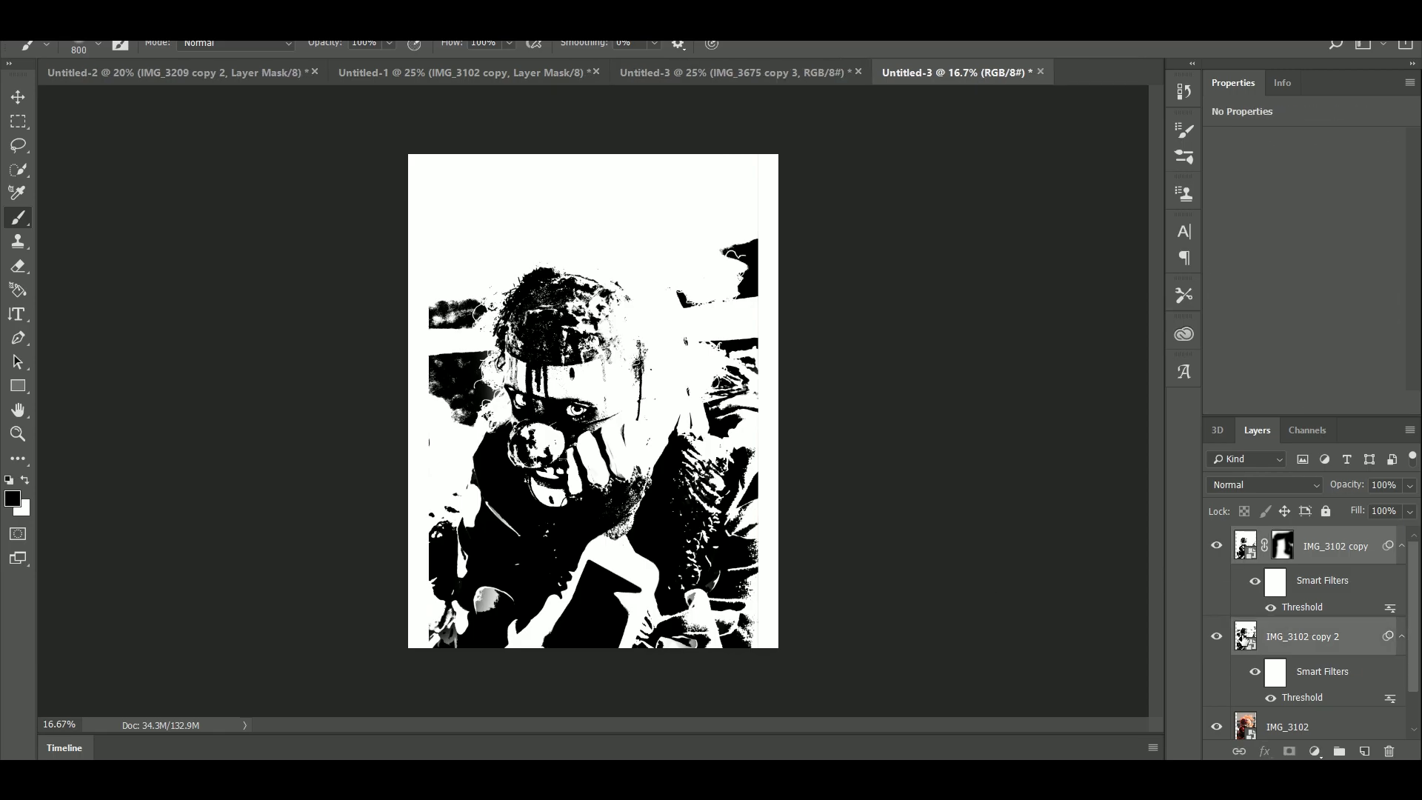
right_click(1244, 637)
left_click(1126, 634)
right_click(1370, 628)
left_click(1176, 406)
left_click(278, 13)
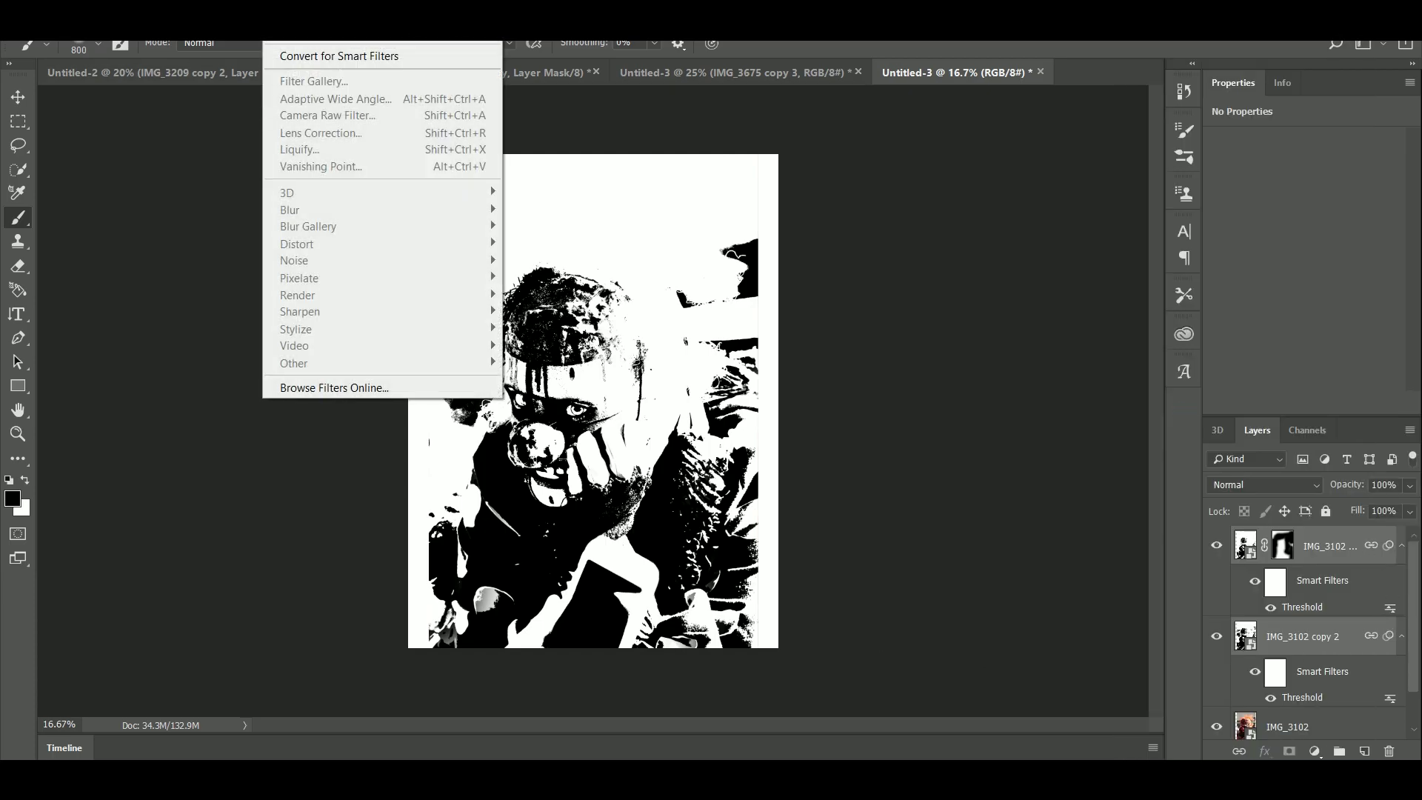
left_click(278, 13)
left_click(1250, 550)
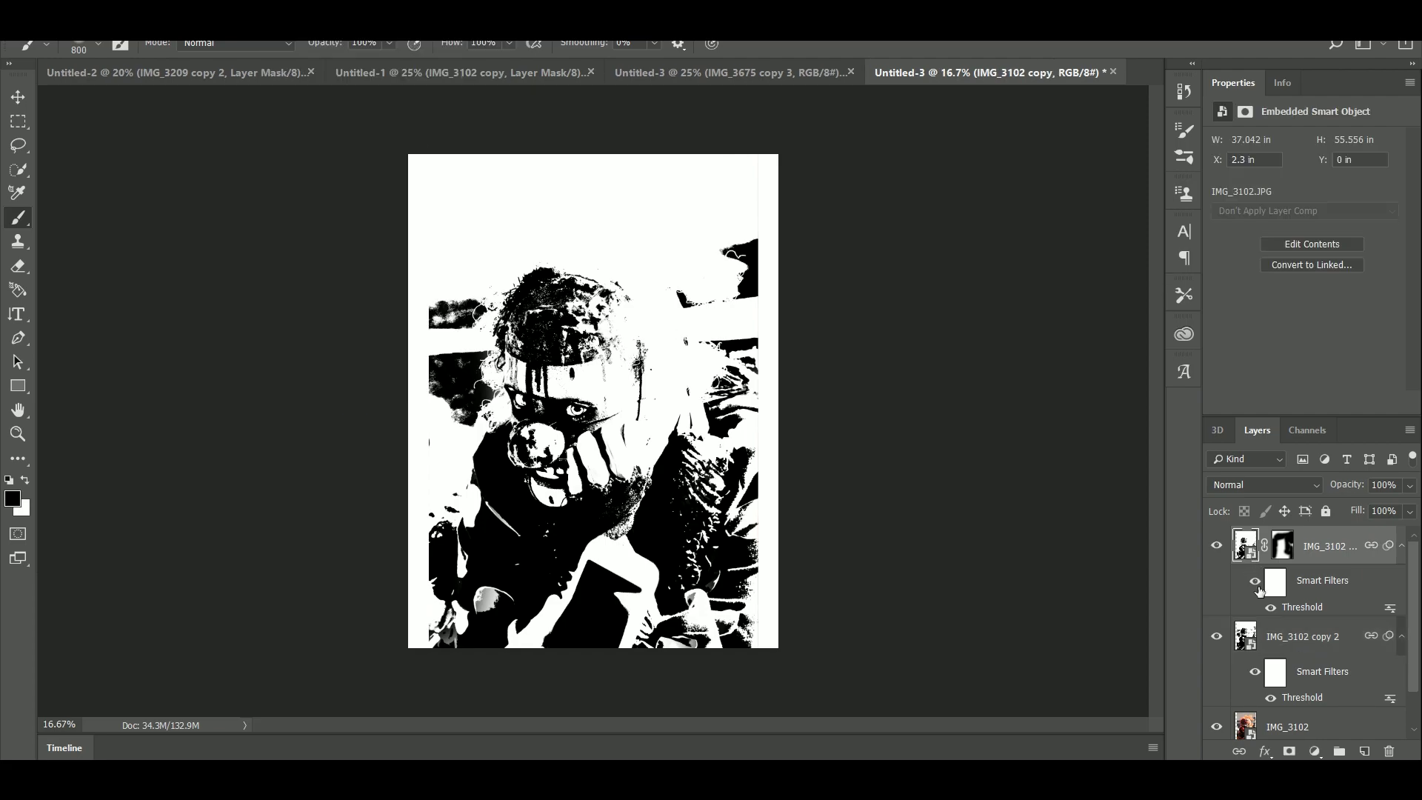
key("alt+t")
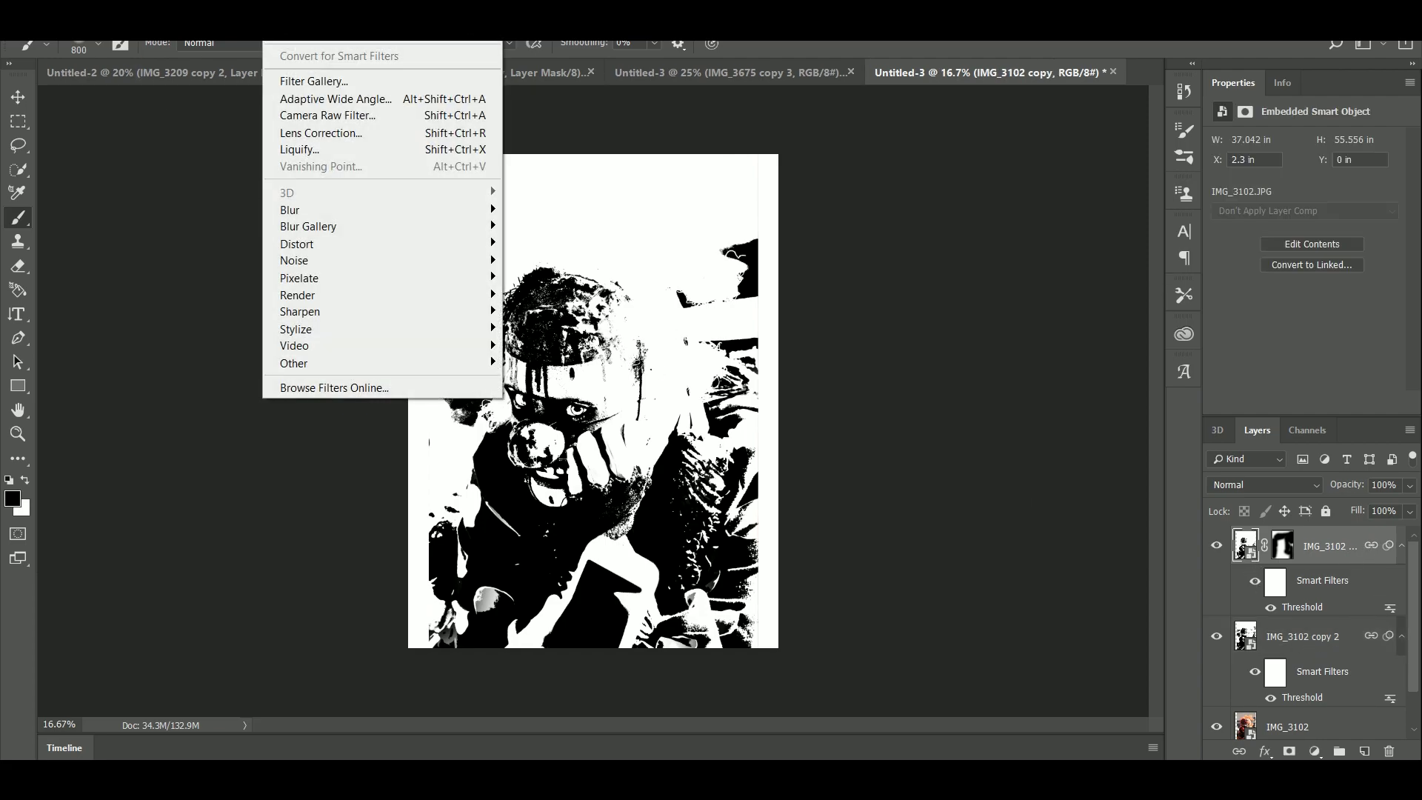
left_click(295, 80)
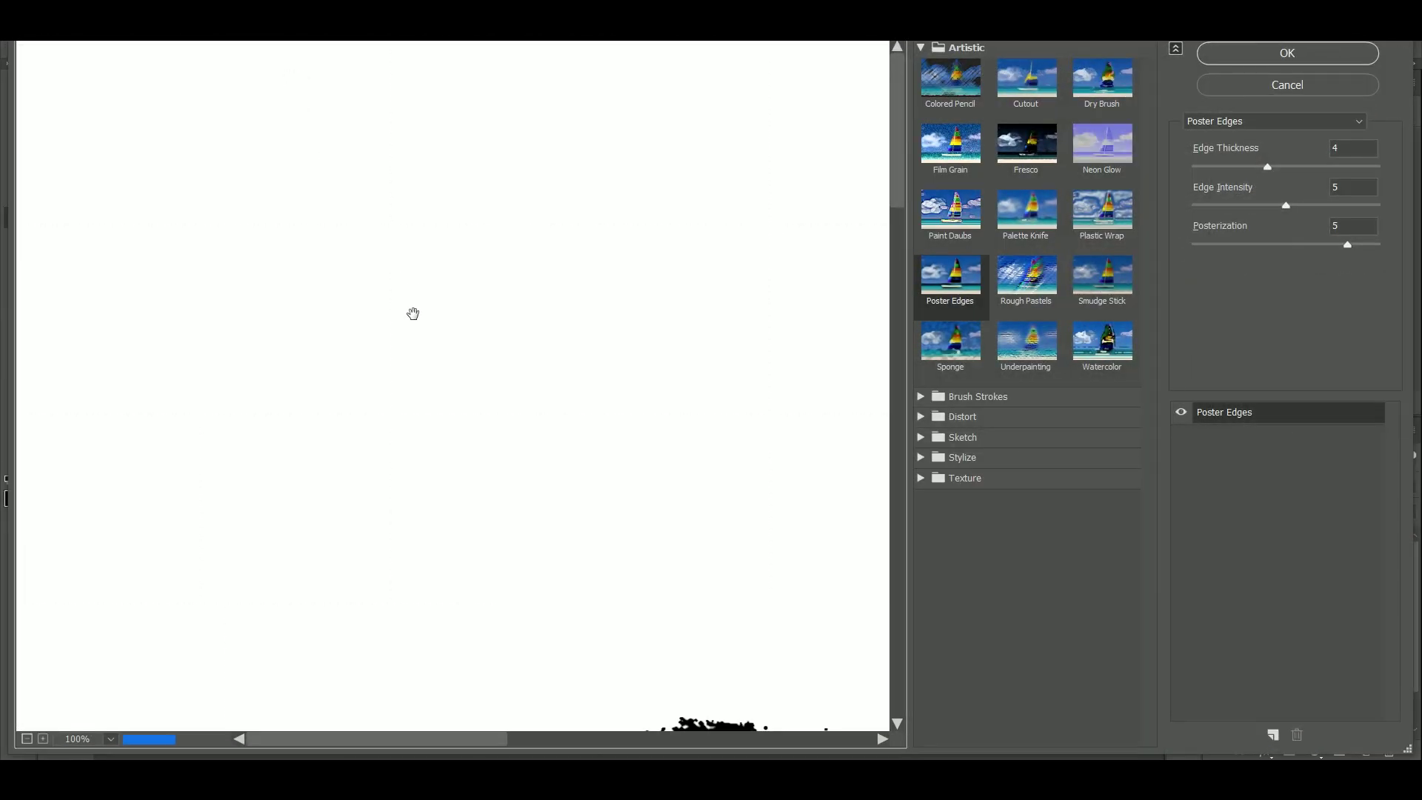
left_click(109, 738)
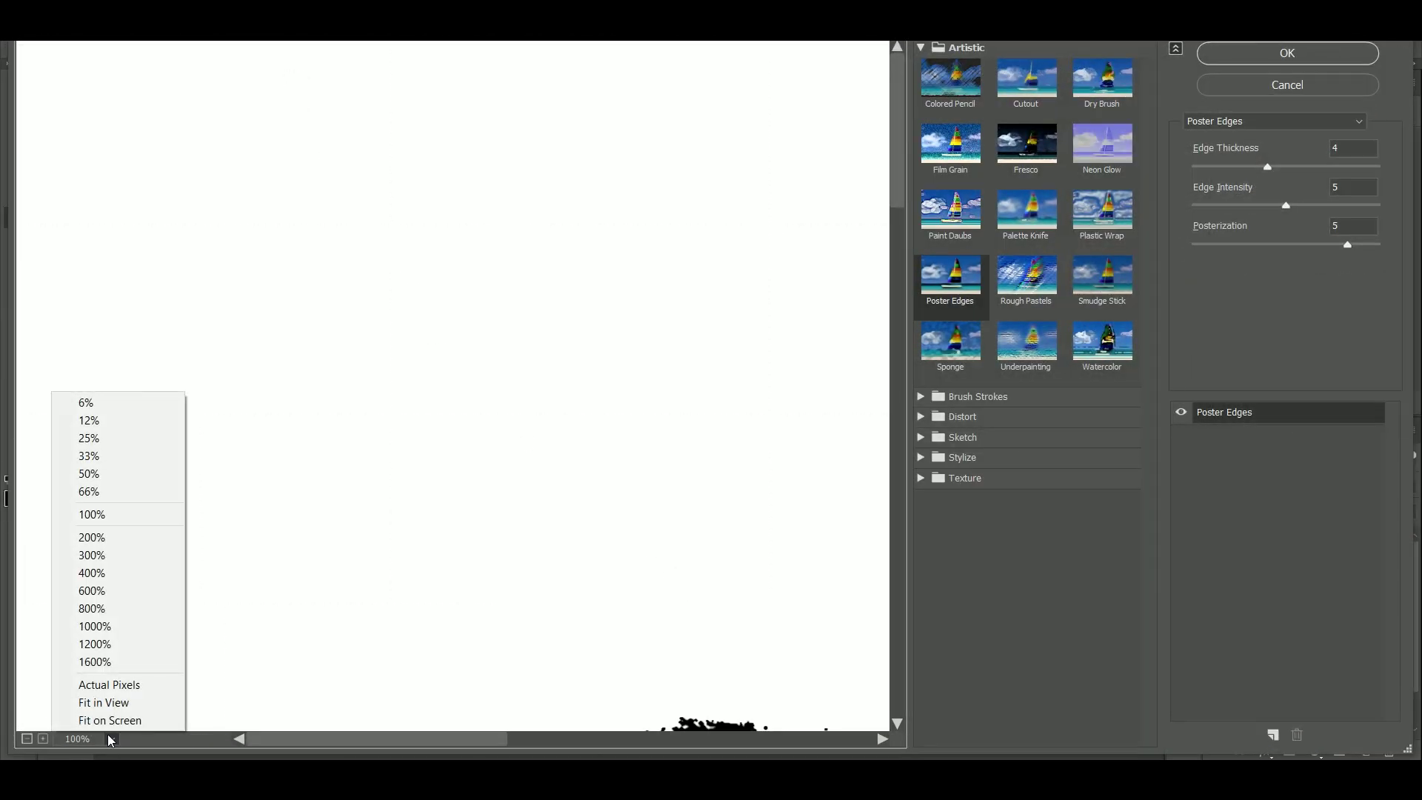
left_click(1282, 80)
Step: Open the Oil Paint filter for IMG_3102 copy, set Stylization to 3.7, and frame the clown's face in the 25% preview
key("alt+t")
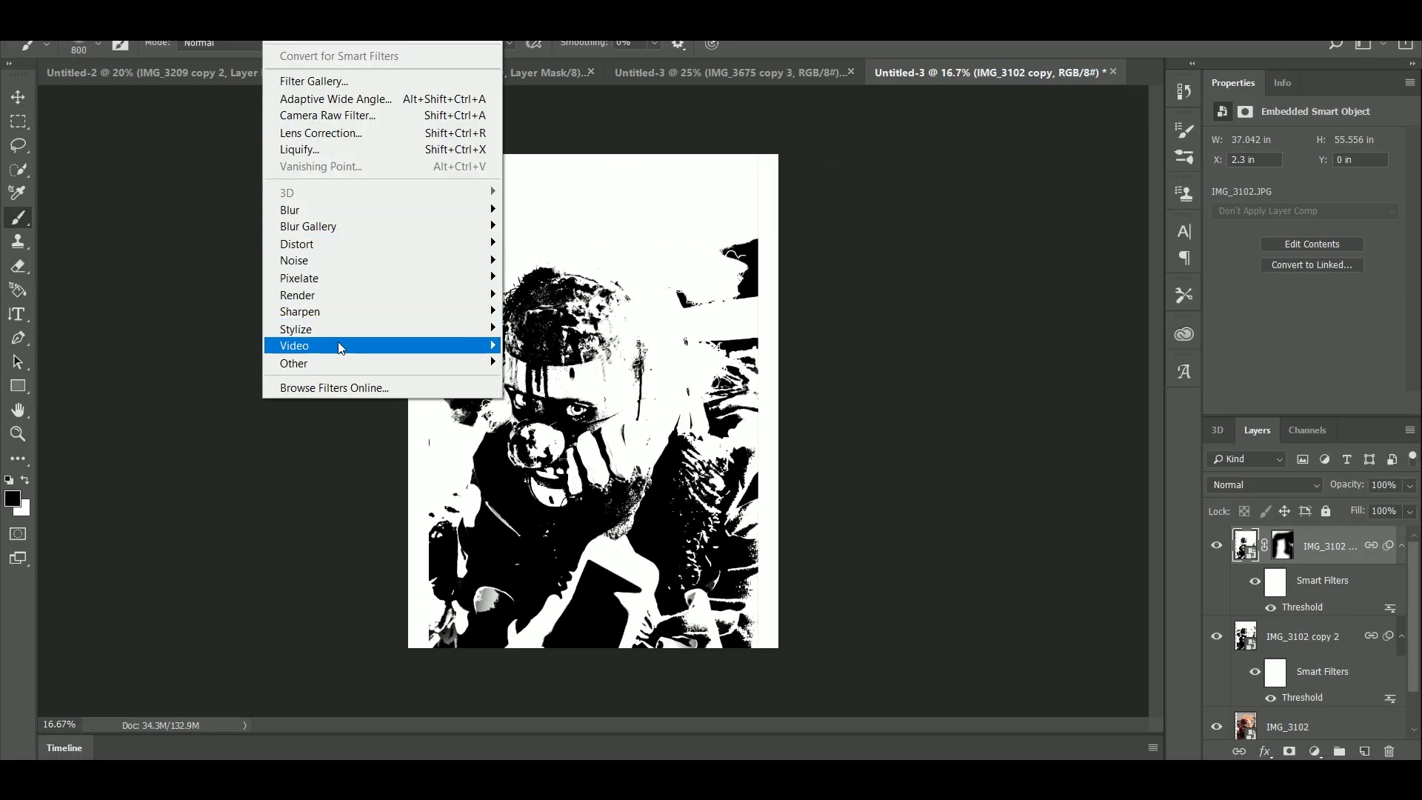
mouse_move(337, 328)
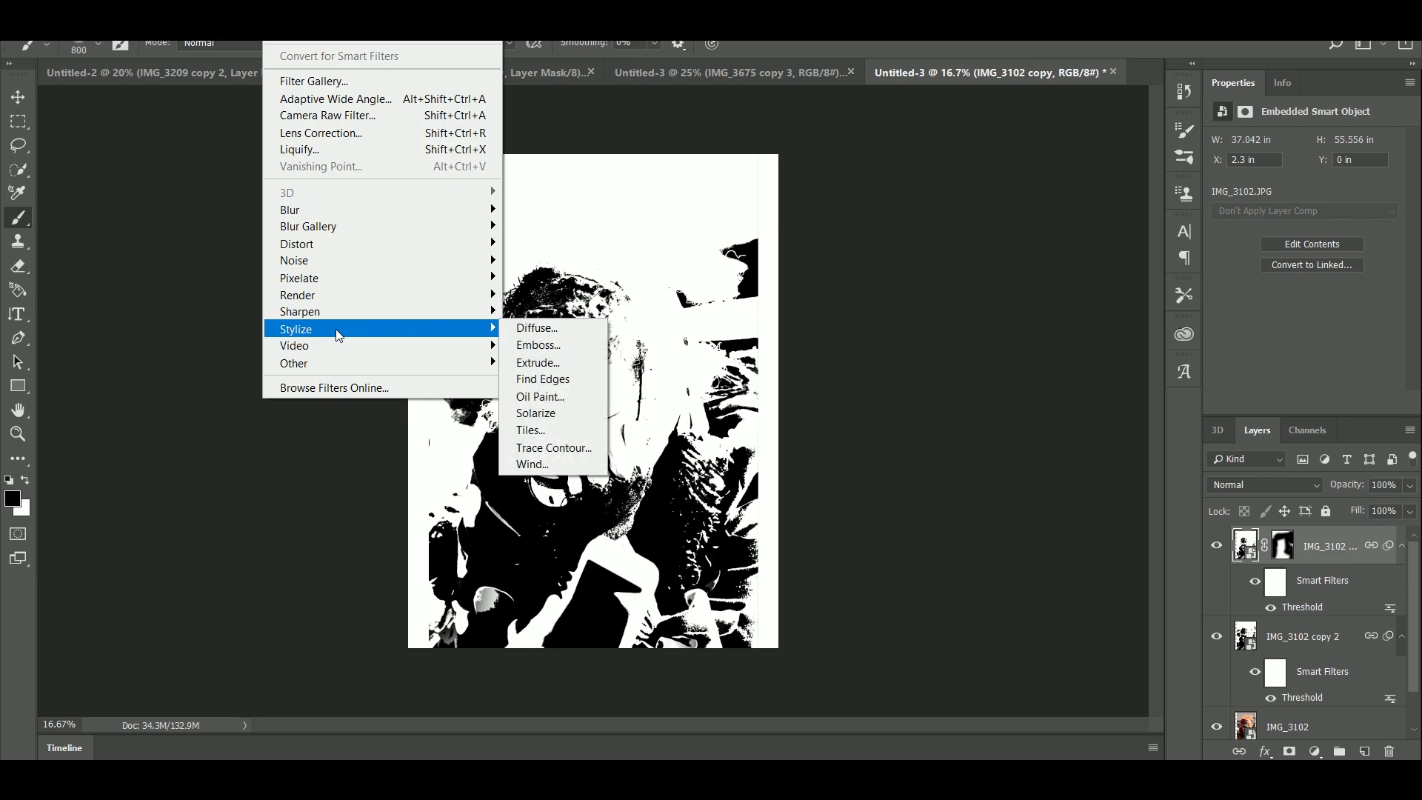
left_click(540, 397)
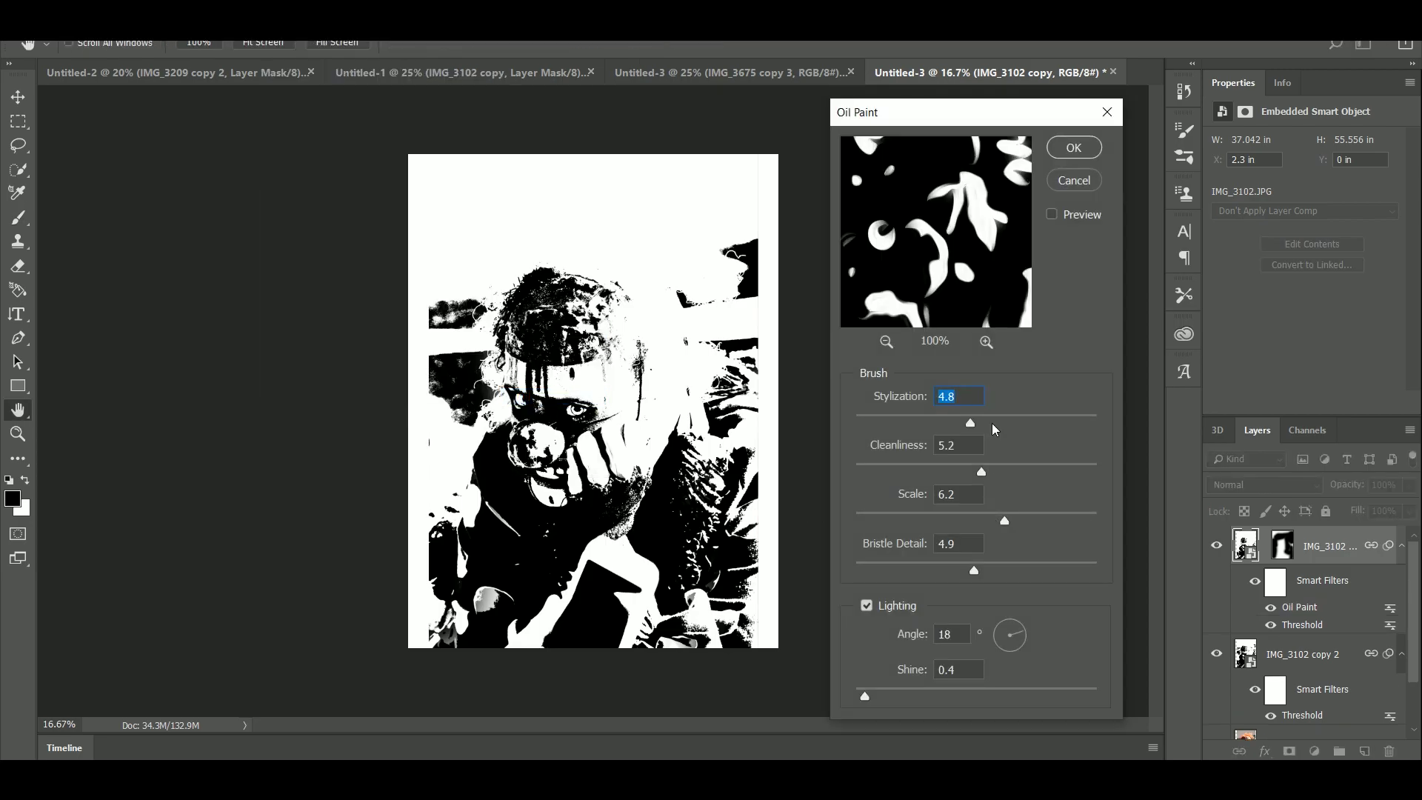
left_click_drag(970, 424, 943, 420)
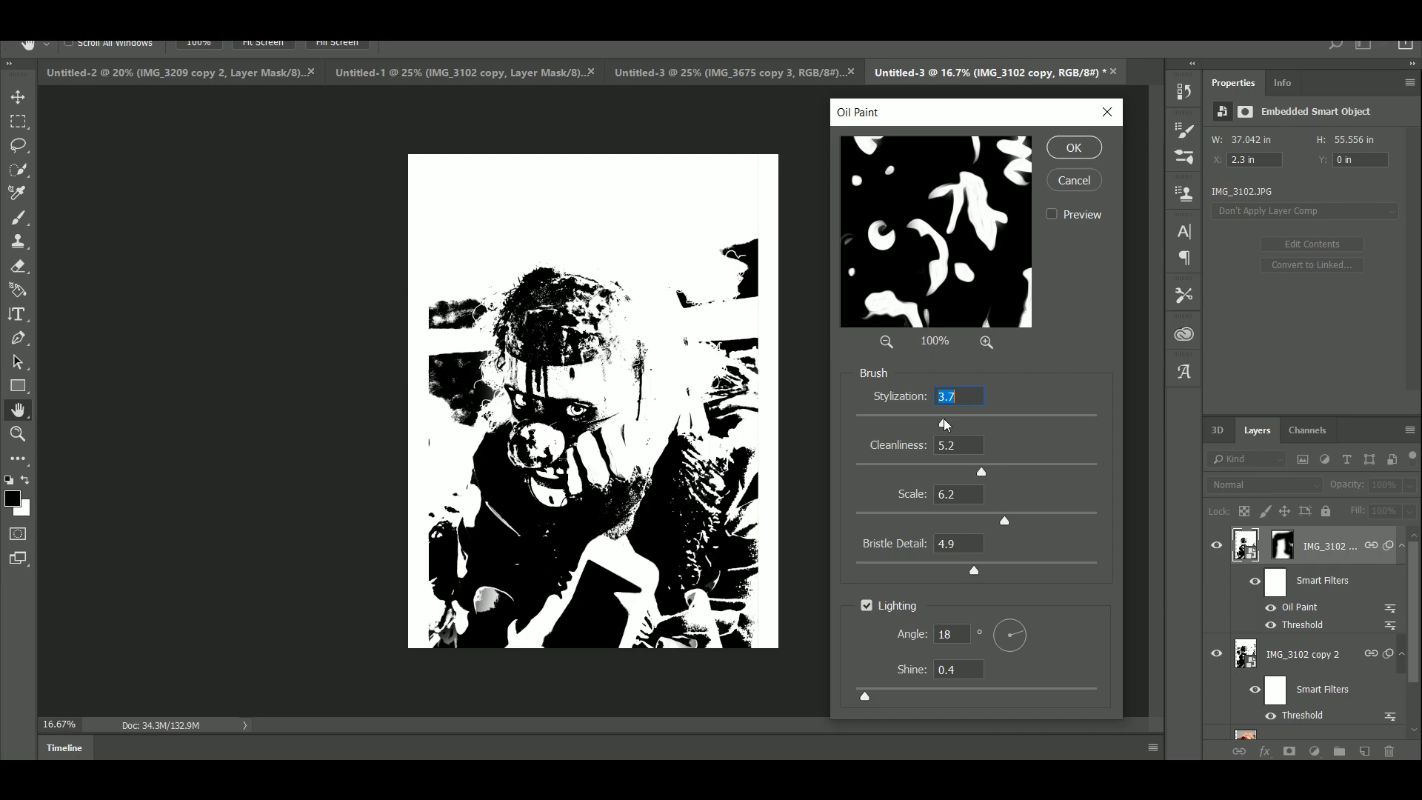
left_click(885, 342)
left_click(884, 342)
left_click(884, 342)
left_click(884, 342)
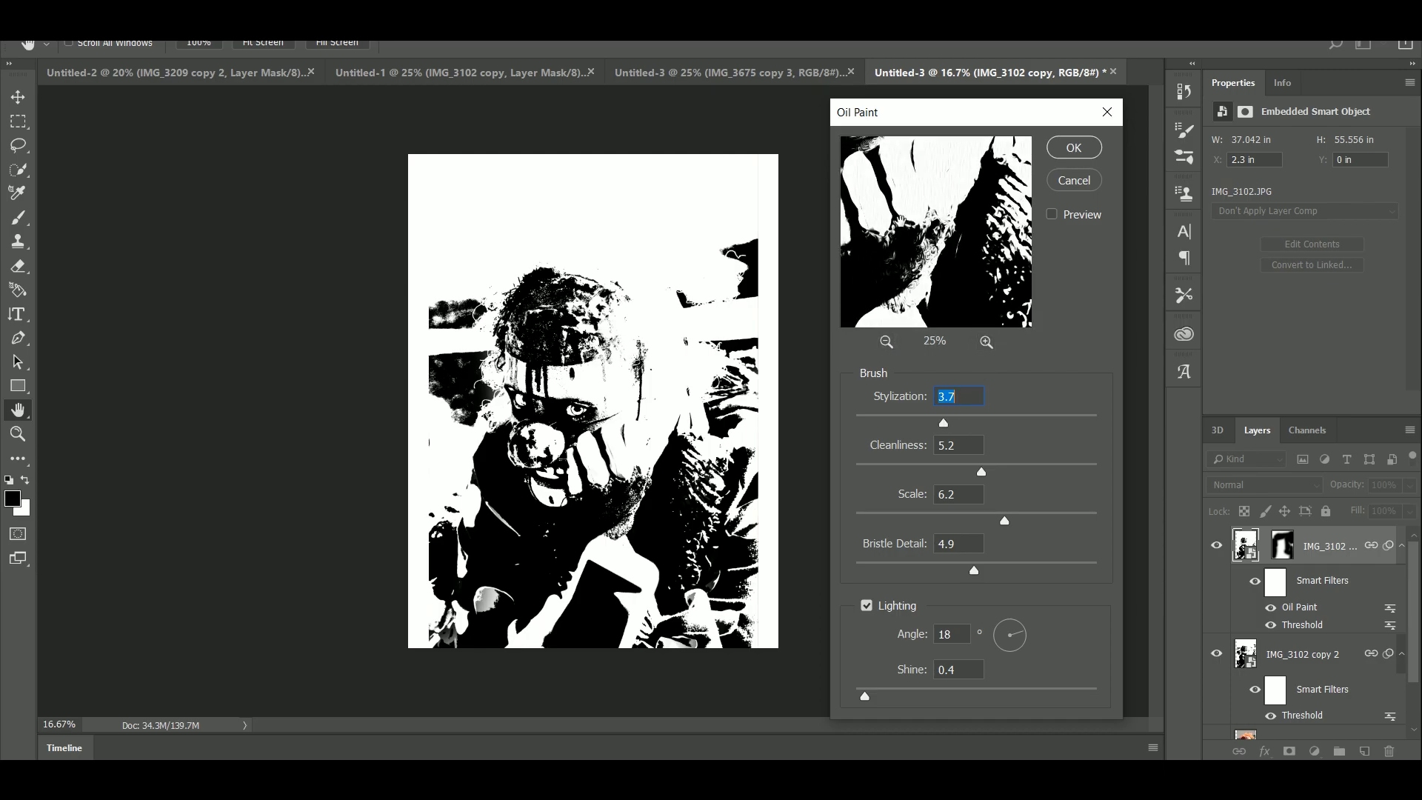
left_click_drag(965, 311, 971, 266)
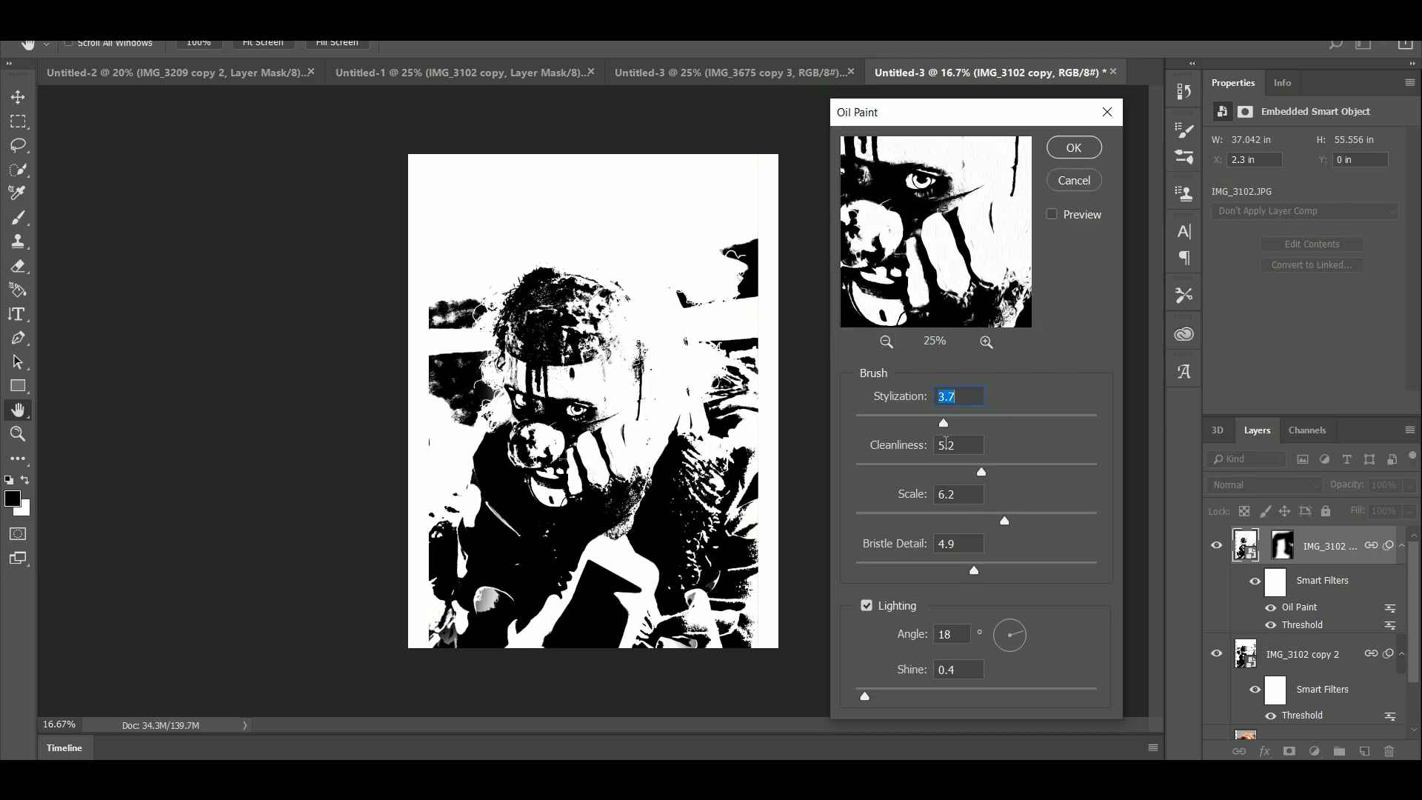
Step: Fine-tune the Oil Paint brush settings, lowering the bristle detail and adjusting the scale, and apply the filter to IMG_3102 copy
left_click_drag(1003, 527, 1036, 522)
left_click(986, 342)
left_click(985, 342)
left_click(986, 342)
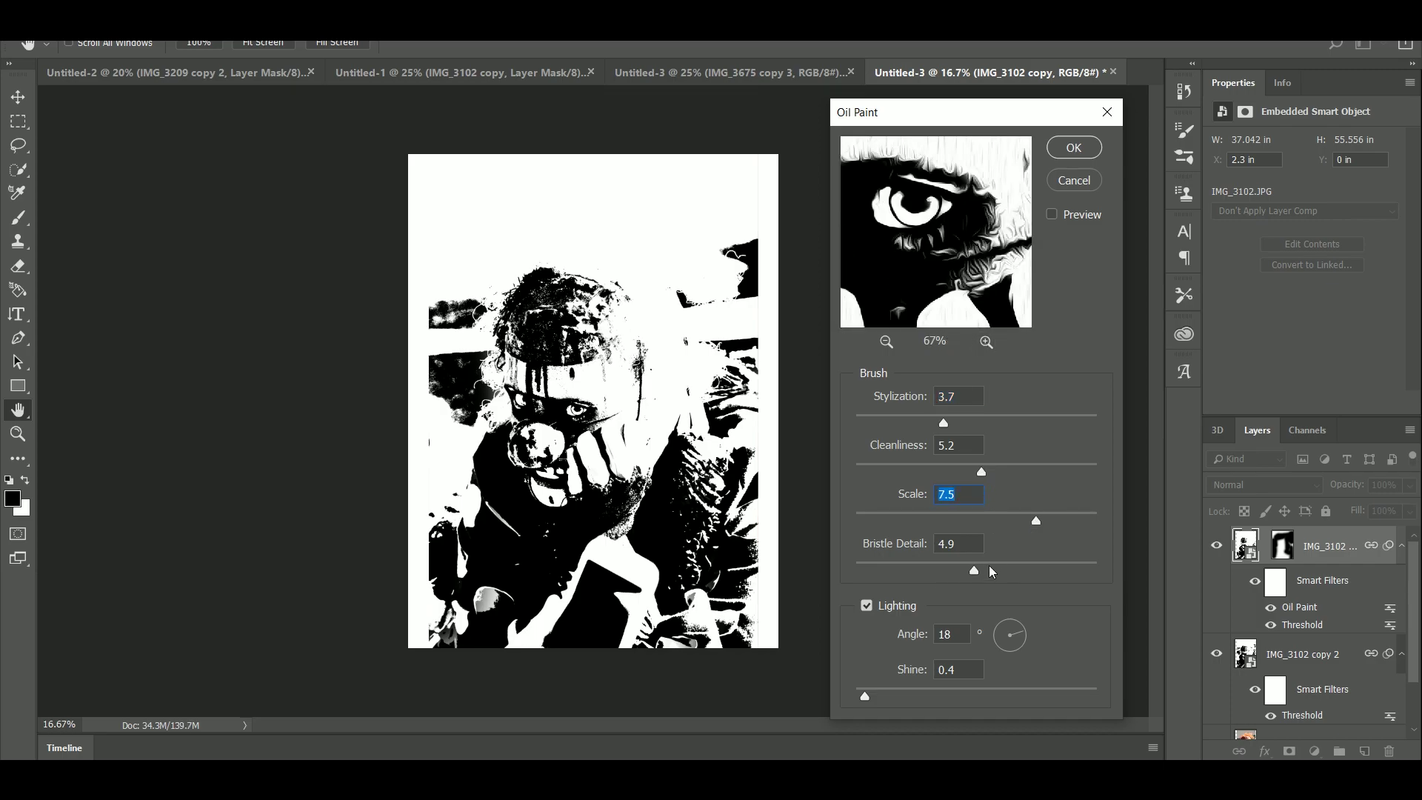
left_click_drag(976, 571, 923, 564)
mouse_move(943, 425)
left_mouse_down()
mouse_move(900, 422)
mouse_move(960, 431)
mouse_move(917, 475)
mouse_move(1085, 490)
mouse_move(1060, 474)
mouse_move(977, 482)
left_mouse_up()
left_click_drag(1037, 526, 990, 526)
left_click(1075, 148)
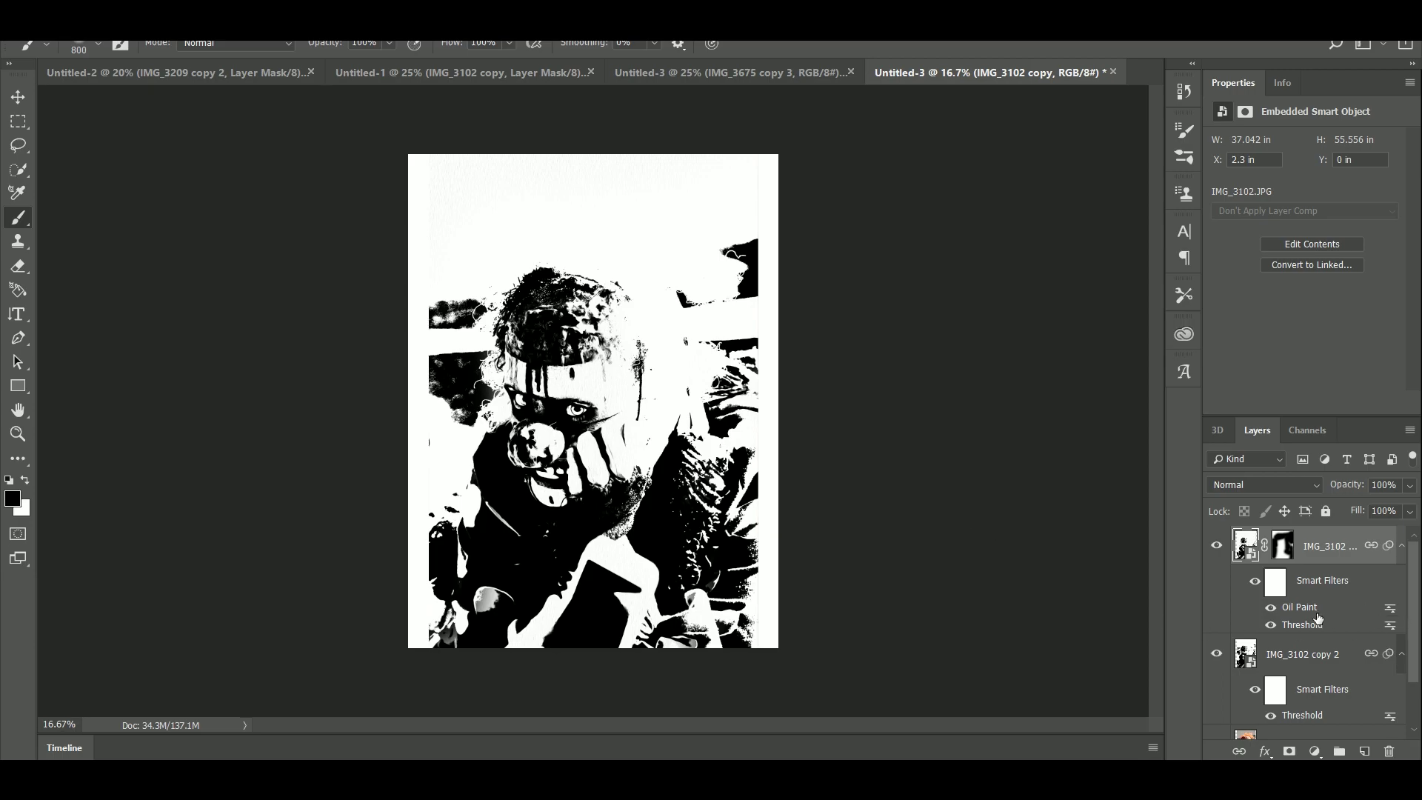
Step: Copy the Oil Paint smart filter from IMG_3102 copy onto IMG_3102 copy 2
right_click(1281, 609)
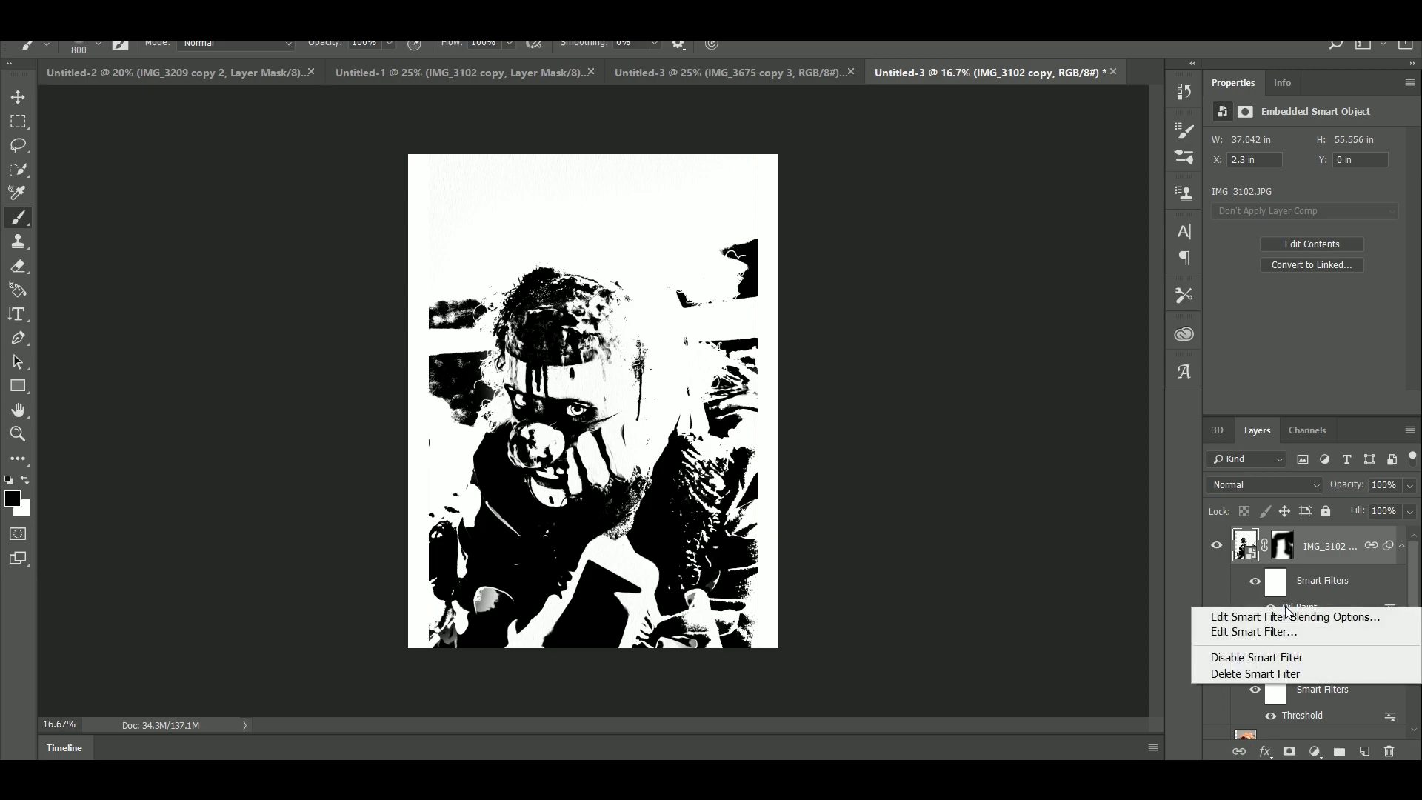
left_click(1379, 593)
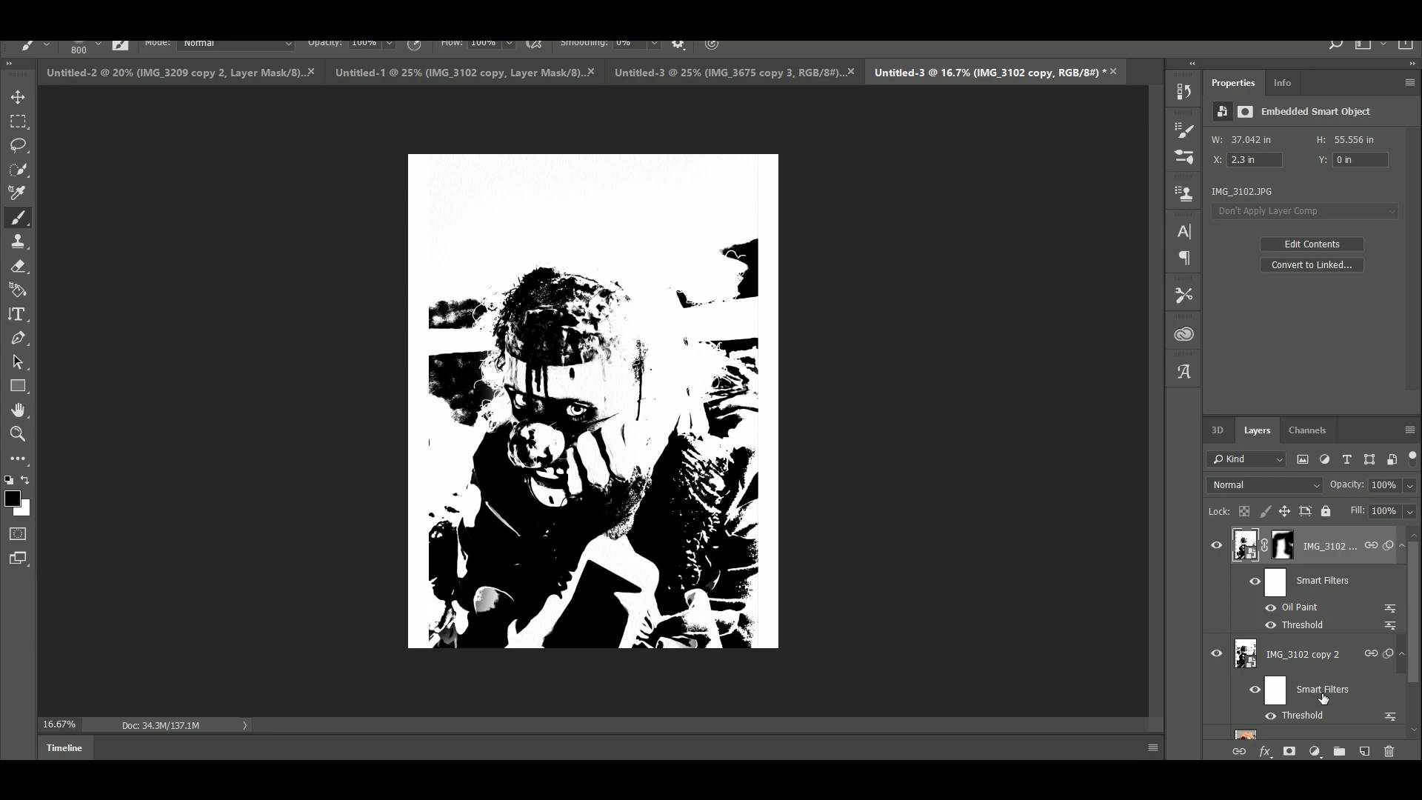
right_click(1390, 611)
key("Escape")
left_click_drag(1292, 608, 1317, 712)
Step: Duplicate the original IMG_3102 layer and hide the two Threshold layers above it
scroll(1318, 703, "down", 2)
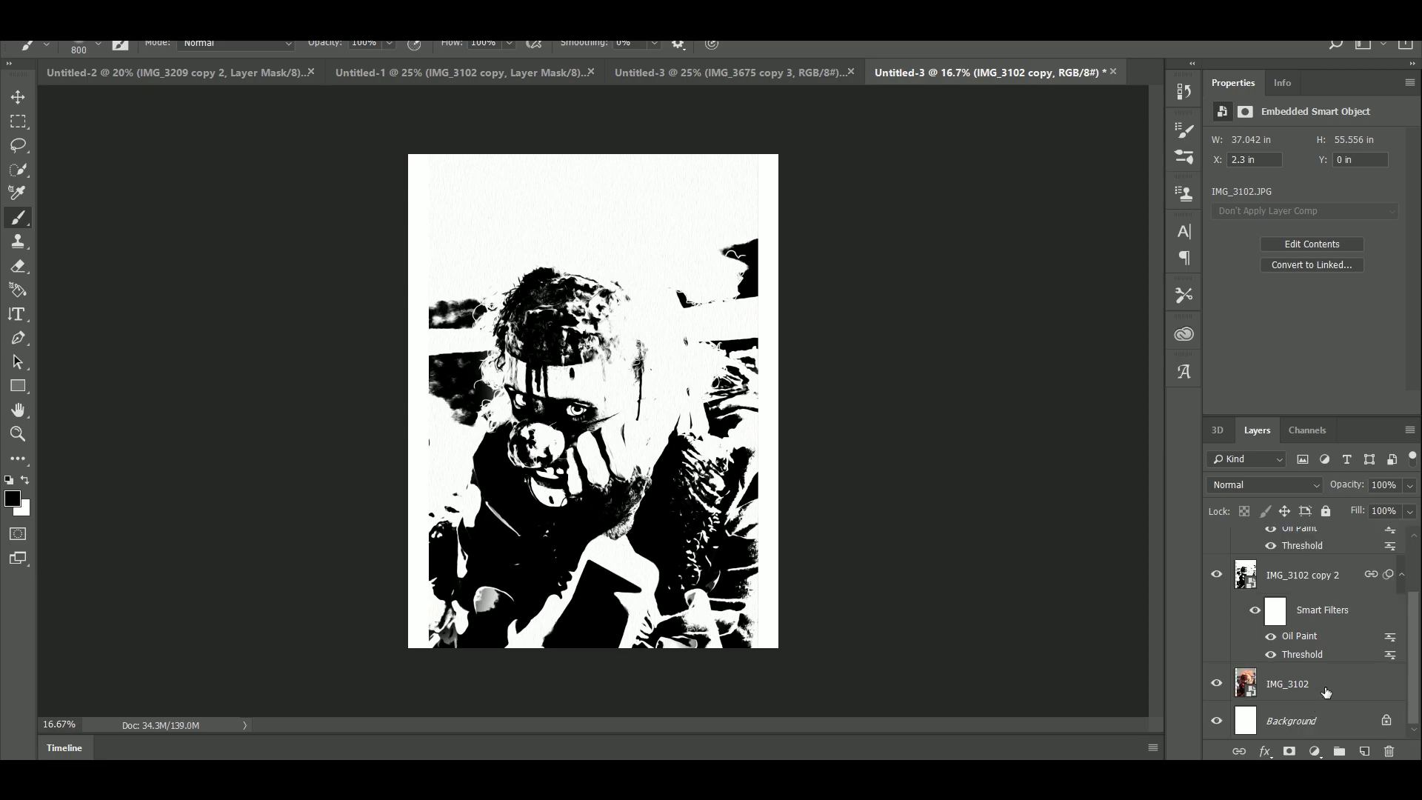
left_click(1251, 685)
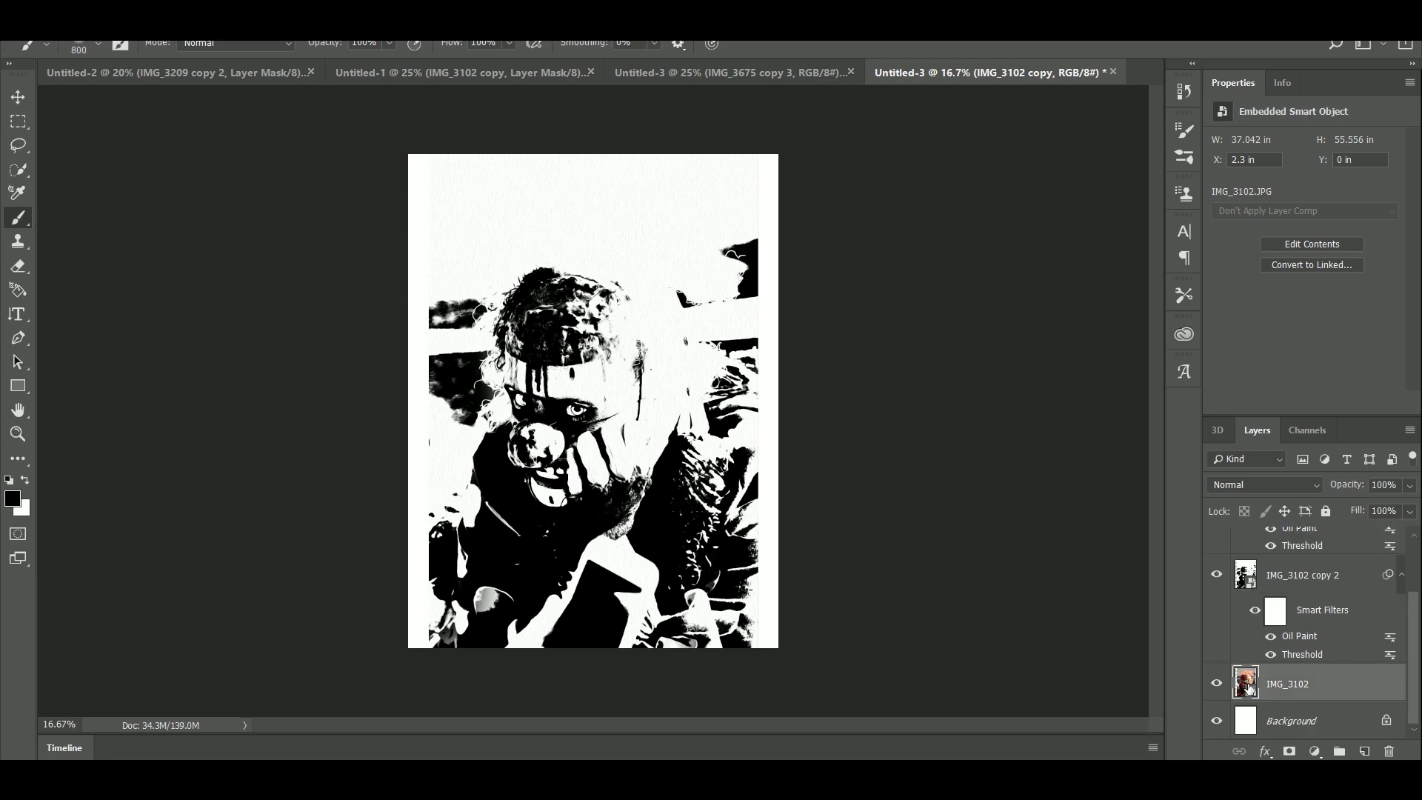
key("ctrl+j")
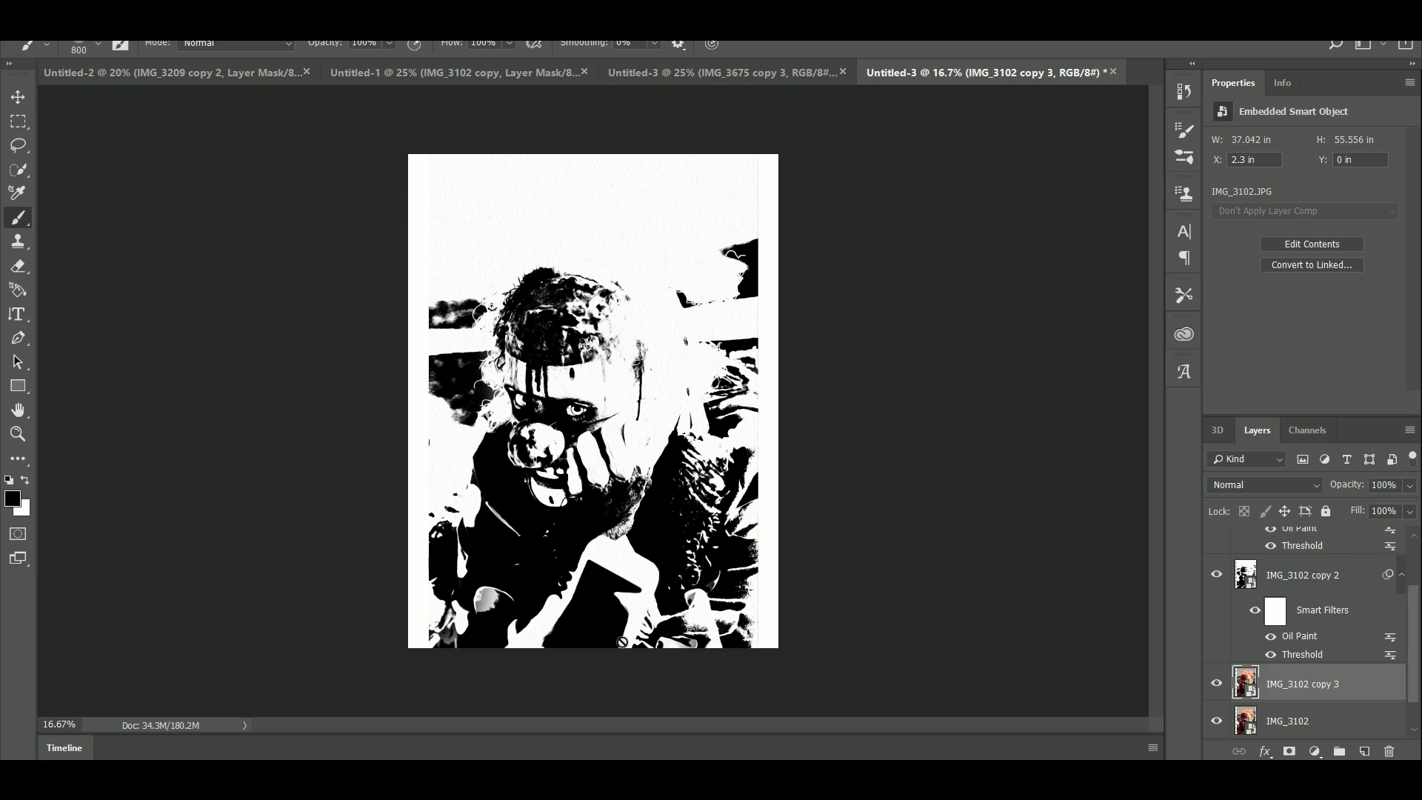
left_click(1215, 575)
scroll(1212, 573, "up", 2)
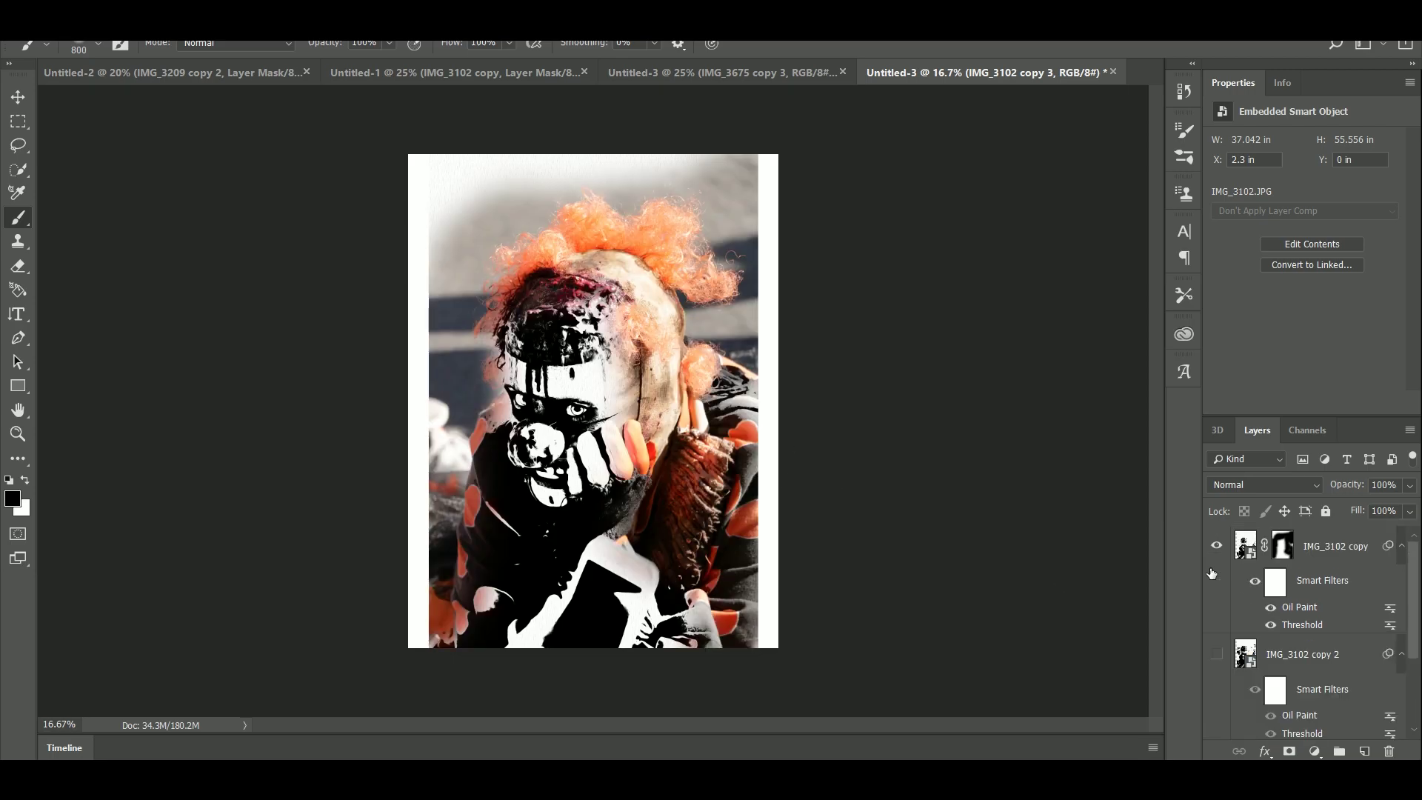
left_click(1216, 546)
scroll(1255, 630, "down", 3)
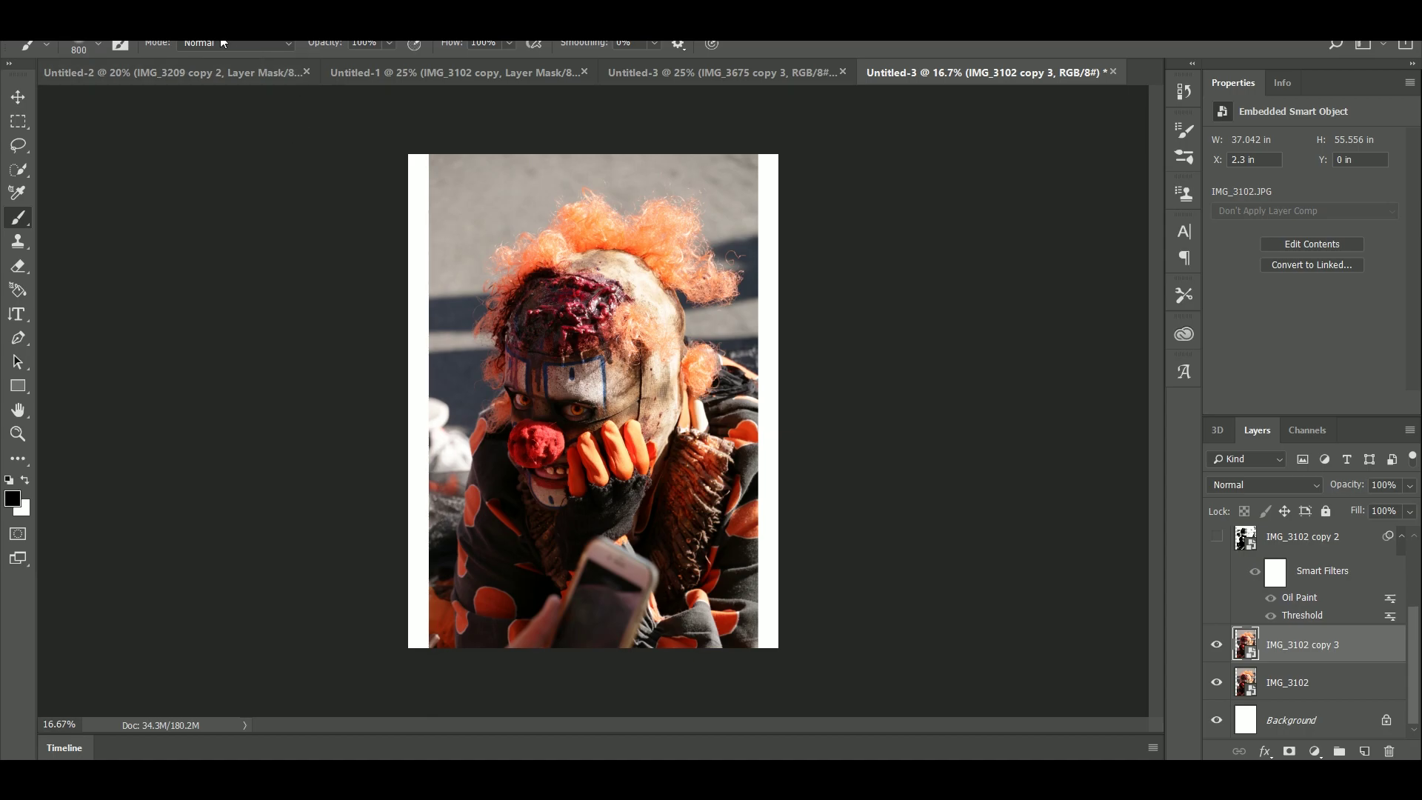
Step: Apply Poster Edges from the Filter Gallery to IMG_3102 copy 3 with Edge Thickness 7, Edge Intensity 1 and Posterization 0
left_click(276, 14)
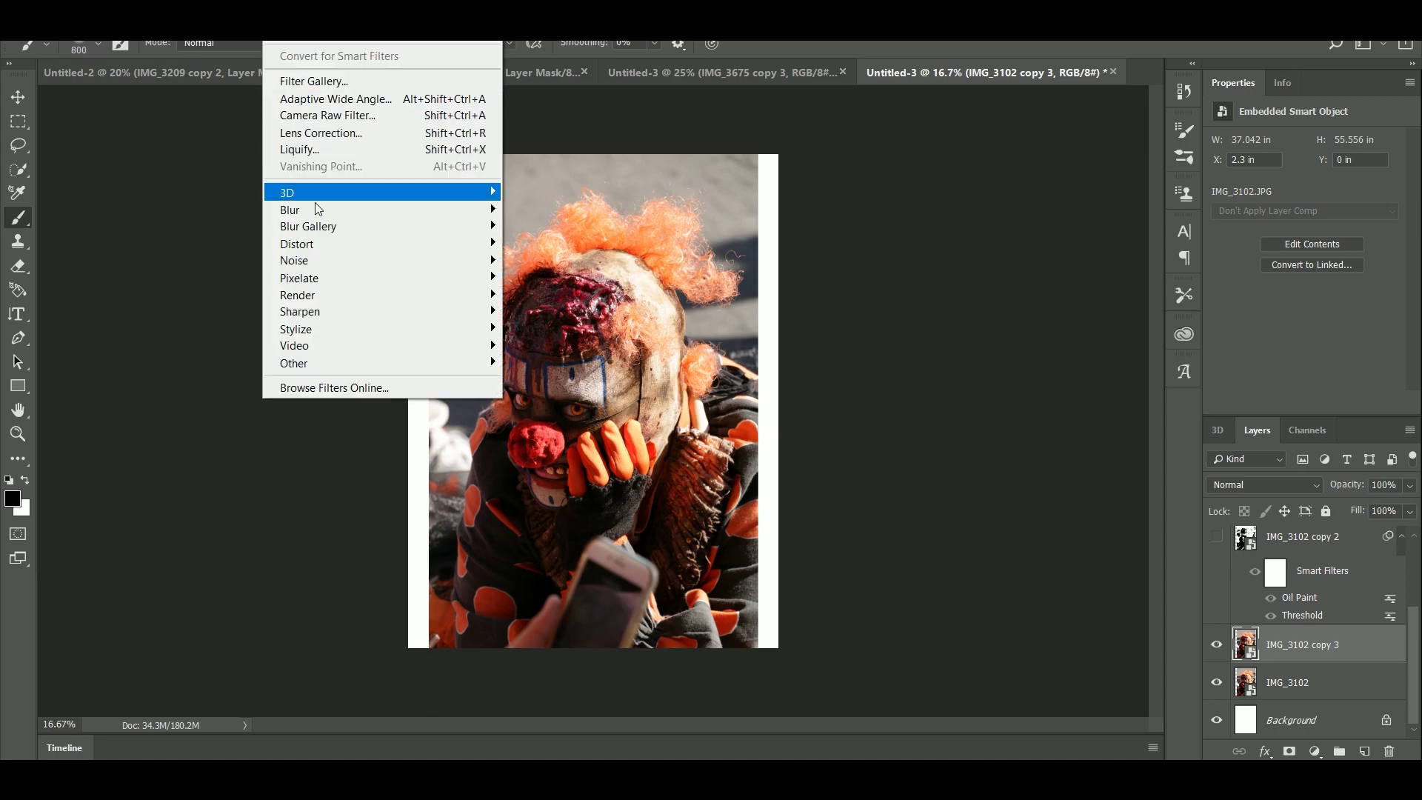
left_click(323, 79)
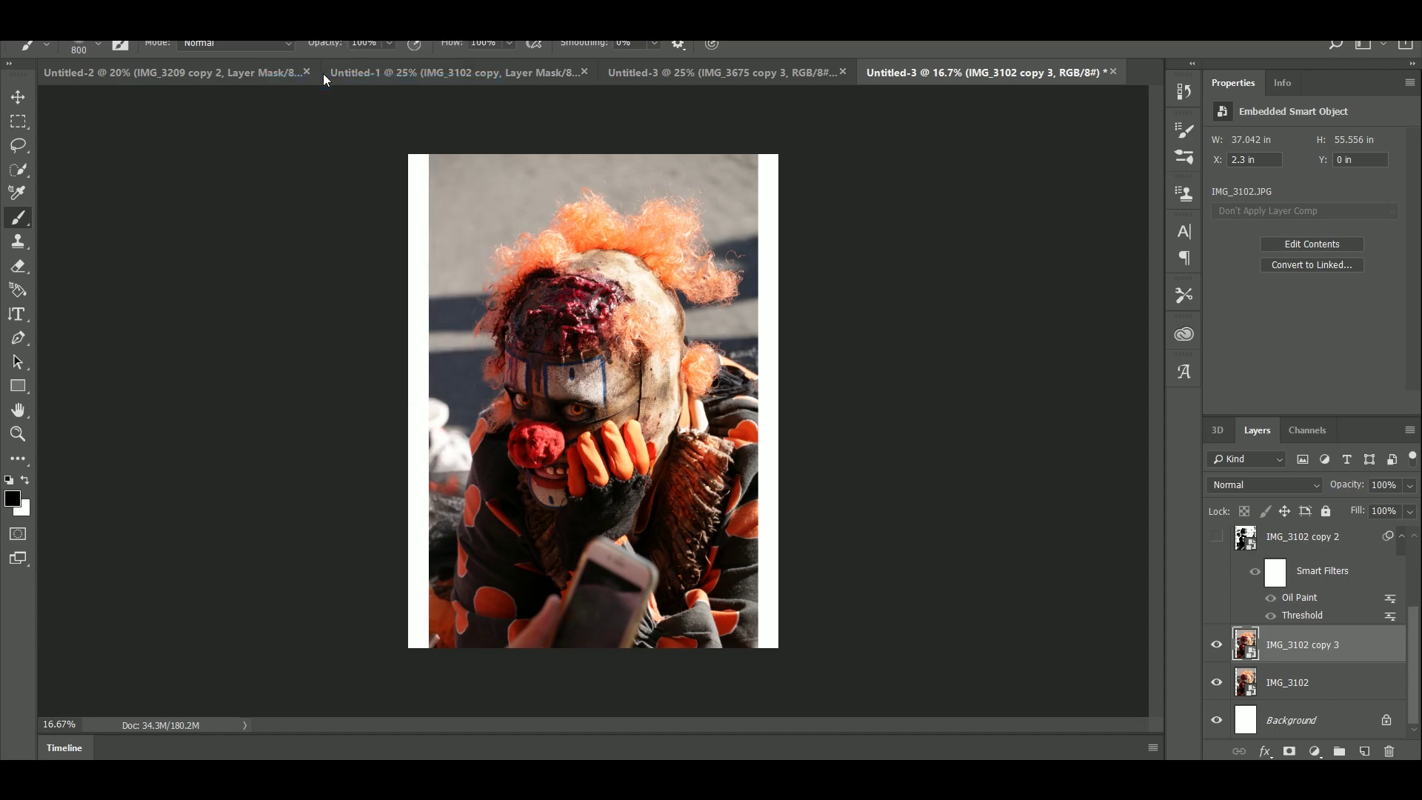
left_click(110, 738)
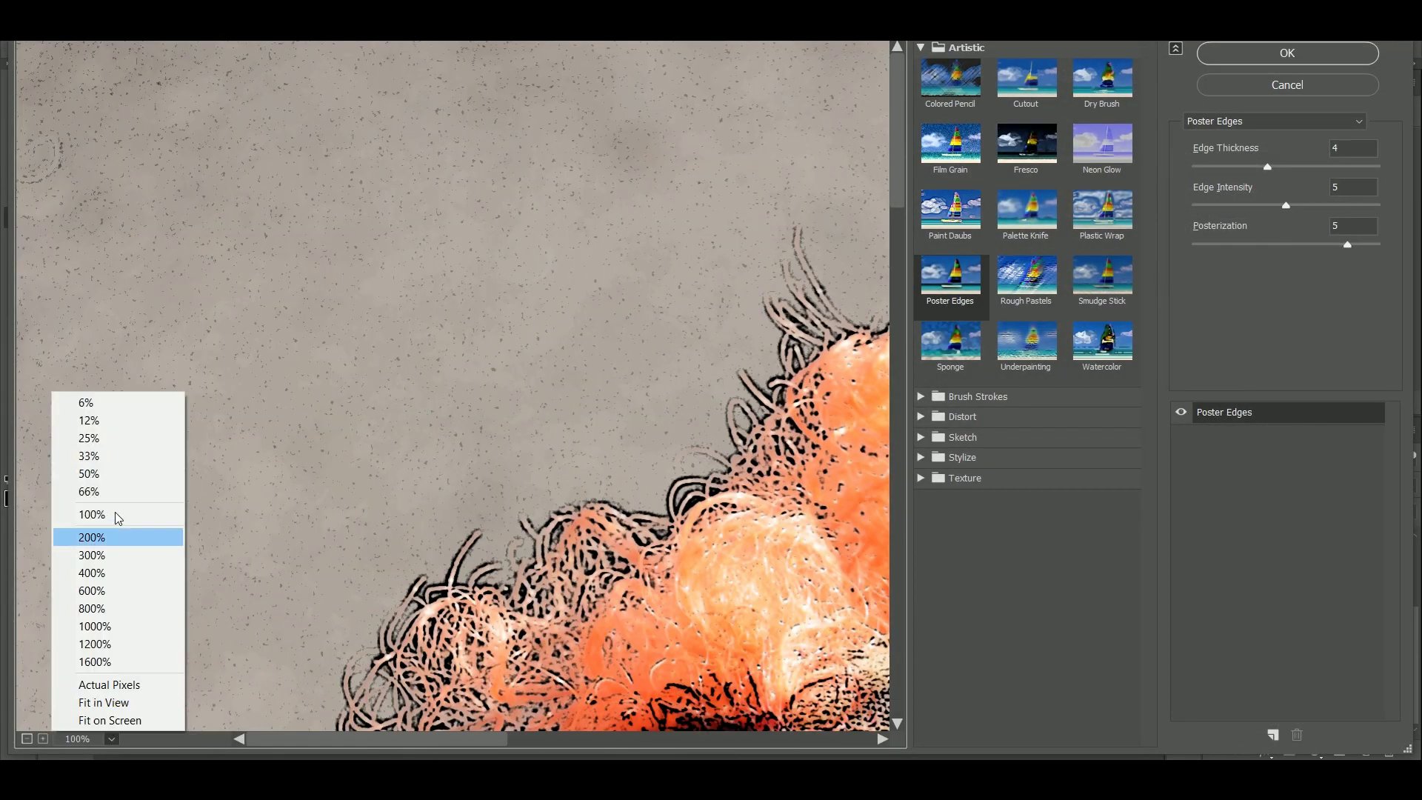
left_click(111, 456)
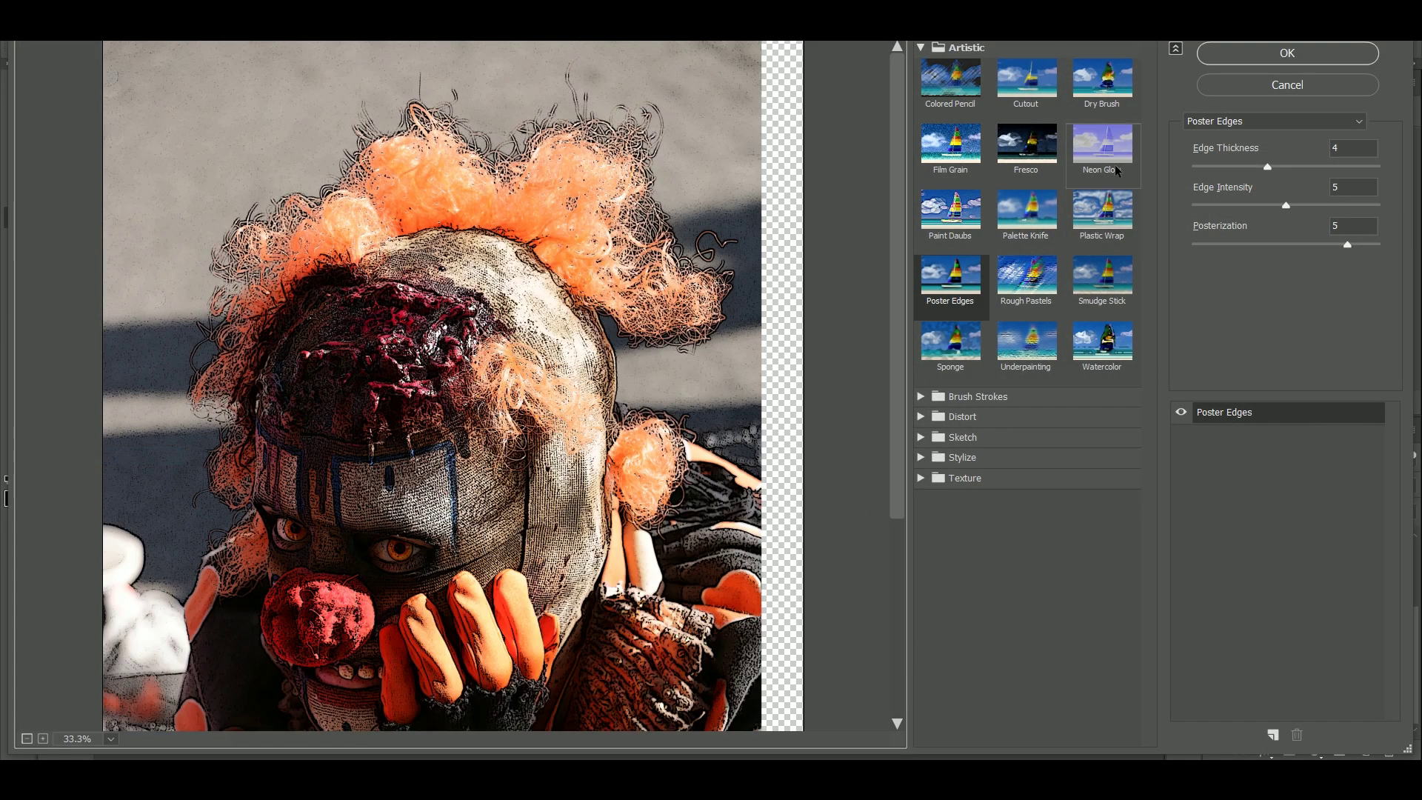
left_click_drag(1267, 167, 1320, 168)
left_click_drag(1273, 208, 1212, 208)
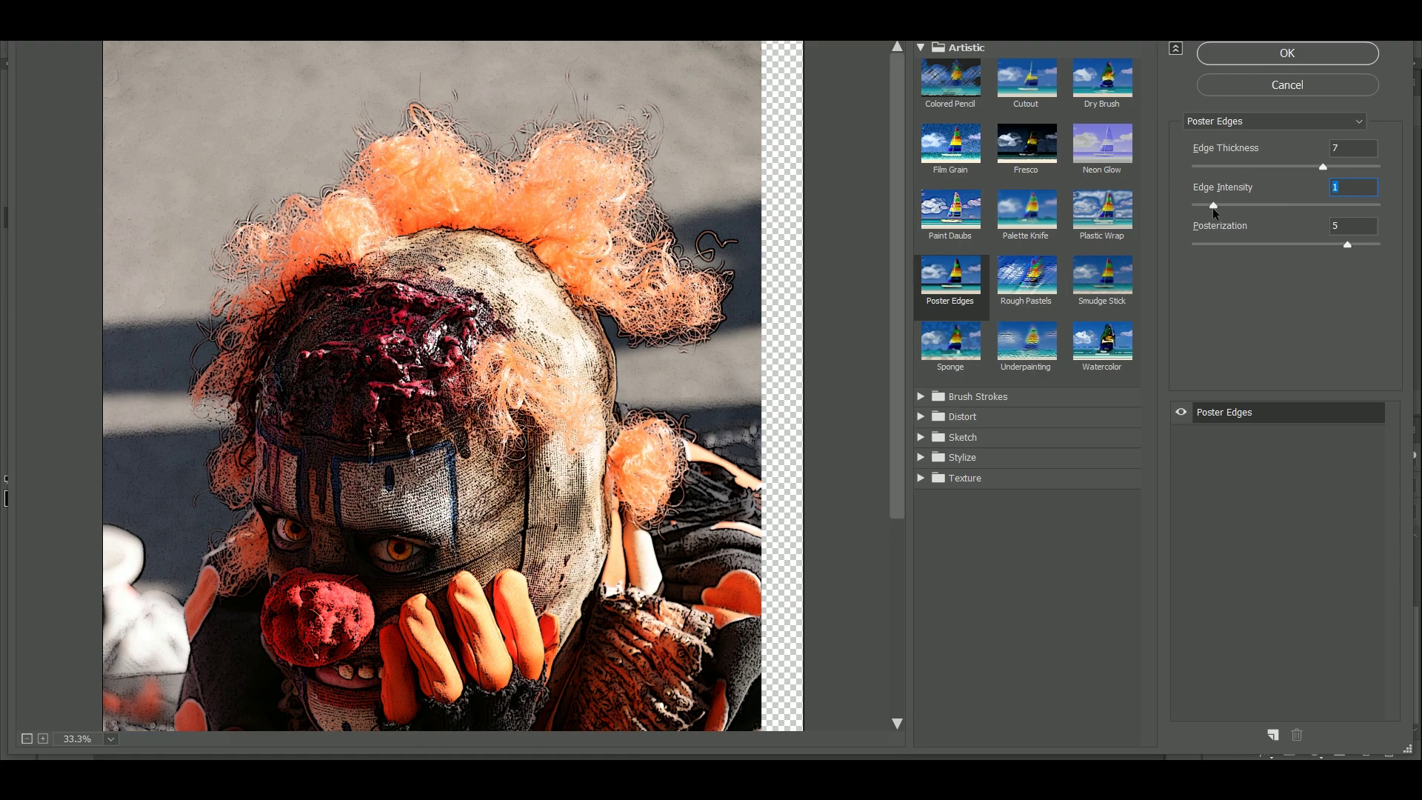
left_click_drag(1342, 245, 1198, 237)
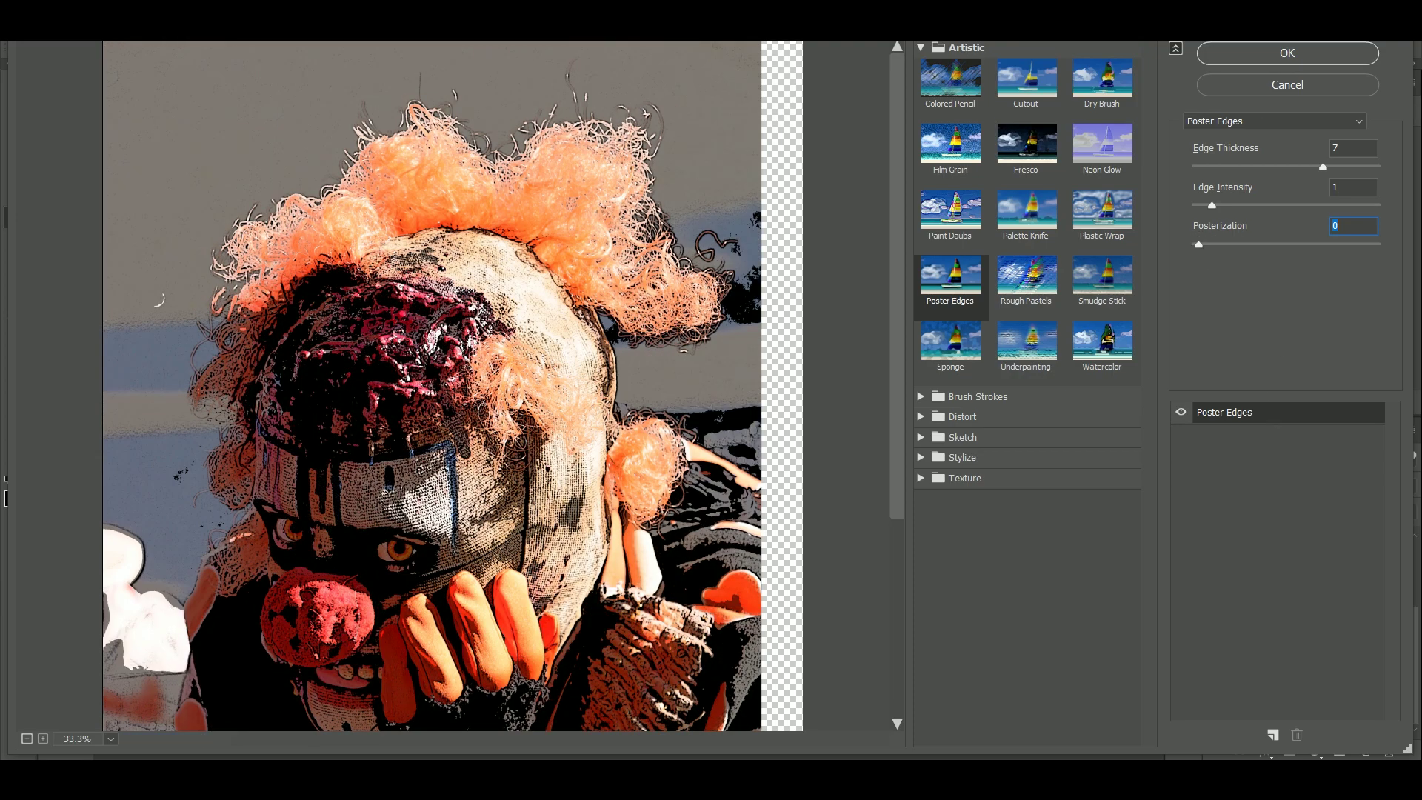
left_click(1274, 51)
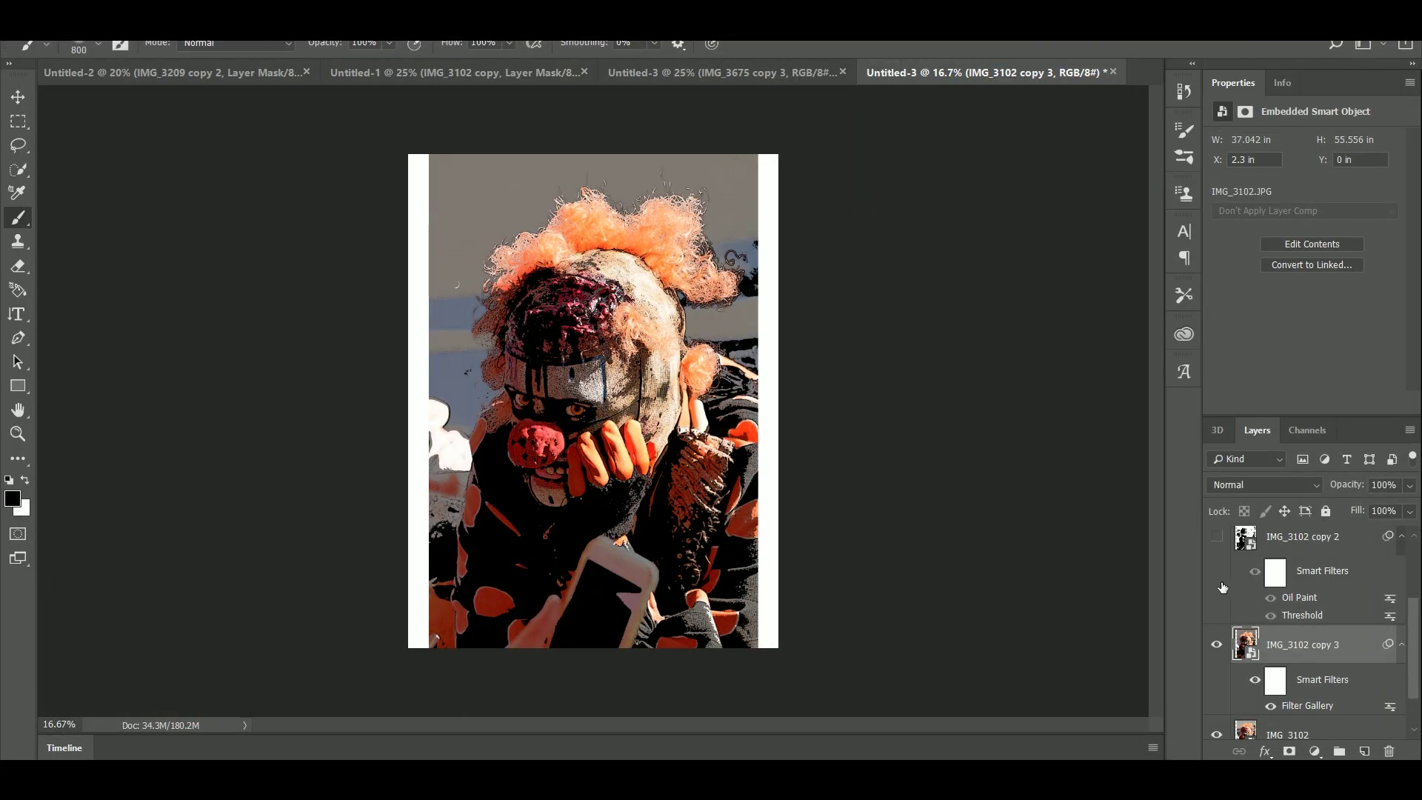
Step: Show the IMG_3102 copy 2 and IMG_3102 copy layers again
left_click(1218, 536)
scroll(1217, 552, "up", 2)
left_click(1215, 548)
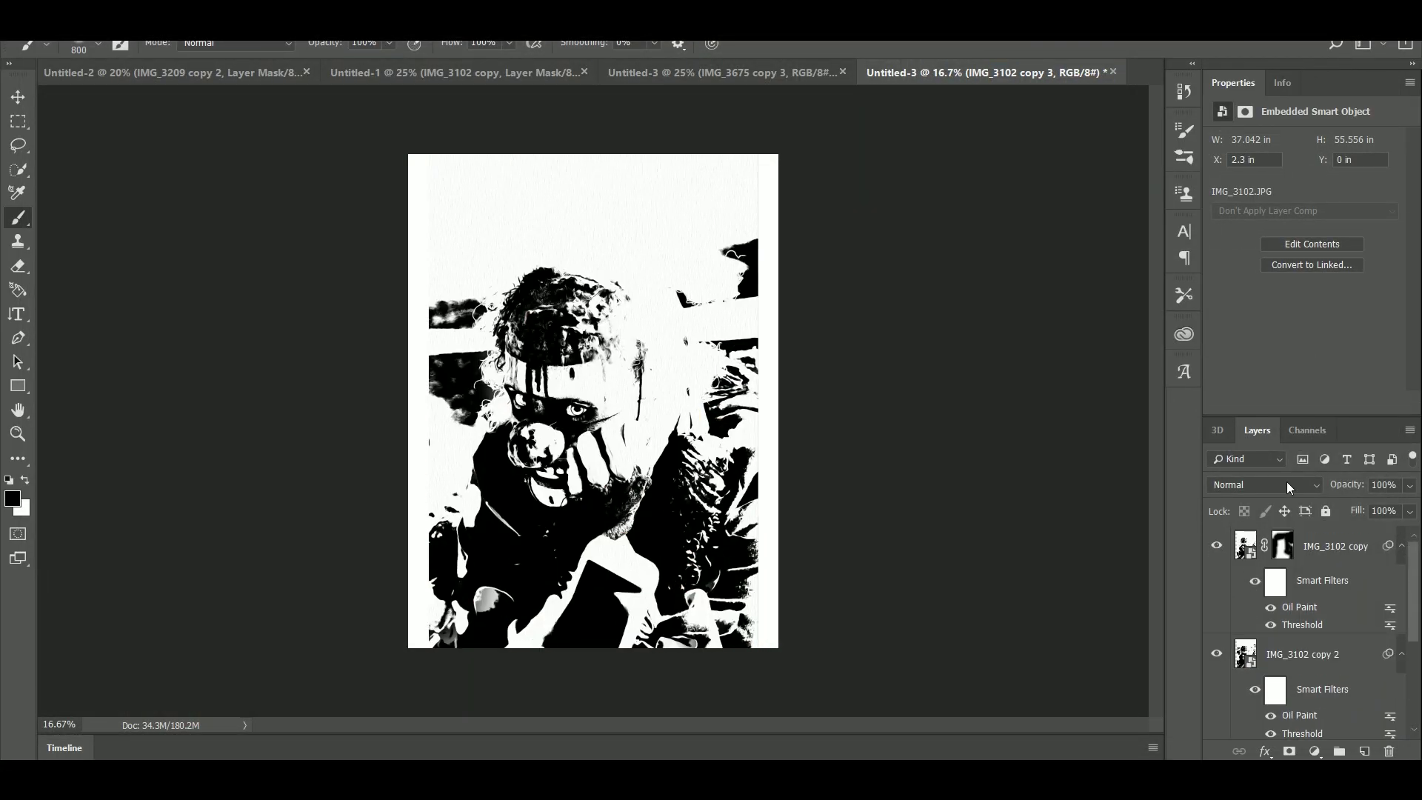
left_click(1286, 483)
left_click(1243, 88)
scroll(1243, 605, "down", 3)
left_click(1250, 486)
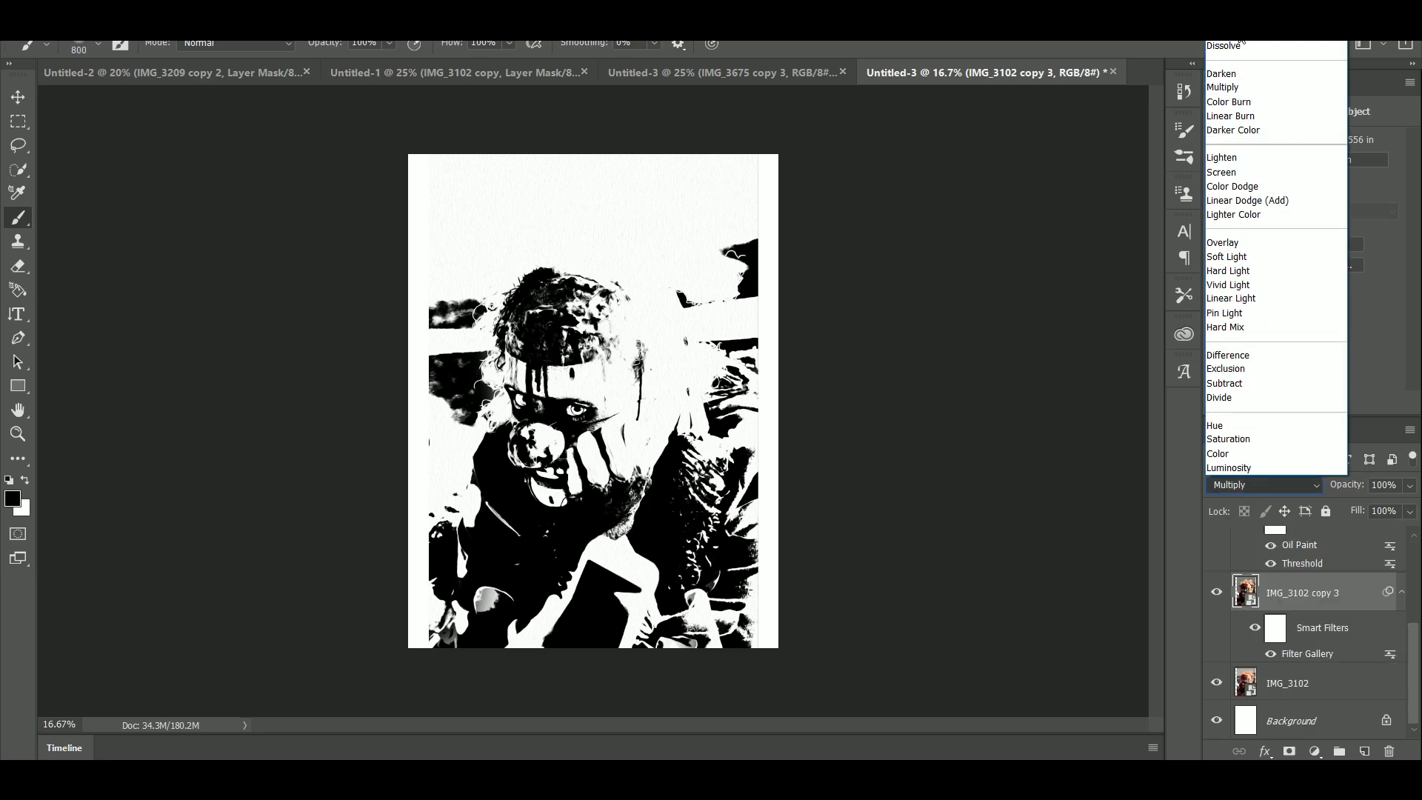
left_click(1239, 32)
Step: Set the blend mode of both IMG_3102 copy 2 and IMG_3102 copy to Multiply
scroll(1246, 566, "up", 2)
left_click(1247, 588)
left_click(1277, 488)
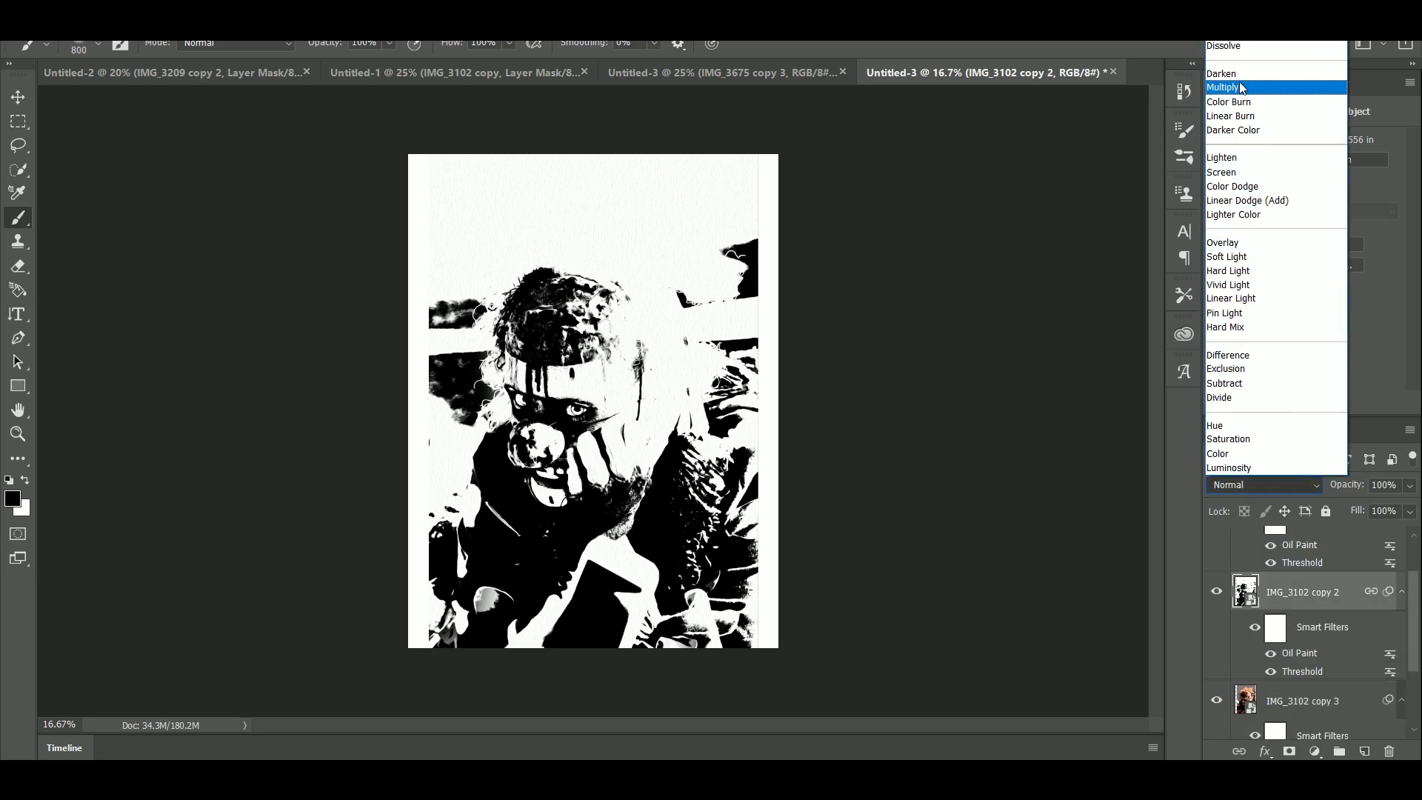
left_click(1242, 87)
scroll(1303, 629, "up", 1)
left_click(1325, 545)
left_click(1256, 485)
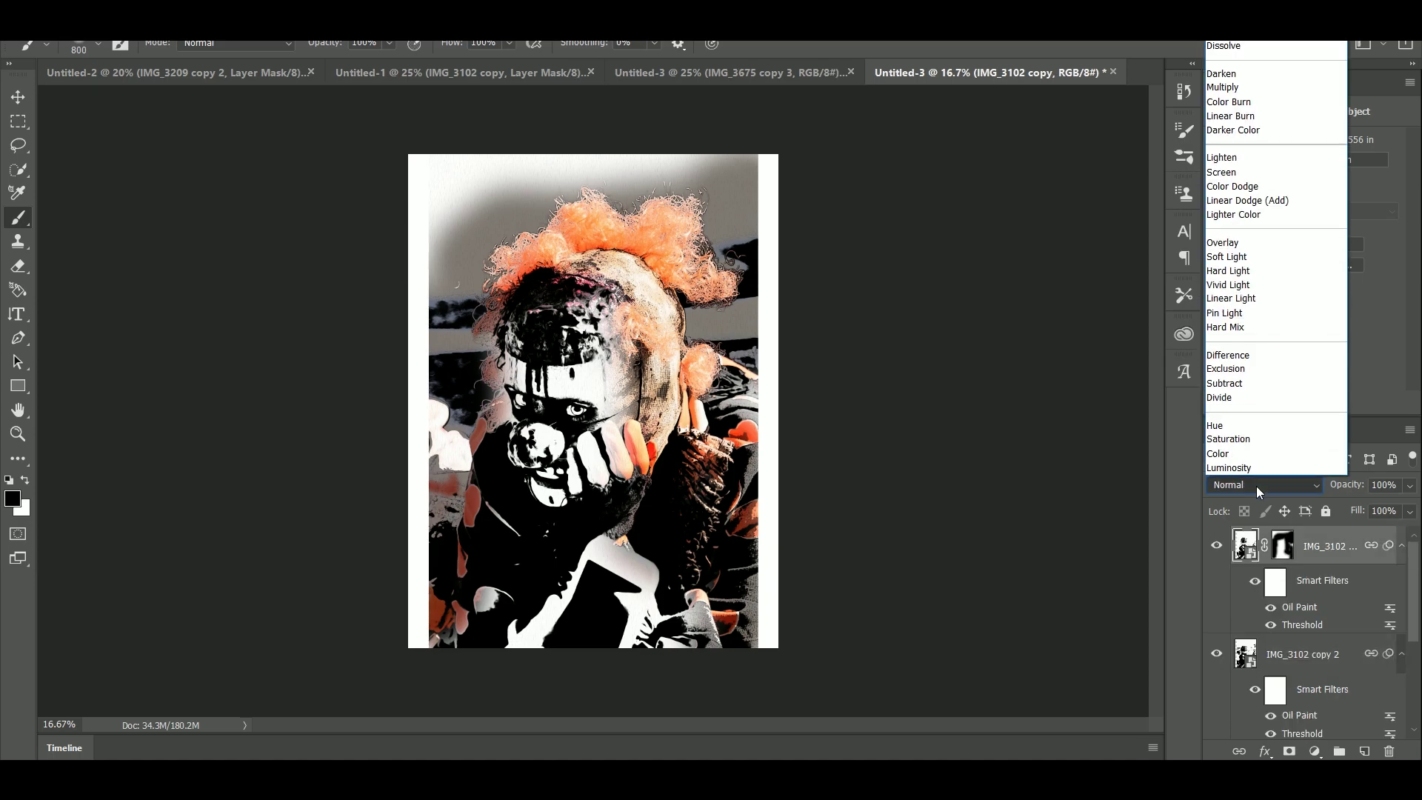
left_click(1232, 88)
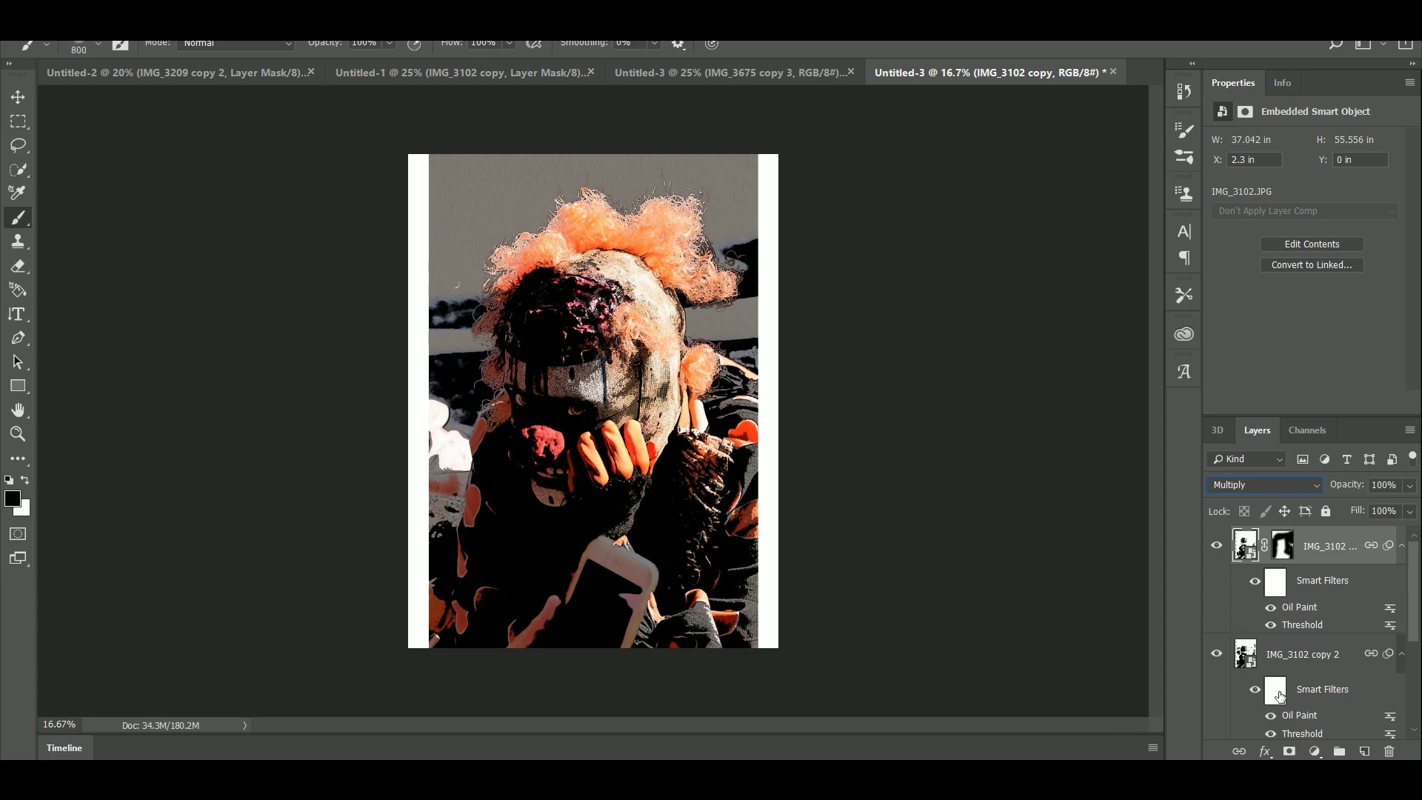
Step: Reduce the fill of IMG_3102 copy 2 to 46% and of IMG_3102 copy to 41%
left_click(1247, 656)
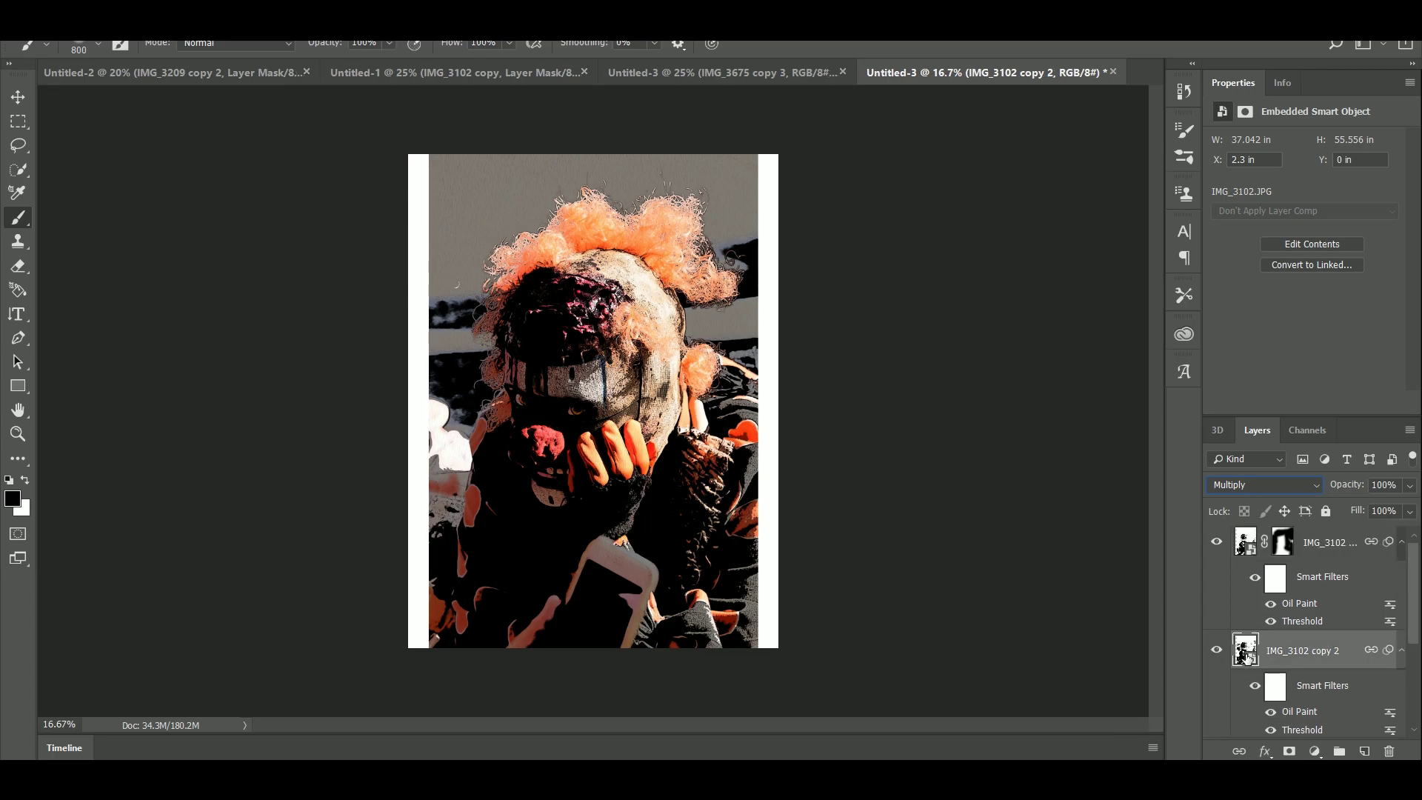
left_click(1410, 510)
left_click_drag(1410, 533, 1363, 527)
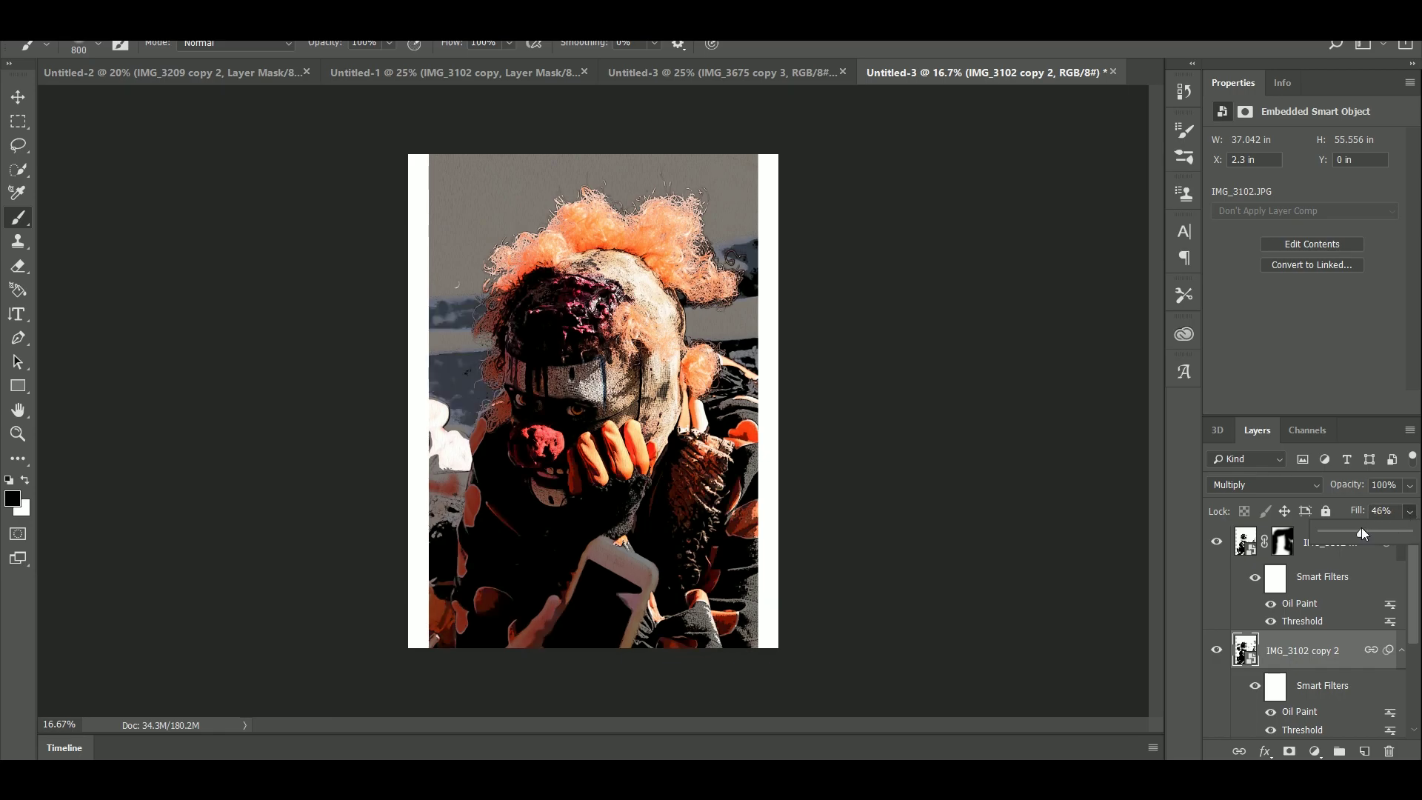
left_click(1284, 546)
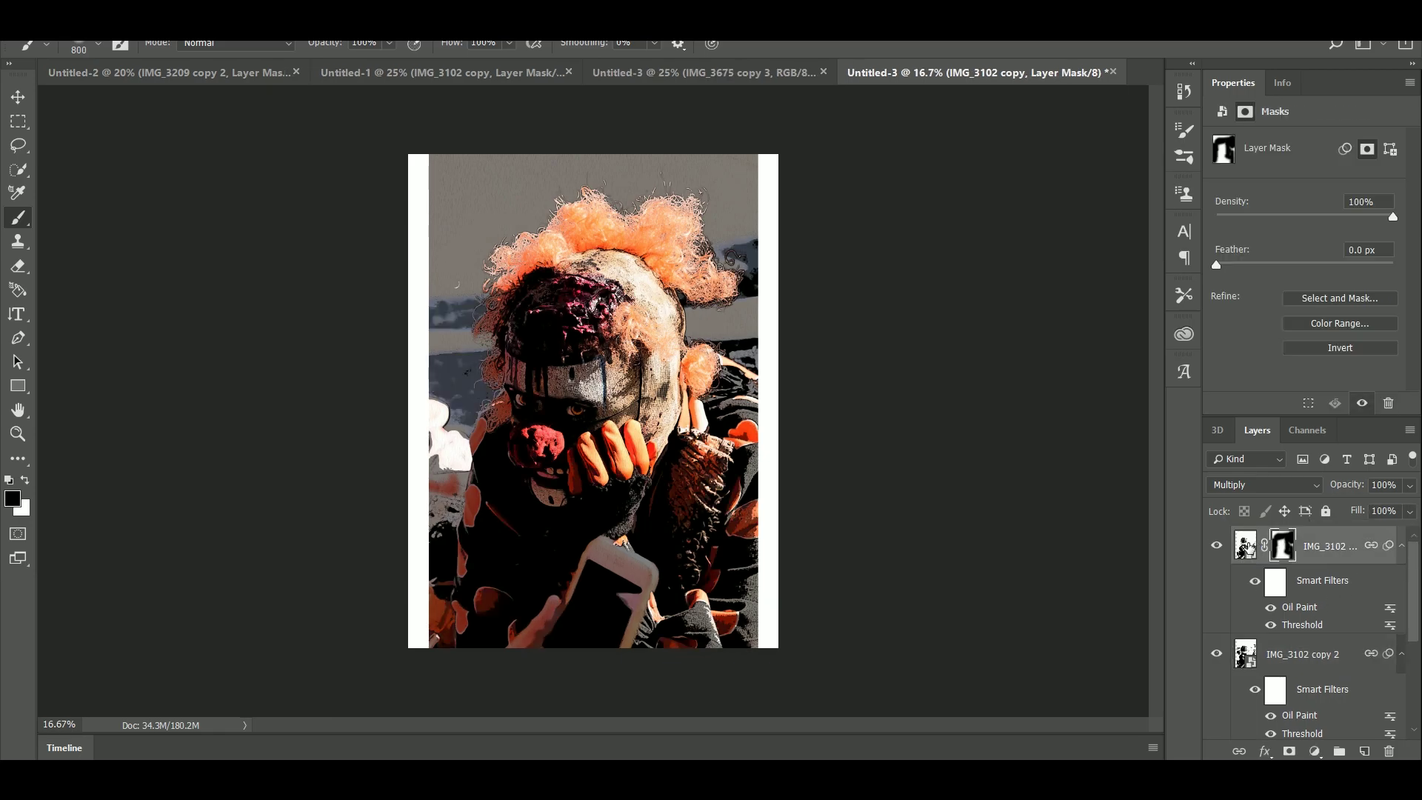
left_click(1246, 546)
left_click(1410, 511)
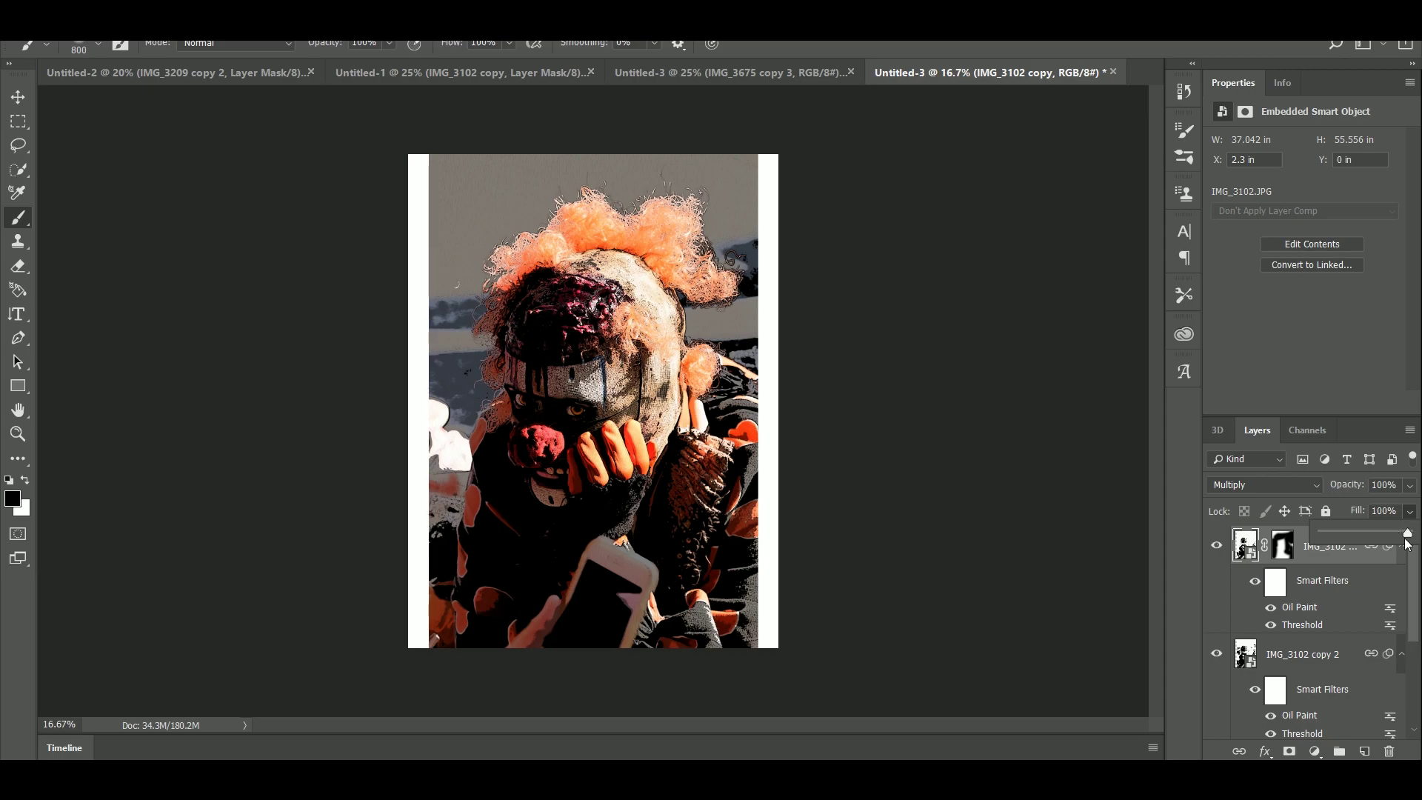
left_click_drag(1410, 531, 1357, 523)
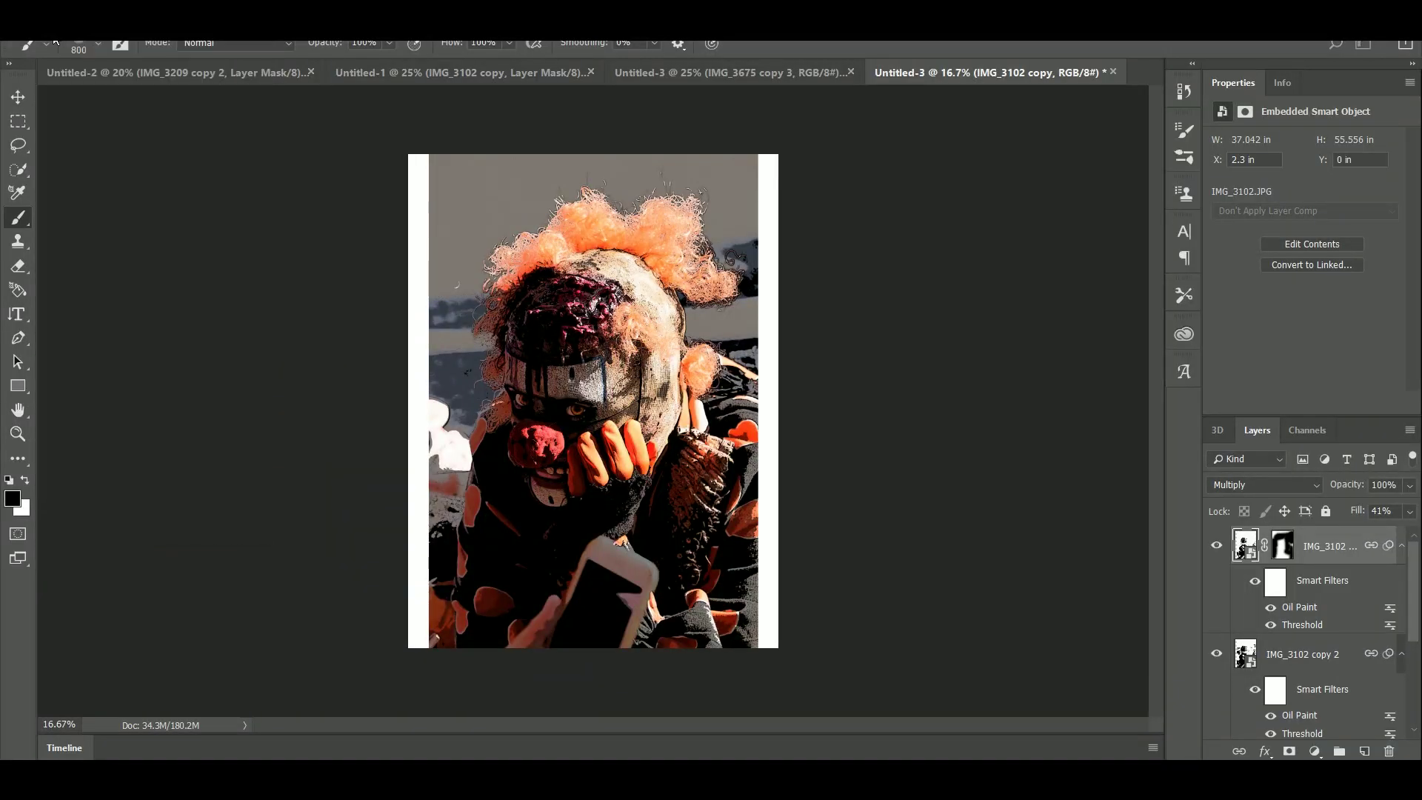
Step: Create a new 4000 x 3000 px document at 72 ppi with a white background
key("ctrl+n")
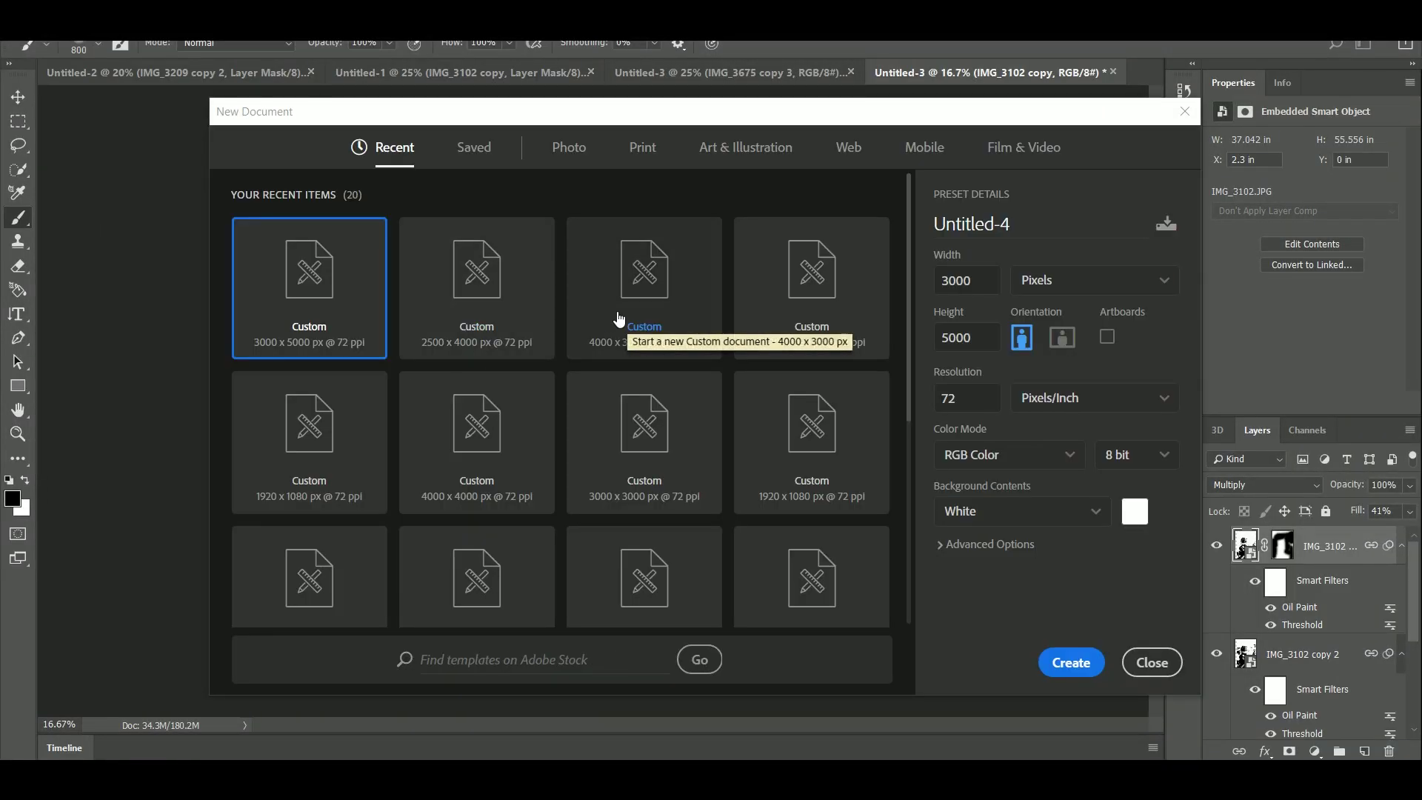
left_click(612, 315)
left_click(1070, 662)
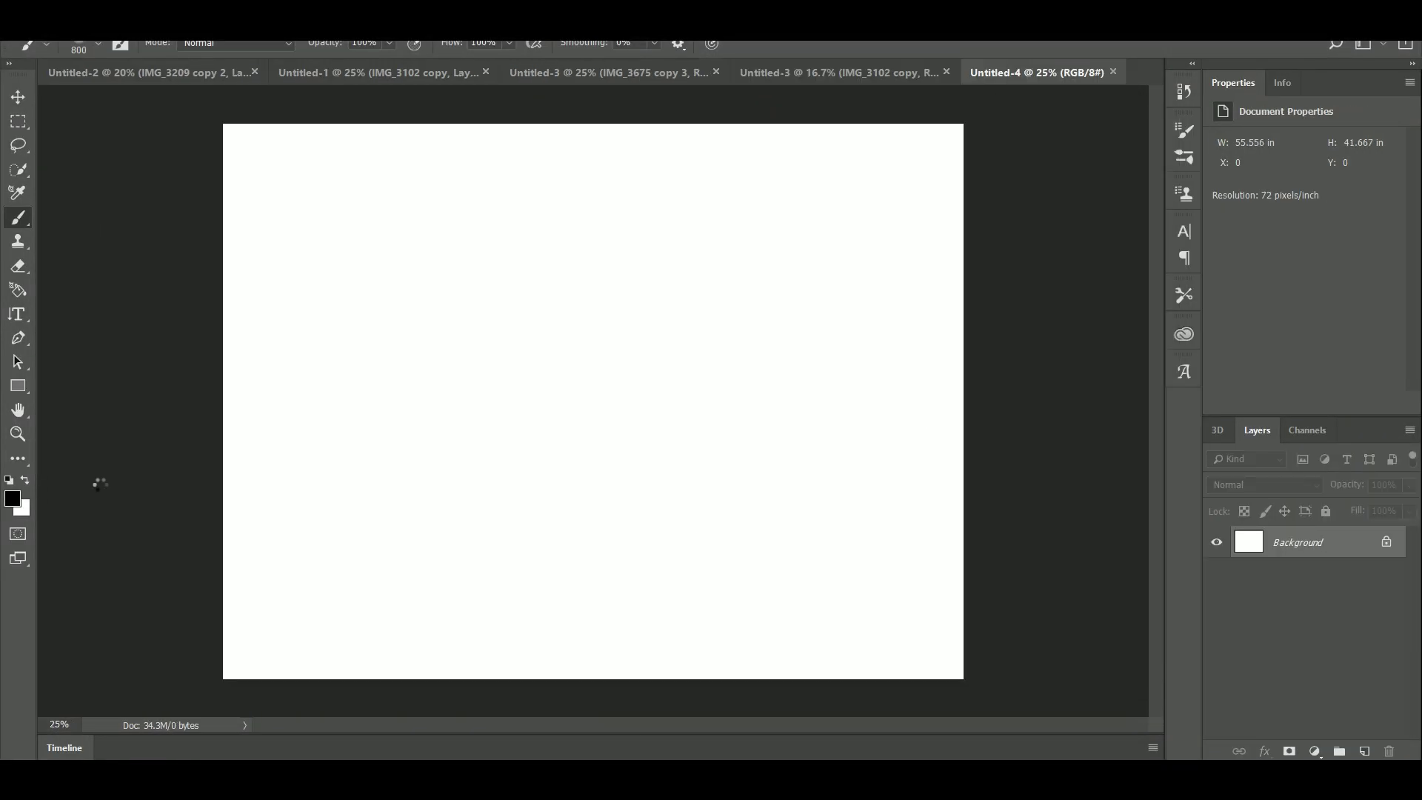
Step: Scale the placed IMG_3229 photo down toward its lower-left corner and commit the placement
left_click_drag(778, 121, 704, 227)
key("Return")
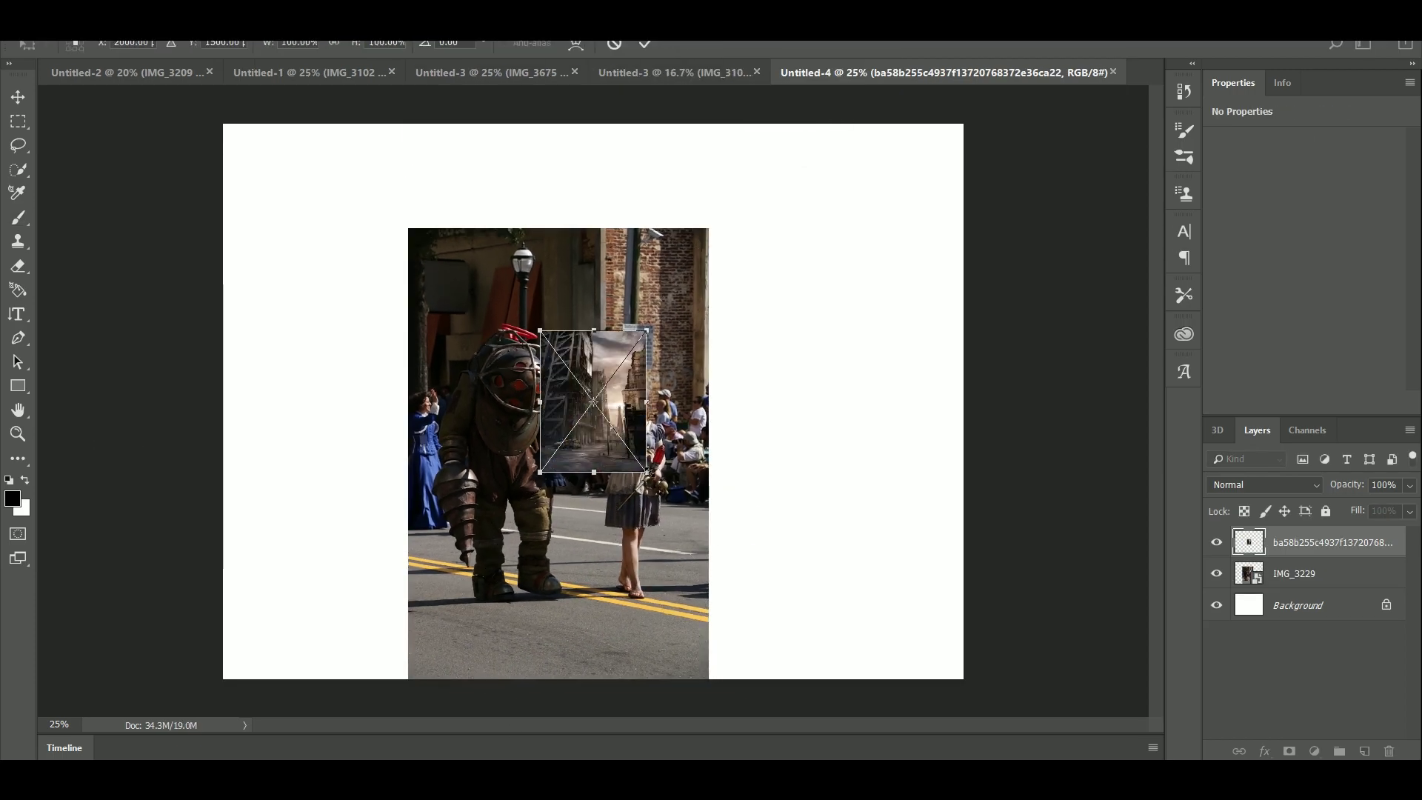
Step: Enlarge the placed ruined-city image to span the canvas height, centre it and commit the placement
left_click_drag(647, 471, 1108, 770)
left_click_drag(893, 627, 730, 396)
key("Return")
Step: Change the canvas size to 3000 pixels wide by 3500 pixels high, keeping the centre anchor
left_click(115, 15)
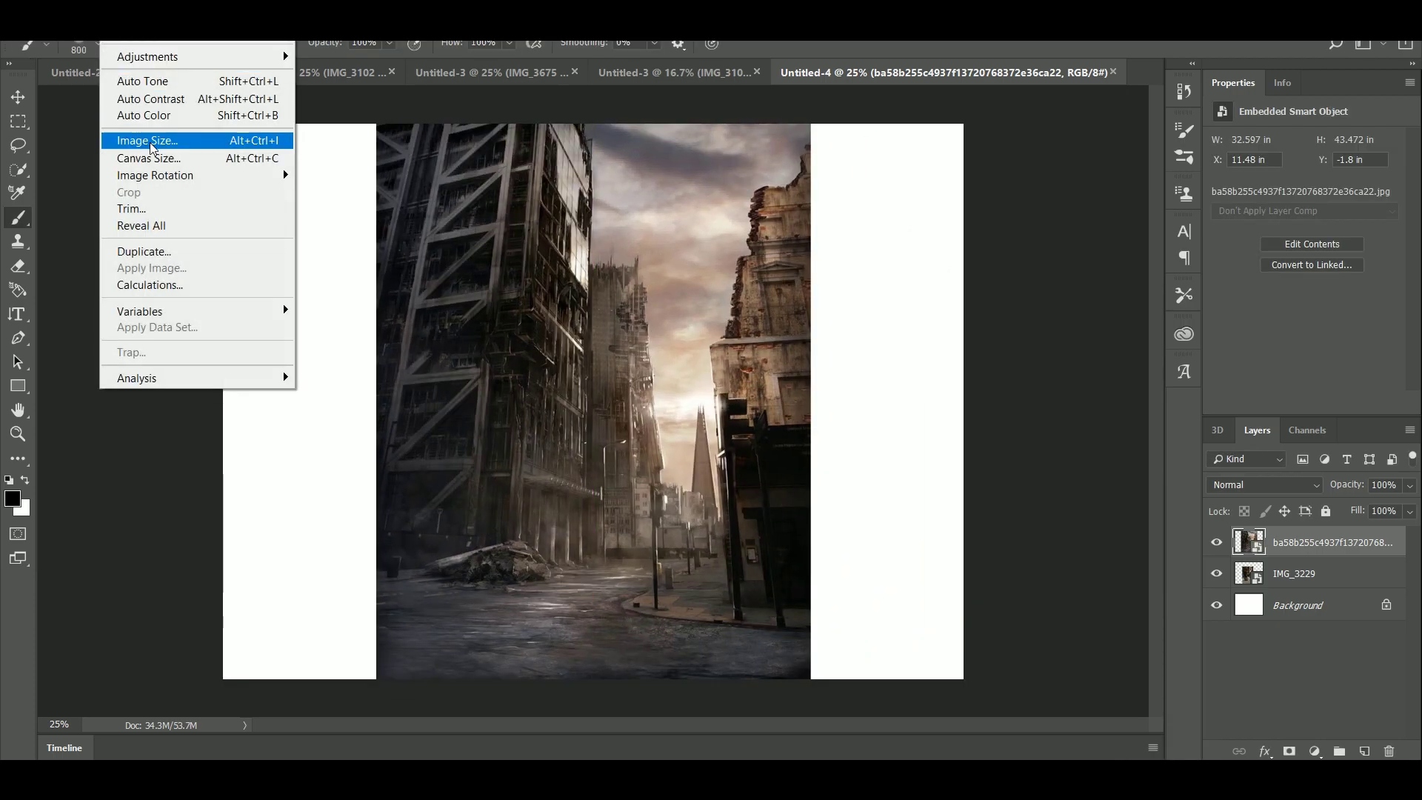
left_click(149, 158)
left_click(765, 251)
left_click(755, 272)
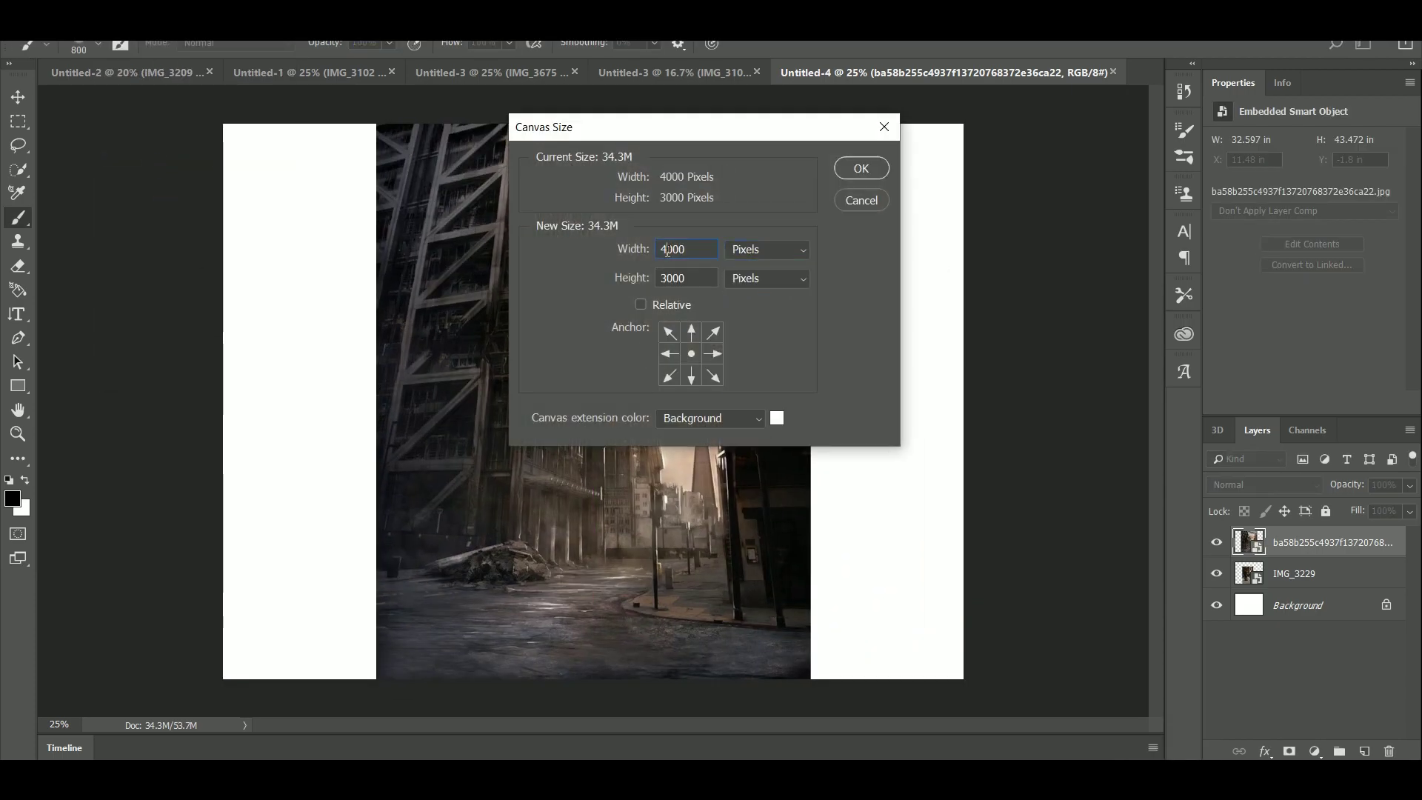
key("BackSpace")
type("3")
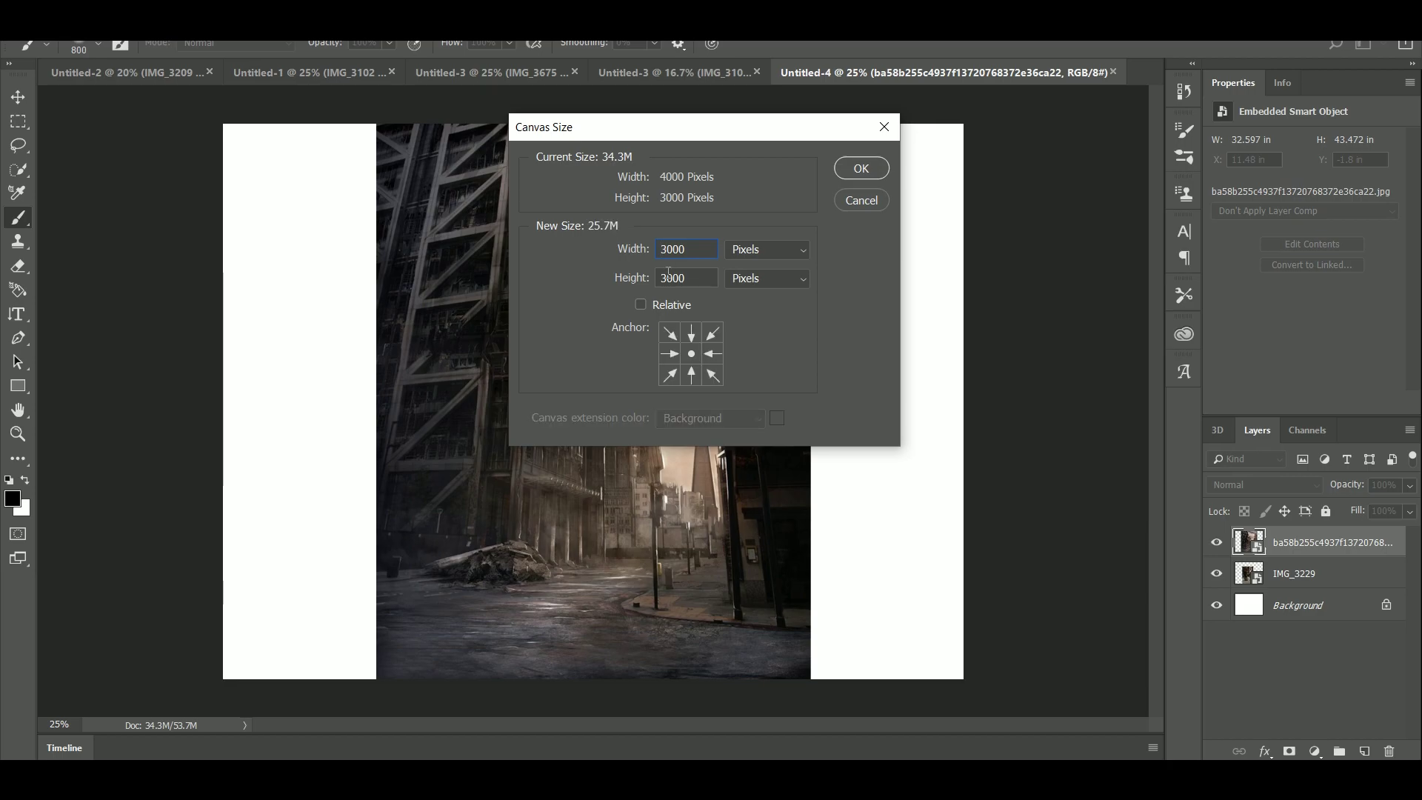
key("BackSpace")
type("35")
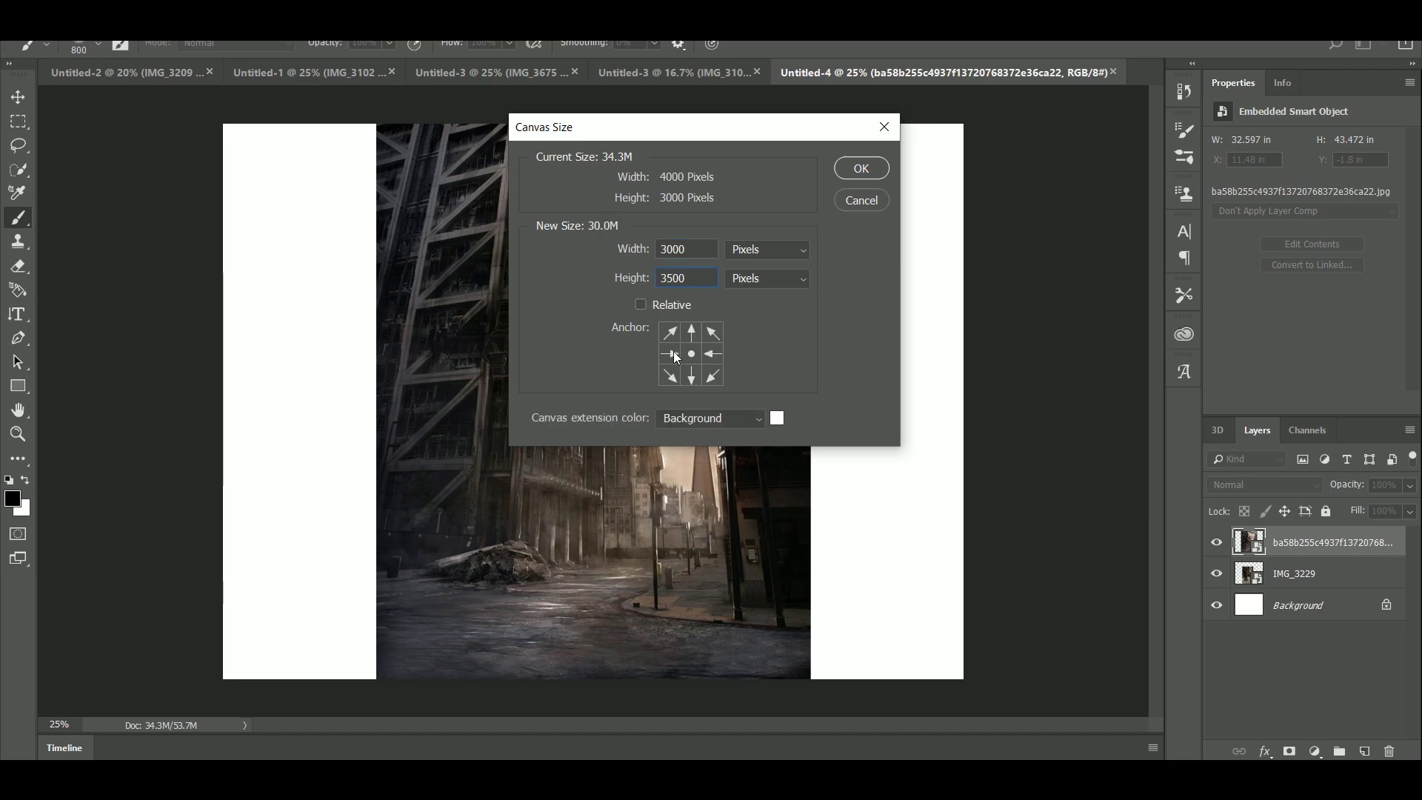
key("Return")
left_click(689, 305)
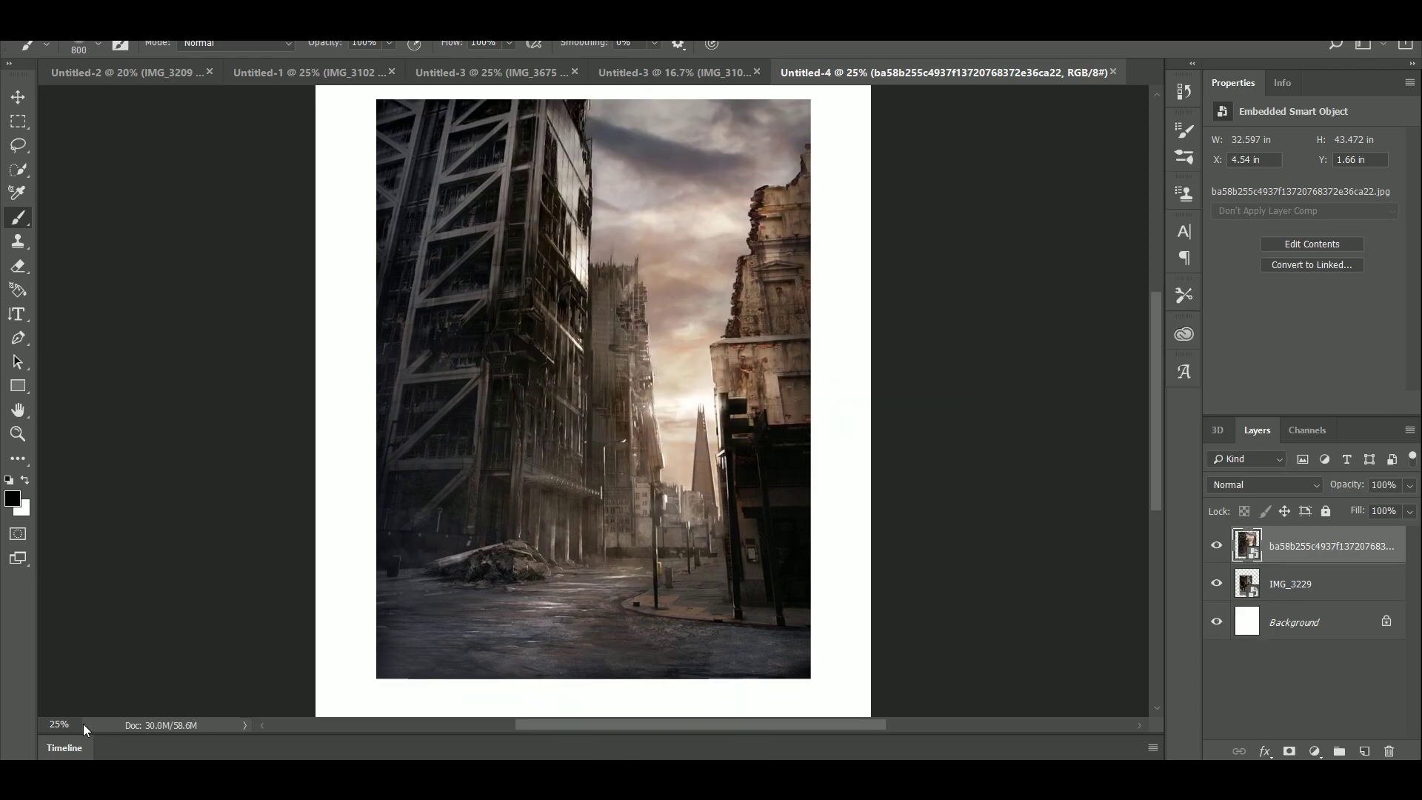
Step: Enlarge and reposition the ruined-city image until it covers the whole portrait canvas, and commit the transform
type("20")
key("Return")
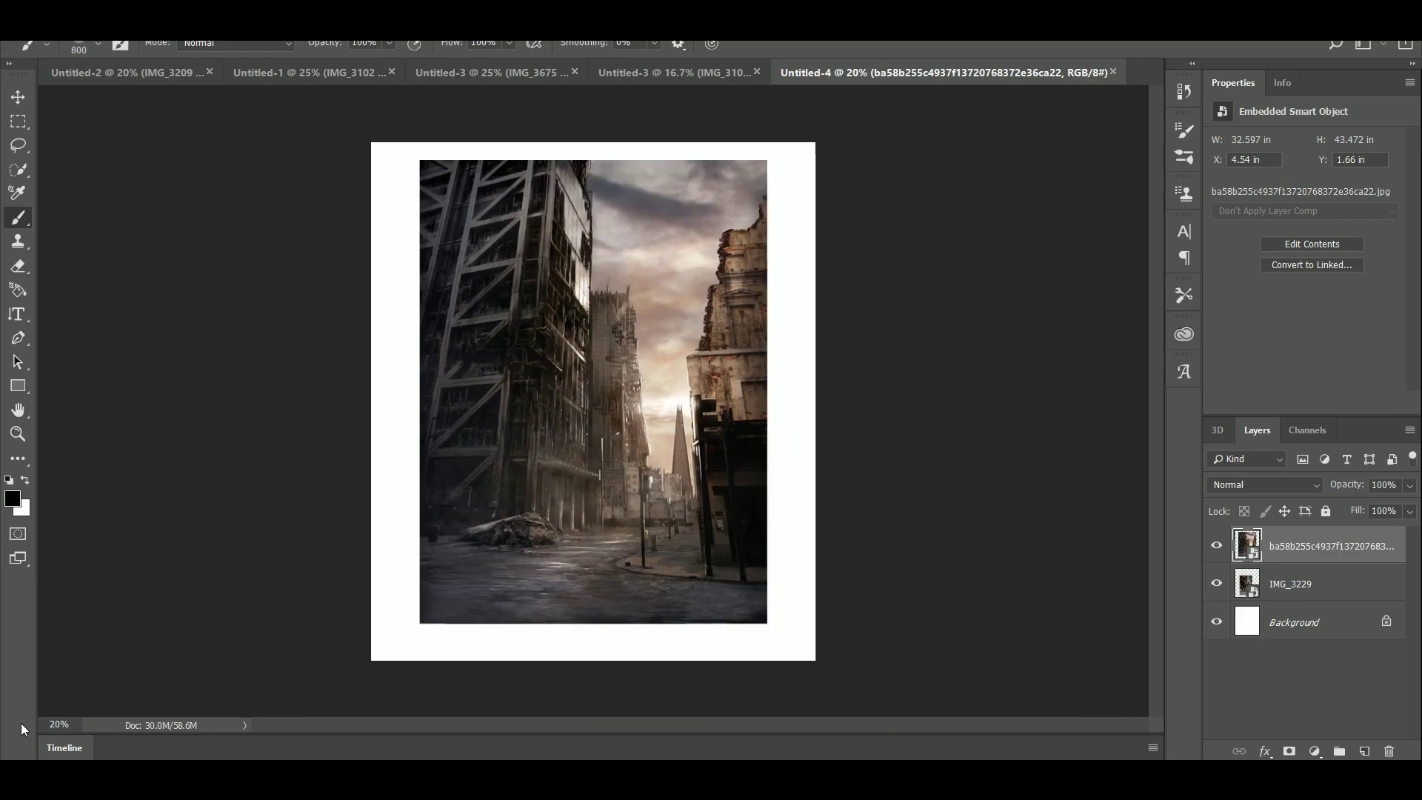
key("ctrl+t")
left_click_drag(767, 623, 834, 714)
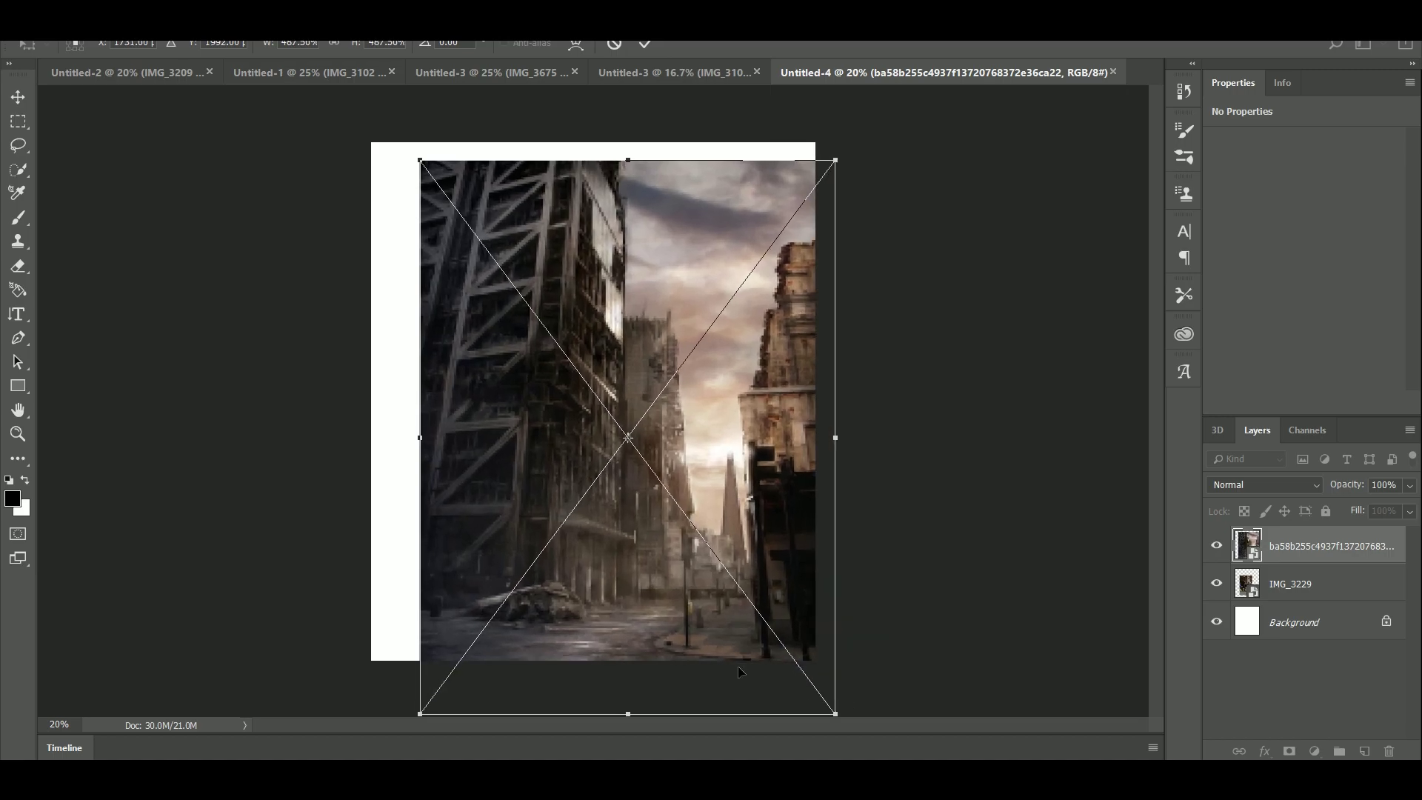
left_click_drag(752, 689, 704, 634)
left_click_drag(786, 660, 819, 703)
left_click_drag(743, 658, 740, 617)
key("Return")
key("b")
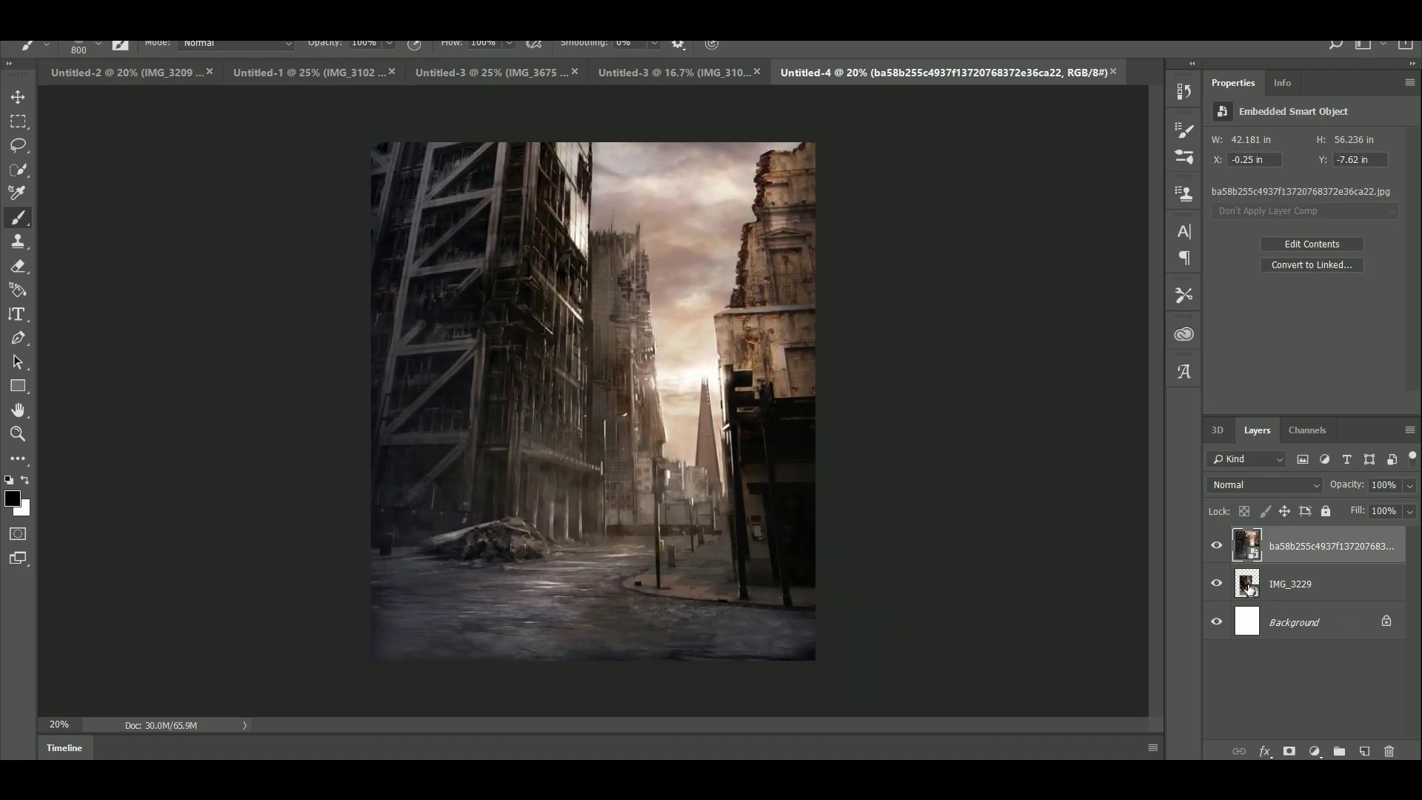
Step: Move the IMG_3229 layer above the city layer, scale it down and place it at the canvas's lower edge, left of centre
left_click_drag(1249, 588, 1249, 546)
key("ctrl+t")
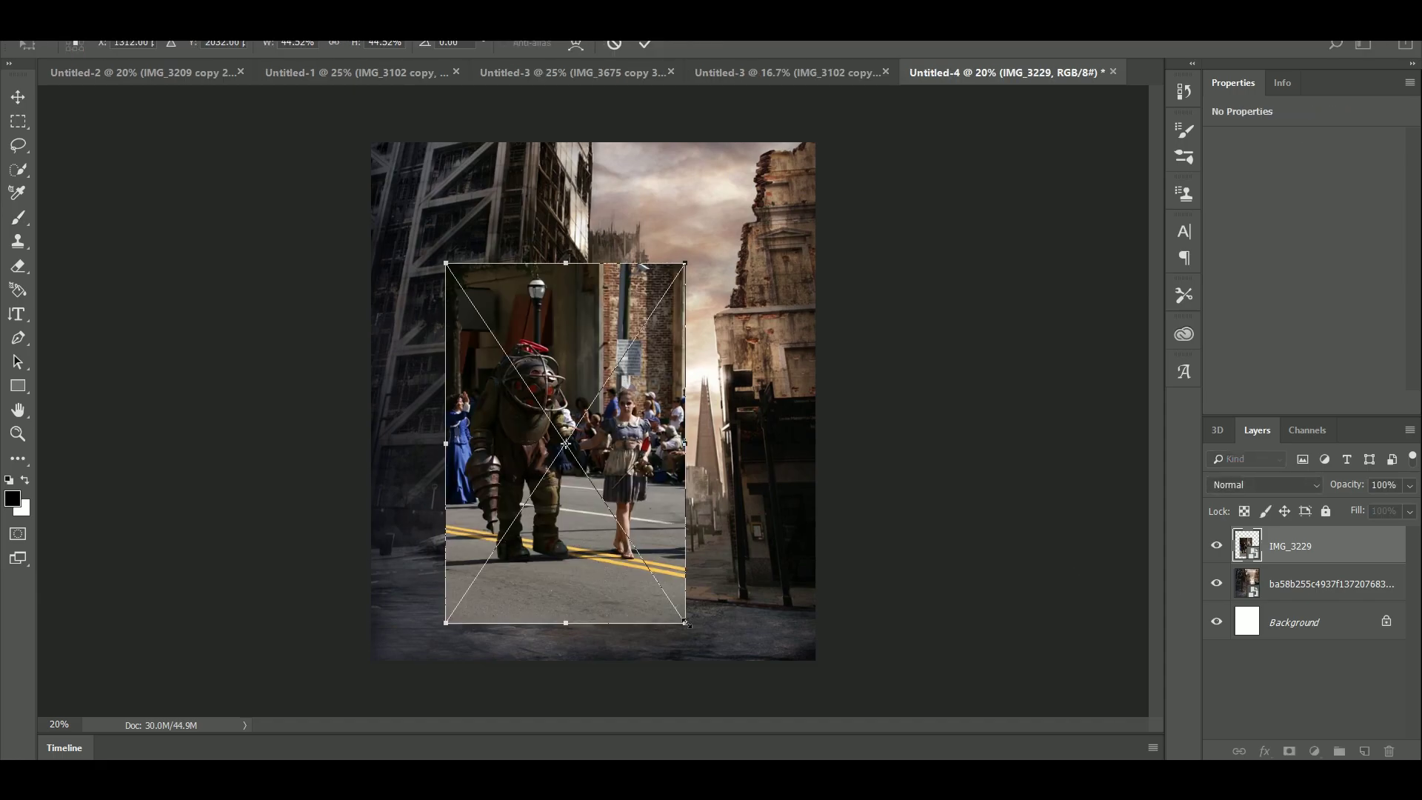
left_click_drag(684, 623, 652, 571)
left_click_drag(571, 528, 553, 637)
key("Return")
key("b")
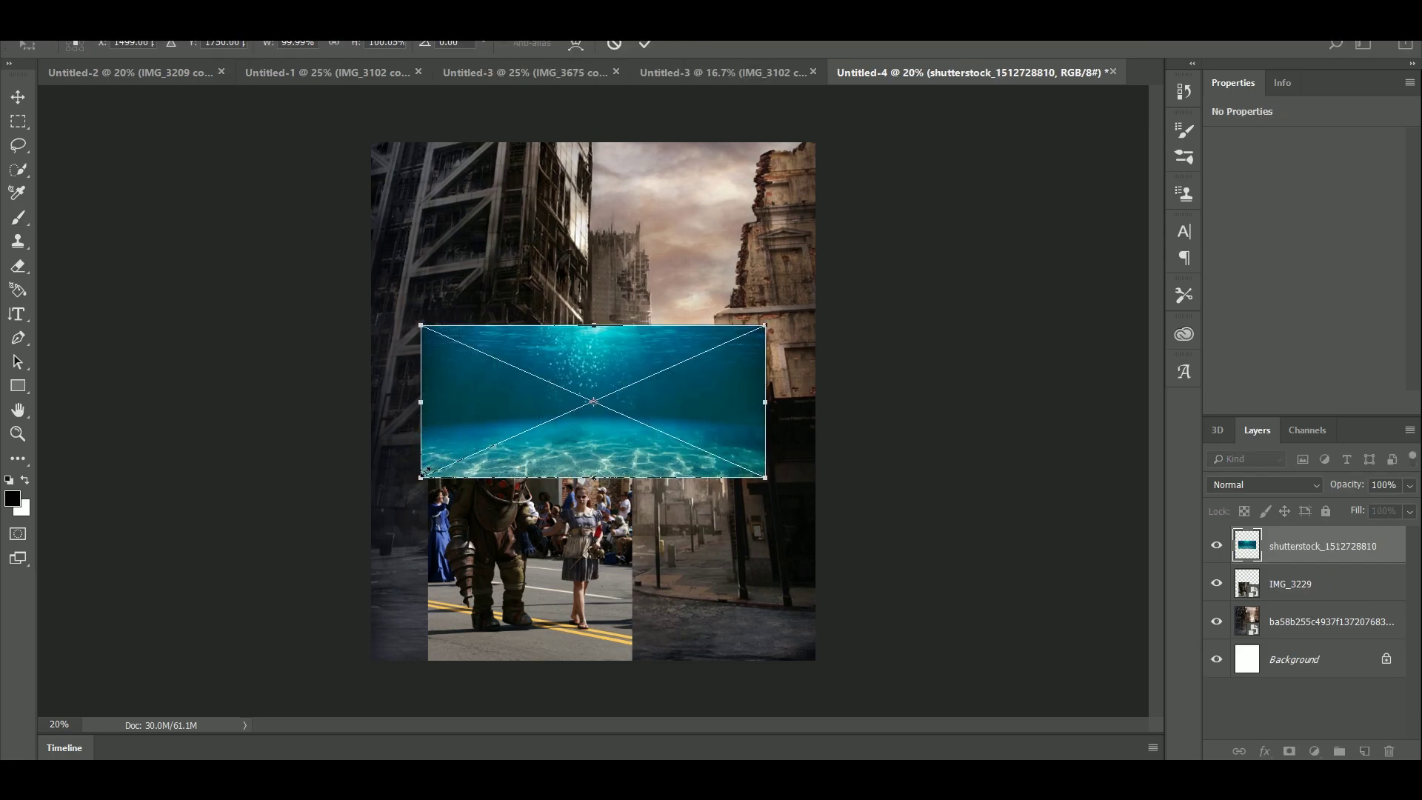
Step: Enlarge the placed underwater image to span the canvas width from the upper edge, and move its layer directly above Background
left_click_drag(425, 474, 16, 674)
left_click_drag(442, 607, 616, 412)
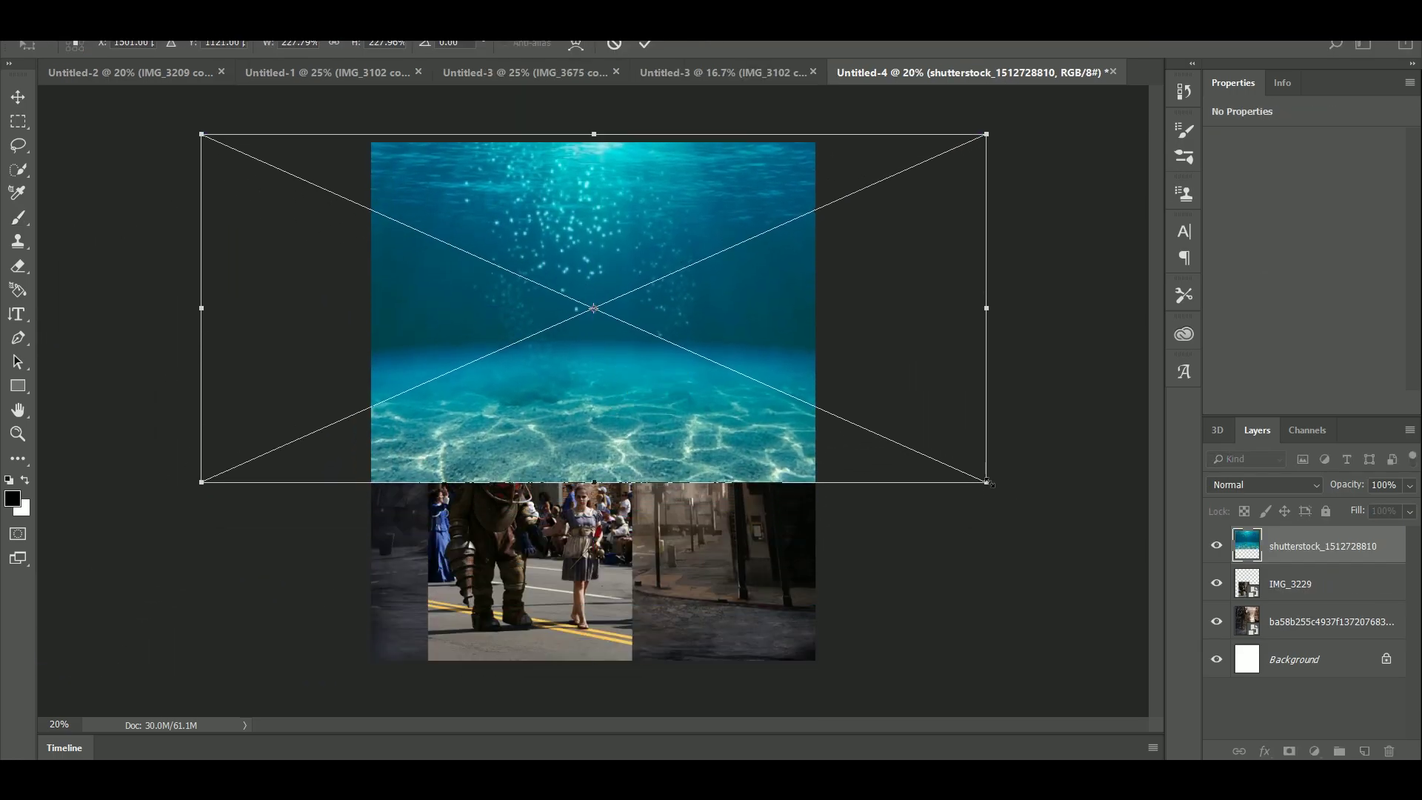
left_click_drag(987, 482, 1158, 558)
left_click_drag(778, 511, 737, 518)
left_click_drag(159, 565, 54, 614)
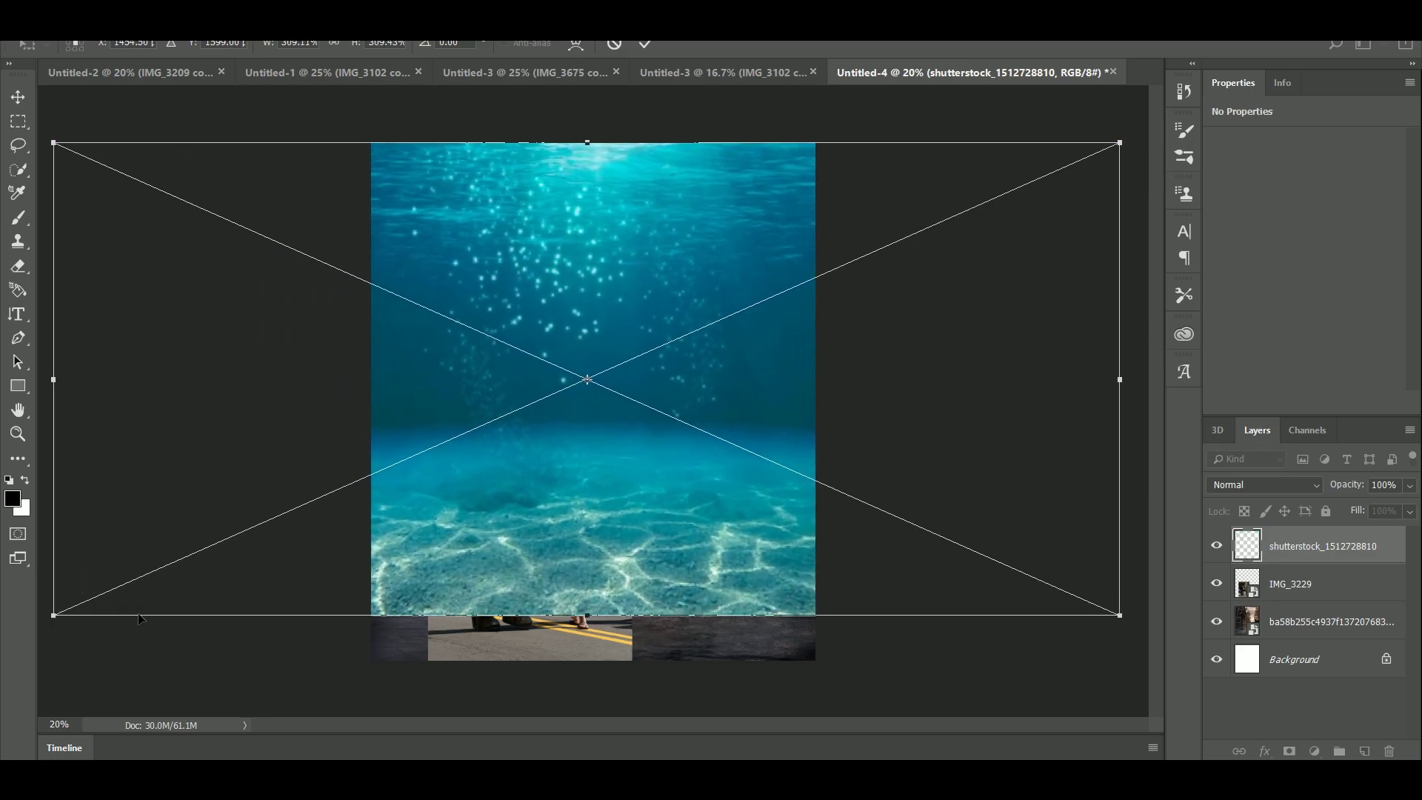
left_click_drag(516, 572, 563, 572)
key("Return")
key("b")
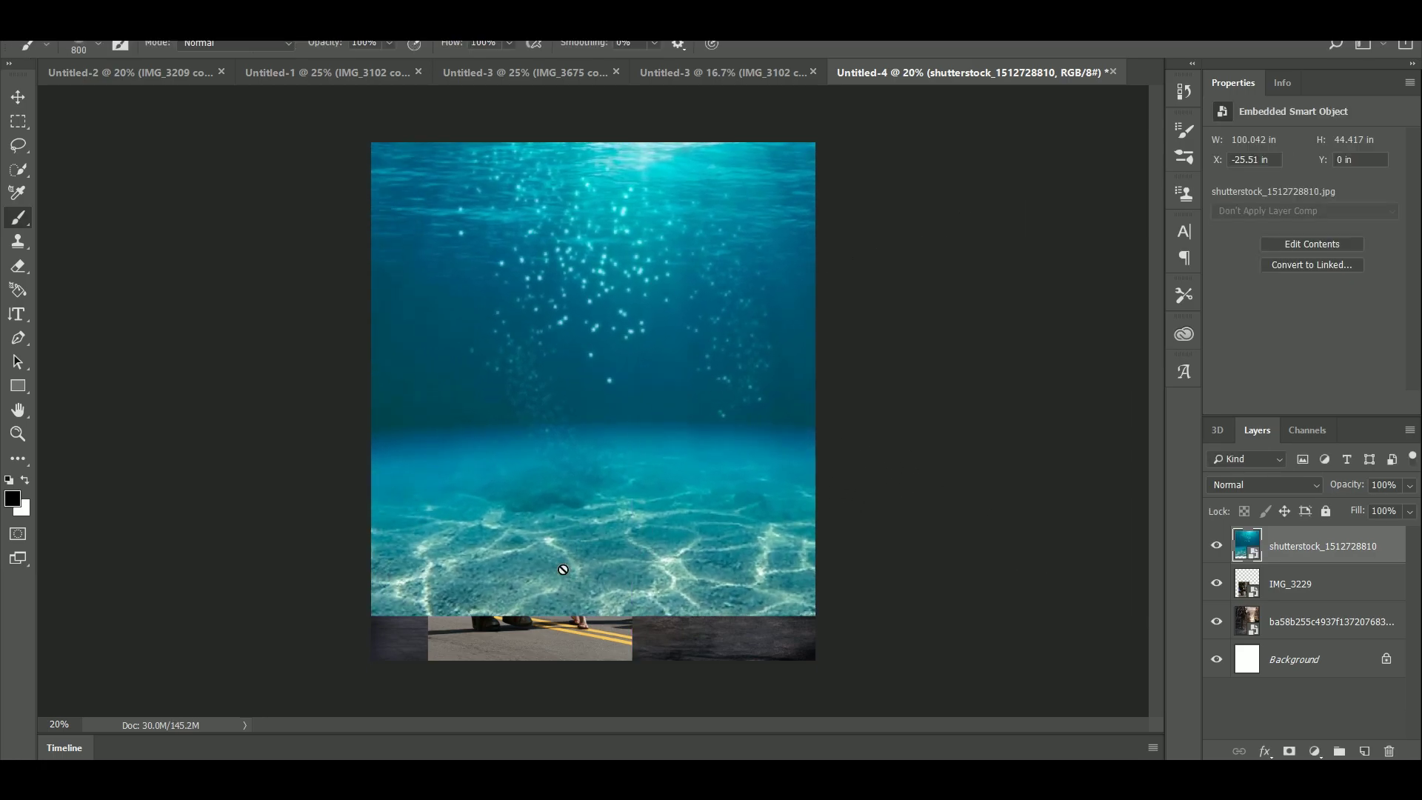
left_click_drag(1257, 530, 1235, 633)
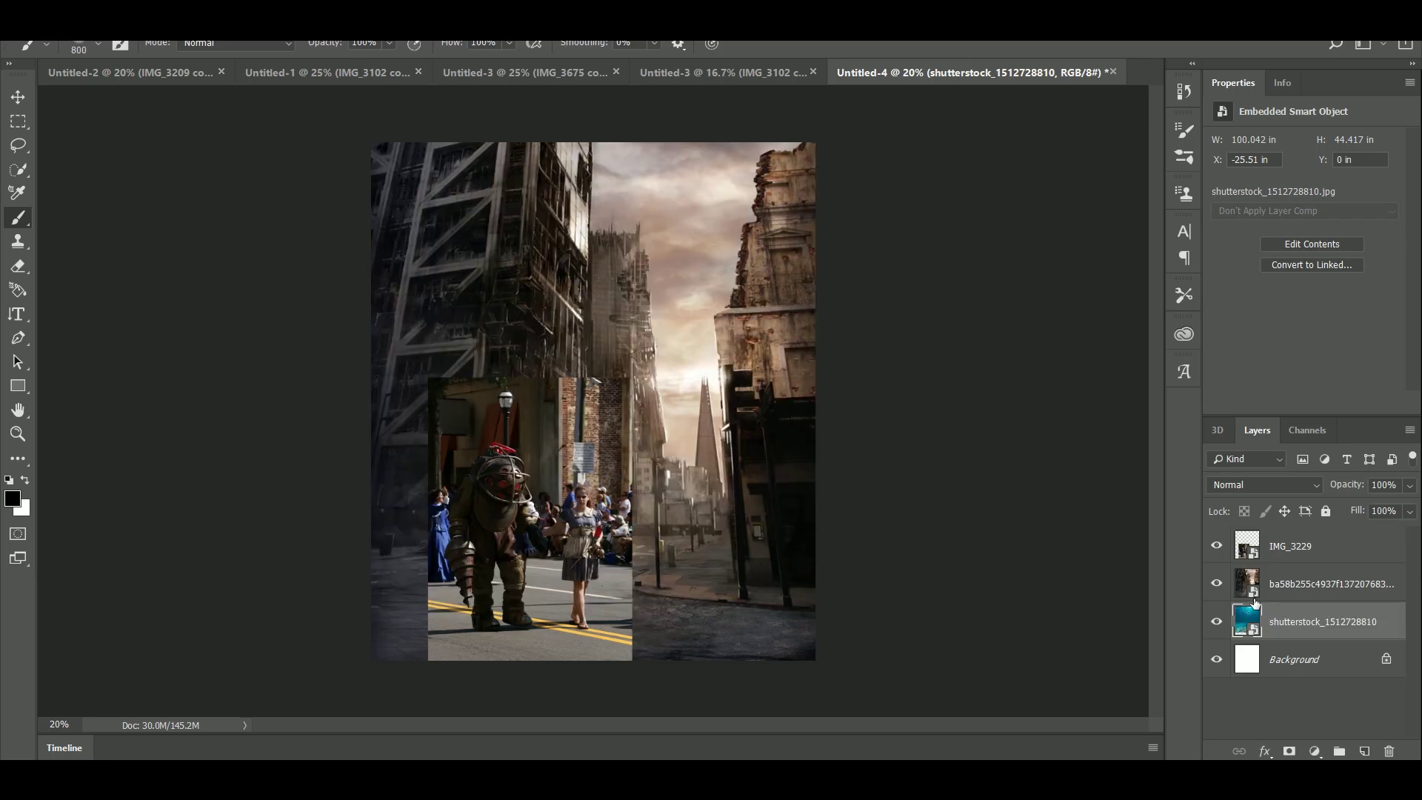
Step: Add a layer mask to IMG_3229 and hide the photo's upper background with an 800 px Hard Round brush in black
left_click(1289, 545)
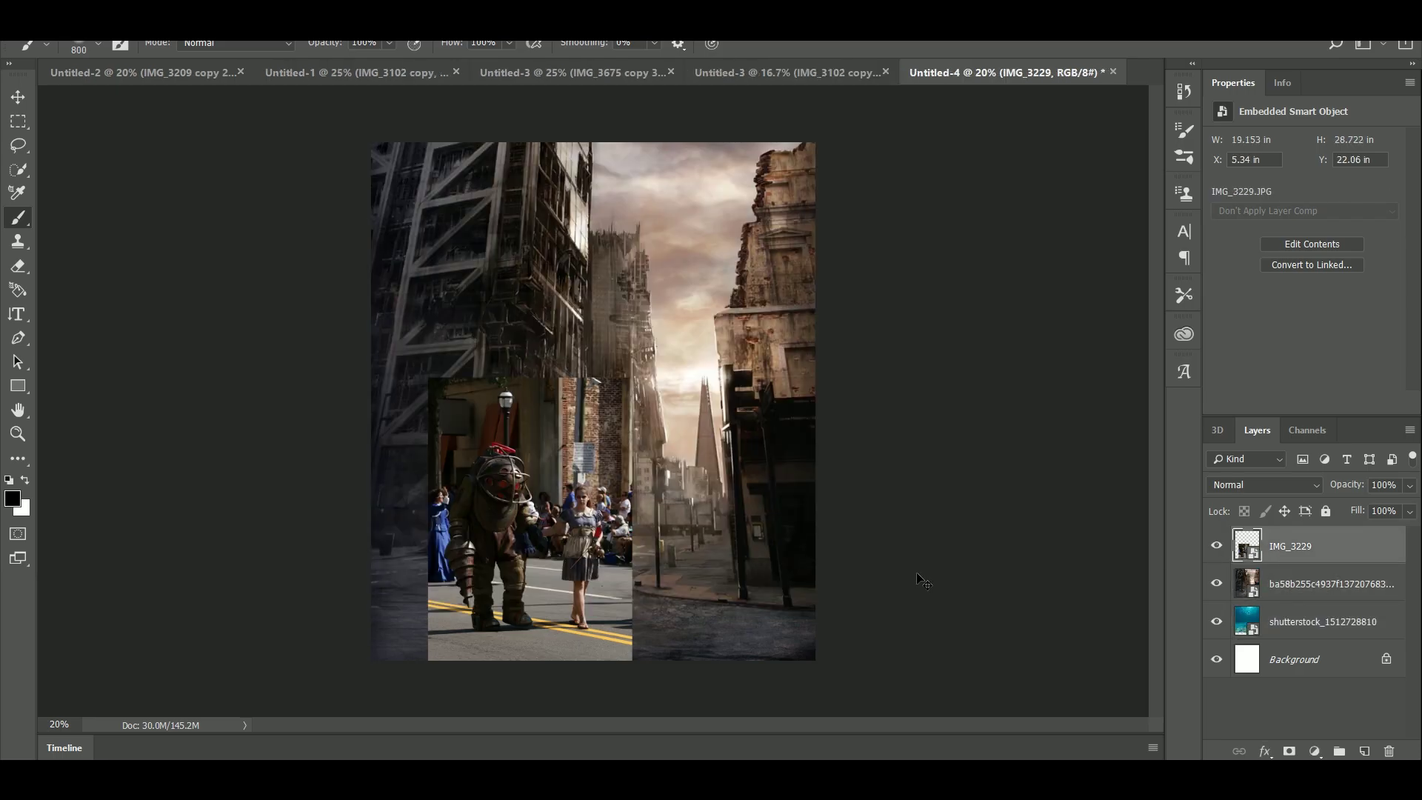
key("ctrl+plus")
key("ctrl+plus")
key("ctrl+plus")
left_click_drag(733, 572, 857, 234)
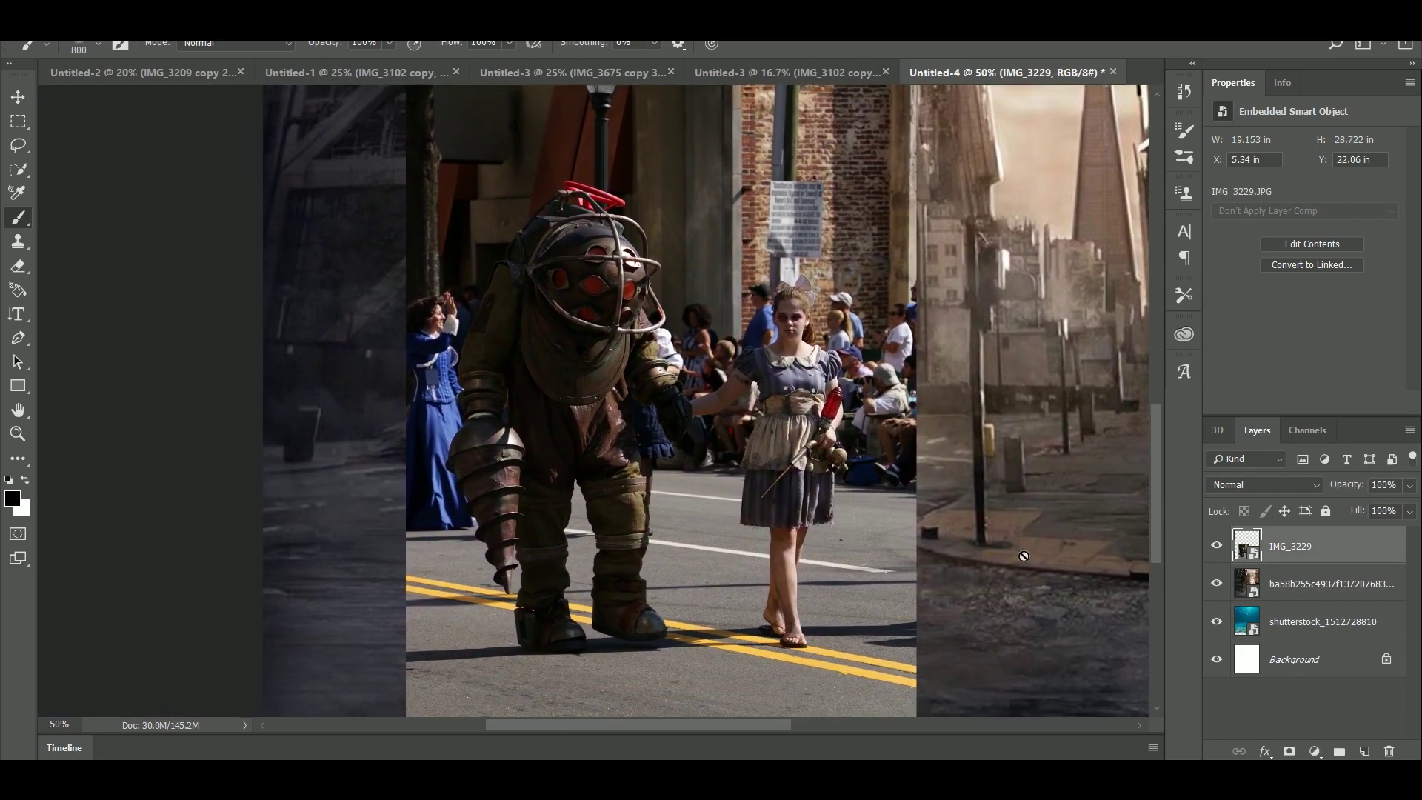
left_click(1289, 751)
scroll(634, 381, "up", 3)
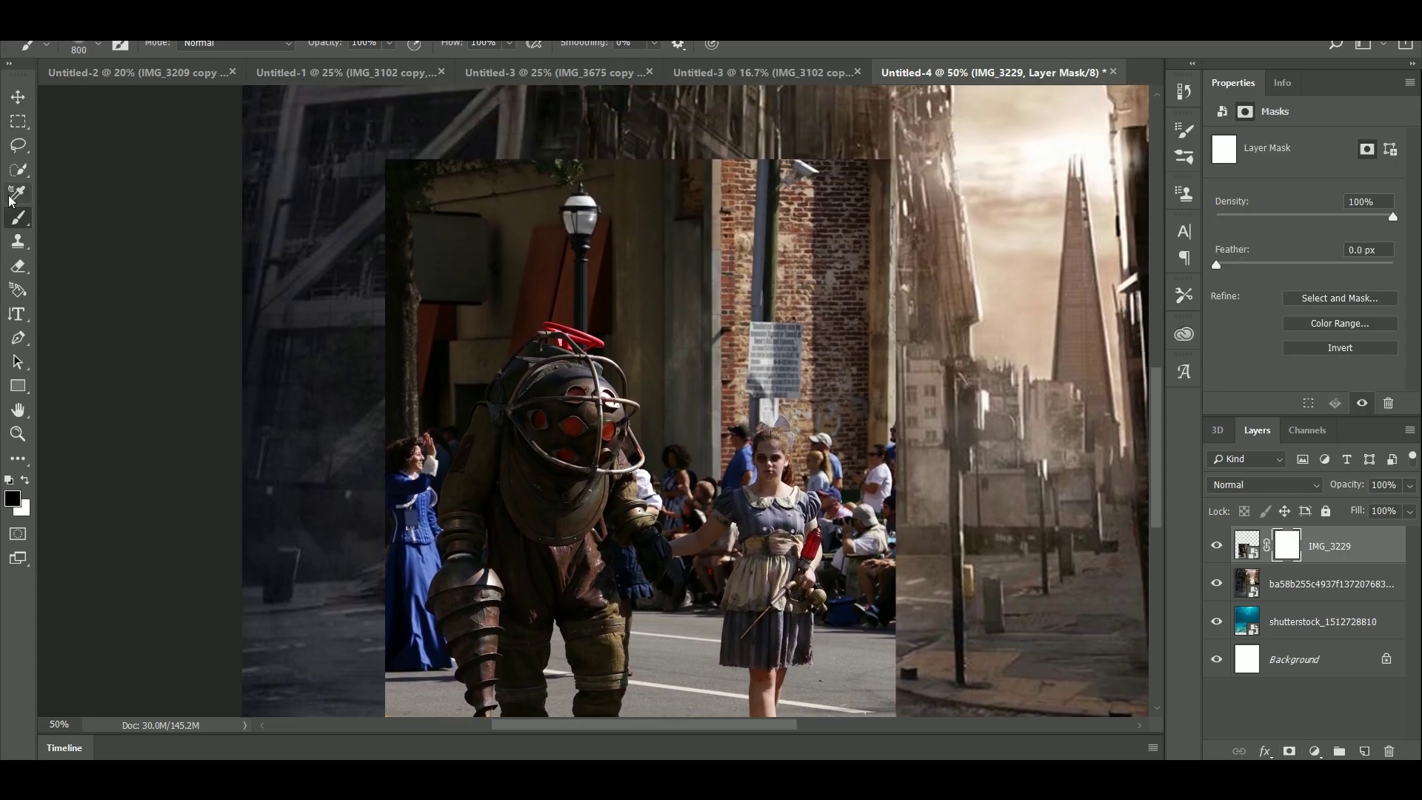
left_click(98, 44)
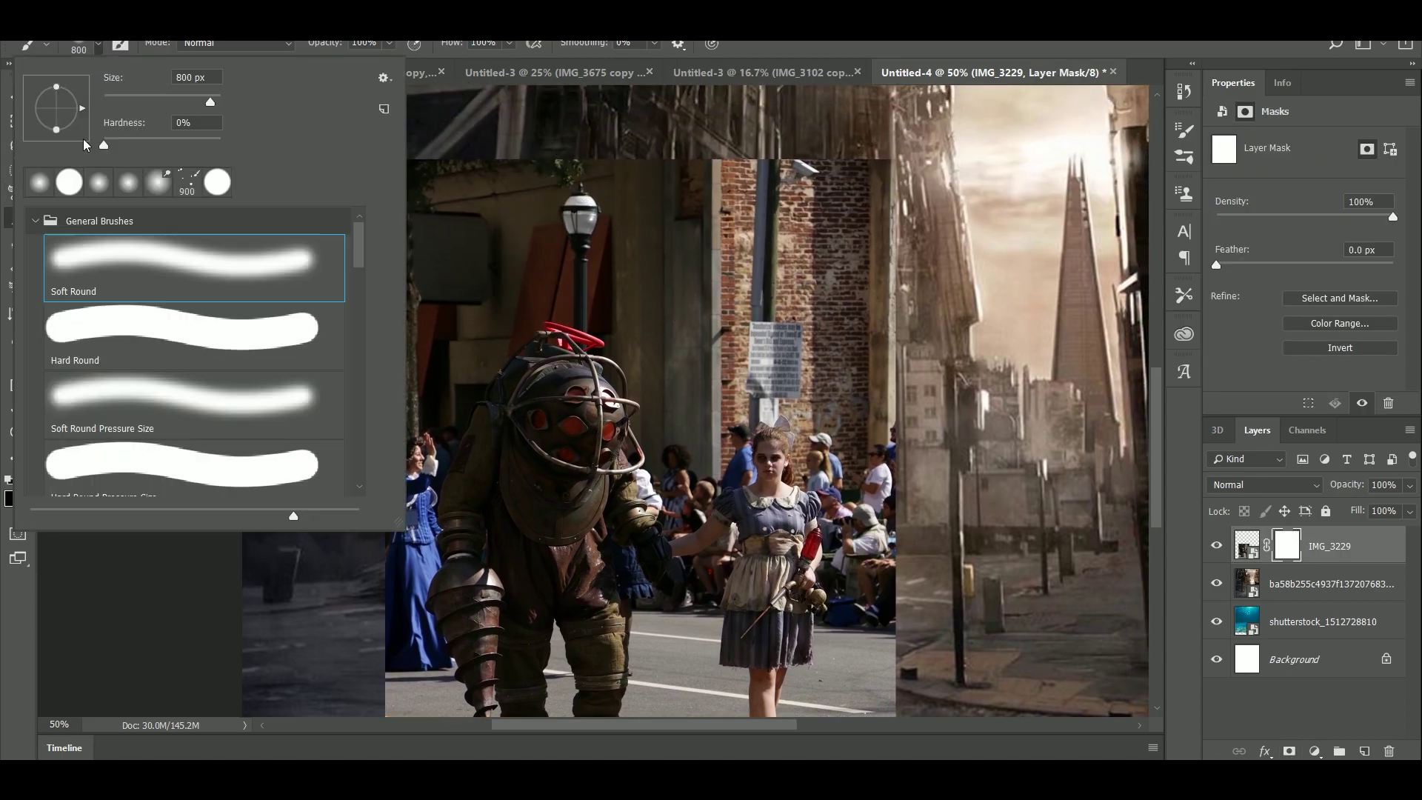
left_click(164, 337)
mouse_move(860, 224)
left_mouse_down()
mouse_move(719, 161)
mouse_move(537, 141)
mouse_move(320, 256)
left_mouse_up()
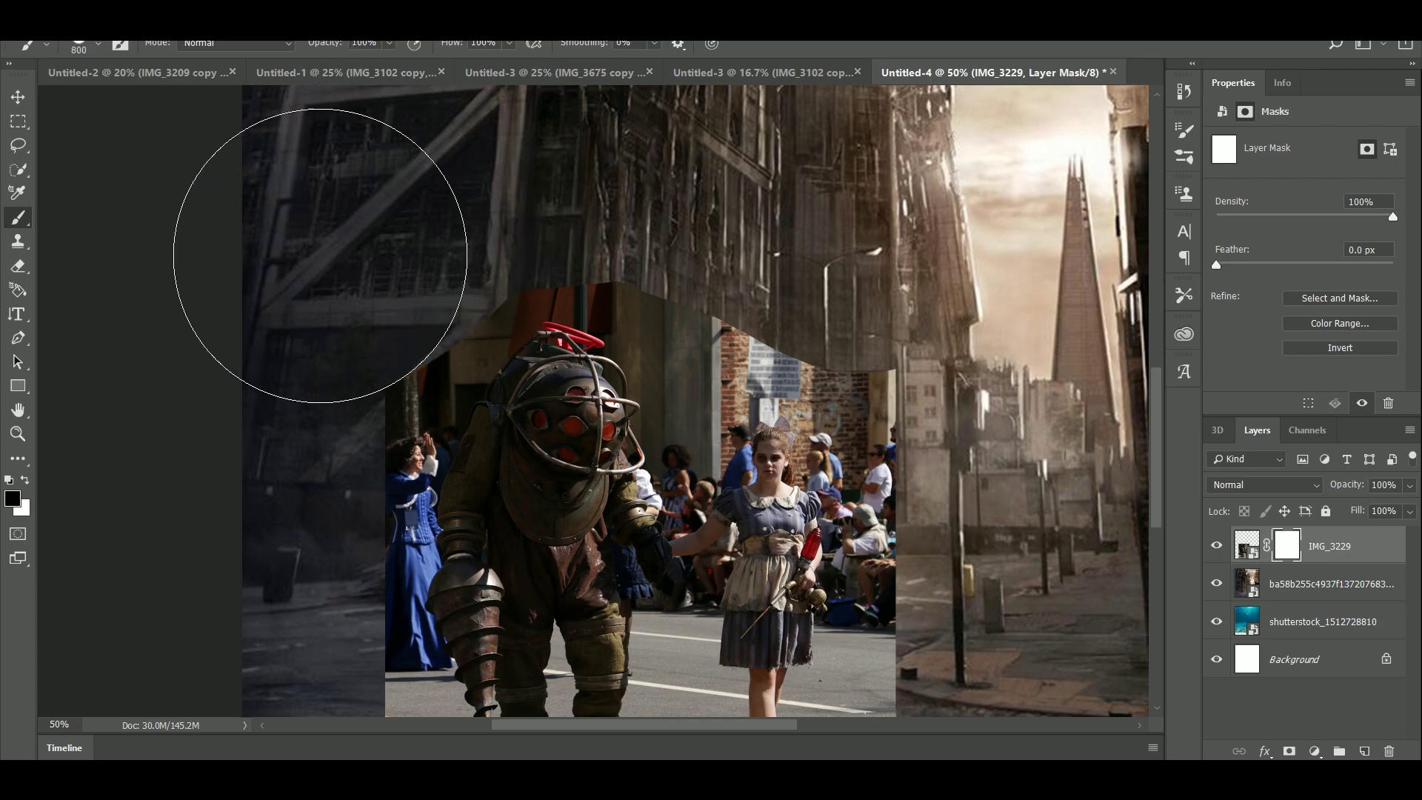
Step: Quick-select the armoured diver and the girl holding his hand, using a larger selection brush
scroll(296, 267, "down", 5)
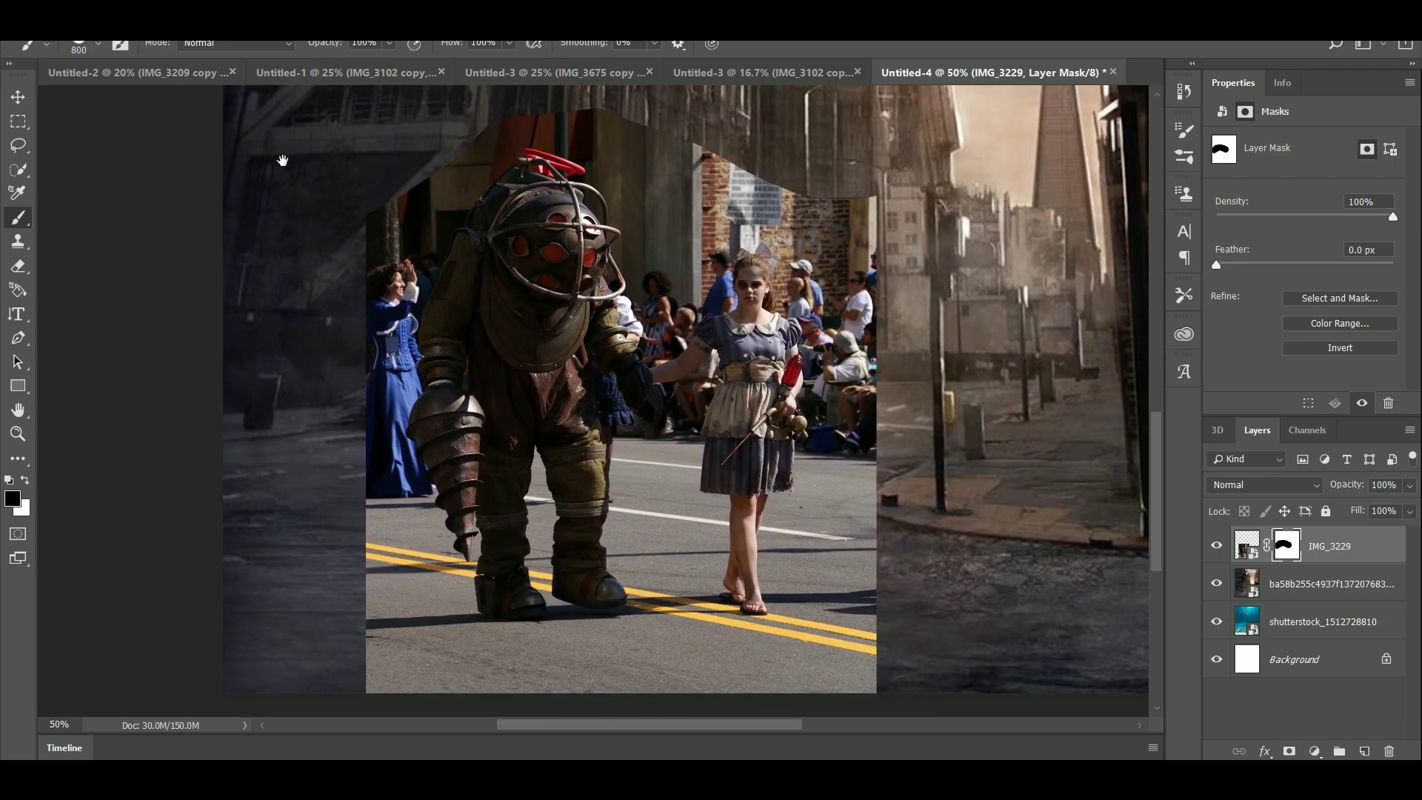
left_click(21, 170)
key("bracketright")
key("bracketright")
key("bracketright")
key("bracketright")
key("bracketright")
mouse_move(528, 165)
left_mouse_down()
mouse_move(572, 264)
mouse_move(590, 189)
mouse_move(604, 258)
mouse_move(577, 512)
mouse_move(667, 508)
mouse_move(693, 340)
mouse_move(763, 272)
mouse_move(799, 396)
mouse_move(757, 503)
mouse_move(753, 600)
mouse_move(703, 604)
left_mouse_up()
Step: Subtract the seated crowd, the road and the woman in blue from the selection around the two figures
key("alt")
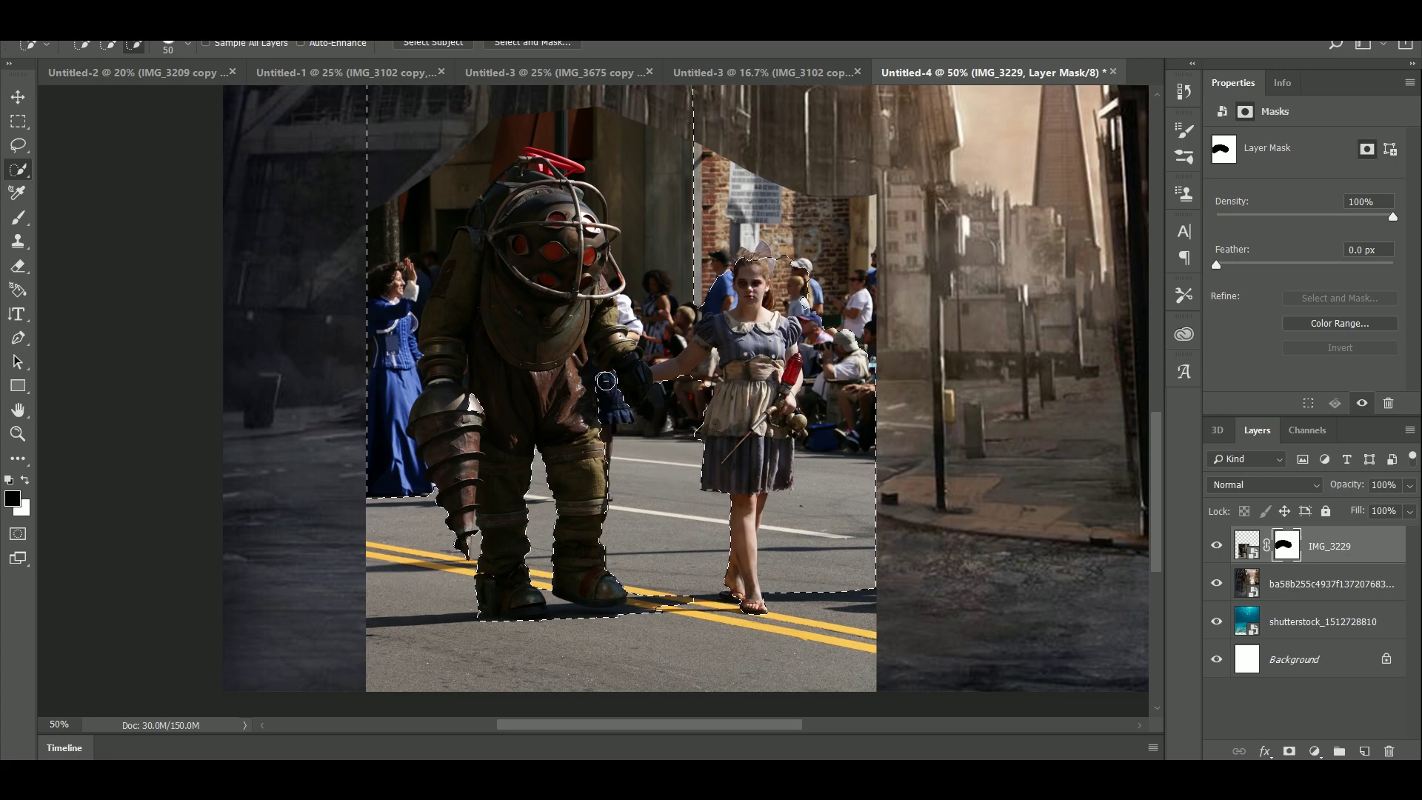
left_click(605, 381, "alt")
key("alt")
left_click_drag(824, 343, 793, 338)
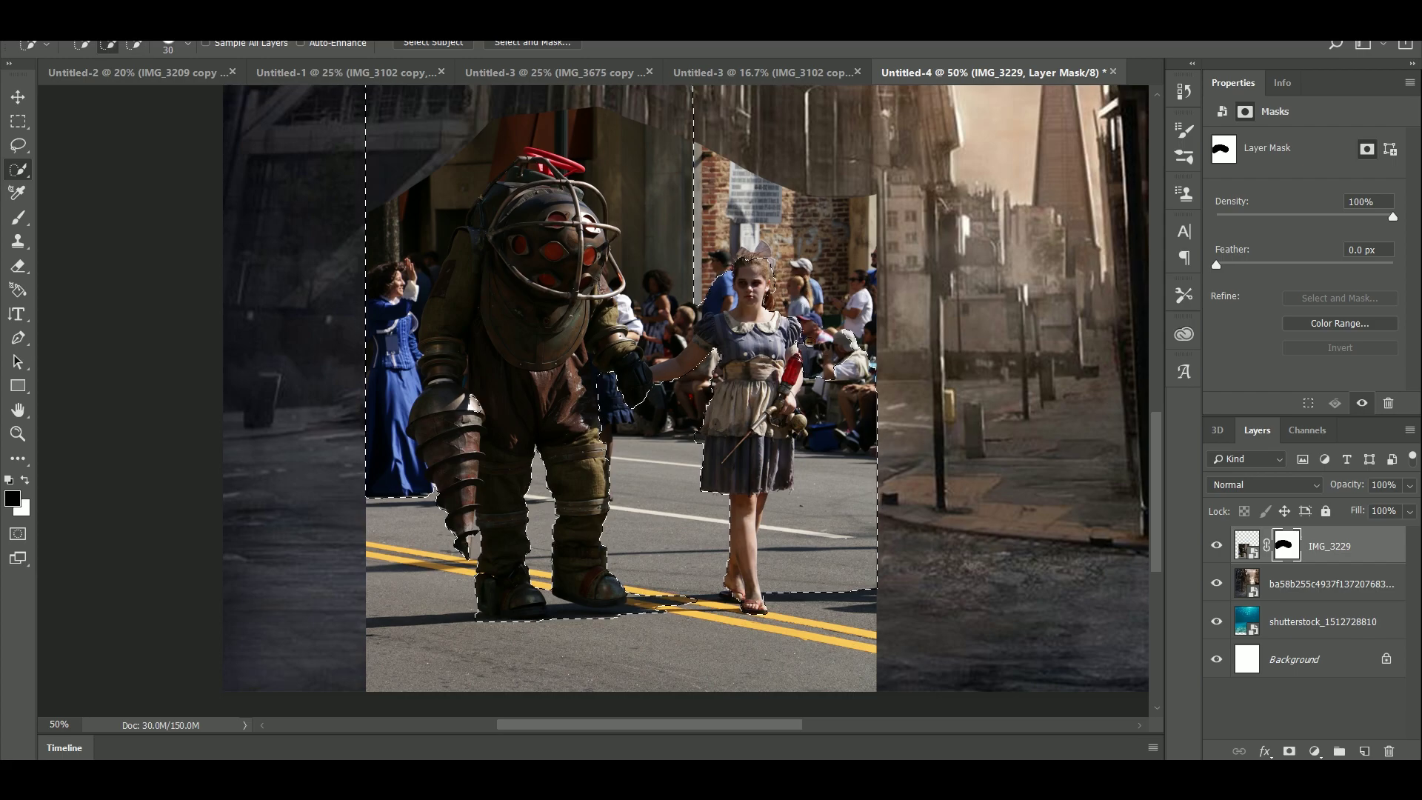
left_click_drag(862, 370, 813, 394)
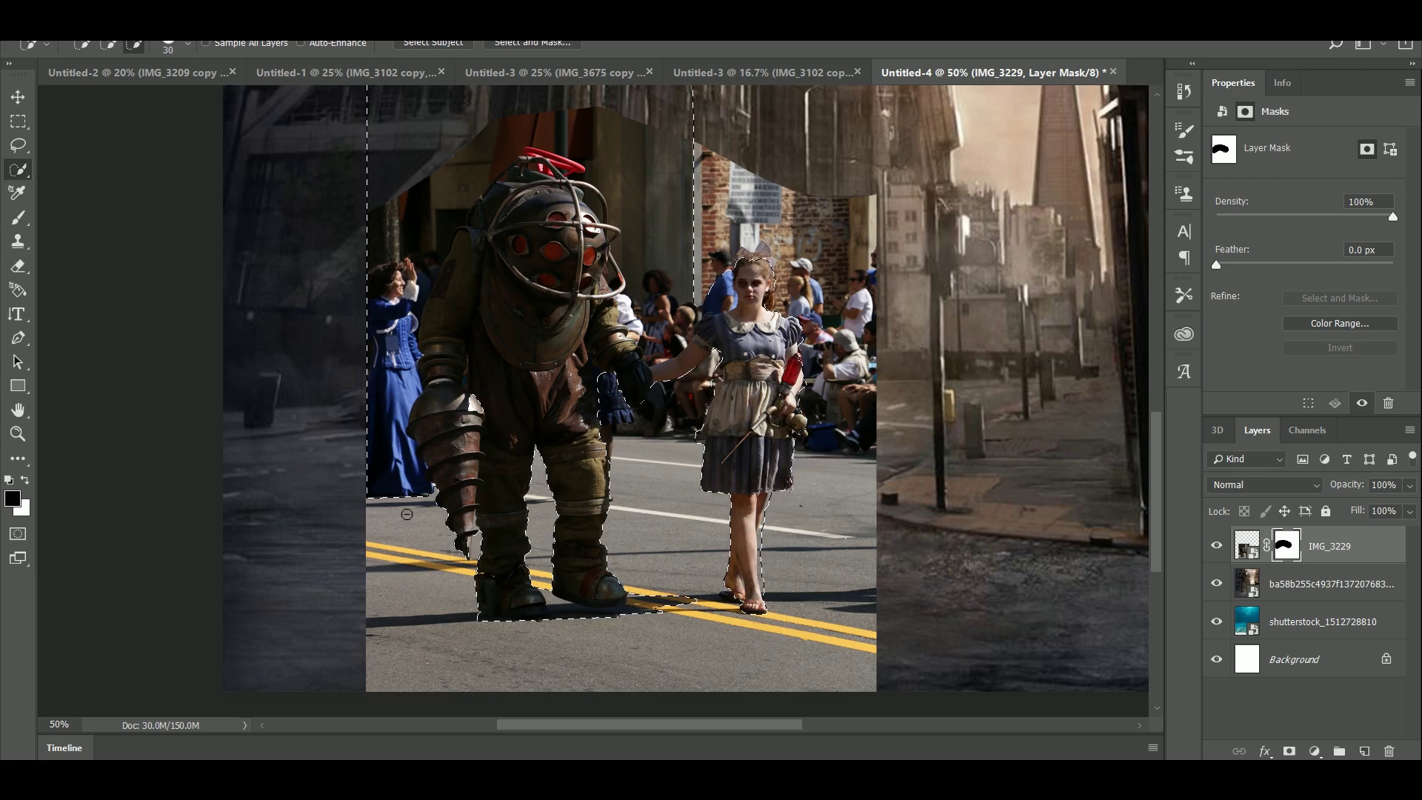
left_click_drag(406, 504, 402, 455)
mouse_move(399, 287)
left_mouse_down()
mouse_move(470, 132)
mouse_move(410, 197)
mouse_move(383, 347)
mouse_move(412, 354)
mouse_move(408, 339)
mouse_move(376, 409)
mouse_move(603, 141)
mouse_move(568, 135)
mouse_move(636, 211)
mouse_move(676, 119)
mouse_move(668, 396)
left_mouse_up()
Step: Refine the selection around the joined hands and the girl's outstretched arm
scroll(670, 371, "up", 2)
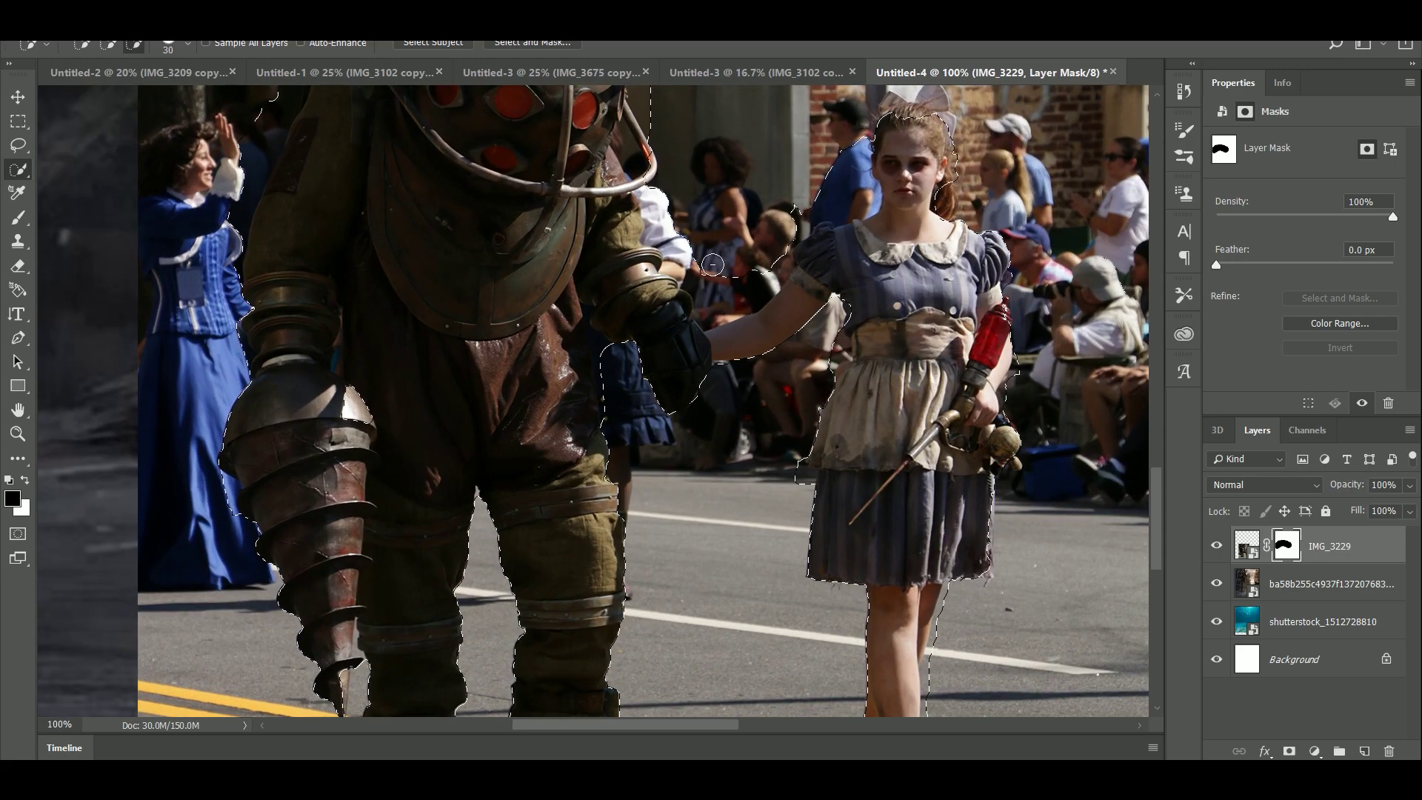
mouse_move(731, 295)
left_mouse_down()
mouse_move(689, 295)
mouse_move(679, 331)
left_mouse_up()
left_click(709, 317, "alt")
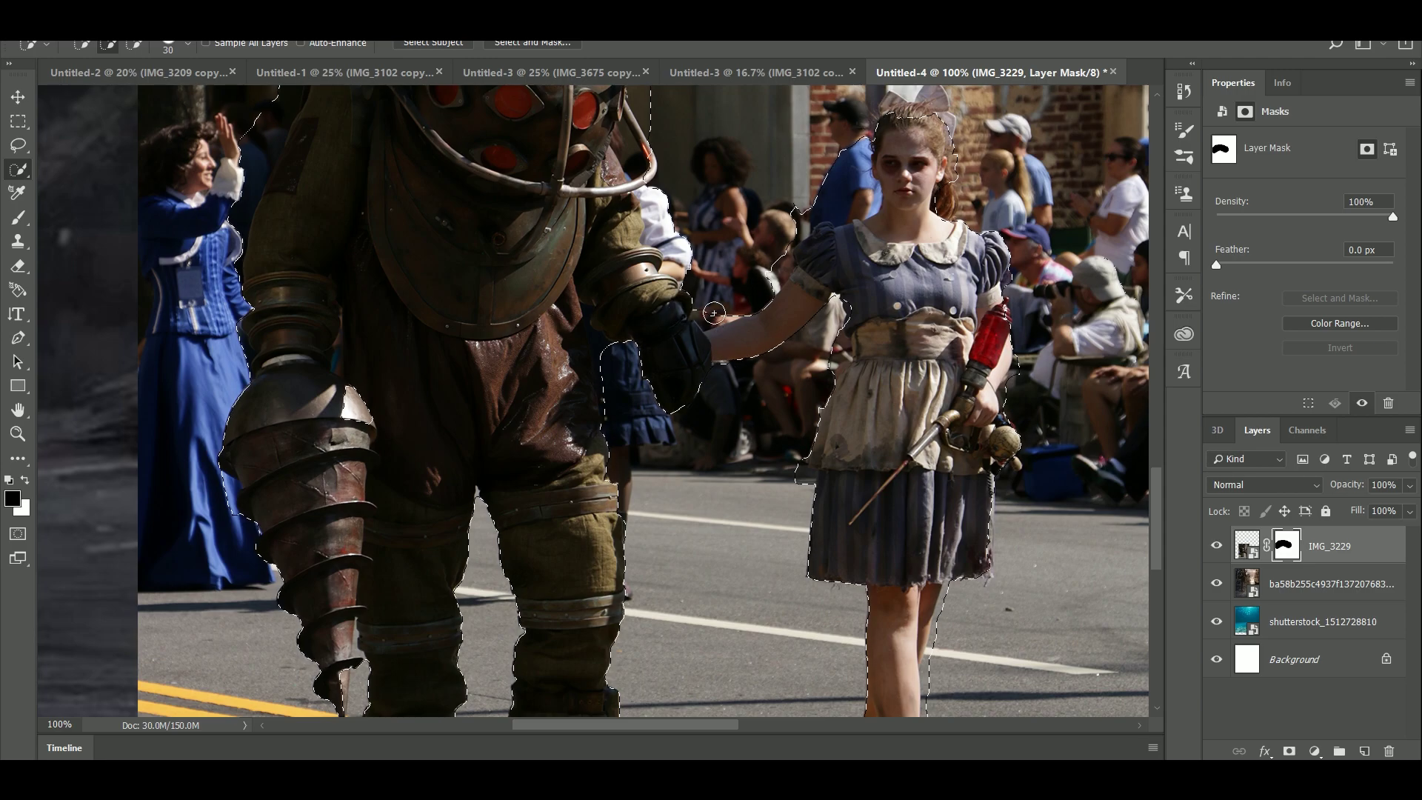
mouse_move(761, 286)
left_mouse_down()
mouse_move(795, 226)
mouse_move(863, 186)
mouse_move(728, 399)
left_mouse_up()
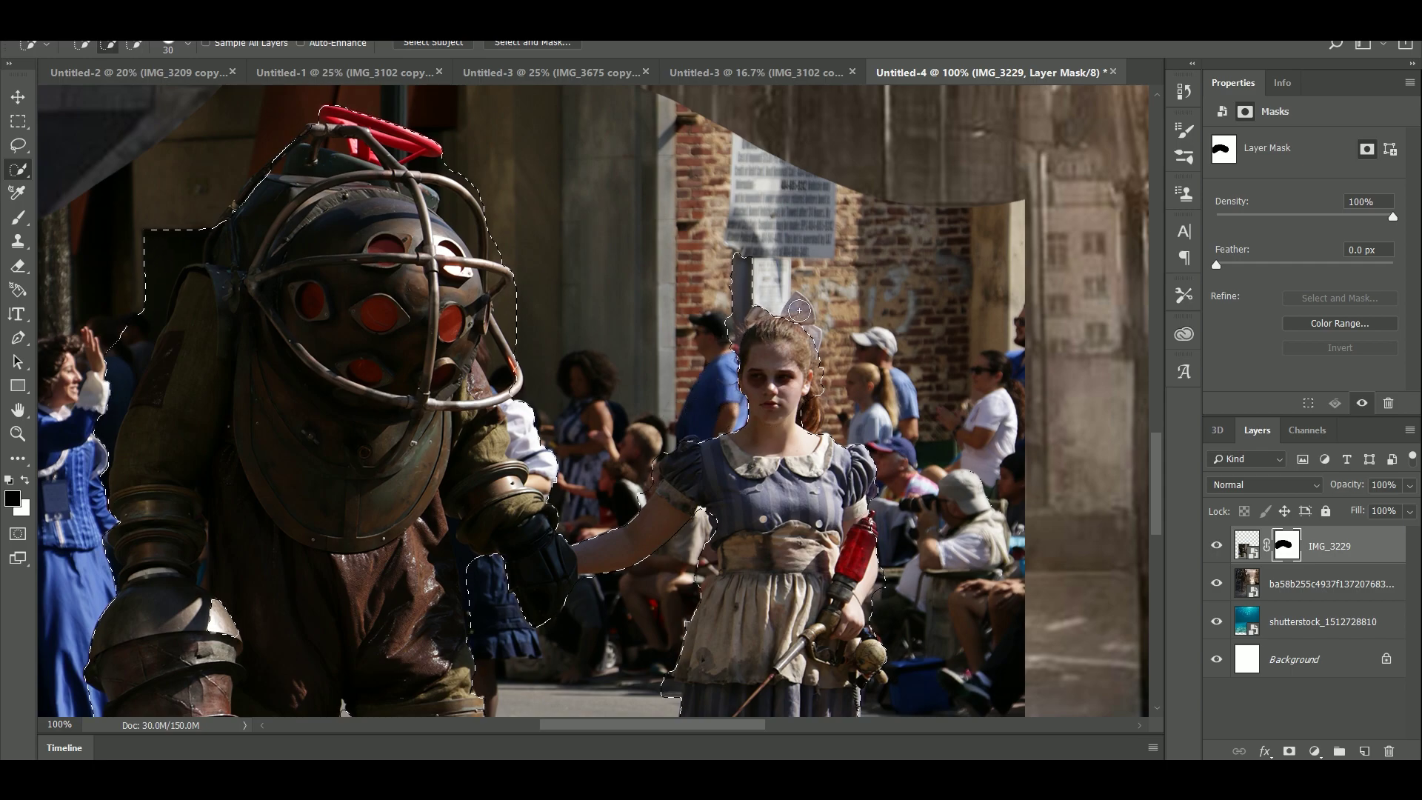
Step: Refine the selection around the girl's bow, hair and side, excluding the signpost behind her head
left_click_drag(784, 342, 801, 316)
left_click_drag(806, 398, 812, 419)
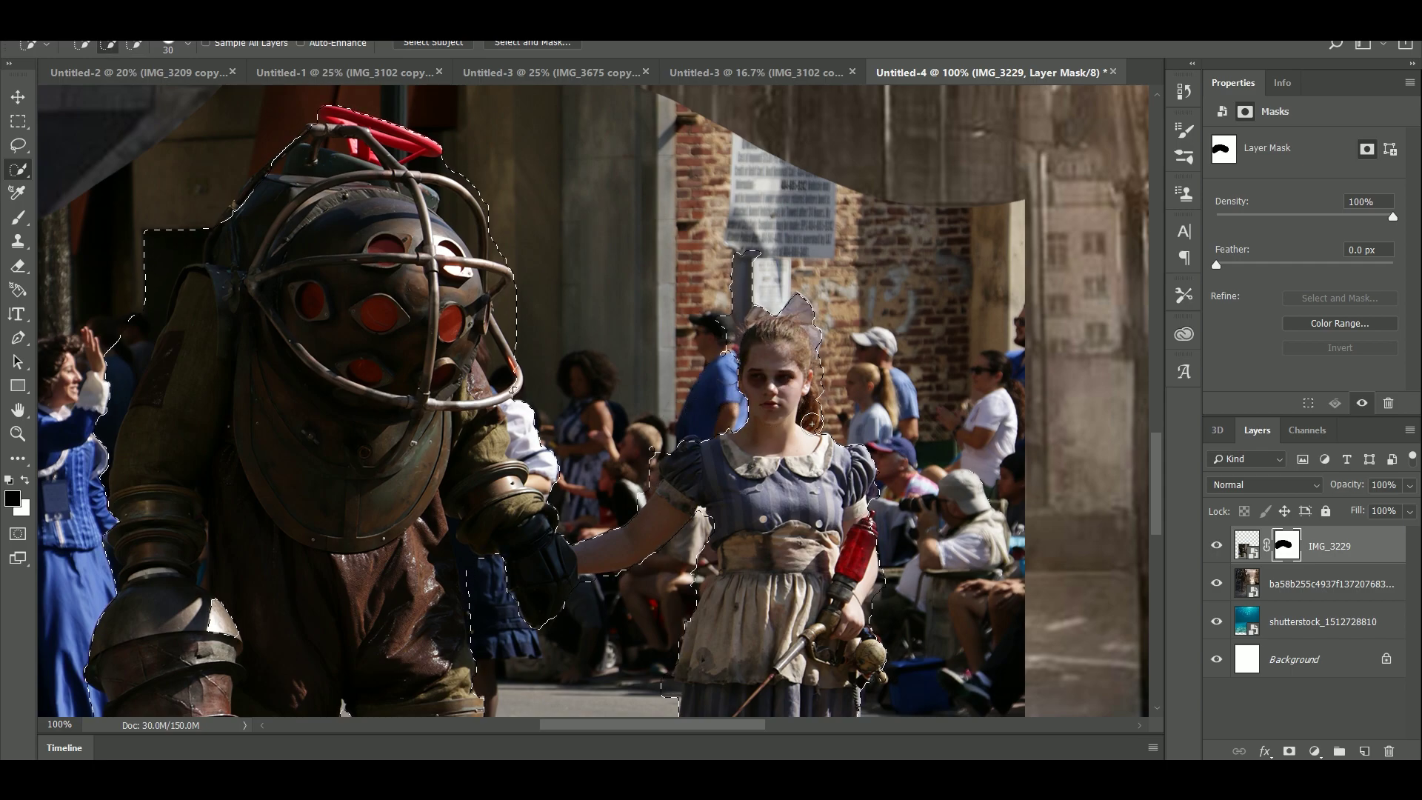
left_click(830, 380, "alt")
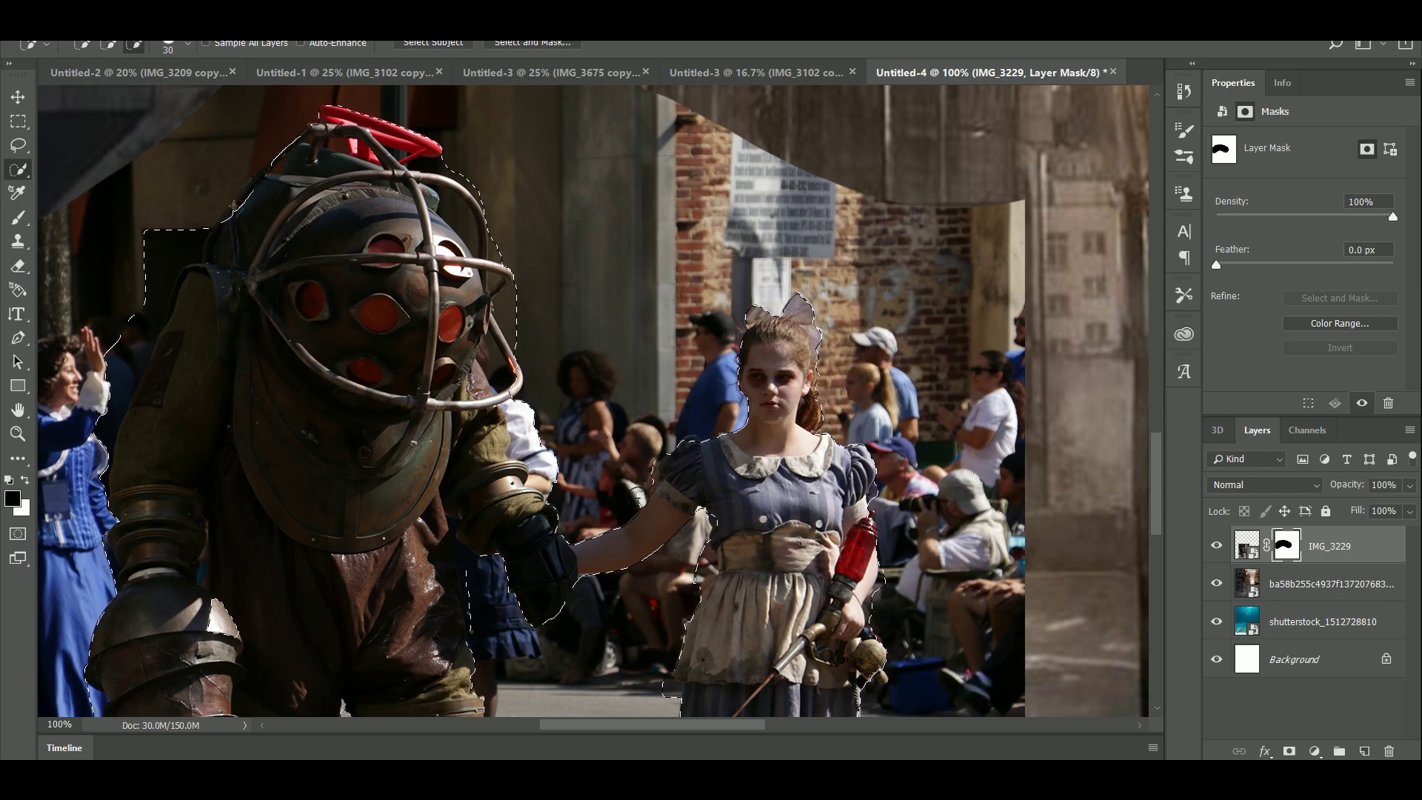
left_click_drag(946, 557, 908, 413)
left_click_drag(896, 666, 893, 415)
left_click_drag(881, 659, 876, 420)
Step: Check the selection around the diver's boots and trim the background beside his helmet cage
left_click_drag(532, 433, 955, 609)
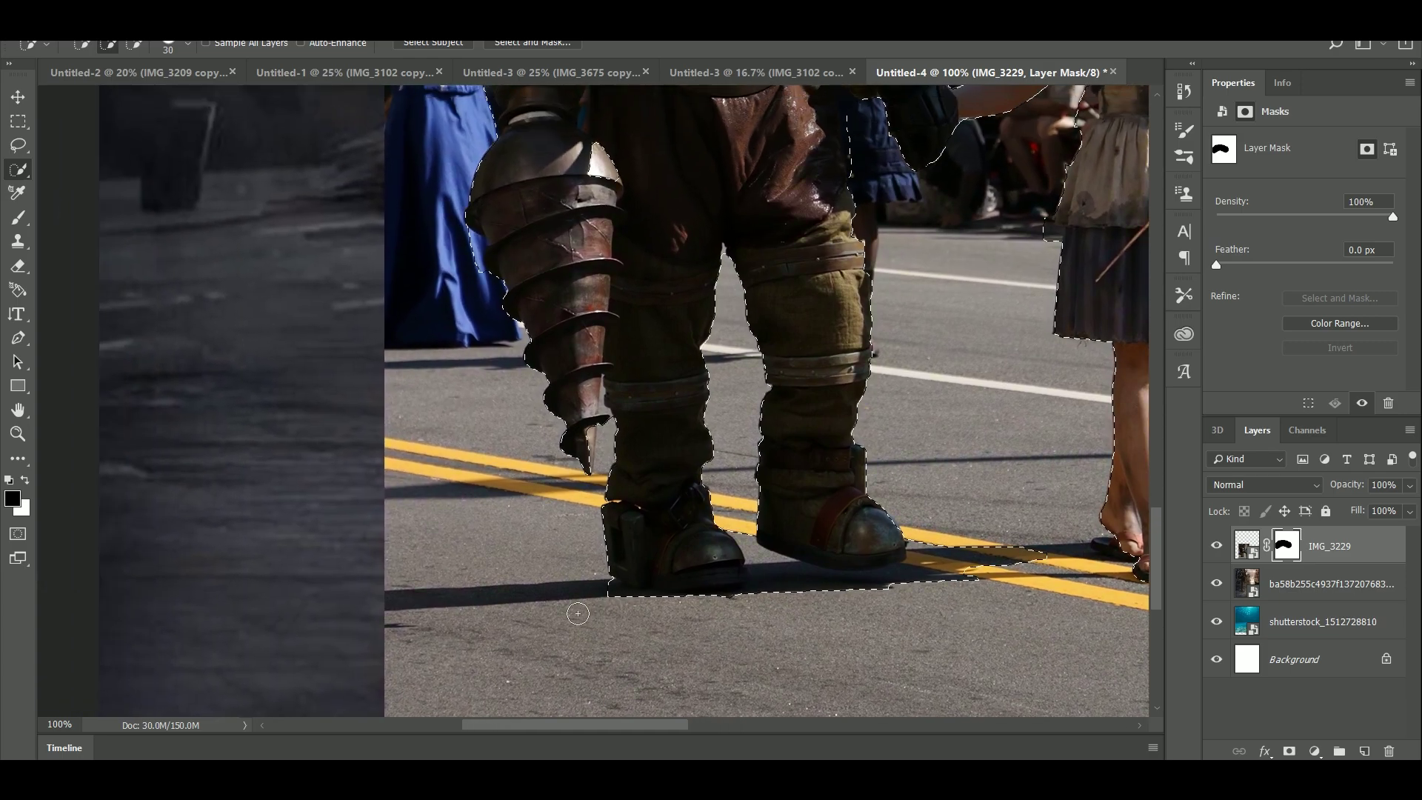
left_click_drag(593, 221, 777, 634)
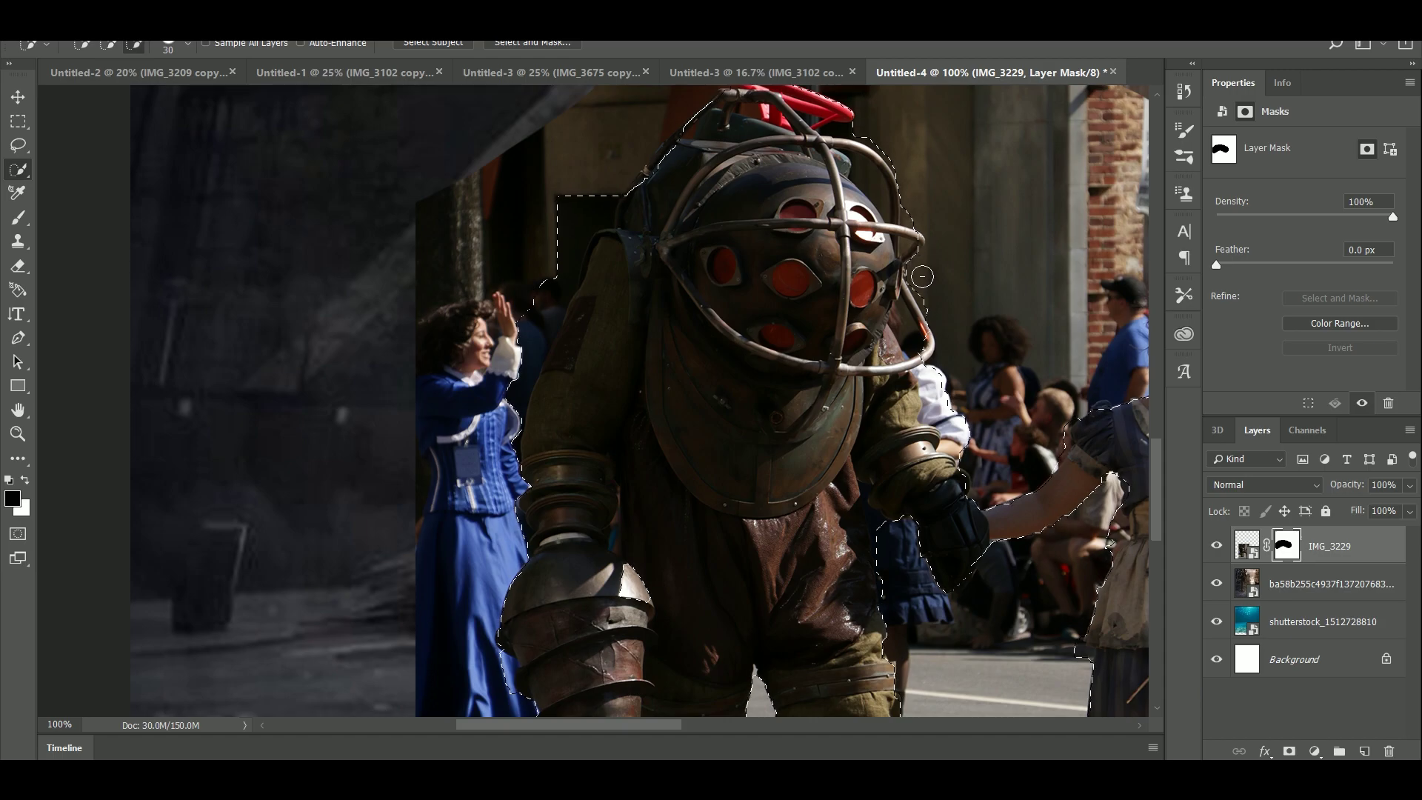
left_click_drag(923, 276, 895, 282)
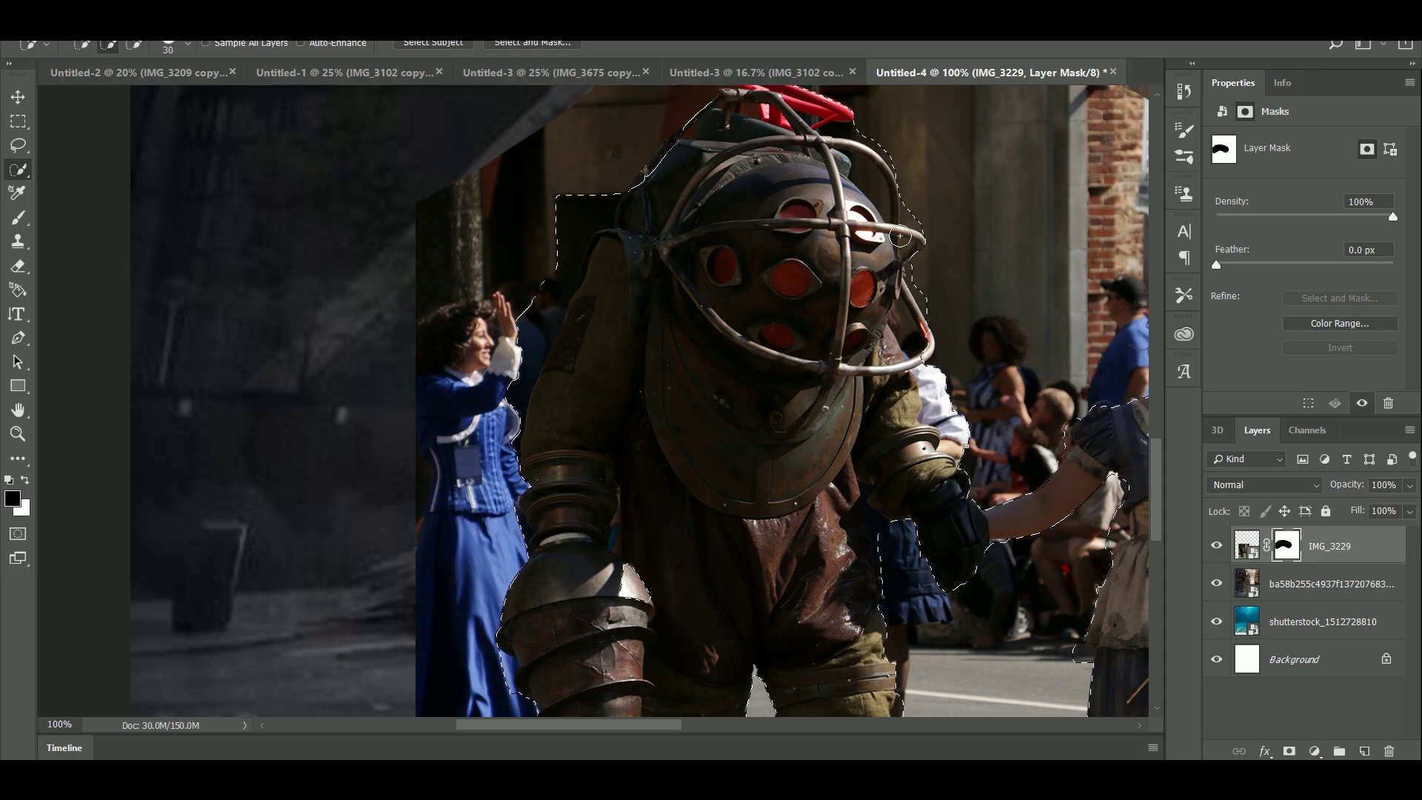
left_click_drag(998, 201, 1022, 285)
left_click_drag(955, 637, 1015, 253)
left_click_drag(1122, 704, 1063, 527)
left_click_drag(952, 593, 534, 587)
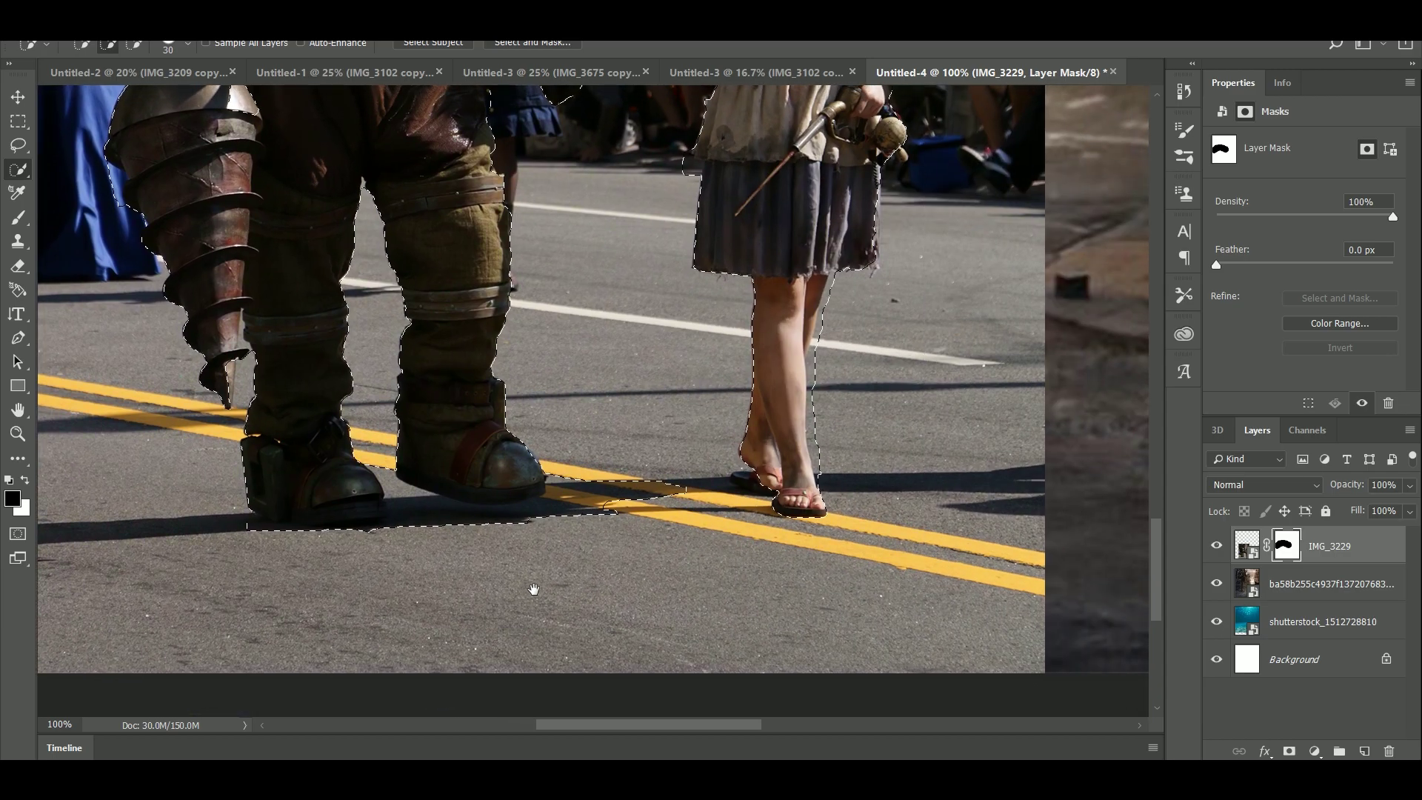
Step: In Select and Mask, remove the dark background left beside the diver's shoulder and arm while keeping the tank behind his helmet
left_click(533, 43)
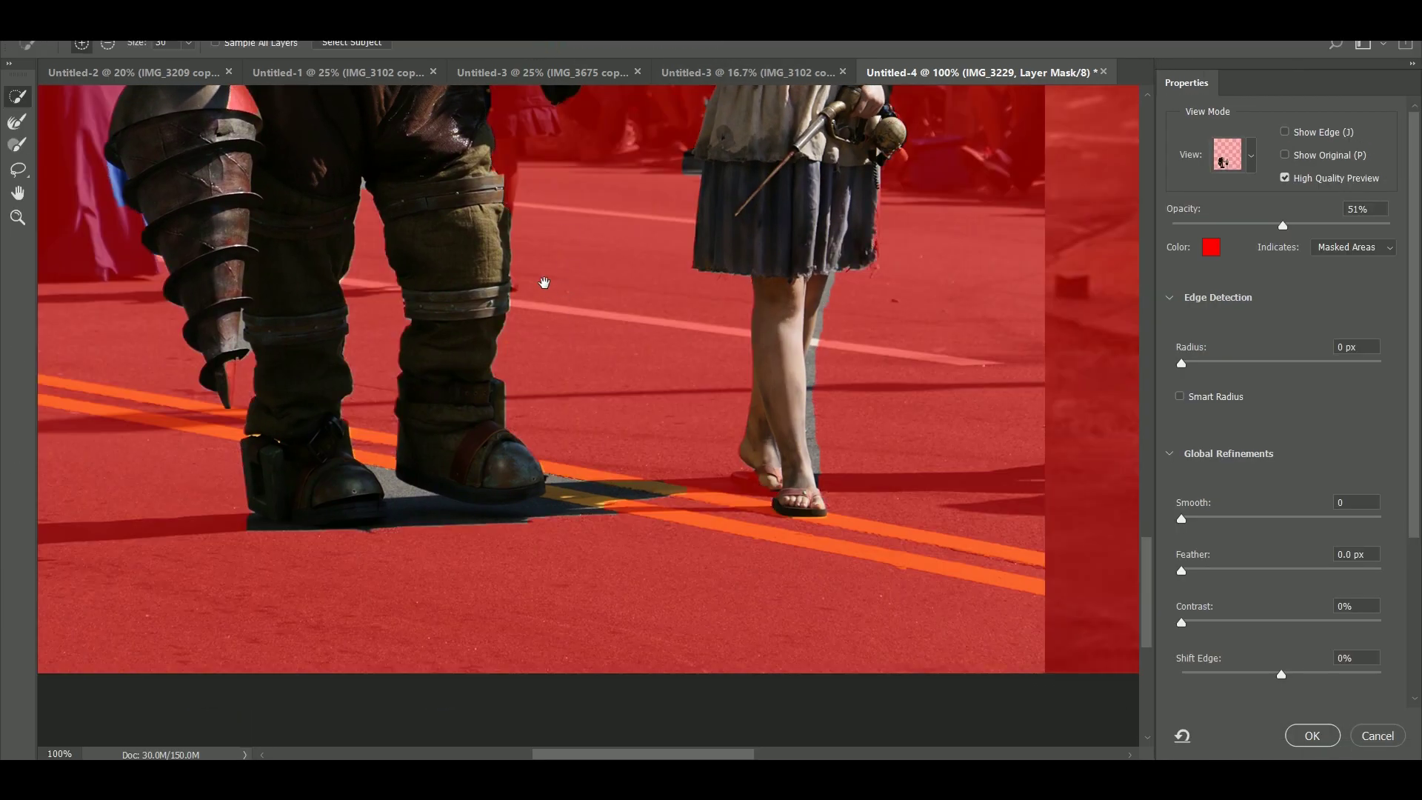
scroll(544, 283, "up", 5)
left_click_drag(196, 556, 205, 579, "alt")
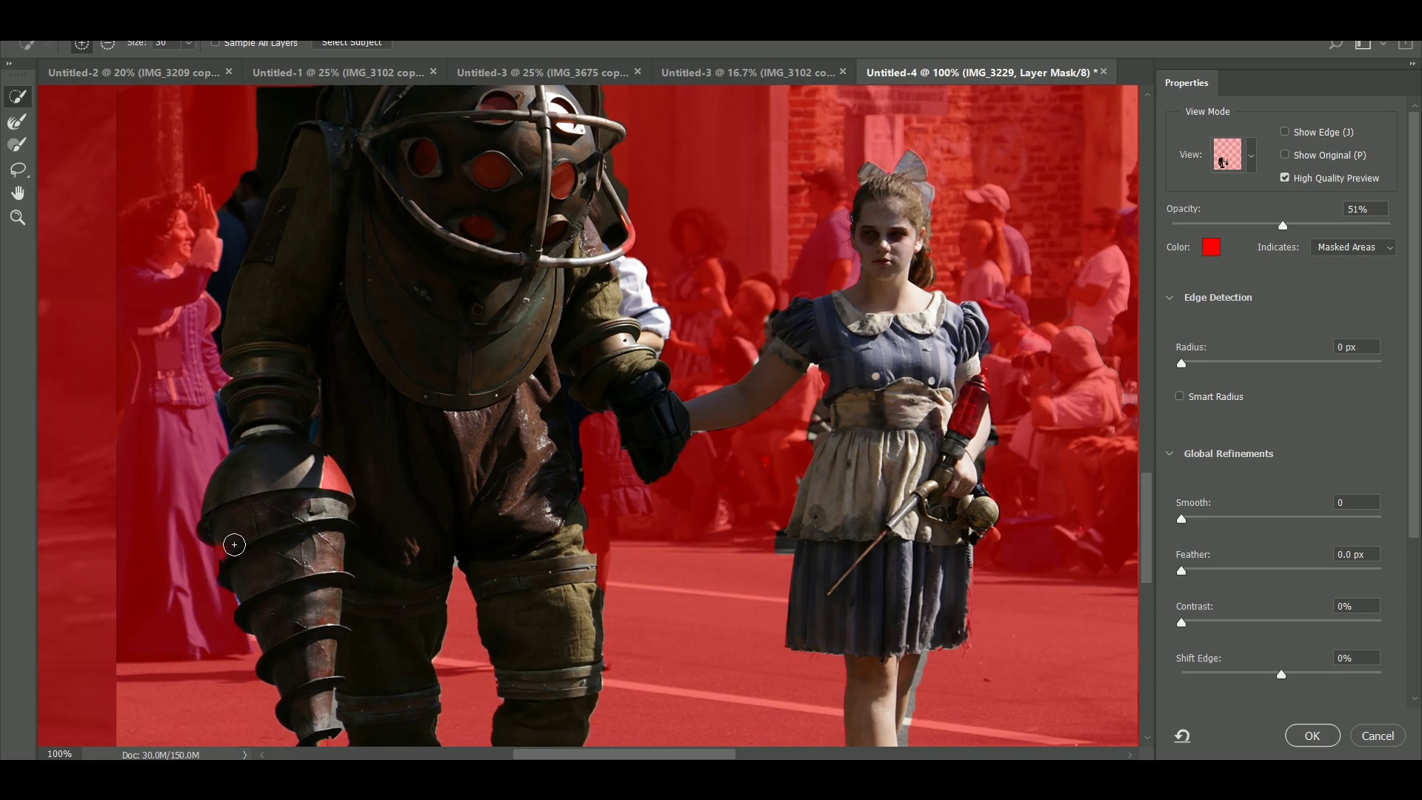
left_click_drag(193, 256, 191, 476)
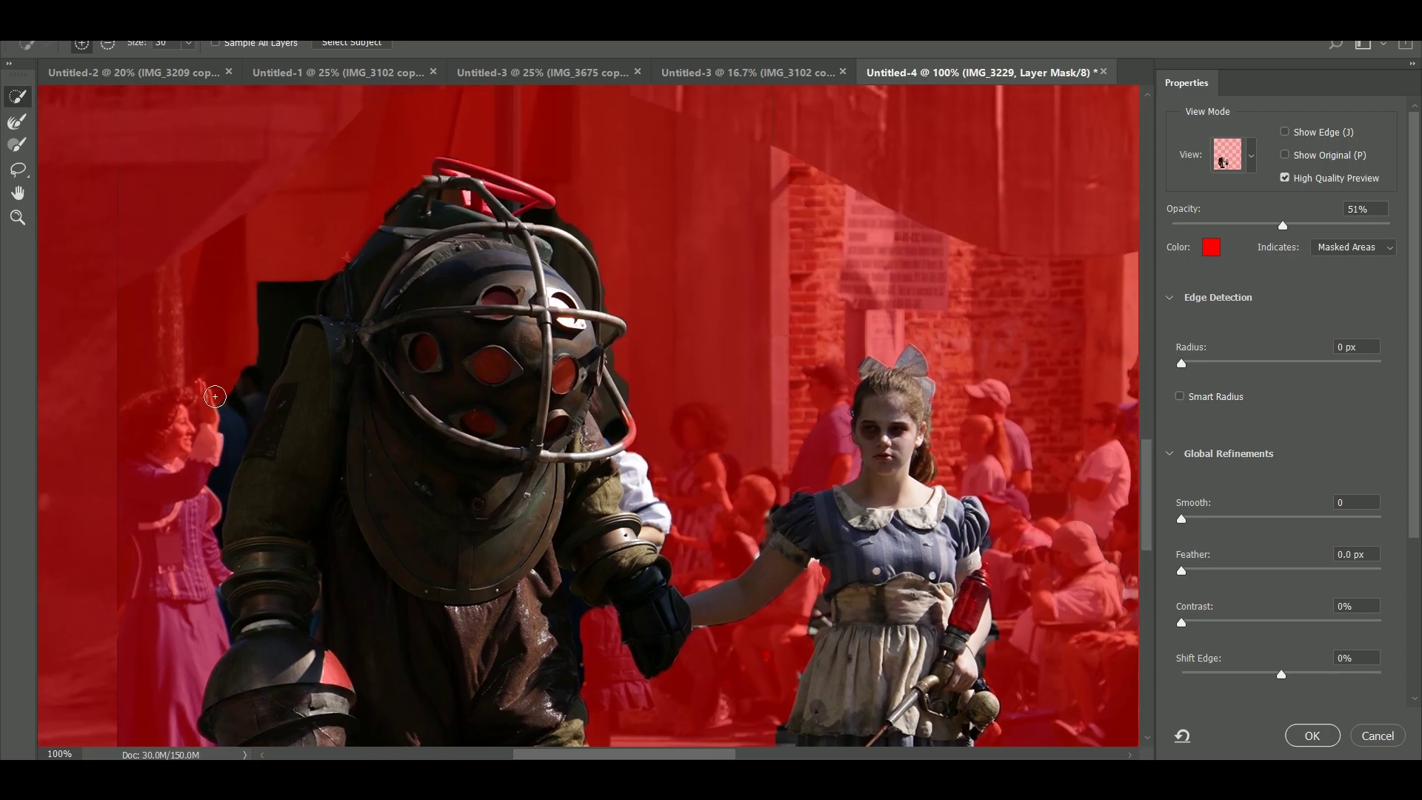
mouse_move(264, 285)
left_mouse_down("alt")
mouse_move(282, 296)
mouse_move(274, 319)
left_mouse_up("alt")
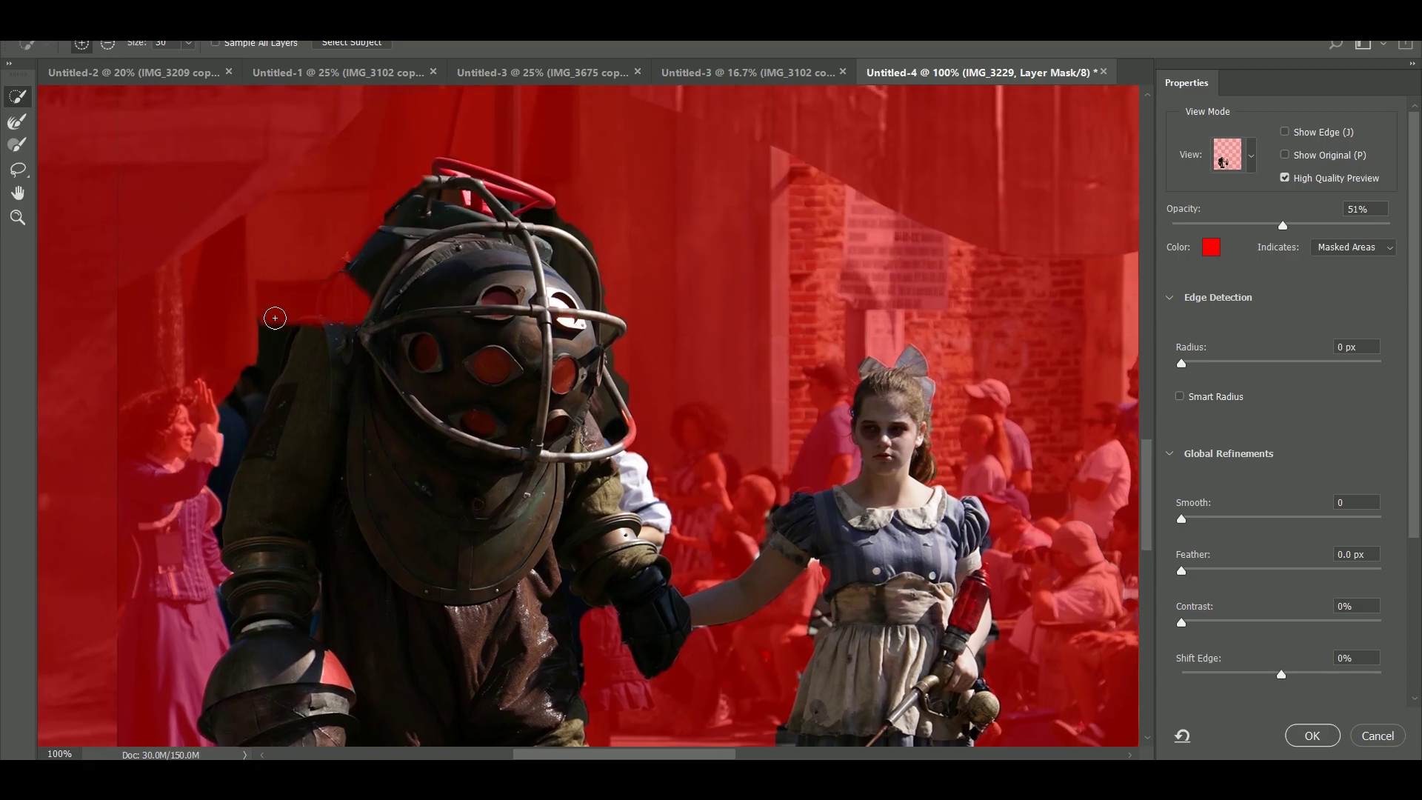
mouse_move(343, 276)
left_mouse_down()
mouse_move(325, 332)
mouse_move(368, 283)
mouse_move(343, 344)
mouse_move(307, 330)
mouse_move(310, 347)
mouse_move(218, 431)
mouse_move(183, 505)
left_mouse_up()
mouse_move(245, 406)
left_mouse_down()
mouse_move(193, 508)
mouse_move(207, 527)
left_mouse_up()
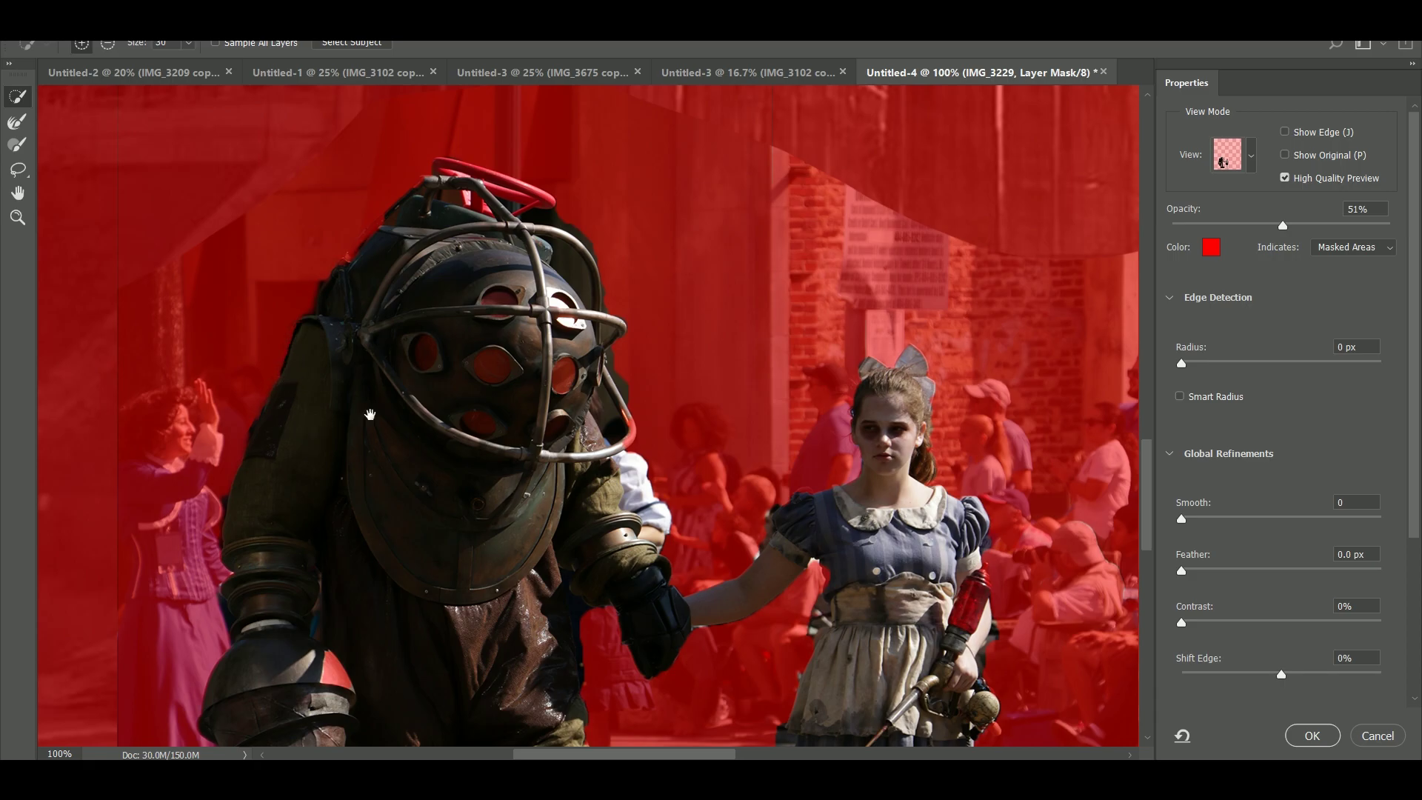
Step: Refine the two figures' edge with radius 2 px, smooth 2 and feather 0.3 px, and output to a new layer with layer mask
left_click_drag(1092, 582, 902, 437)
mouse_move(733, 733)
left_mouse_down()
mouse_move(889, 362)
mouse_move(817, 418)
left_mouse_up()
left_click_drag(856, 372, 786, 682)
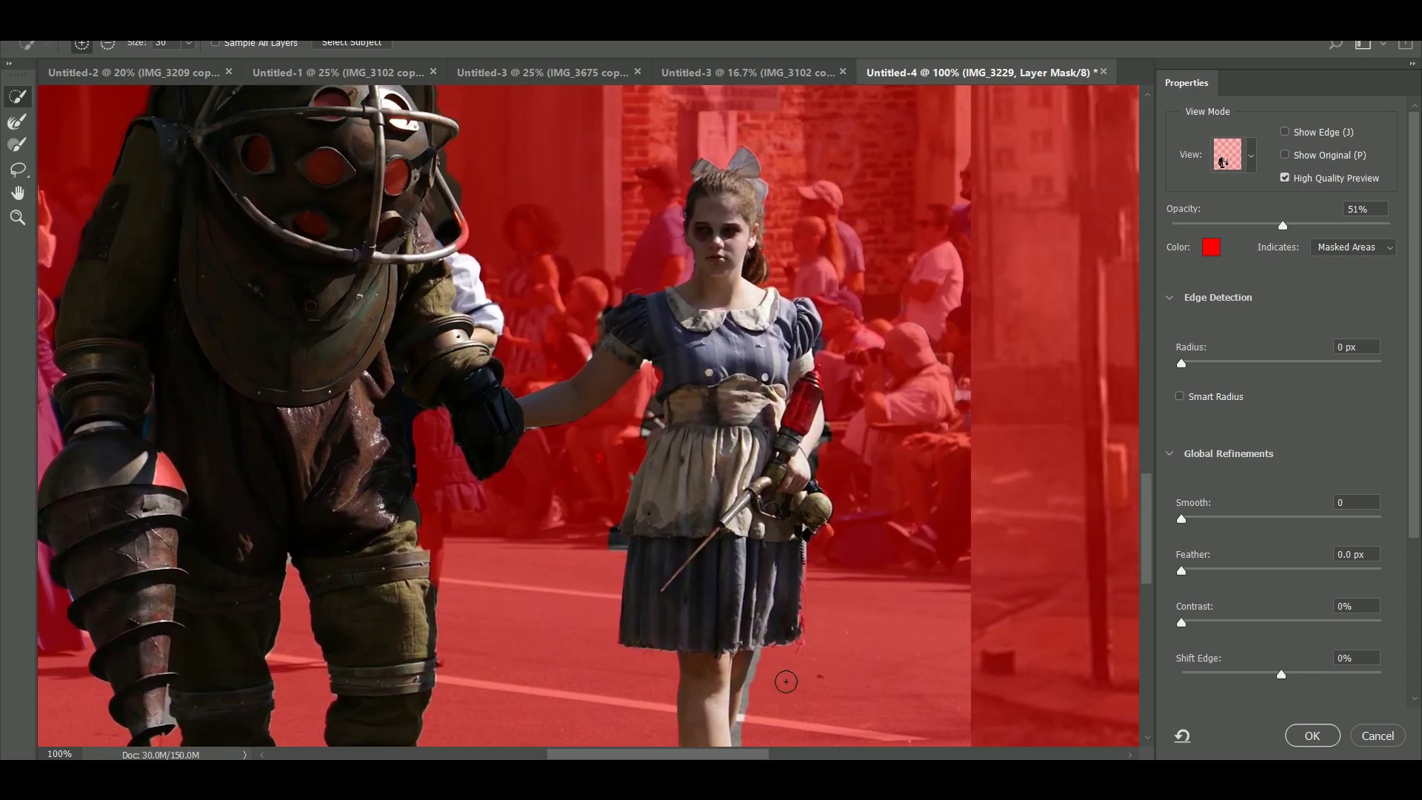
key("ctrl+minus")
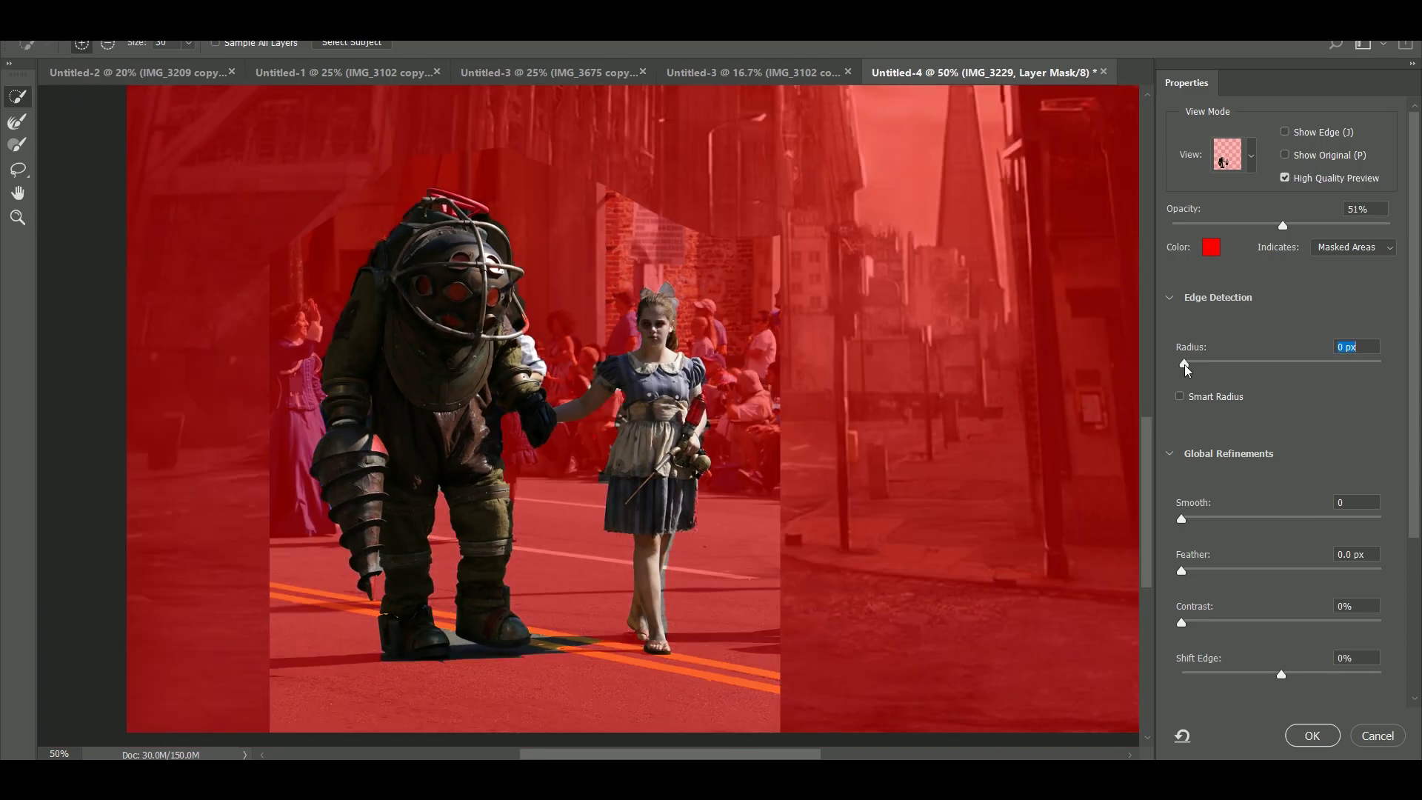
left_click_drag(1181, 518, 1190, 519)
left_click(1182, 571)
scroll(1181, 631, "down", 3)
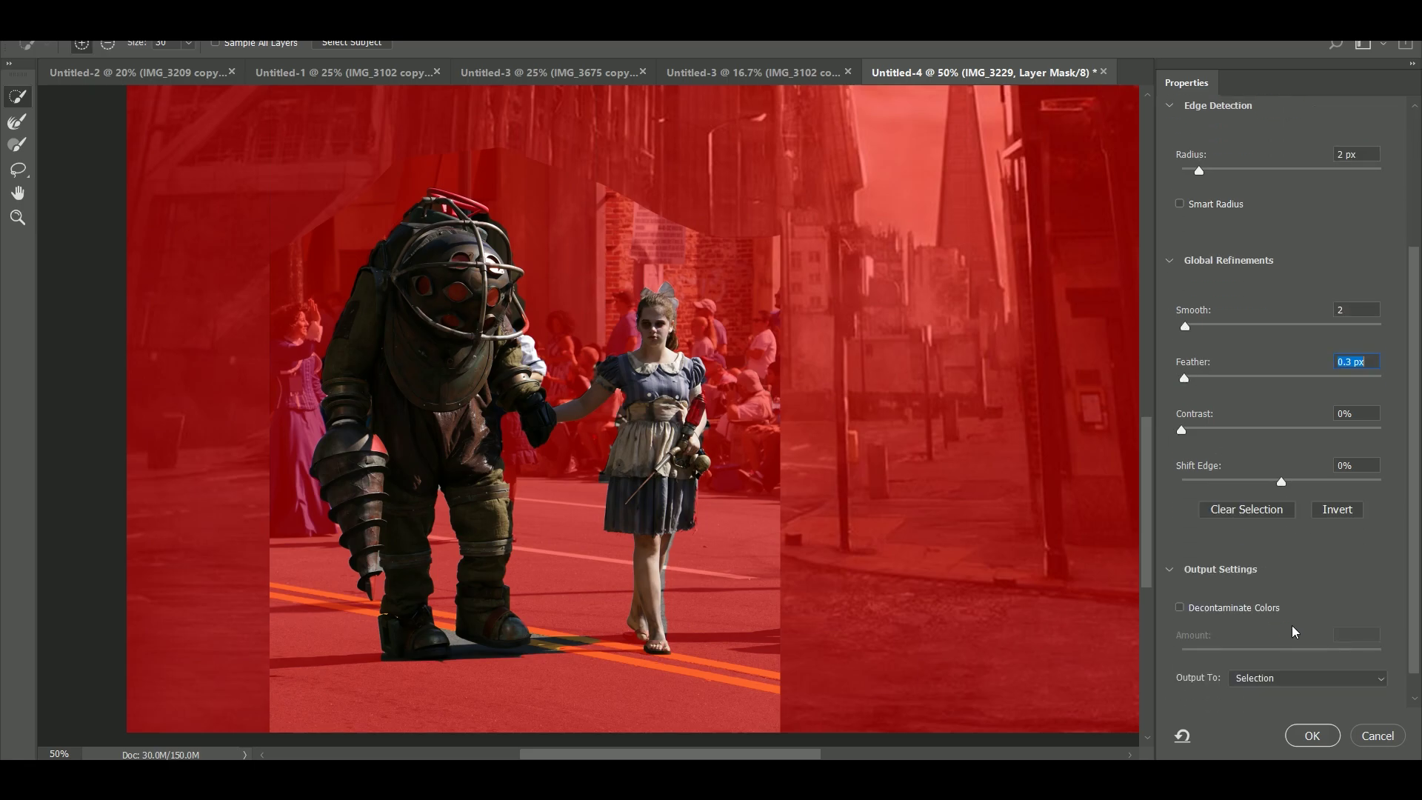
left_click(1307, 650)
left_click(1286, 715)
left_click(1312, 736)
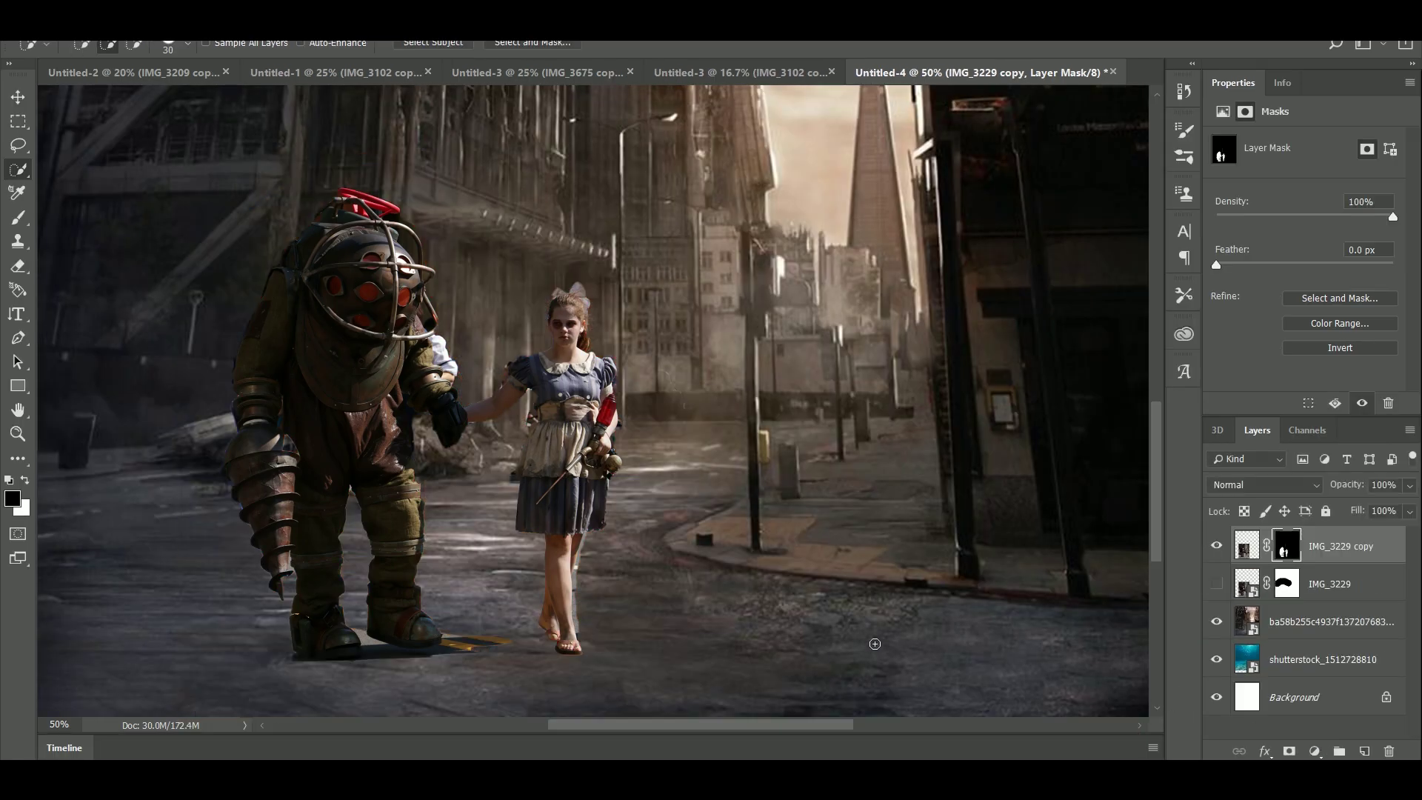
Step: Select the sky between the buildings on the ruined-city layer, leaving out the spire and the street poles
key("ctrl+minus")
left_click_drag(809, 342, 763, 516)
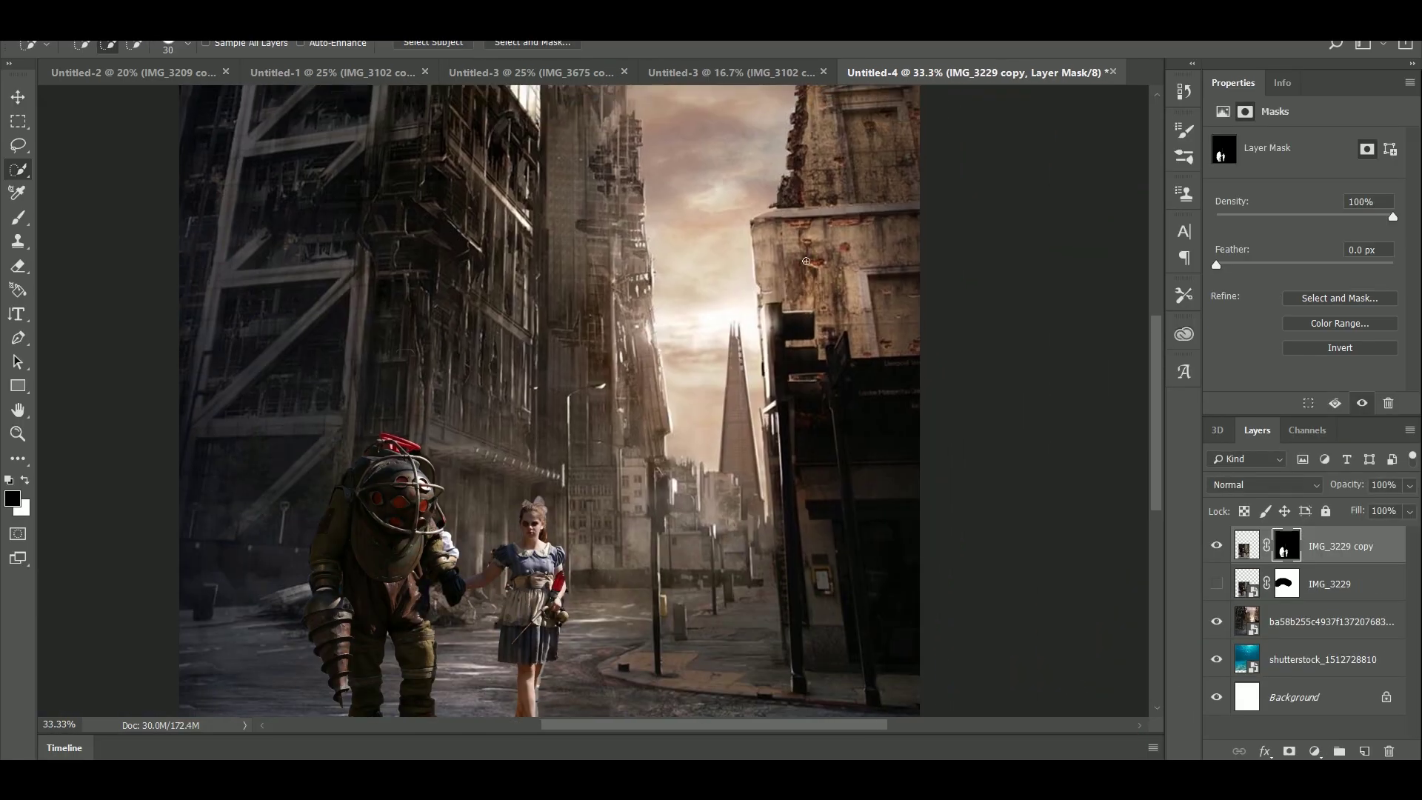
left_click_drag(705, 629, 619, 648)
left_click_drag(629, 412, 611, 617)
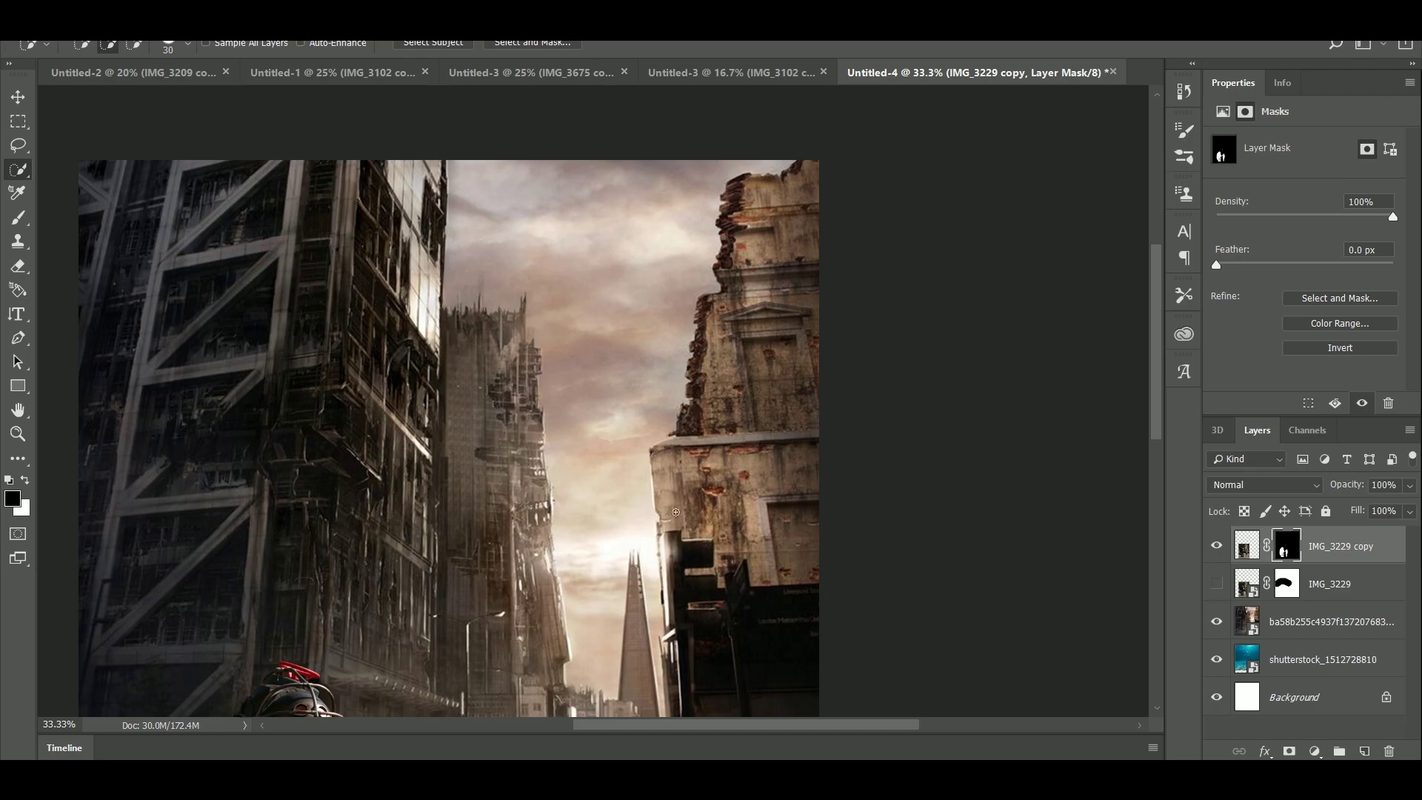
left_click(1326, 621)
left_click(1288, 751)
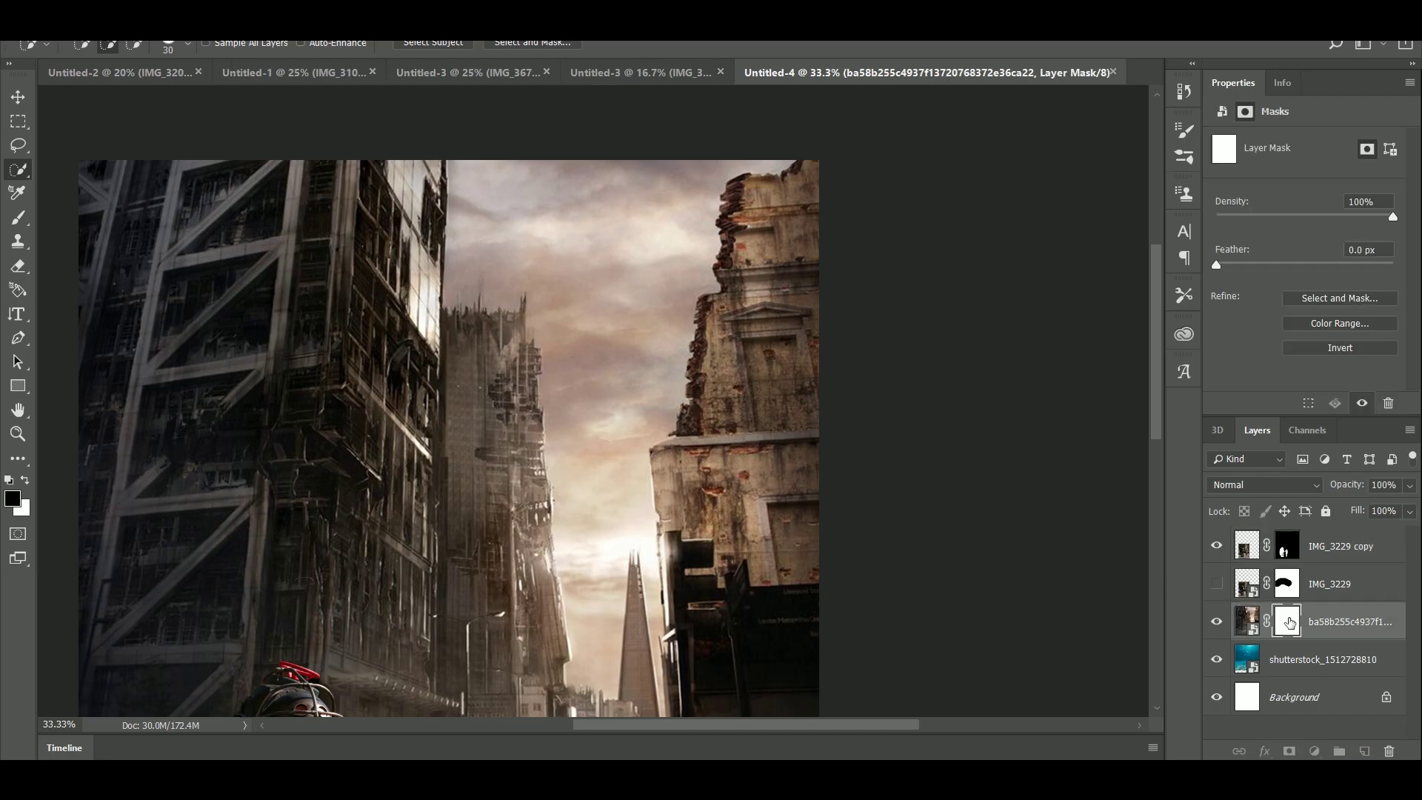
left_click_drag(1288, 622, 1388, 751)
mouse_move(474, 185)
left_mouse_down()
mouse_move(618, 404)
mouse_move(628, 193)
left_mouse_up()
left_click_drag(659, 369, 671, 511)
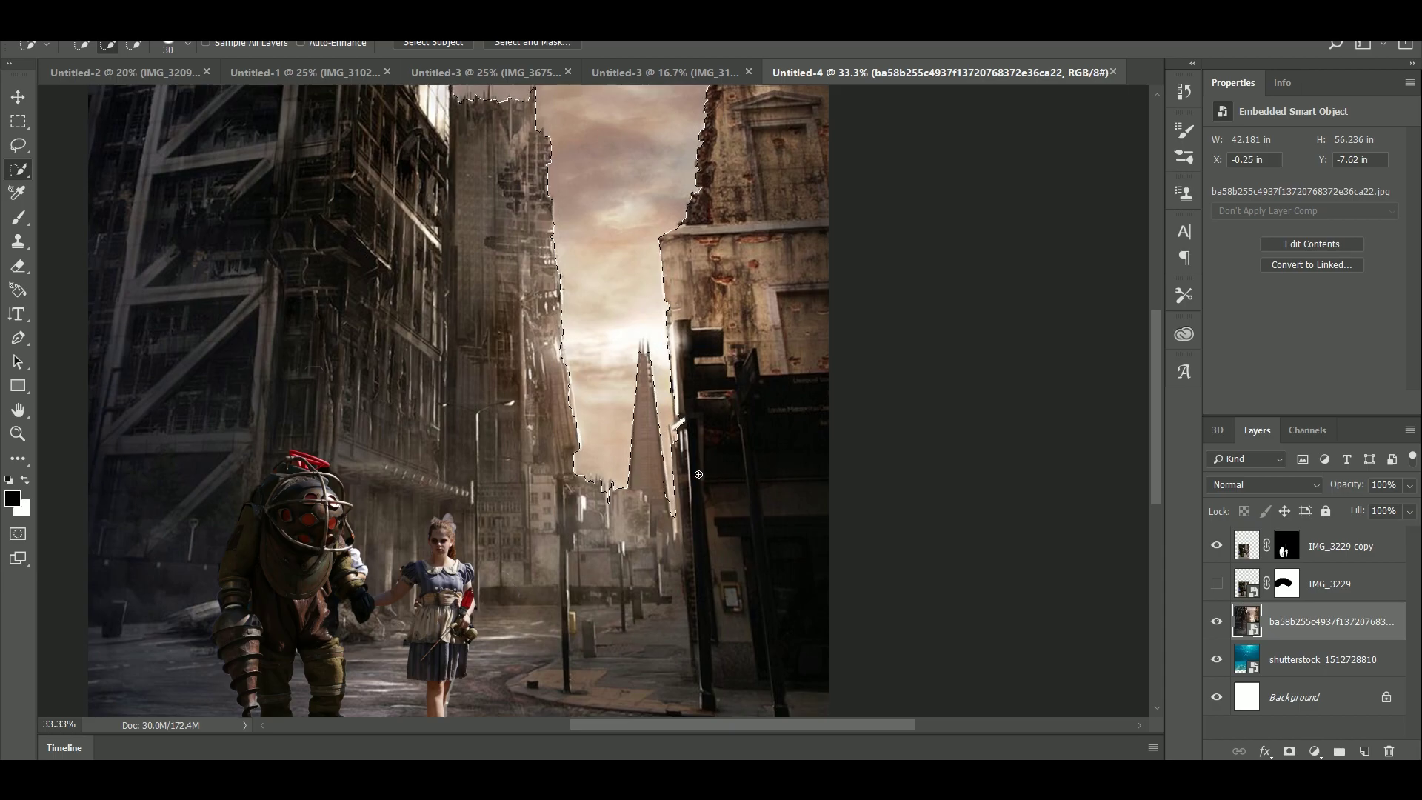
left_click(680, 424, "alt")
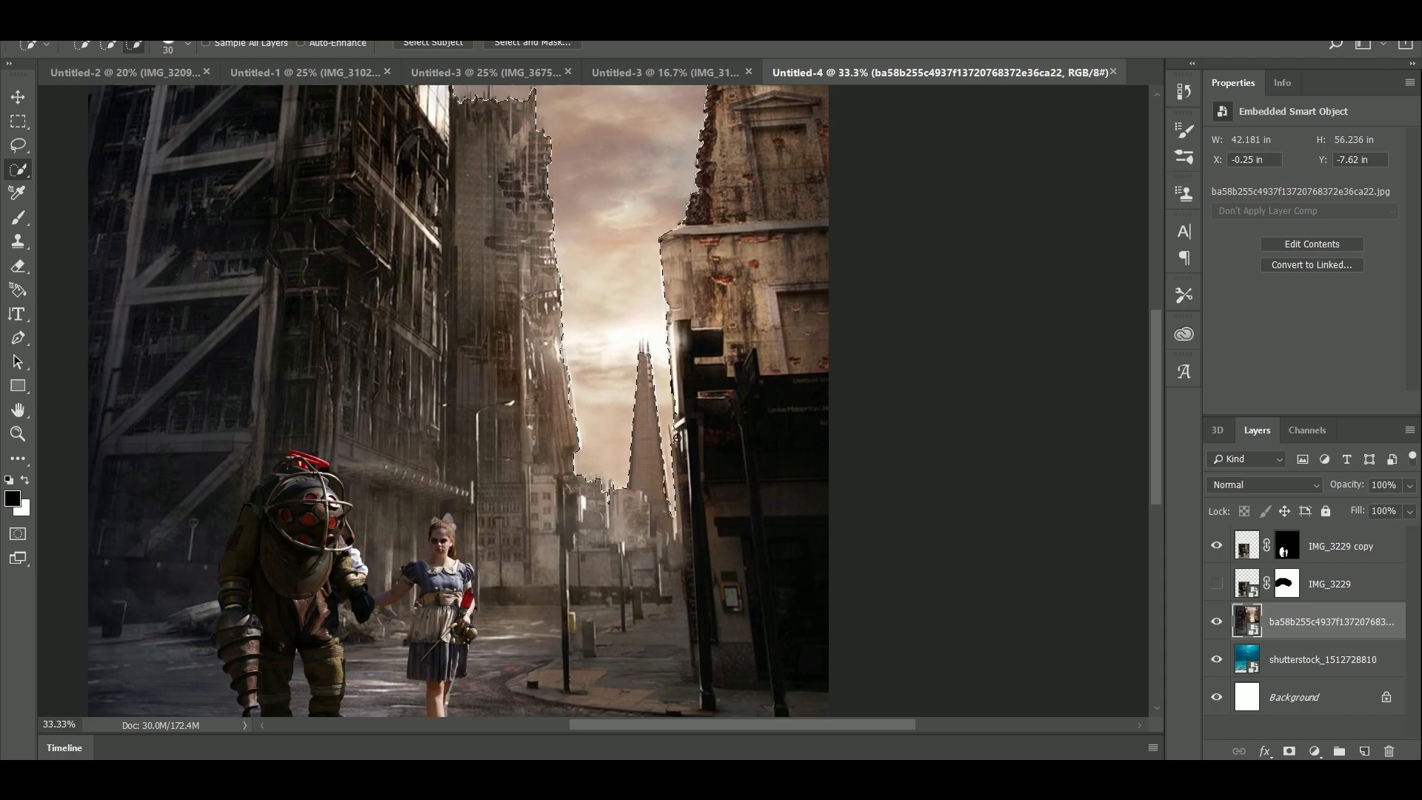
Step: Invert the sky selection, refine it with feather 0.4 px and smooth 4, and output the buildings to a new layer with layer mask
scroll(676, 437, "up", 5)
key("ctrl+alt+r")
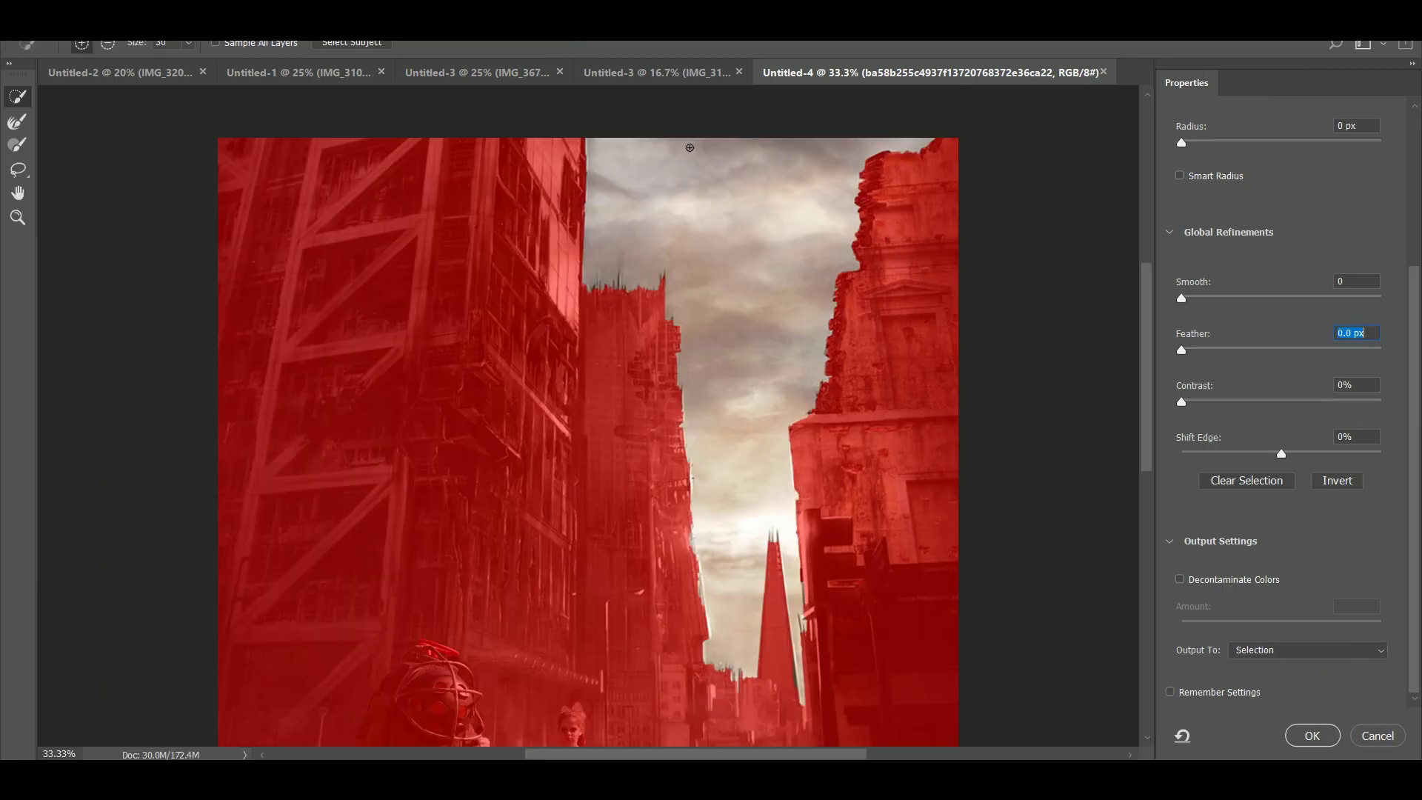
left_click(1338, 481)
left_click_drag(1182, 351, 1186, 352)
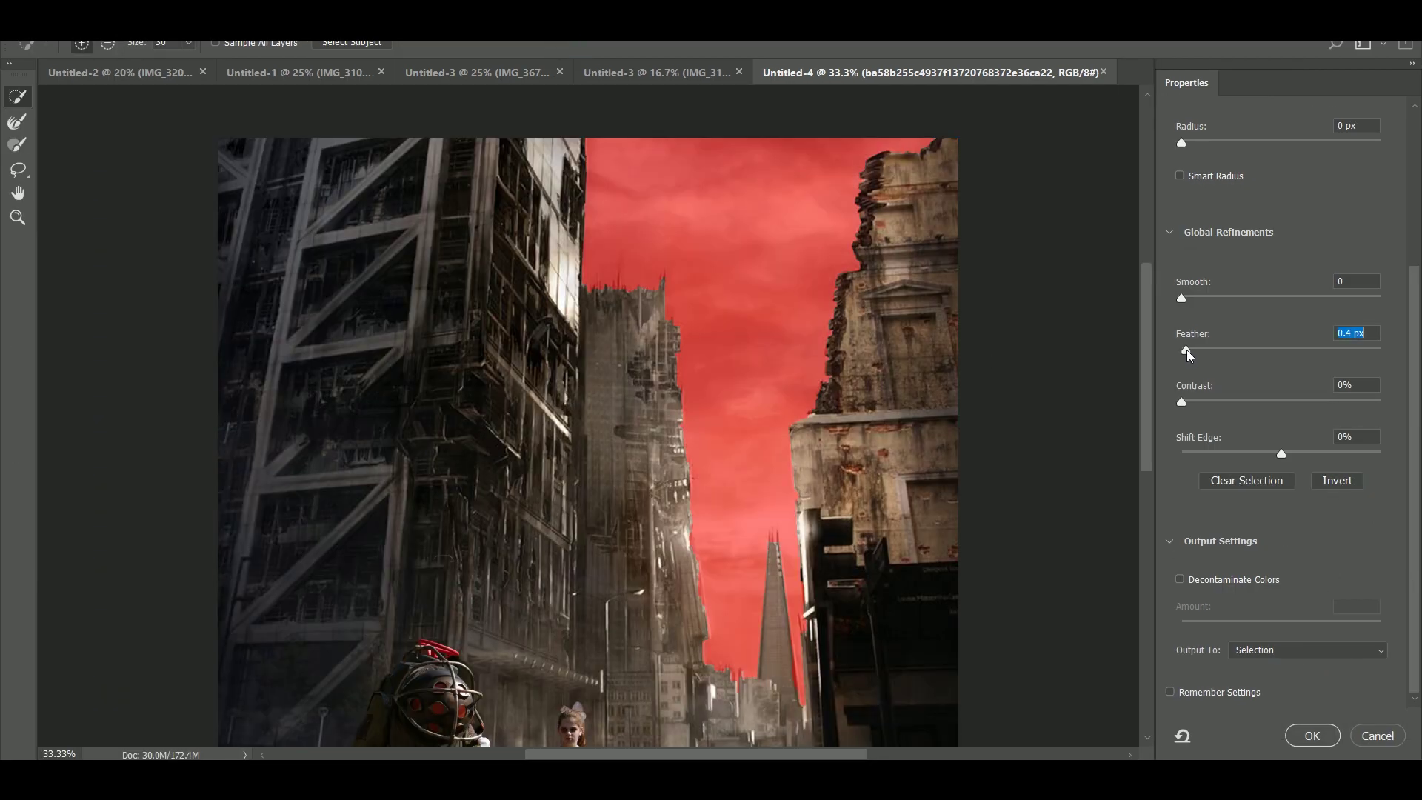
left_click_drag(1182, 299, 1185, 304)
left_click(1348, 650)
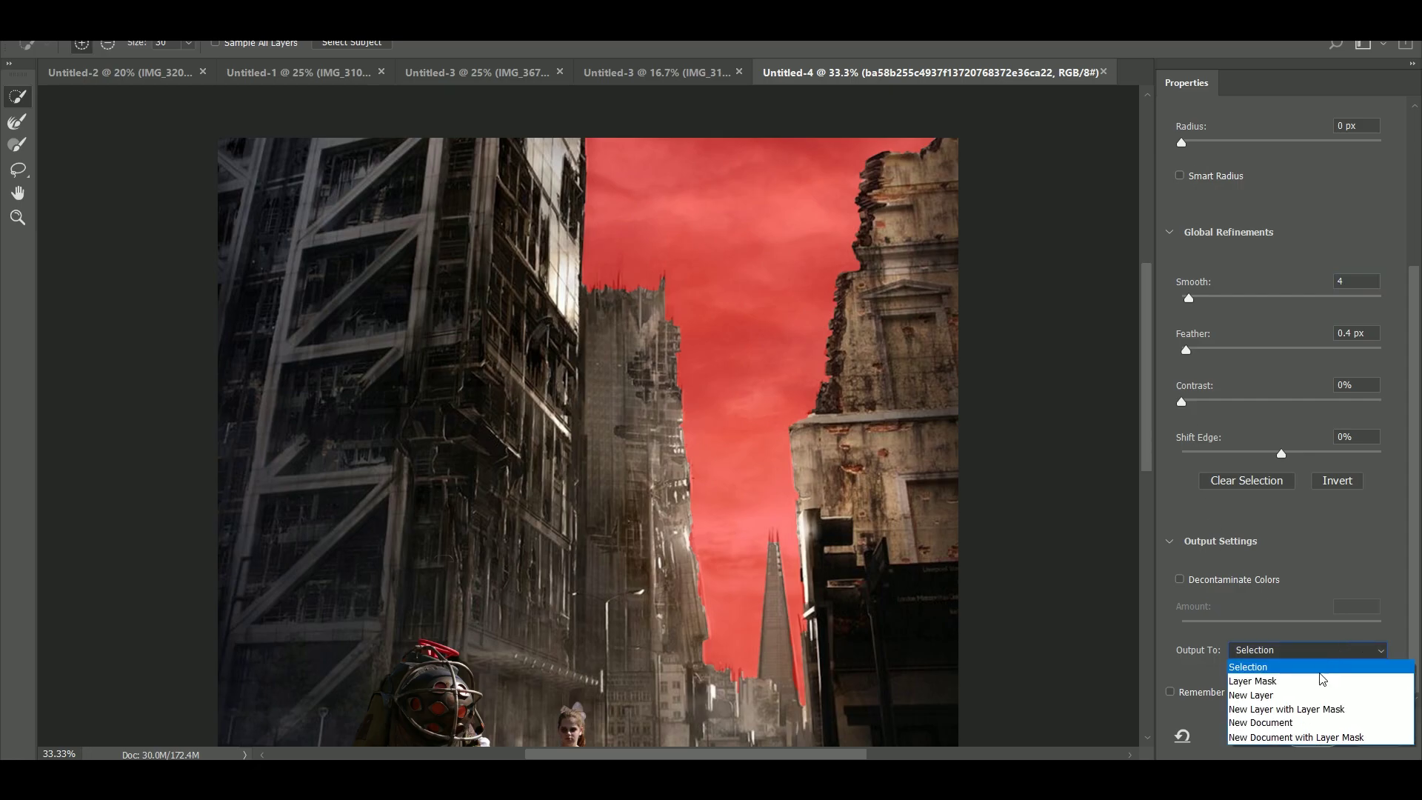
left_click(1293, 705)
left_click(1297, 733)
Step: Move the underwater image to about X -17.12 in, Y -1.7 in so its glowing bubbles fill the sky gap
left_click_drag(1127, 640, 1132, 543)
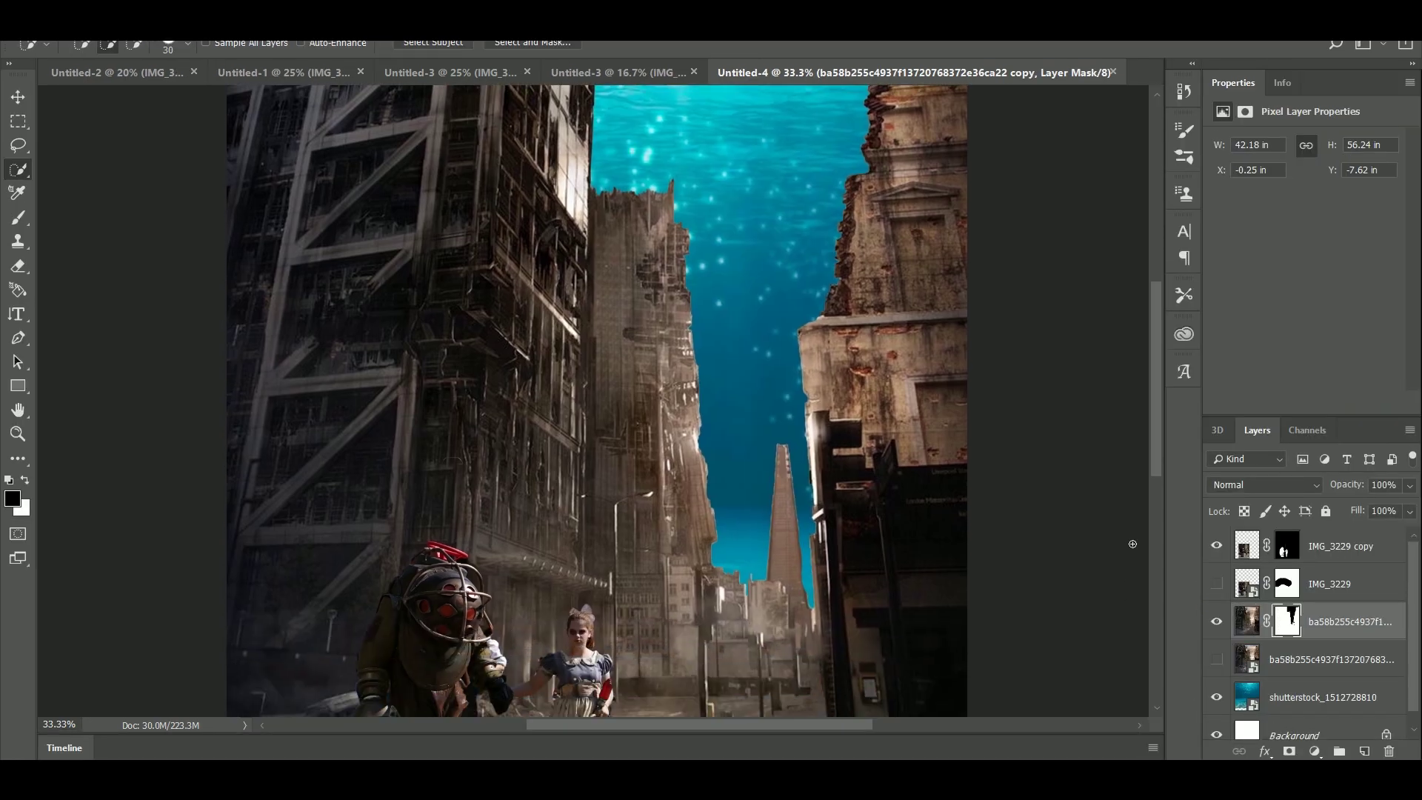
left_click(1249, 696)
key("ctrl+t")
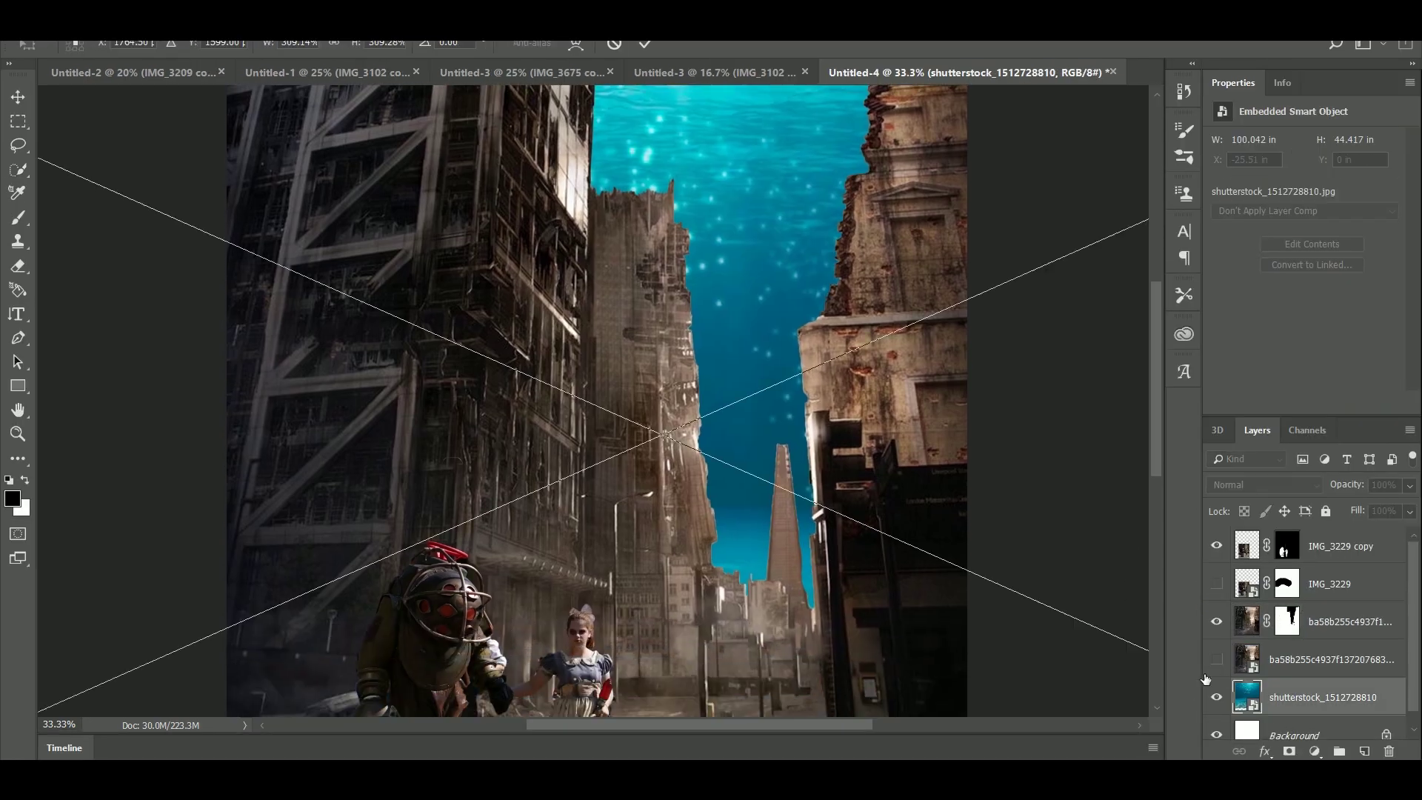
key("ctrl+minus")
left_click_drag(696, 423, 819, 415)
key("Return")
key("w")
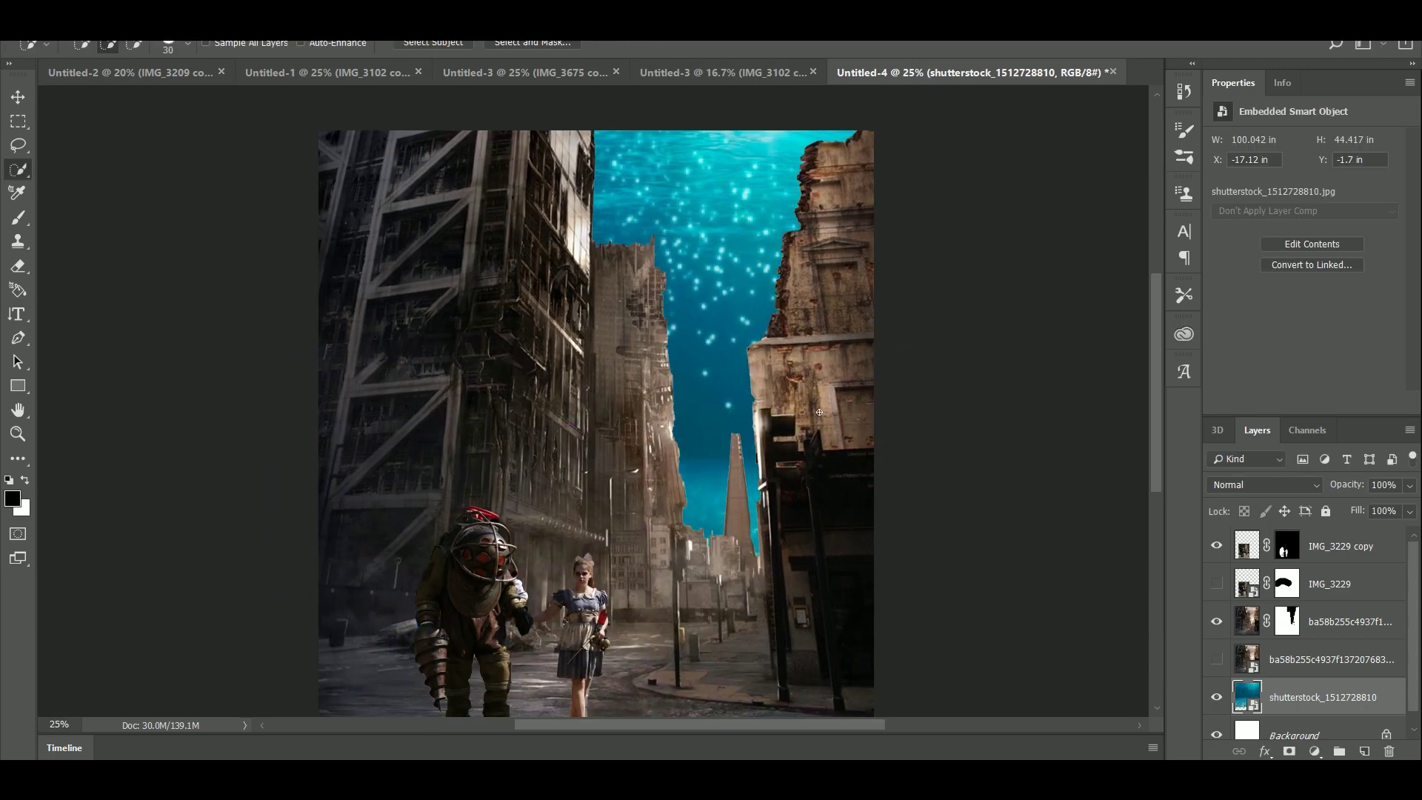
Step: Add a Levels adjustment clipped to the underwater image with input levels 39, 0.74 and 201
left_click(1315, 752)
left_click(1296, 506)
left_click(1280, 404)
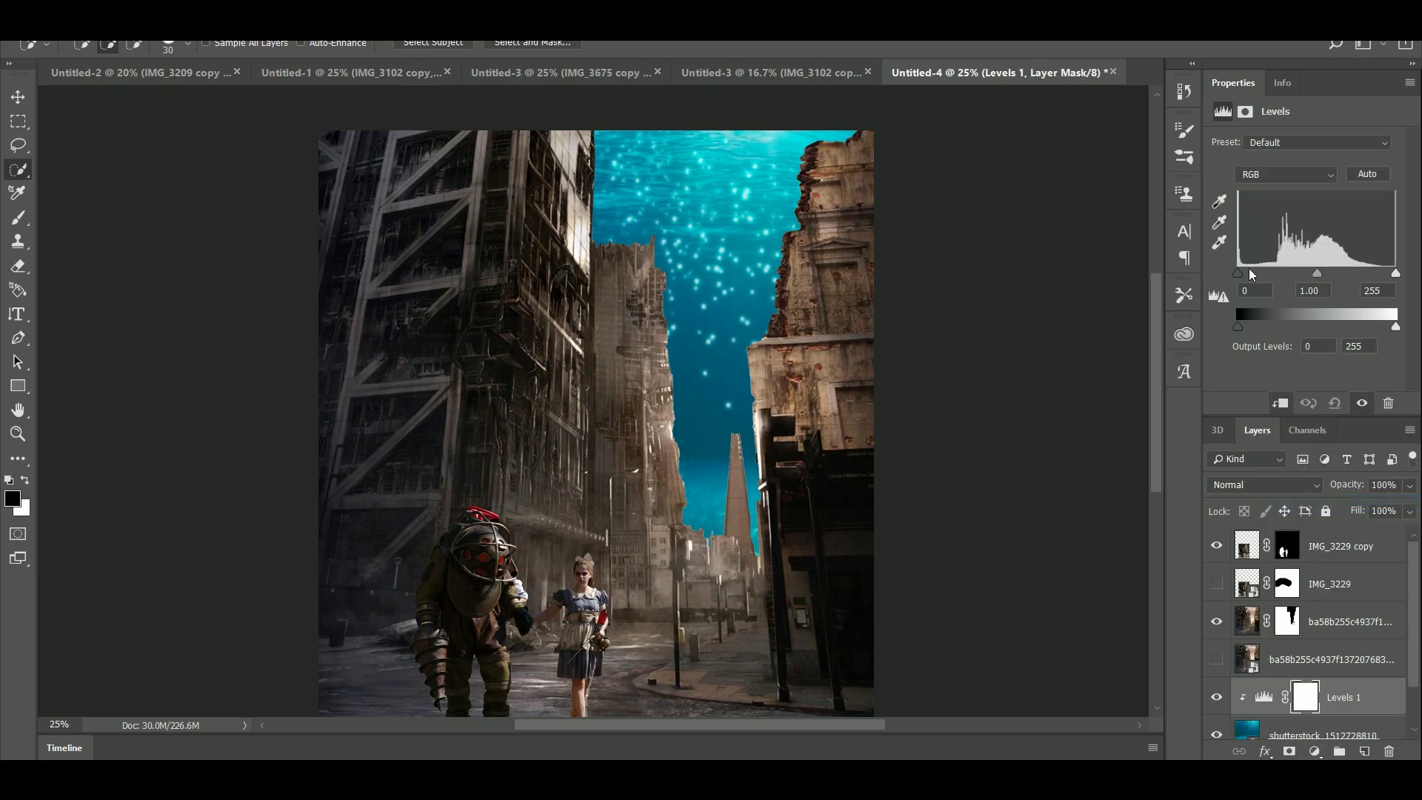
left_click_drag(1250, 271, 1321, 274)
Step: Add a clipped Exposure adjustment over the underwater image with exposure -0.52, offset +0.0026 and gamma 1.07
left_click(1315, 751)
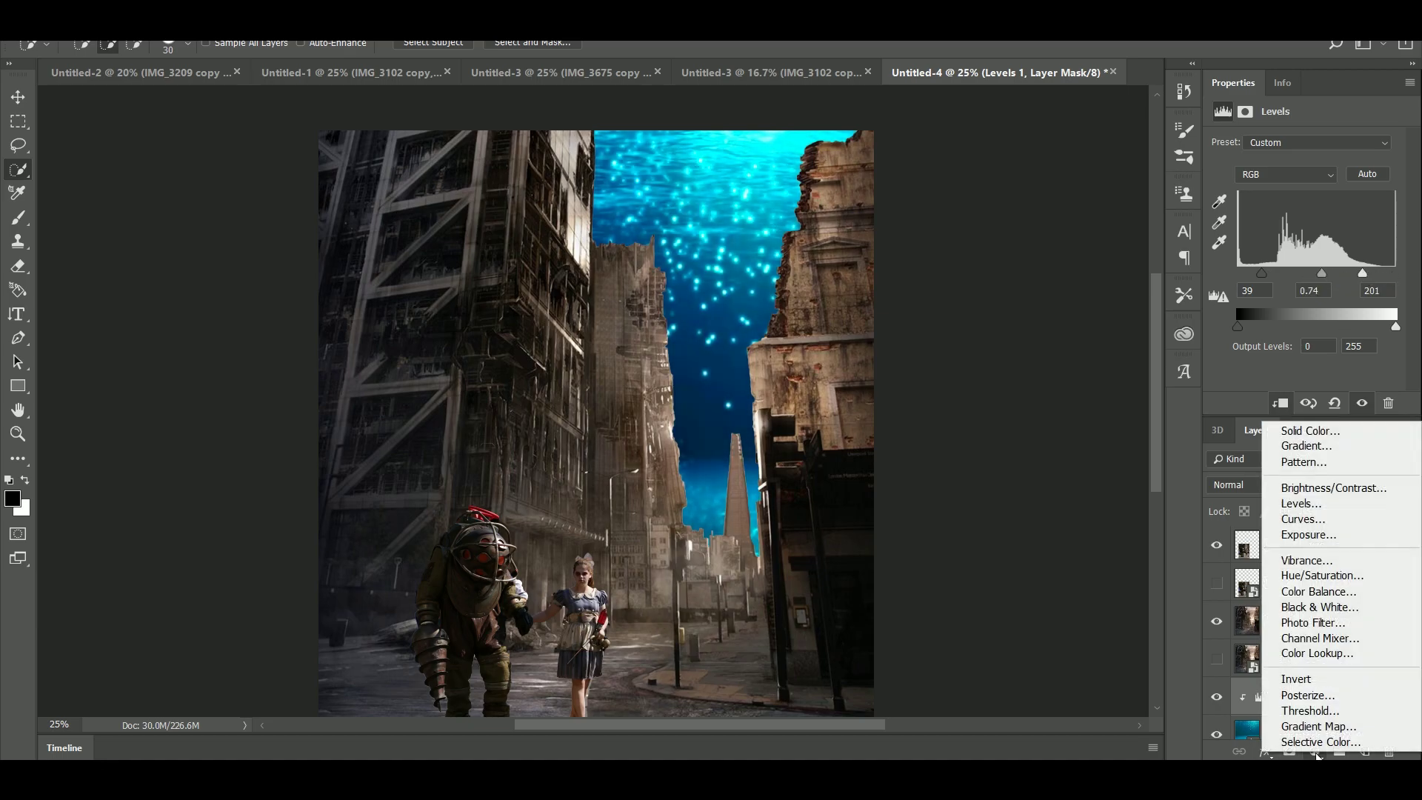
left_click(1295, 536)
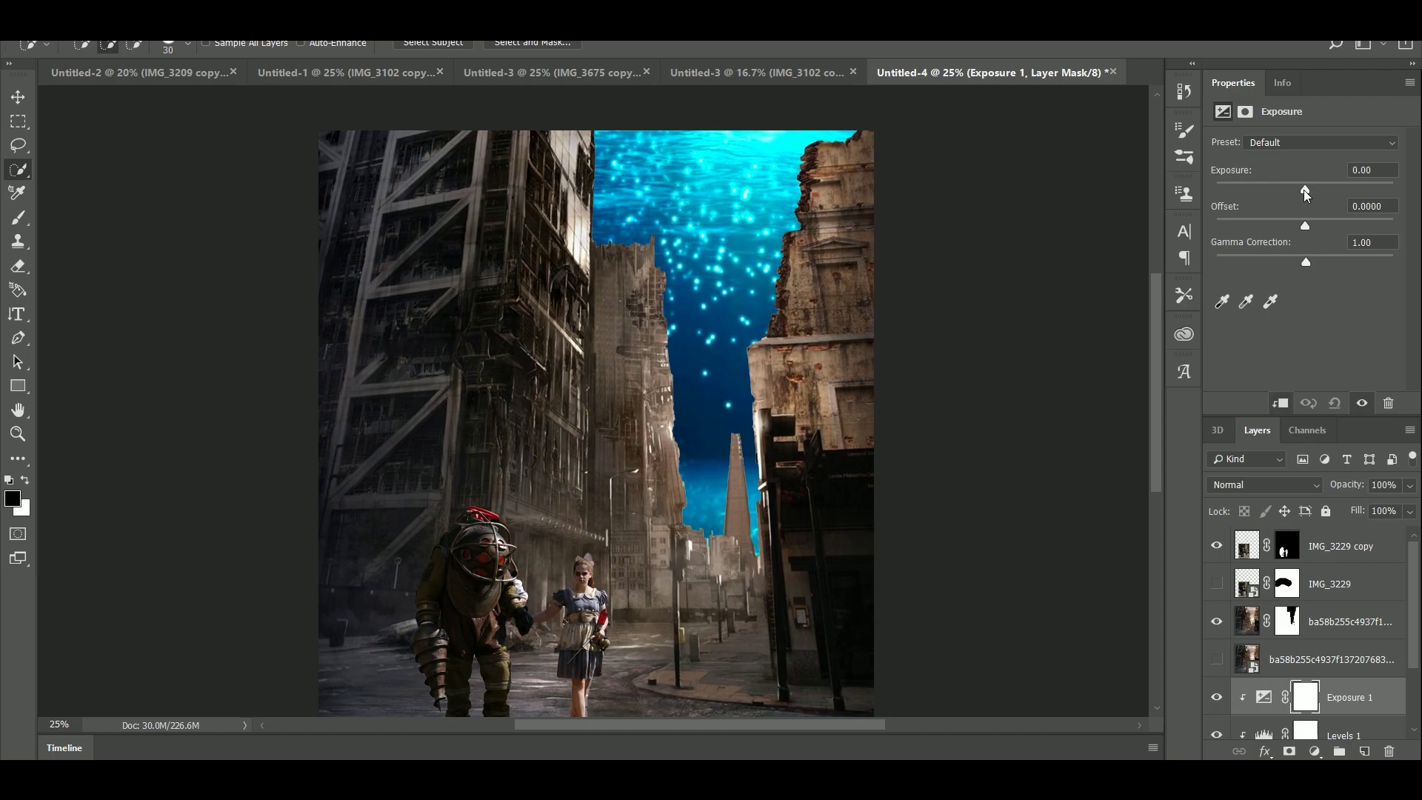
left_click_drag(1304, 193, 1300, 262)
Step: Add a Hue/Saturation adjustment above the underwater image with hue +15, saturation -24 and lightness -34
left_click(1314, 751)
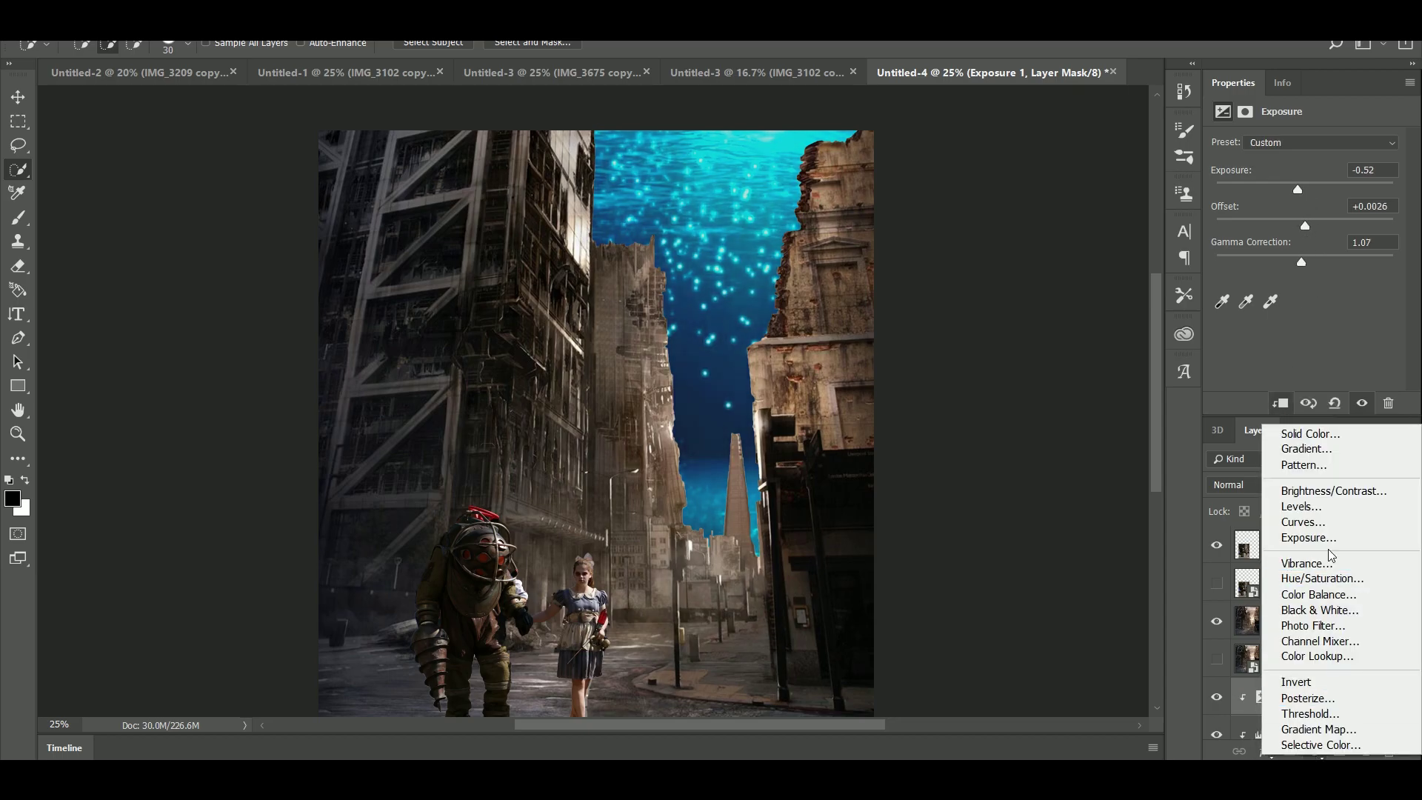
left_click(1310, 585)
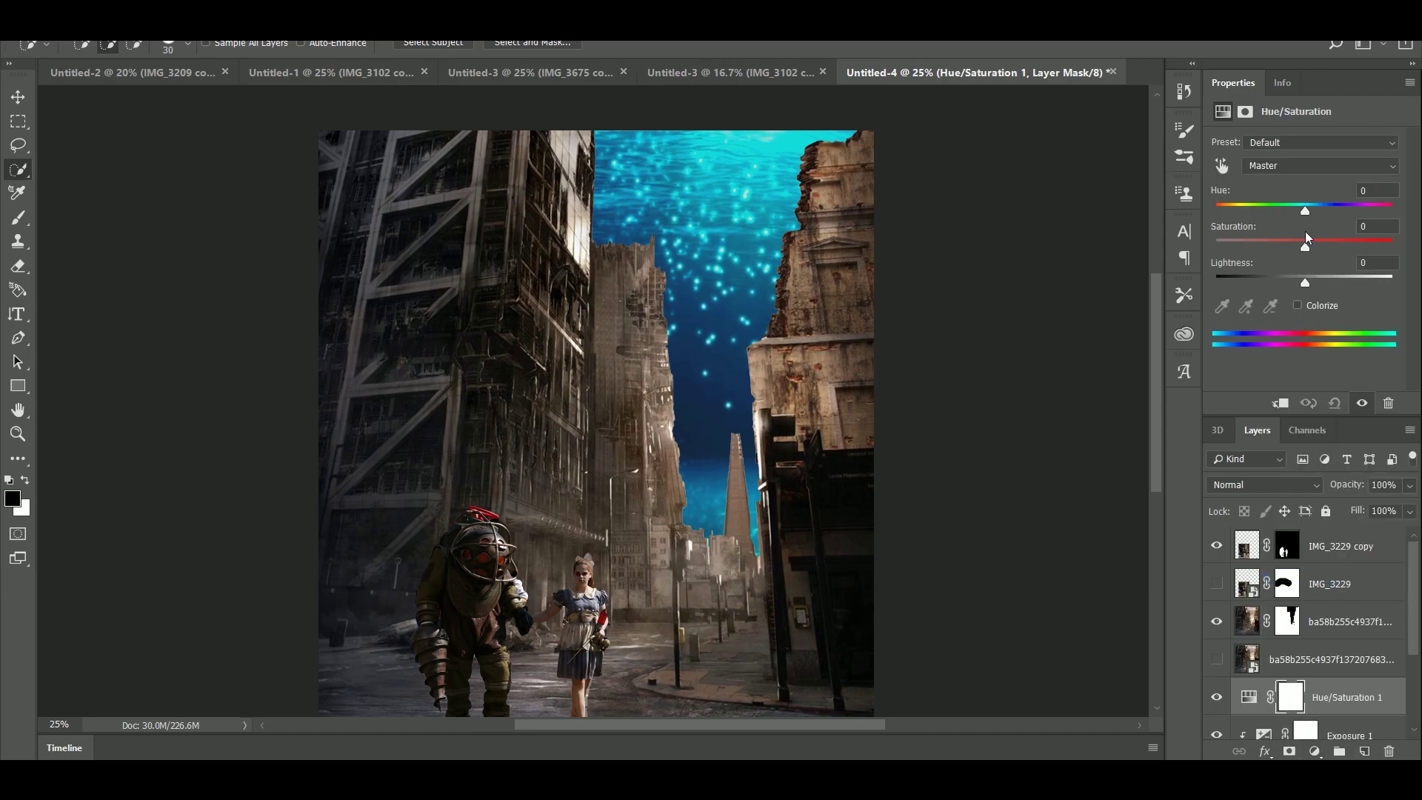
left_click_drag(1305, 211, 1273, 278)
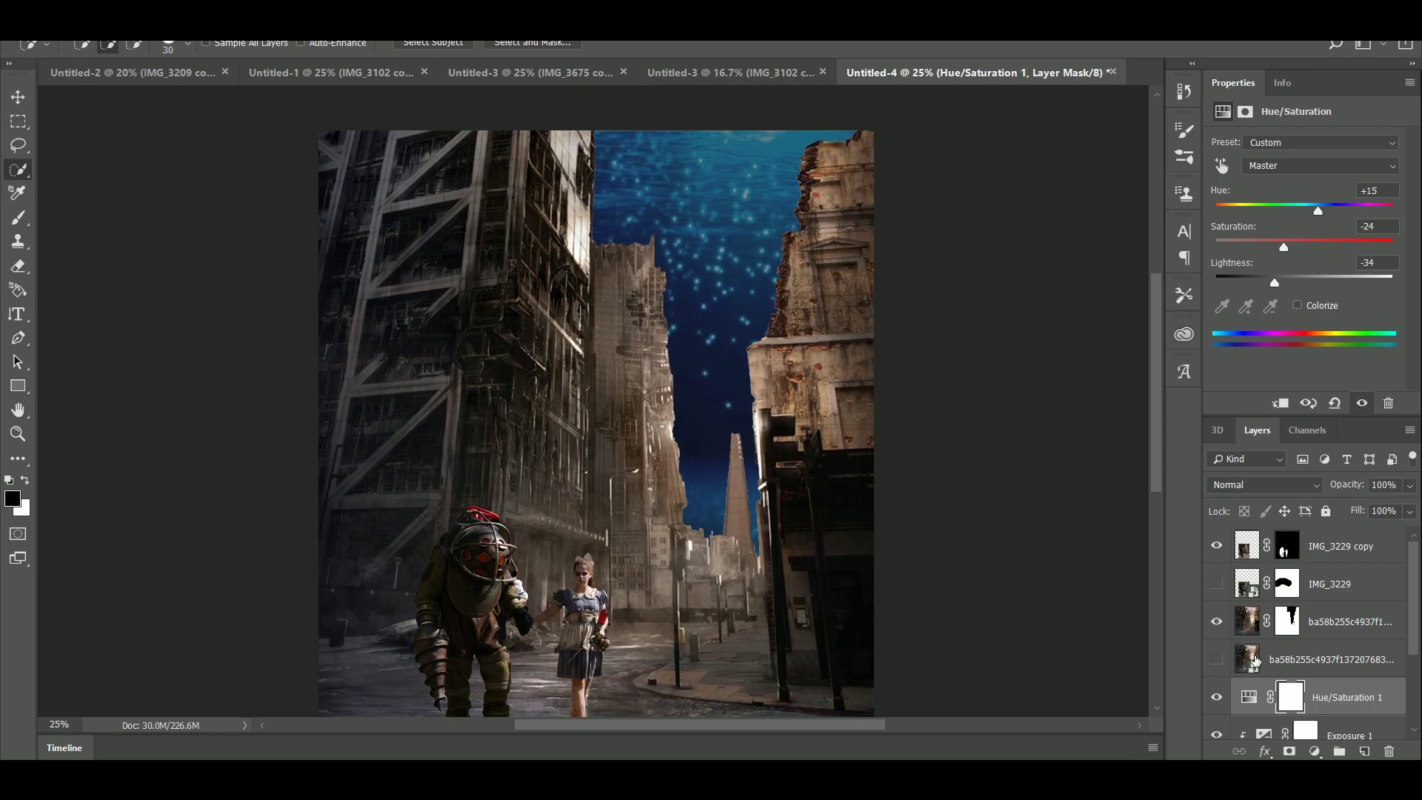
Step: Add a Levels adjustment clipped to the masked city layer with output levels 18 to 173 and input levels 18, 0.67 and 237
left_click(1246, 626)
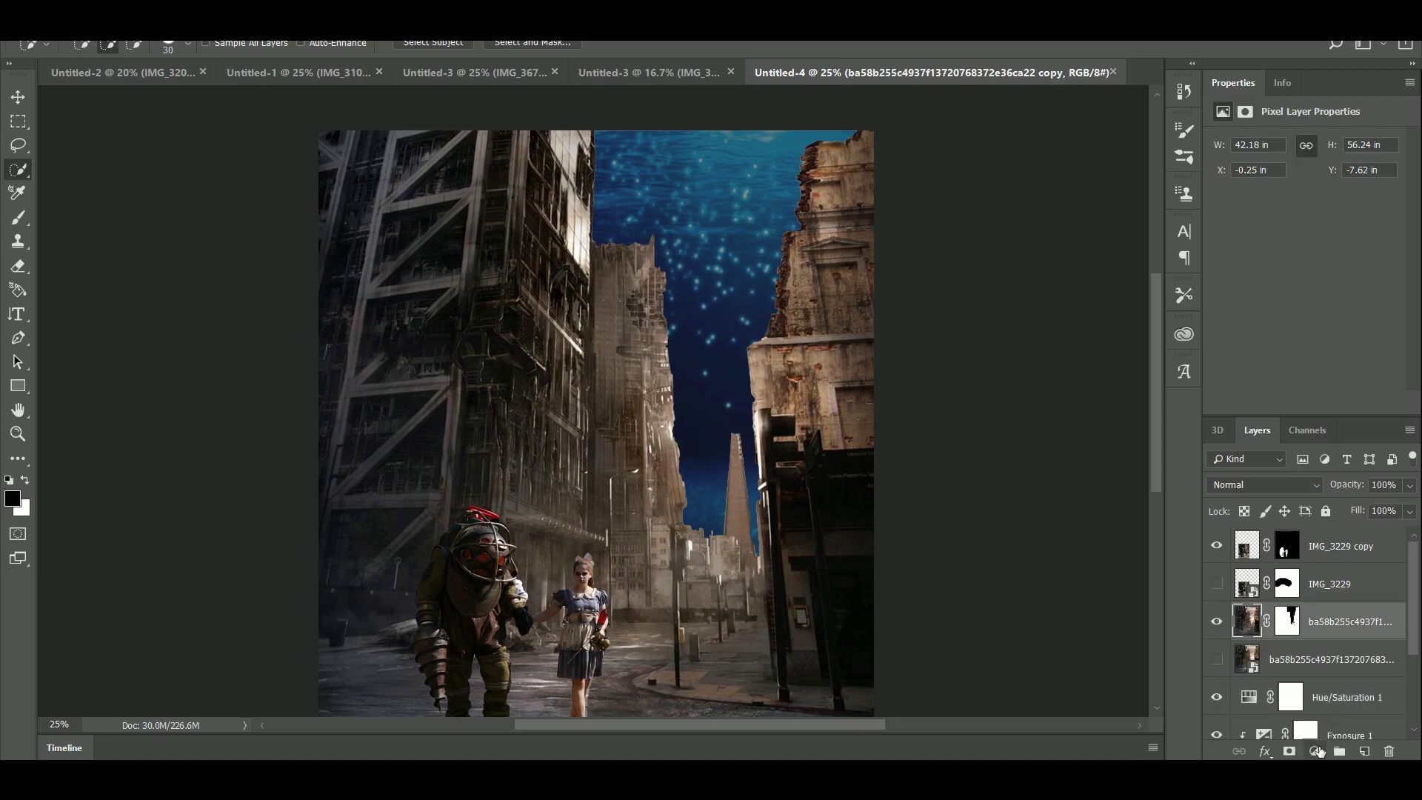
left_click(1319, 751)
left_click(1323, 511)
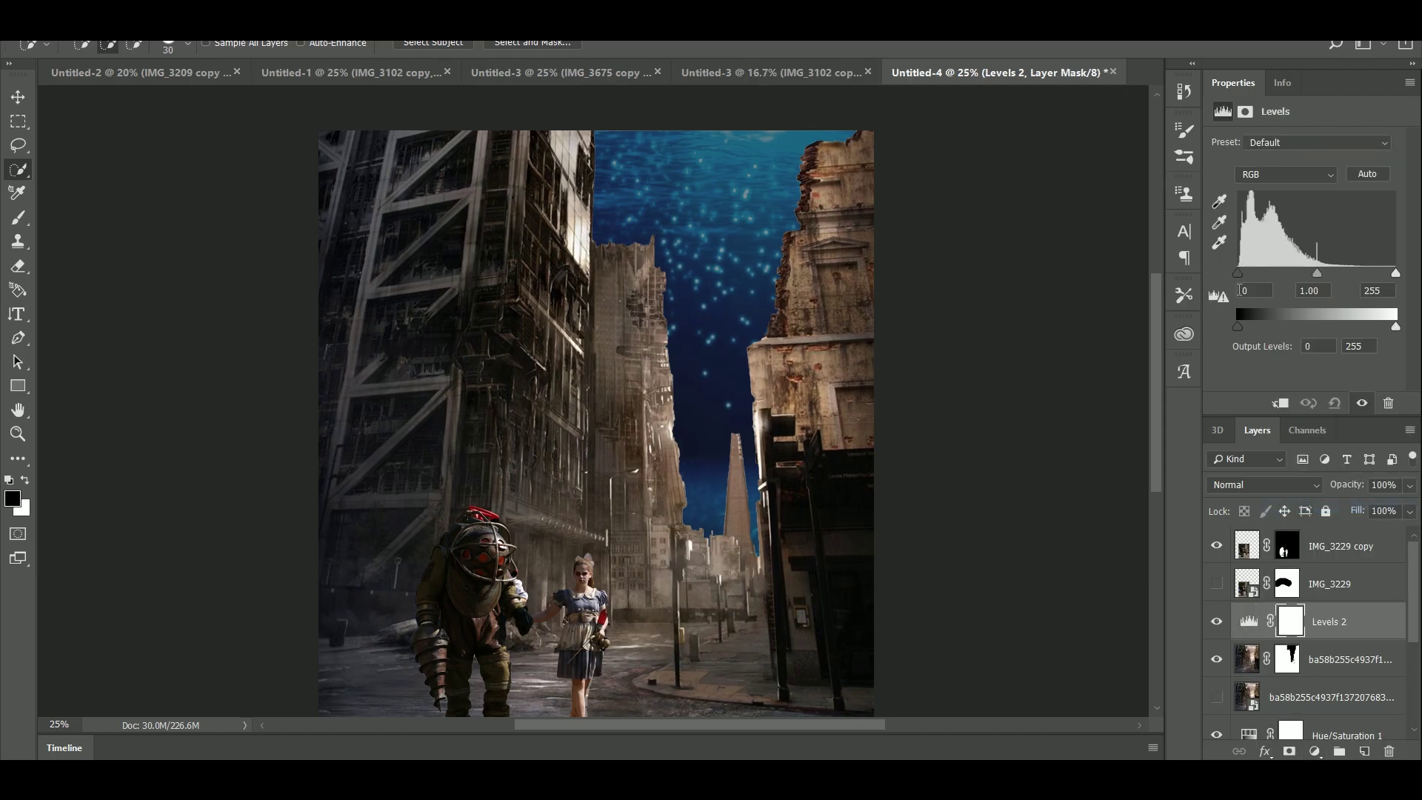
left_click(1279, 403)
left_click_drag(1237, 326, 1249, 327)
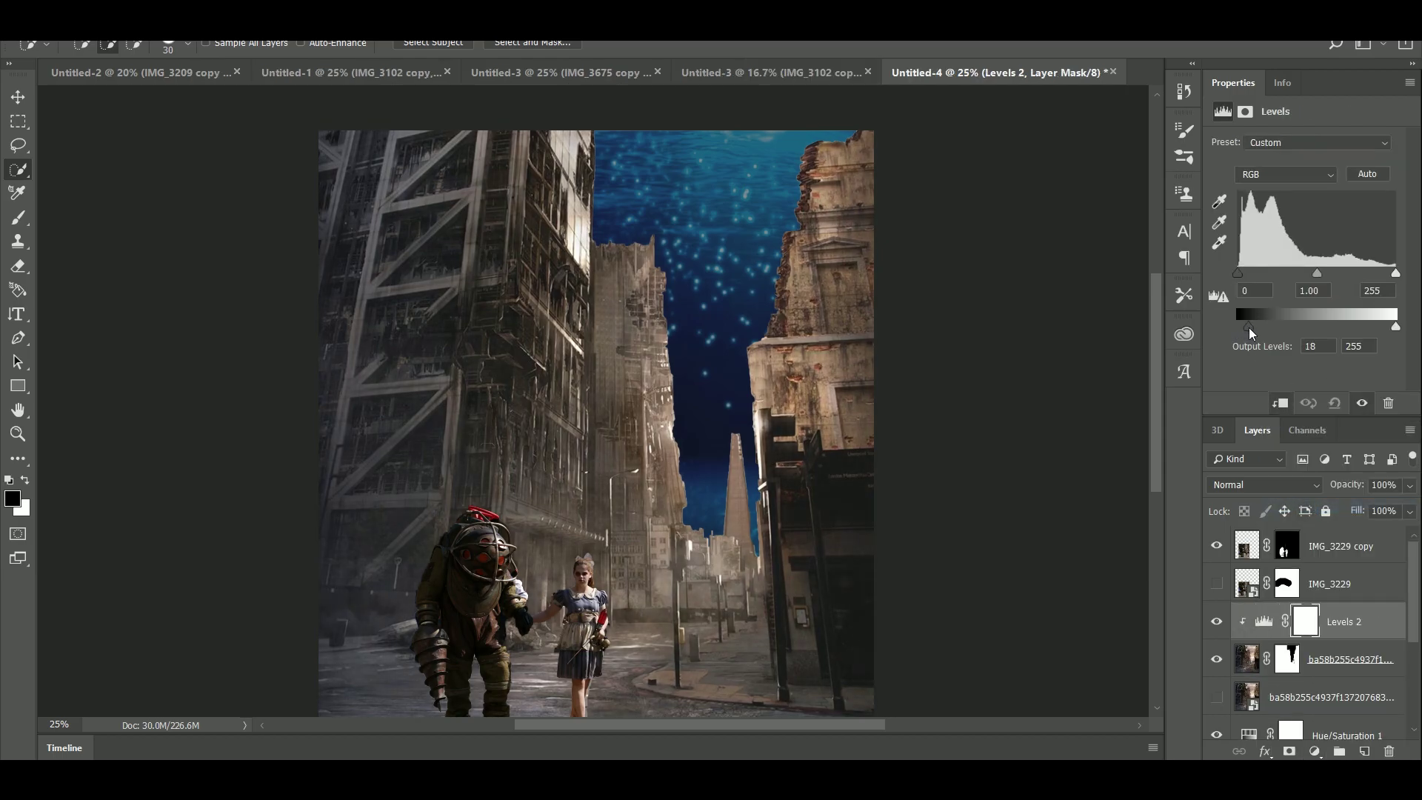
left_click_drag(1395, 327, 1346, 328)
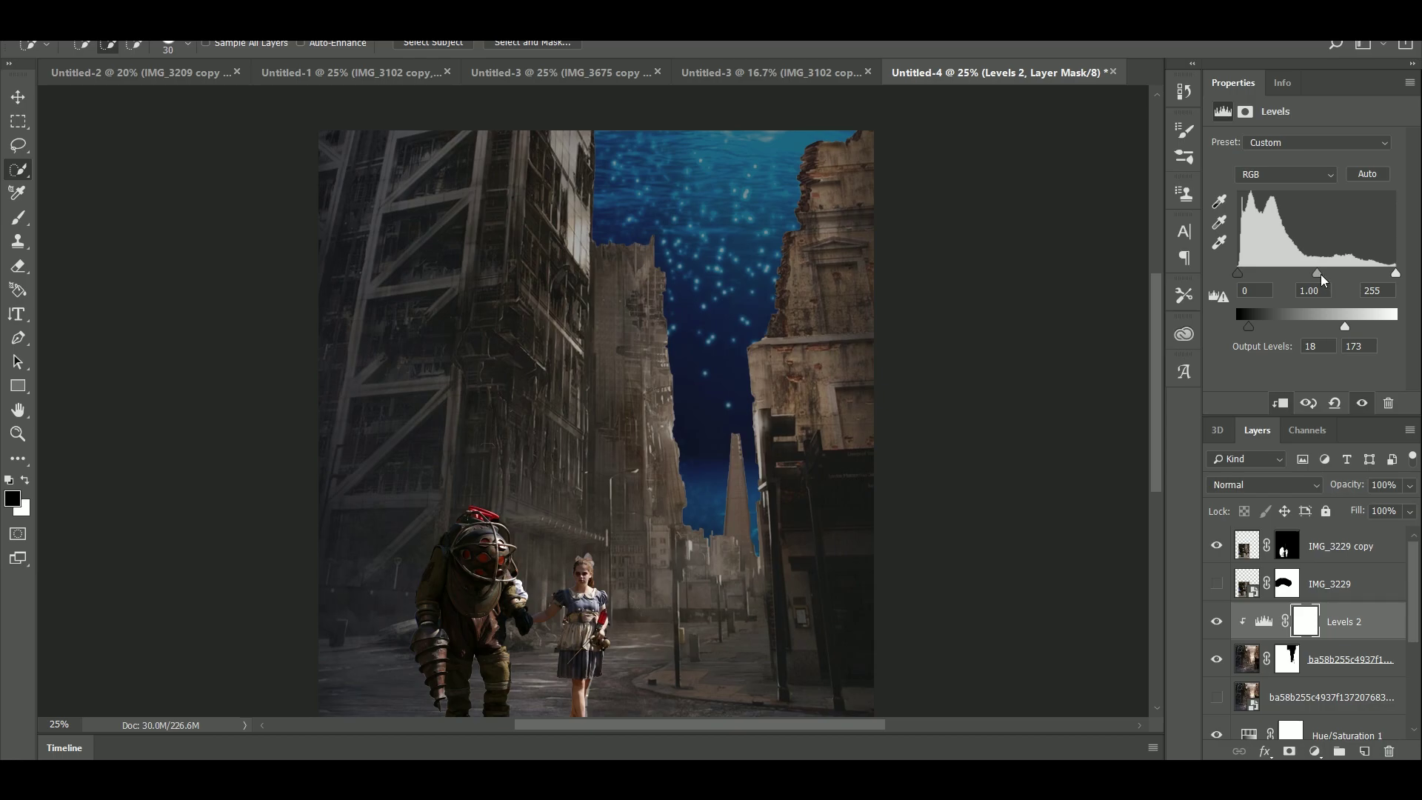
left_click_drag(1321, 275, 1387, 268)
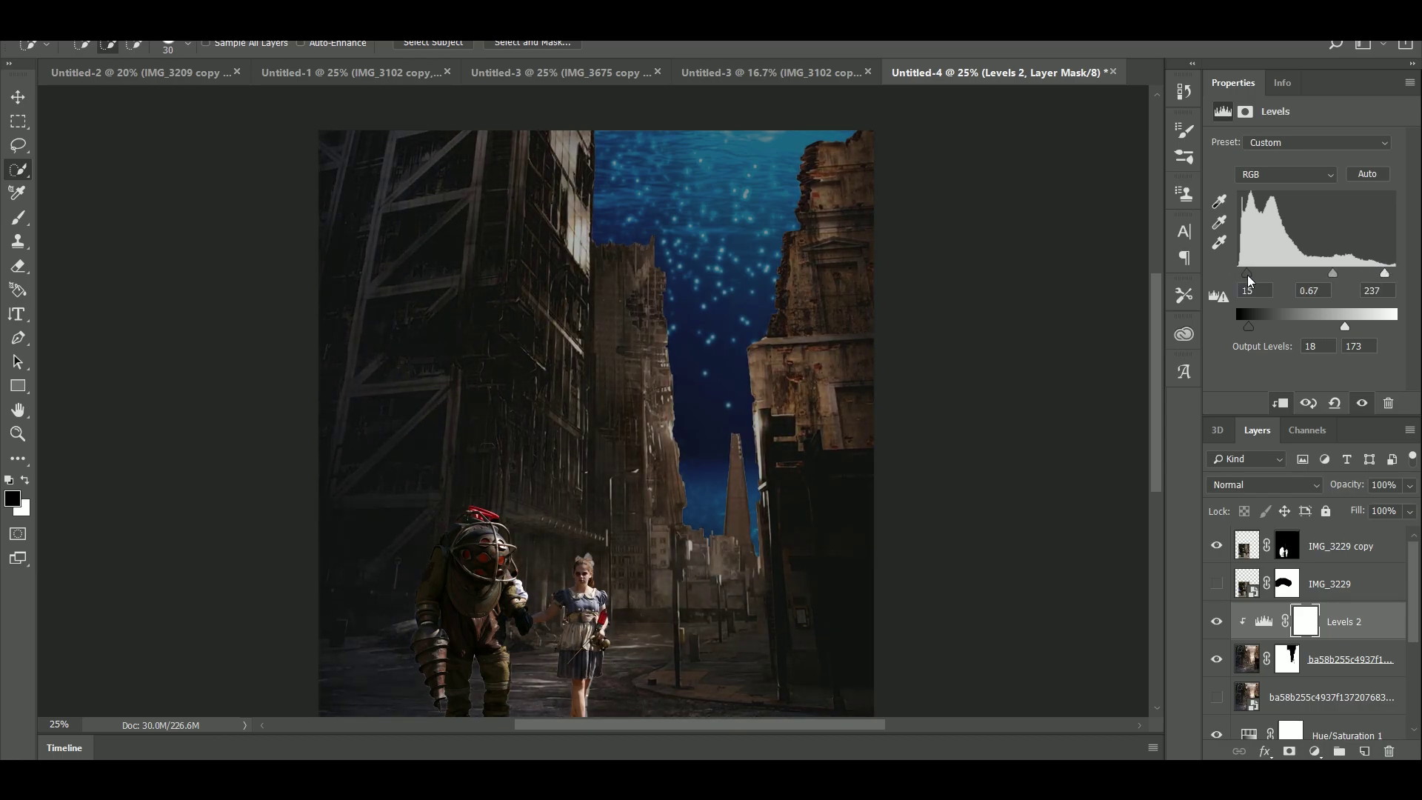
left_click(1314, 751)
left_click(1288, 500)
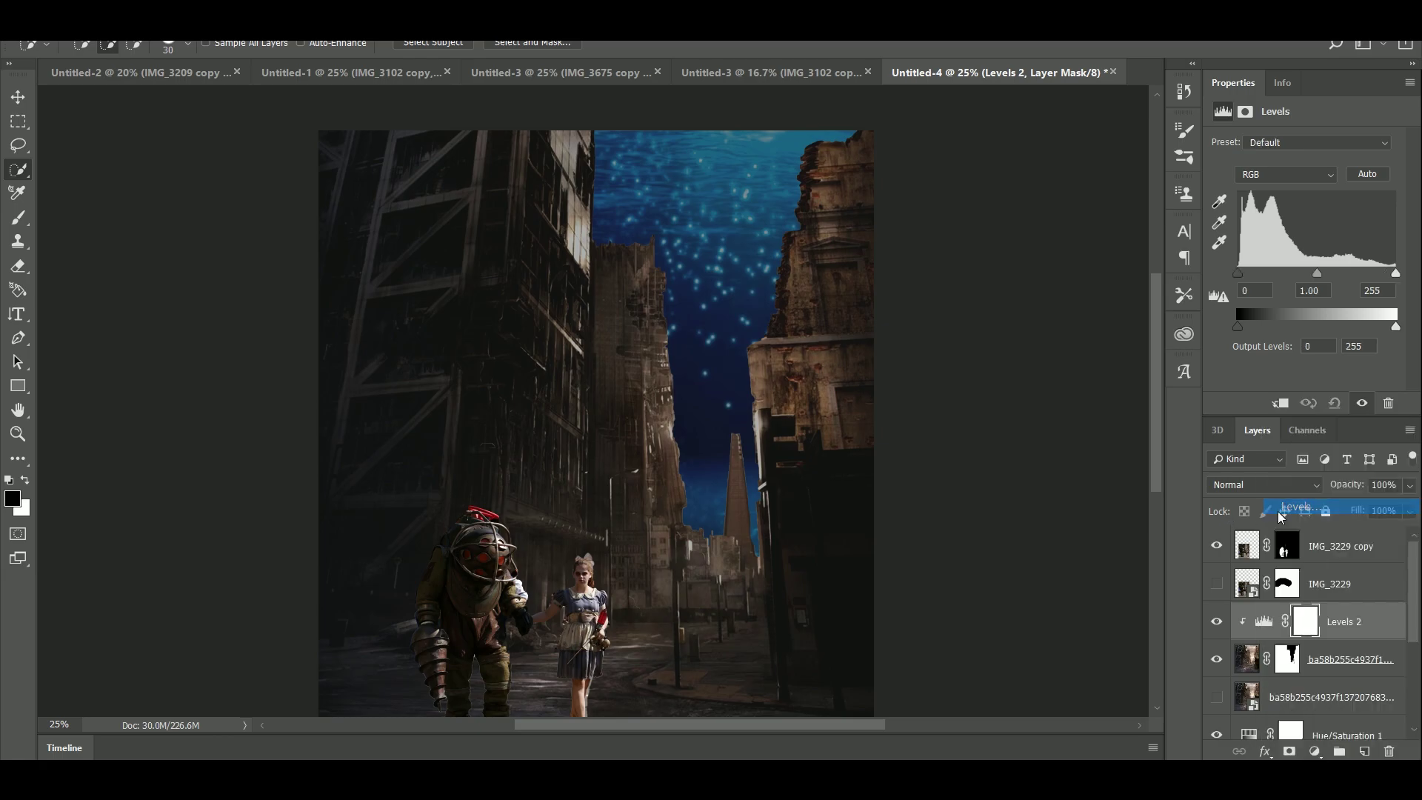
key("Delete")
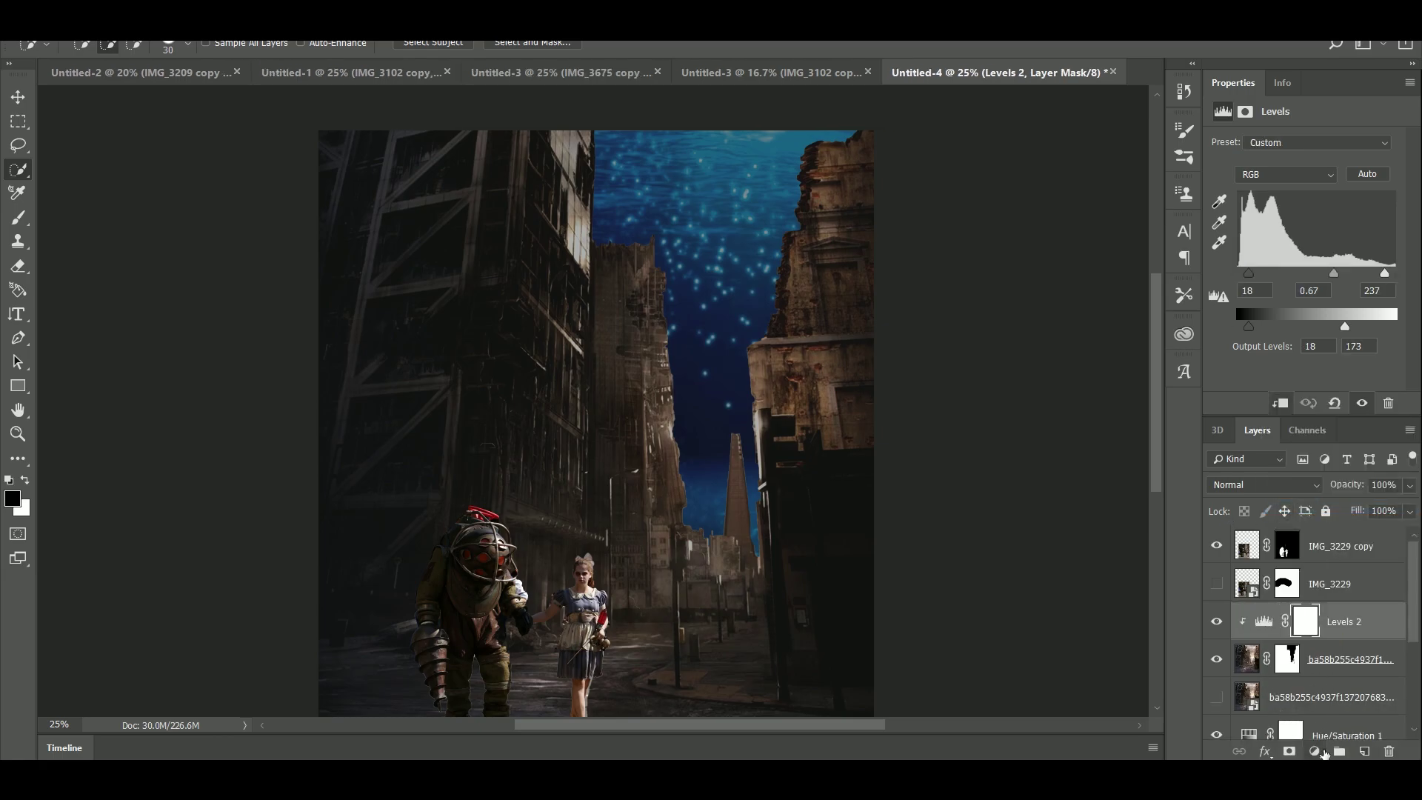
Step: Add a Curves adjustment clipped to the city layer and pull the midtones and highlights down, with a point at input 179, output 108
left_click(1314, 752)
left_click(1304, 518)
left_click(1281, 402)
left_click_drag(1250, 321, 1287, 295)
left_click_drag(1368, 210, 1348, 265)
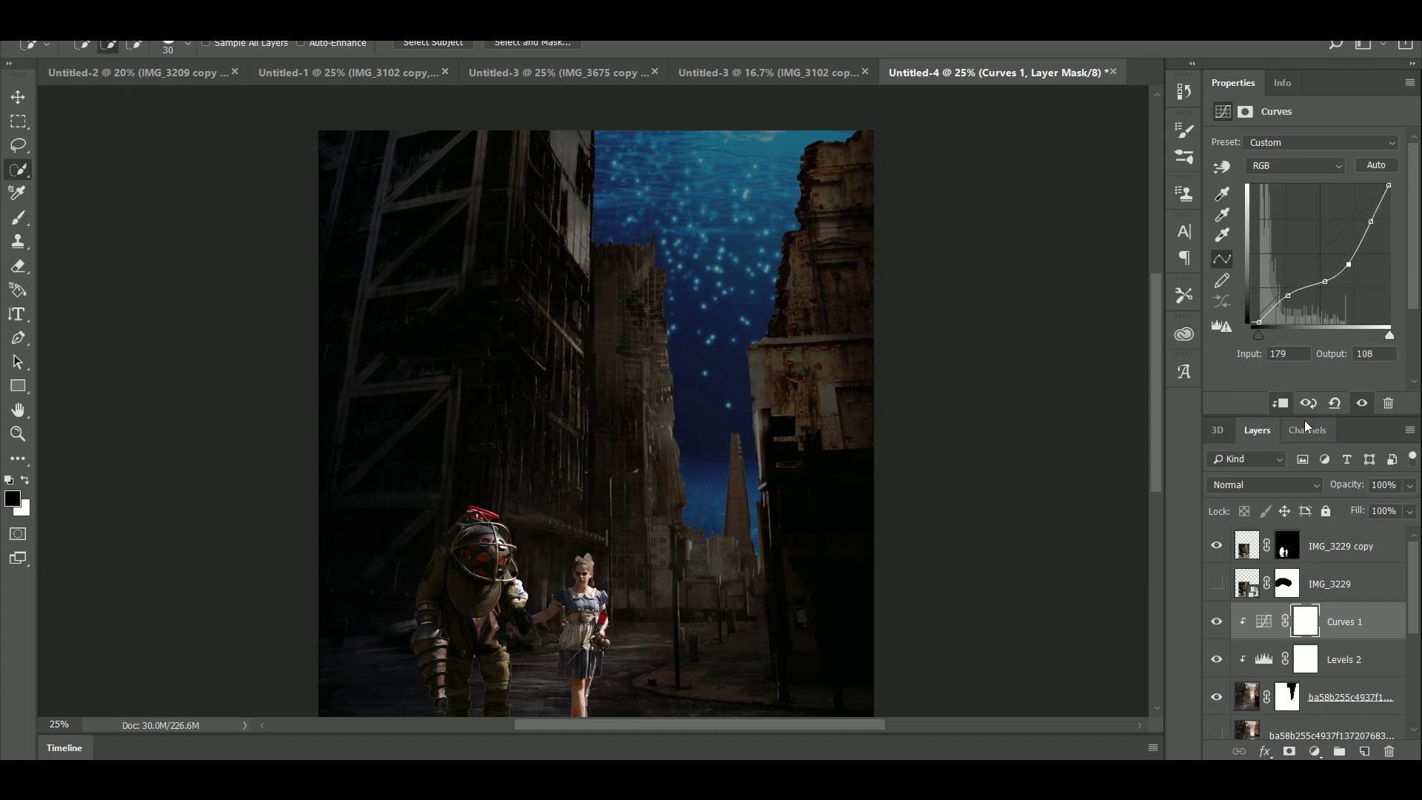
Step: Add a Hue/Saturation adjustment clipped to the city layer, shifting the hue toward green with saturation -26 and lightness +2
left_click(1314, 752)
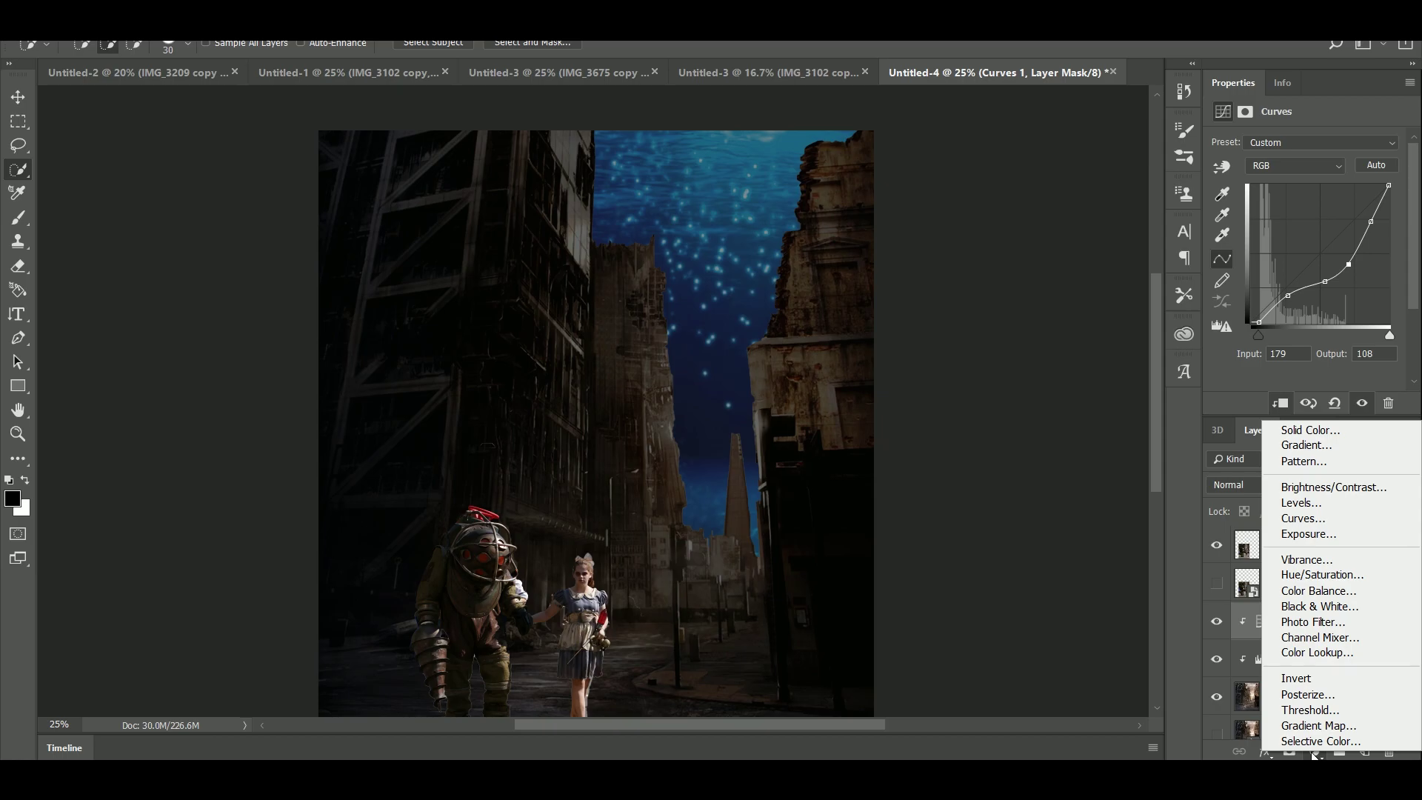
left_click(1322, 574)
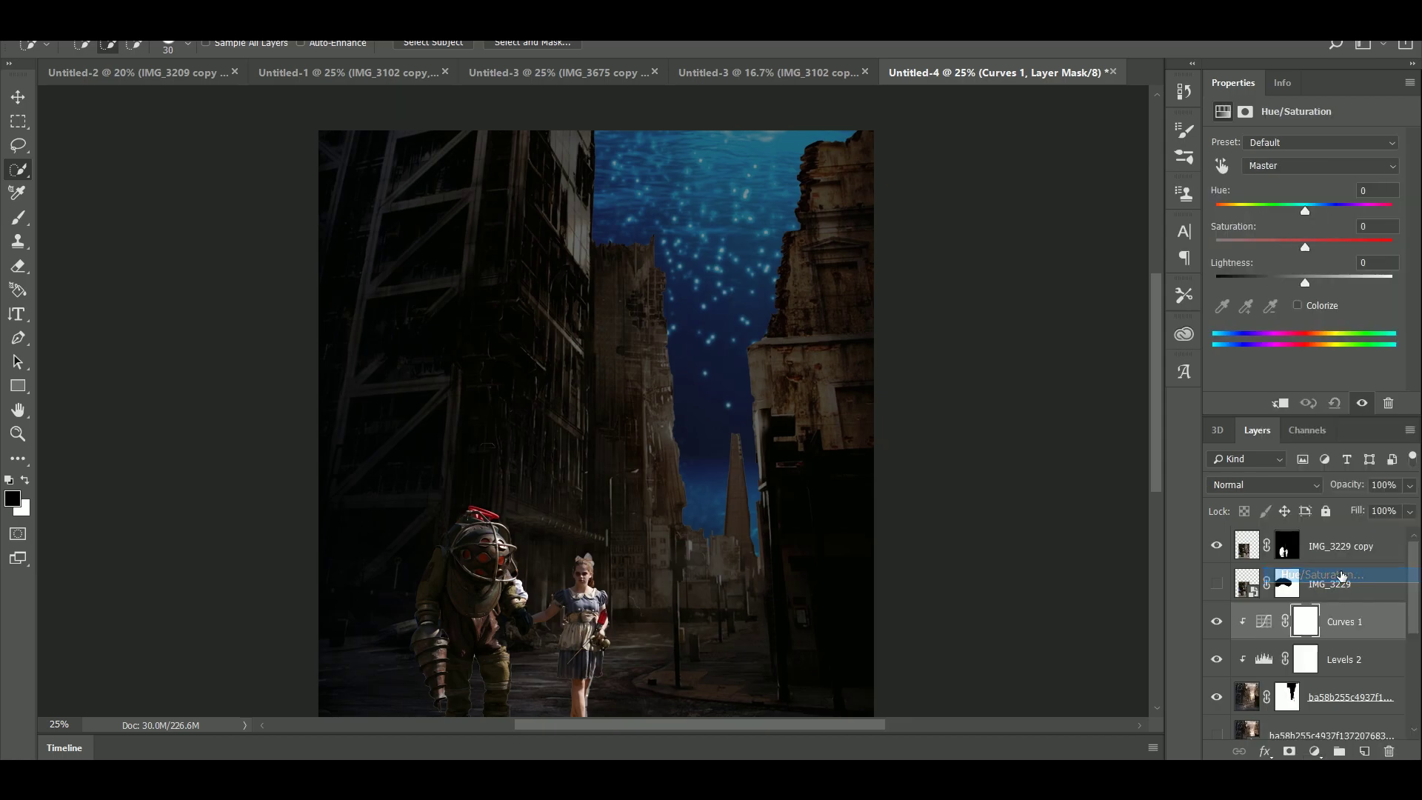
mouse_move(1305, 215)
left_mouse_down()
mouse_move(1272, 215)
mouse_move(1312, 223)
left_mouse_up()
key("ctrl+alt+g")
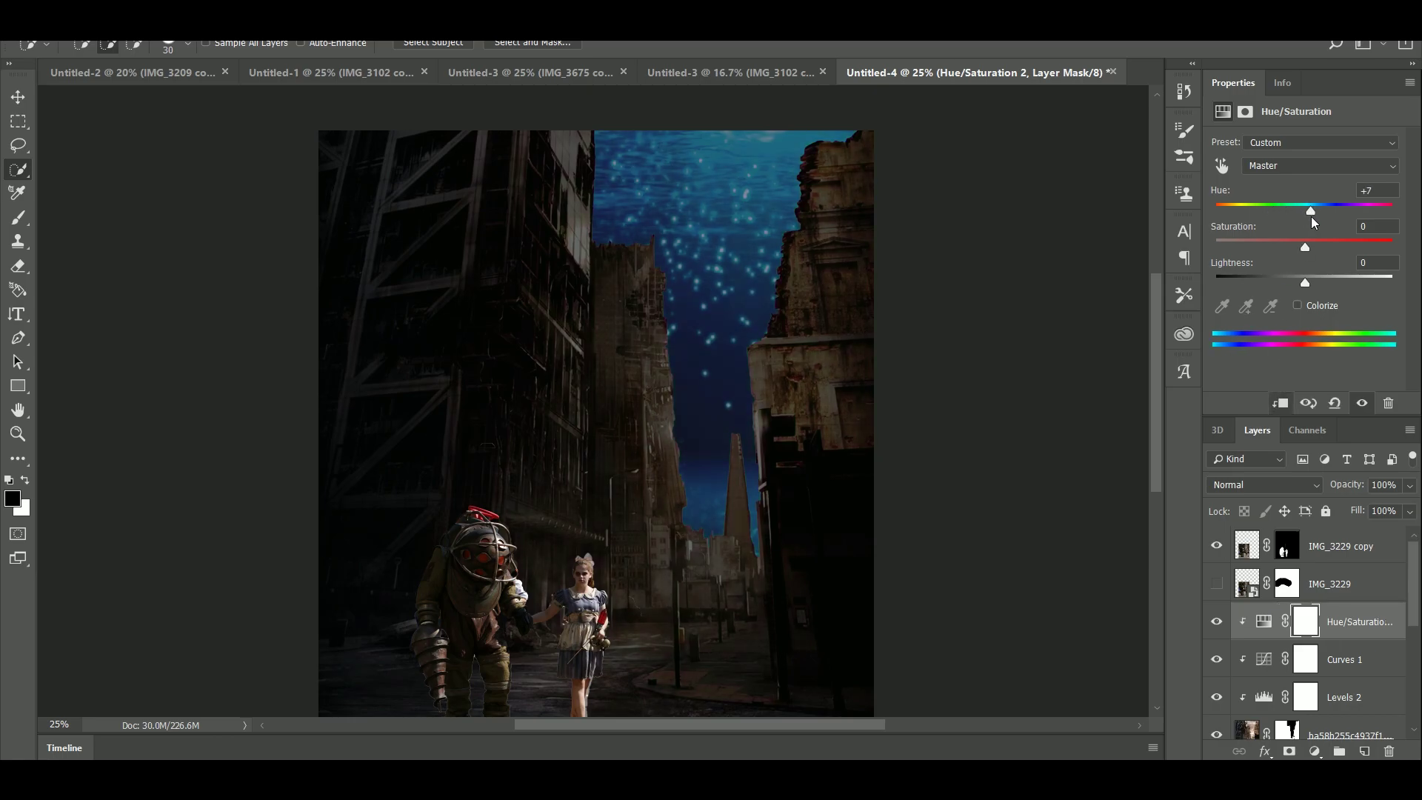
left_click_drag(1304, 278, 1306, 278)
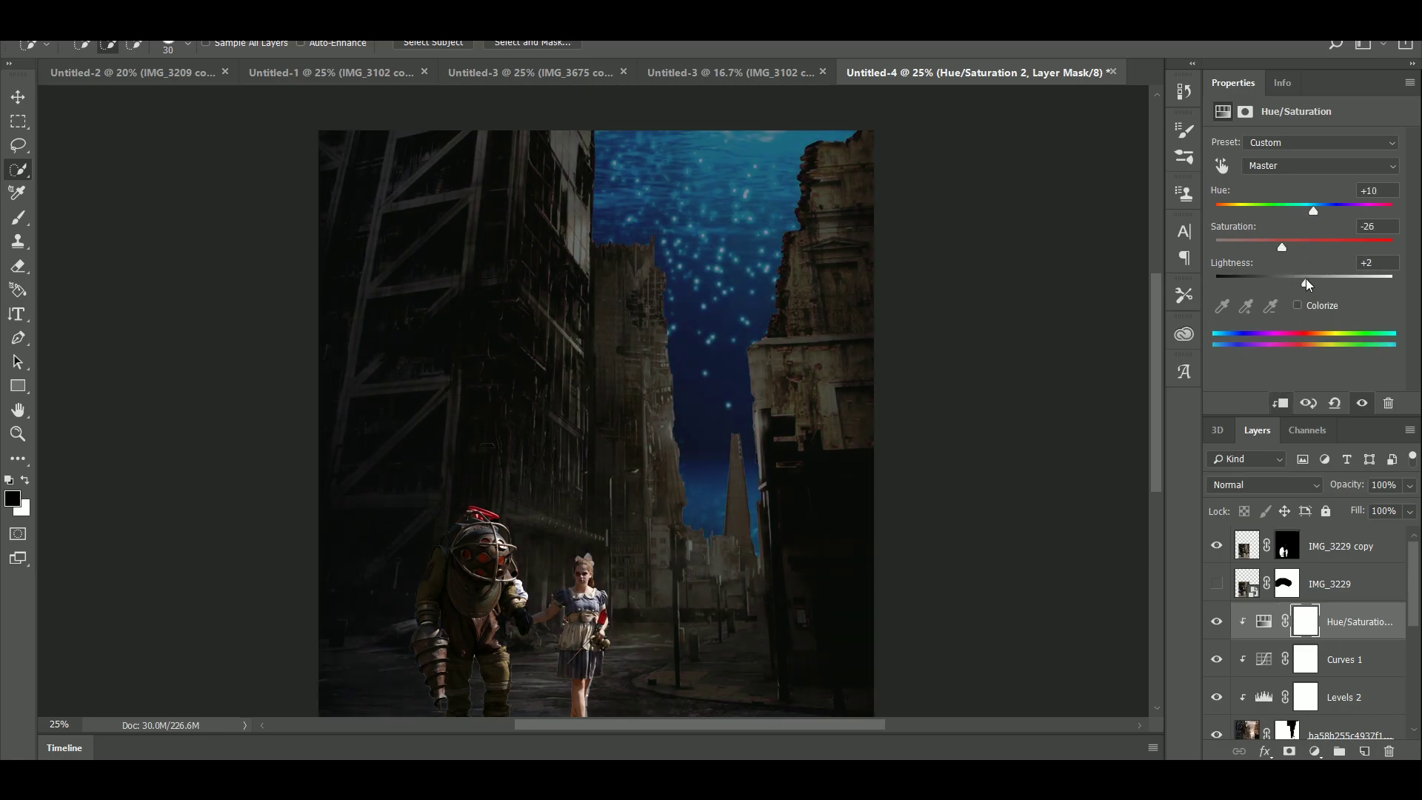
left_click_drag(1313, 222, 1331, 226)
Step: Add a Color Balance adjustment clipped to the city with midtones -14, +2 and -14, and reduce its layer opacity
left_click(1315, 752)
left_click(1318, 592)
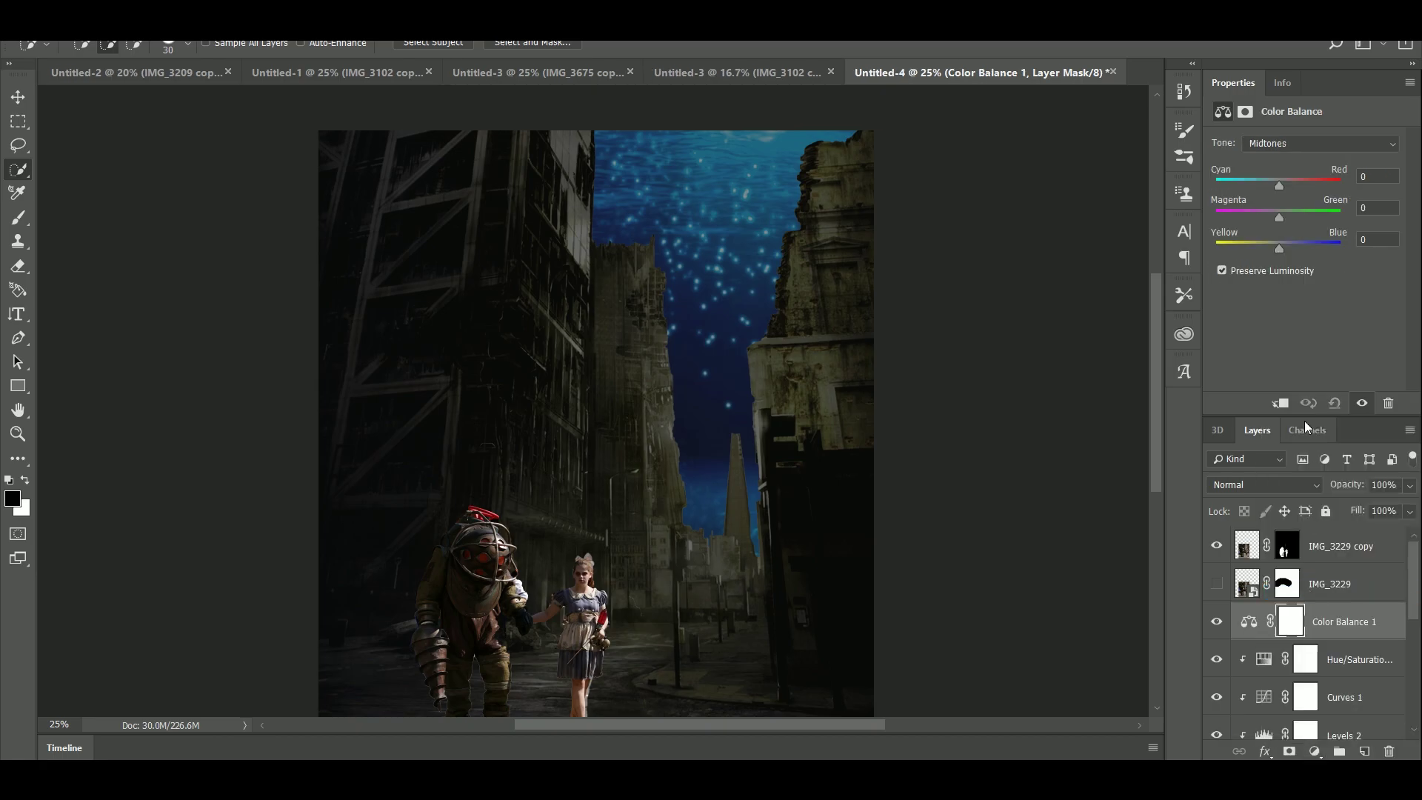
left_click_drag(1278, 188, 1270, 248)
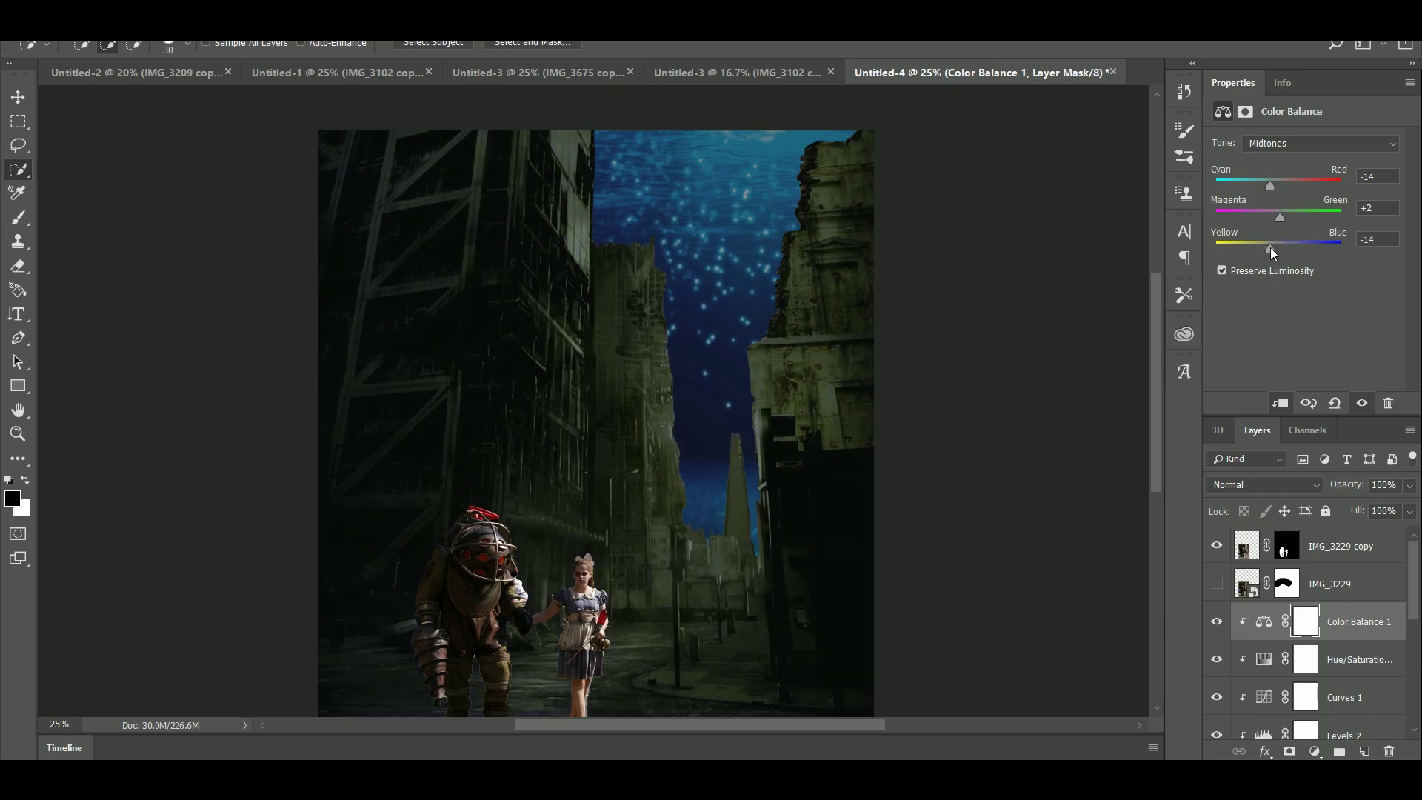
left_click(1409, 484)
left_click_drag(1410, 508, 1375, 508)
Step: Add a Curves adjustment clipped to the costumed pair, darkening the midtones with a point at input 88, output 65
left_click(1215, 584)
left_click(1249, 544)
left_click_drag(1155, 457, 1153, 510)
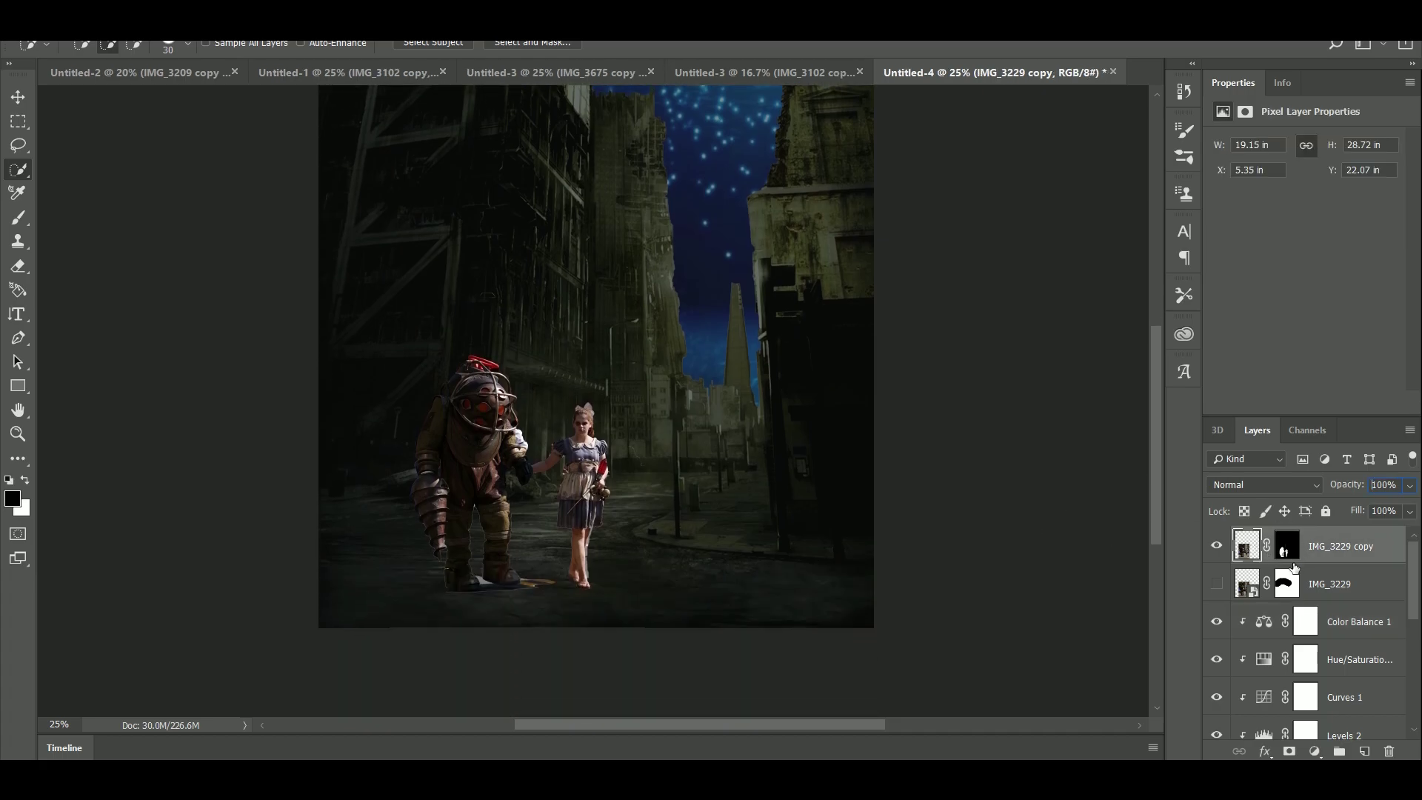
left_click(1315, 751)
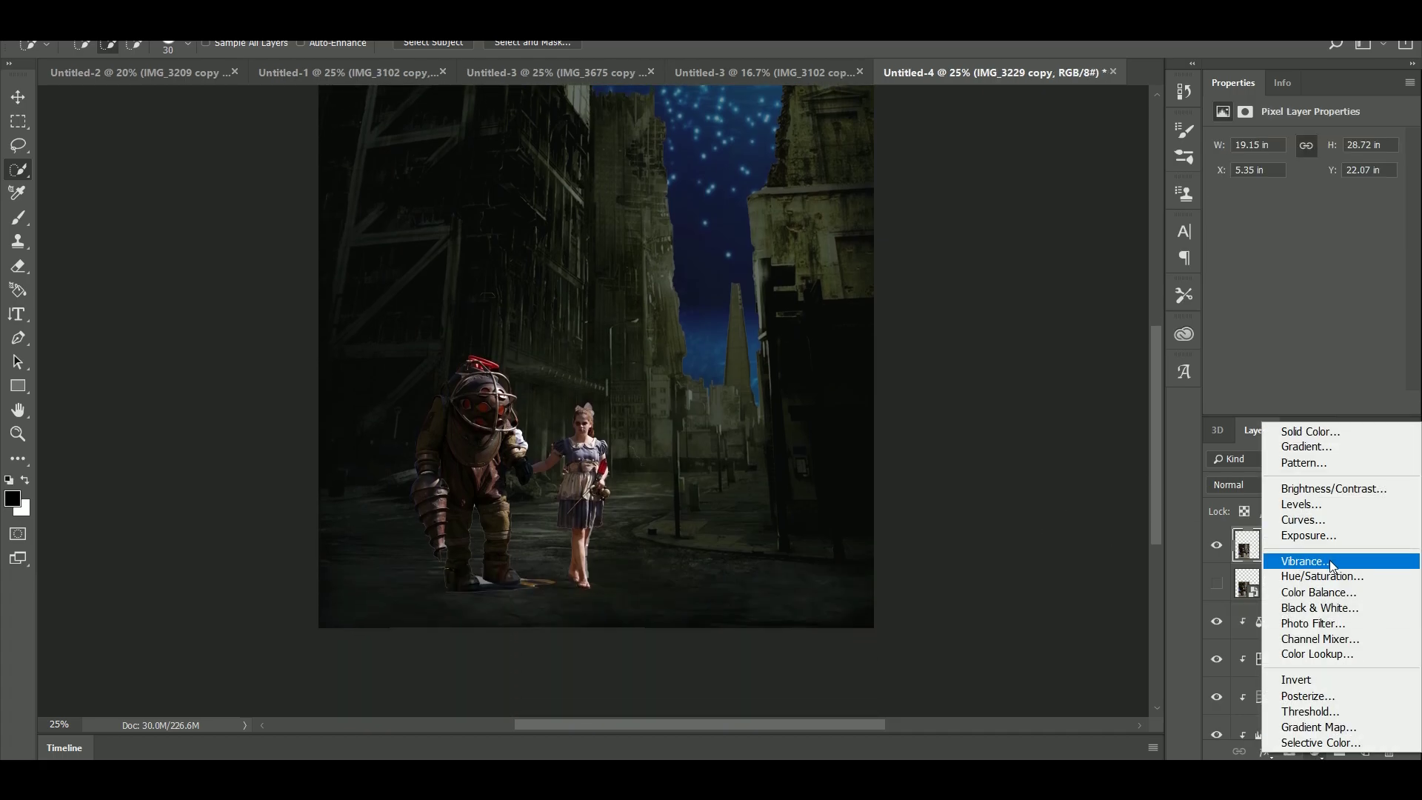
left_click(1303, 519)
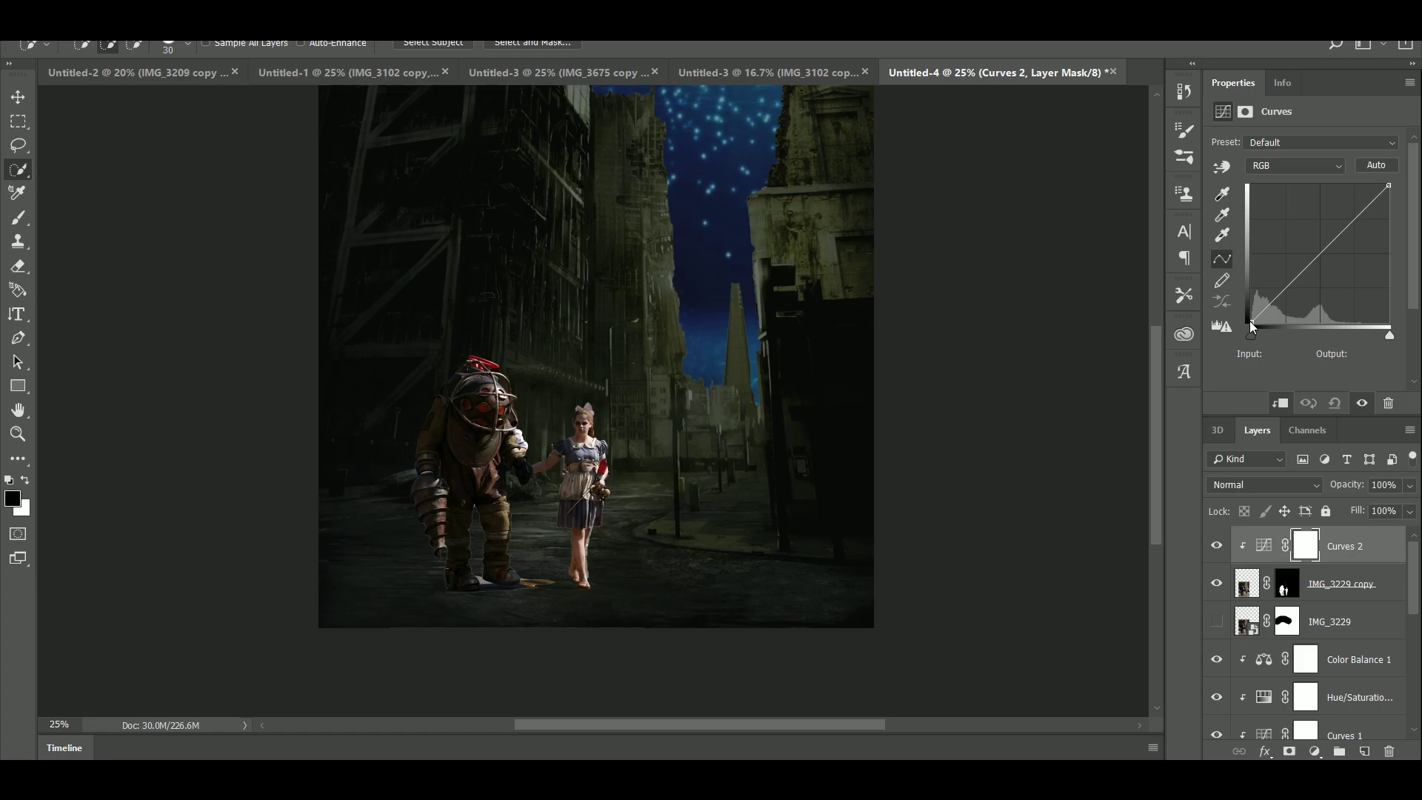
left_click_drag(1251, 323, 1256, 323)
left_click_drag(1297, 280, 1299, 287)
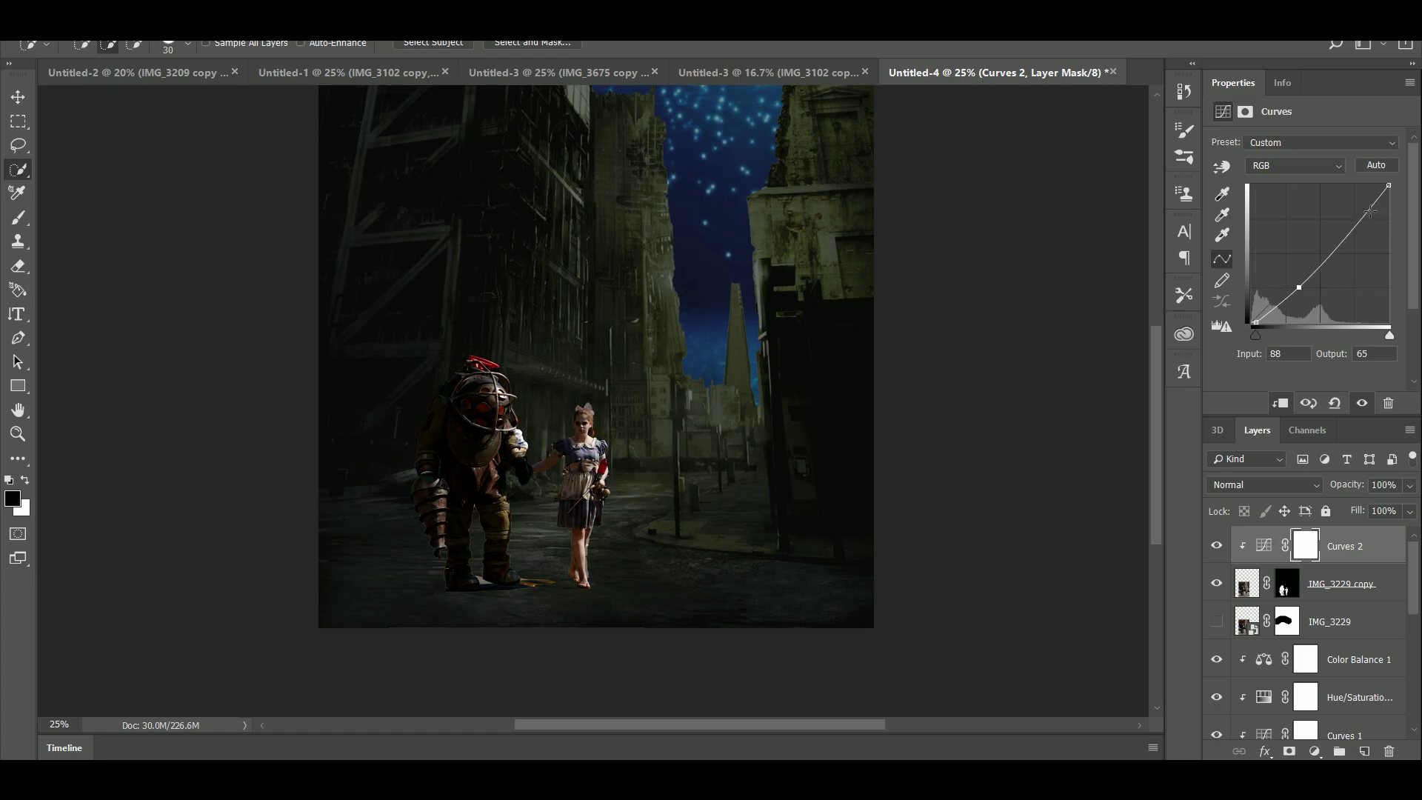
left_click_drag(1369, 211, 1330, 257)
Step: Add a Levels adjustment clipped to the costumed pair and adjust its input levels
left_click(1314, 751)
left_click(1296, 500)
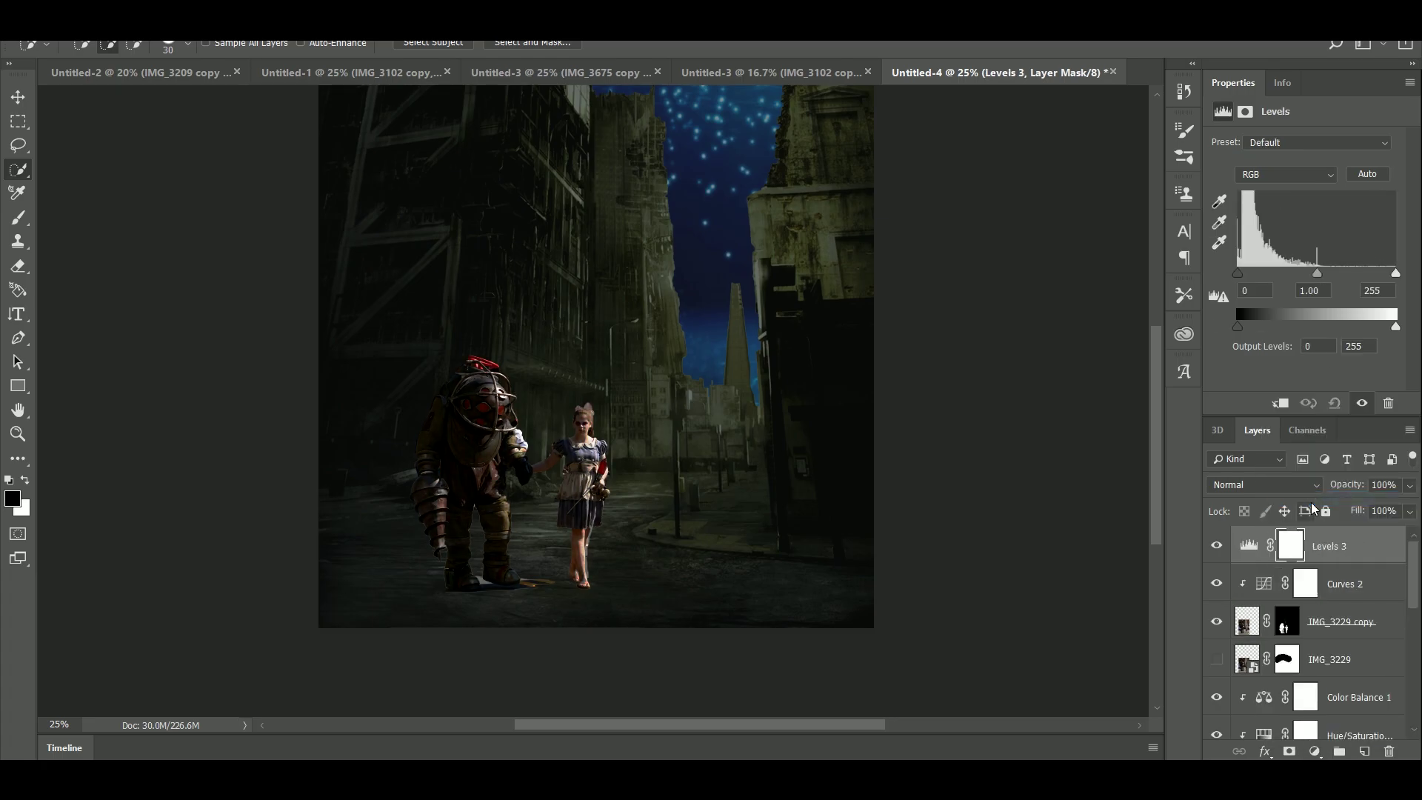
left_click_drag(1241, 279, 1262, 184)
left_click(1280, 402)
Step: Add a Color Balance adjustment clipped to the costumed pair with midtones -26, +14 and +33
left_click(1314, 751)
left_click(1321, 594)
left_click(1280, 402)
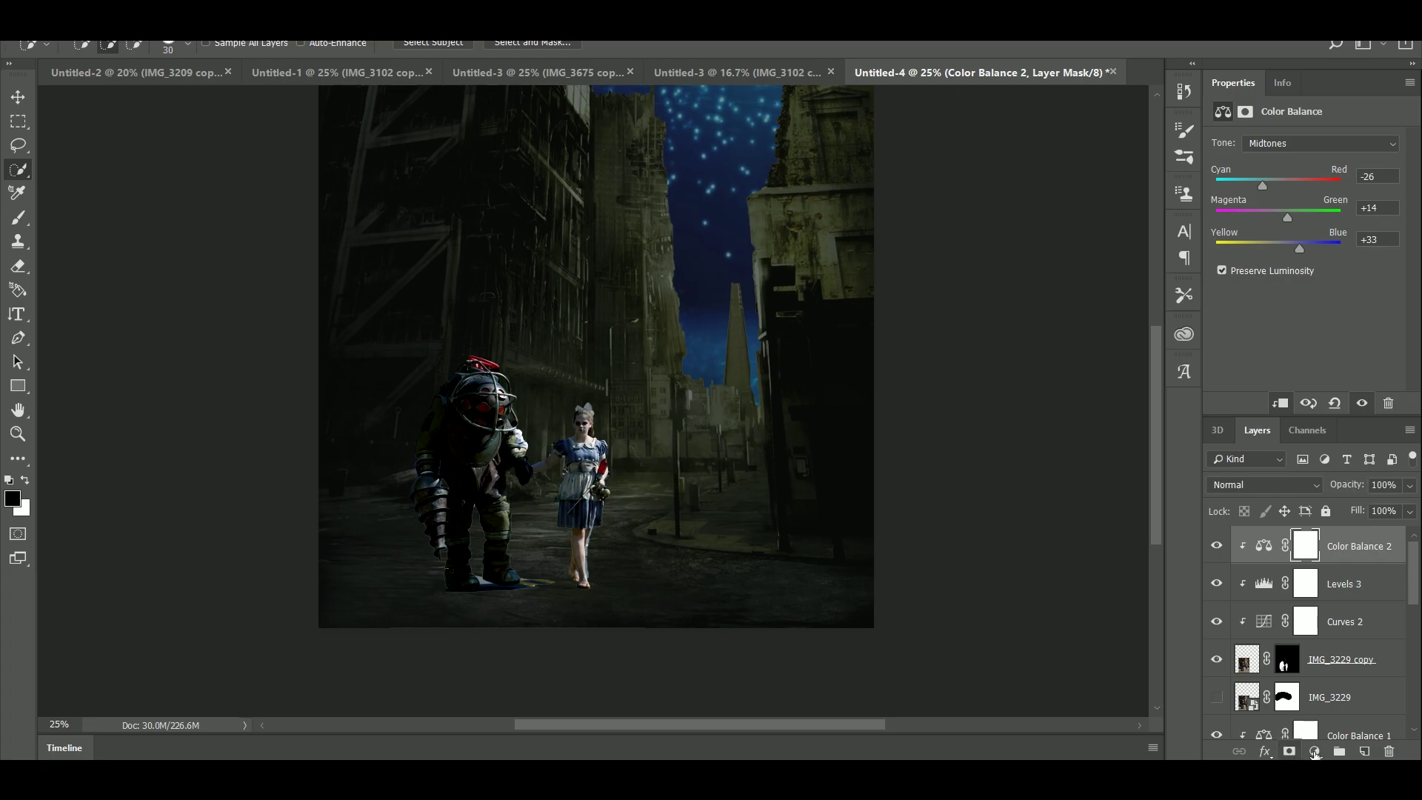
Step: Create a new layer above the pair's adjustments and set up a Soft Round brush at 90 px
left_click(1364, 751)
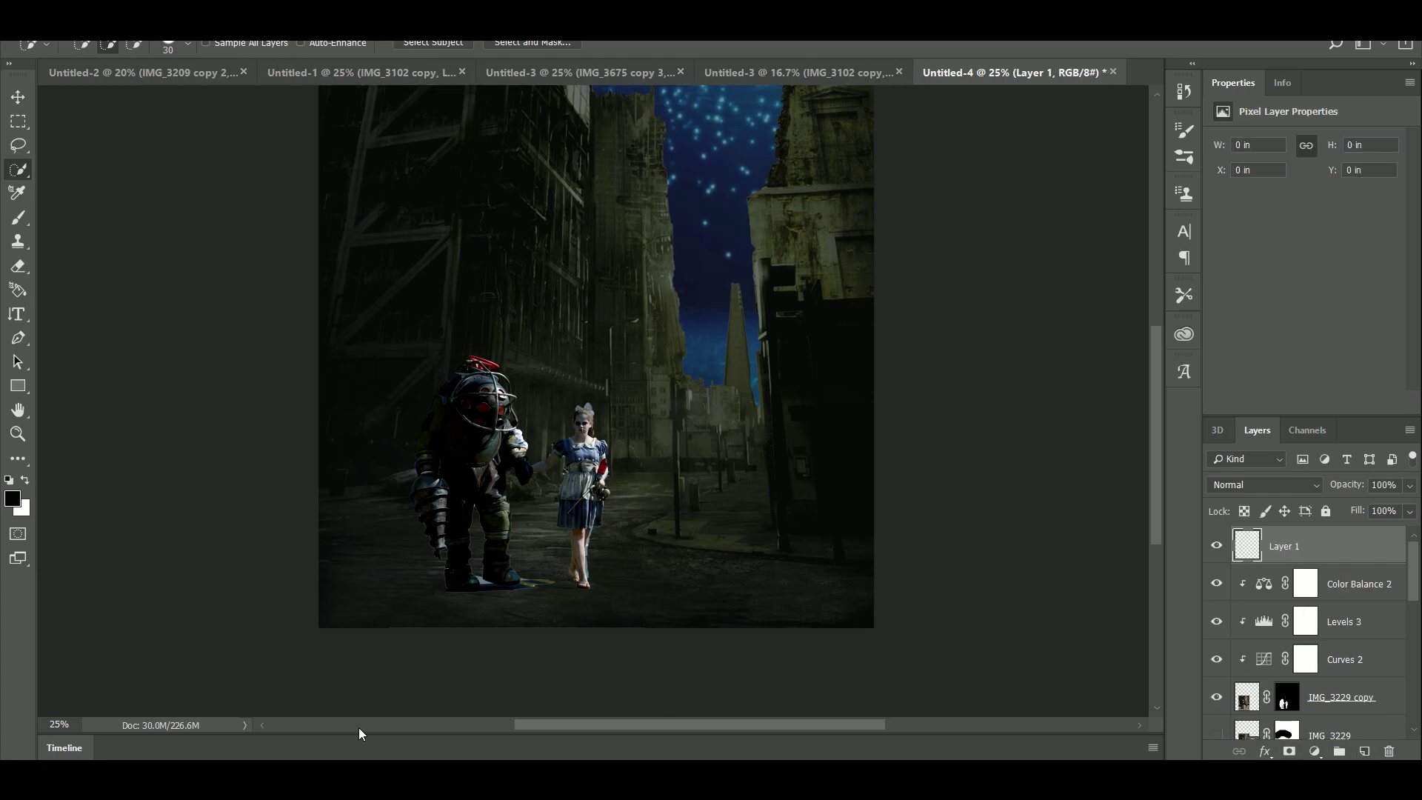
key("b")
left_click(96, 44)
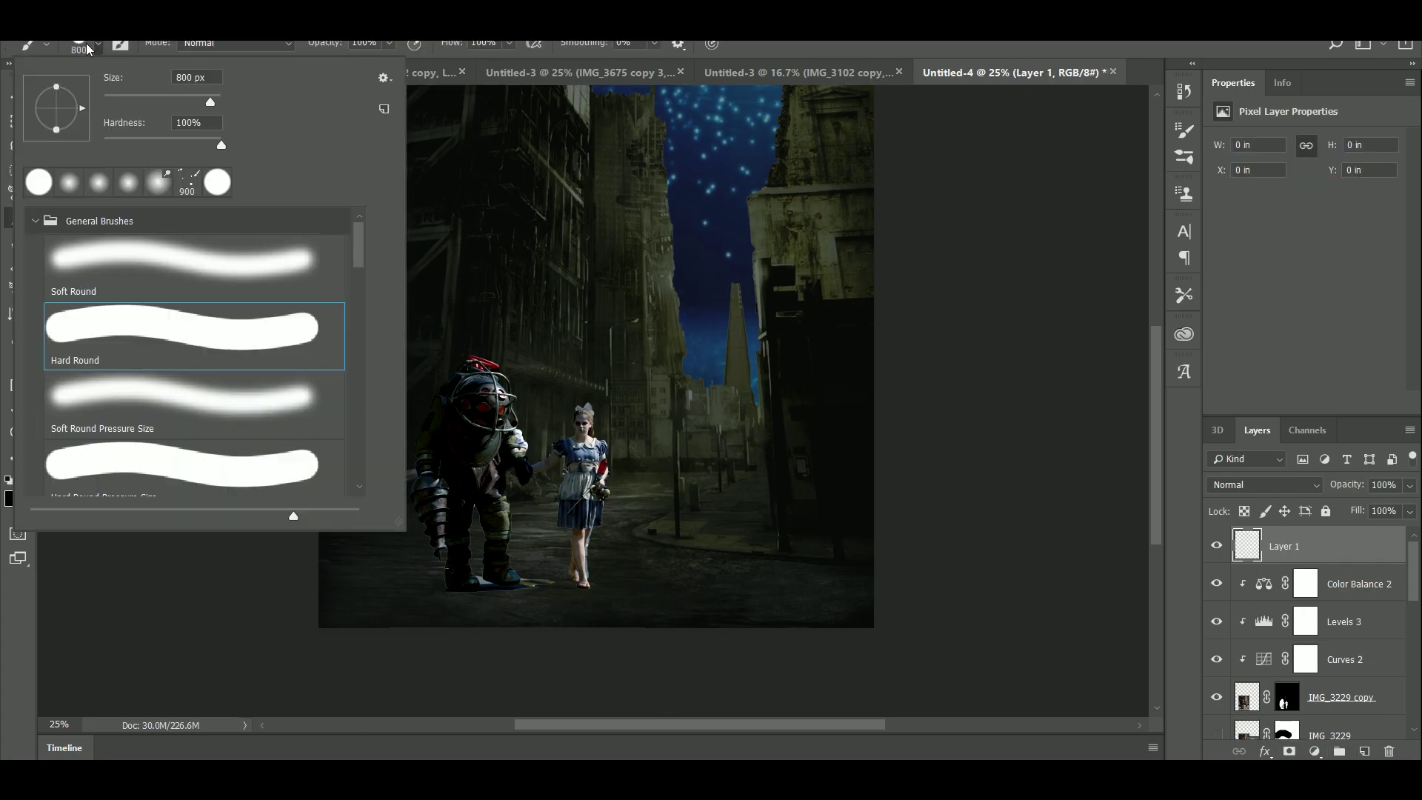
left_click(190, 263)
left_click(950, 297)
key("bracketleft")
key("bracketleft")
key("bracketleft")
key("bracketleft")
key("bracketleft")
key("bracketleft")
key("bracketleft")
key("bracketleft")
key("bracketleft")
key("bracketleft")
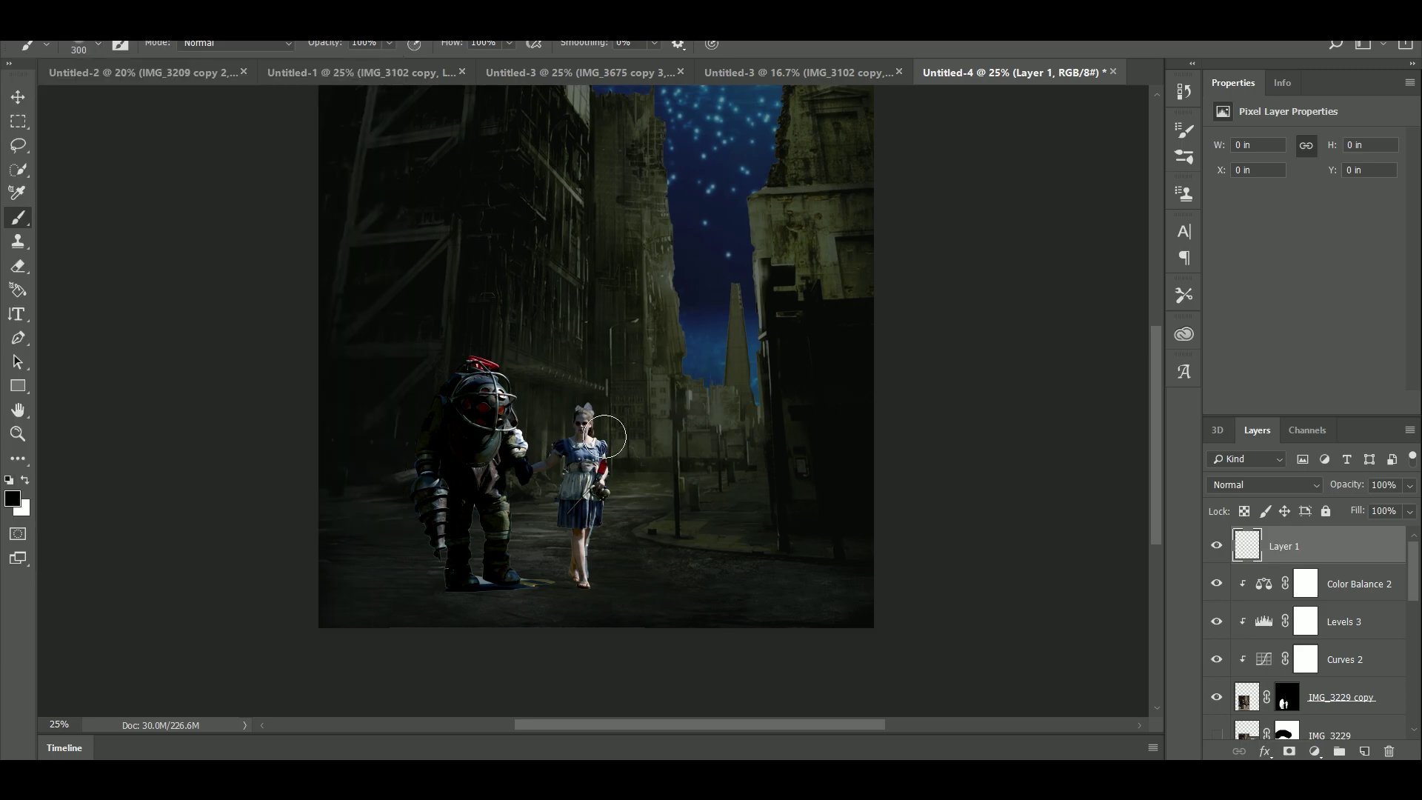
Step: Paint highlight strokes in colour af9b4b over the girl's face, body and legs and the armoured figure's torso, arms and legs
left_click(12, 501)
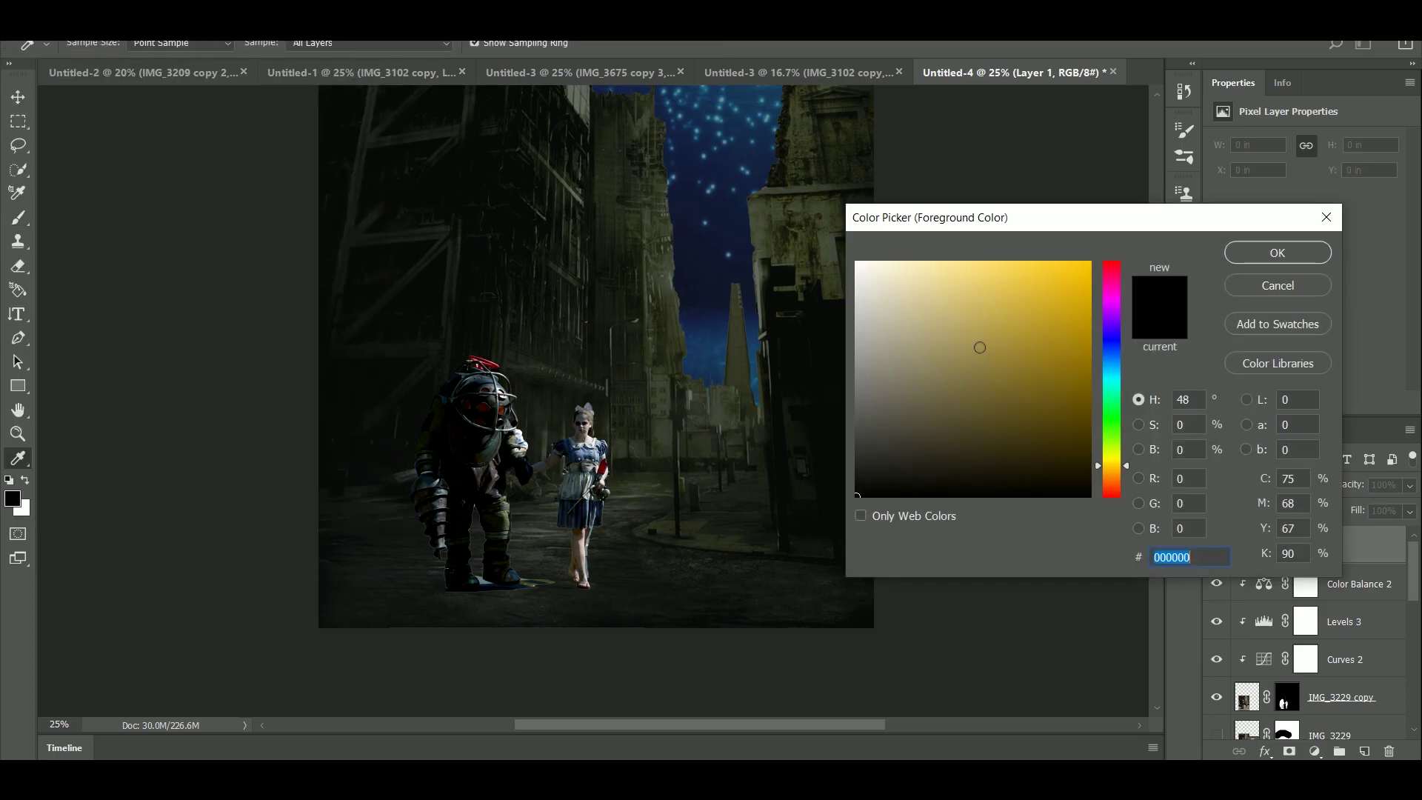
left_click(989, 336)
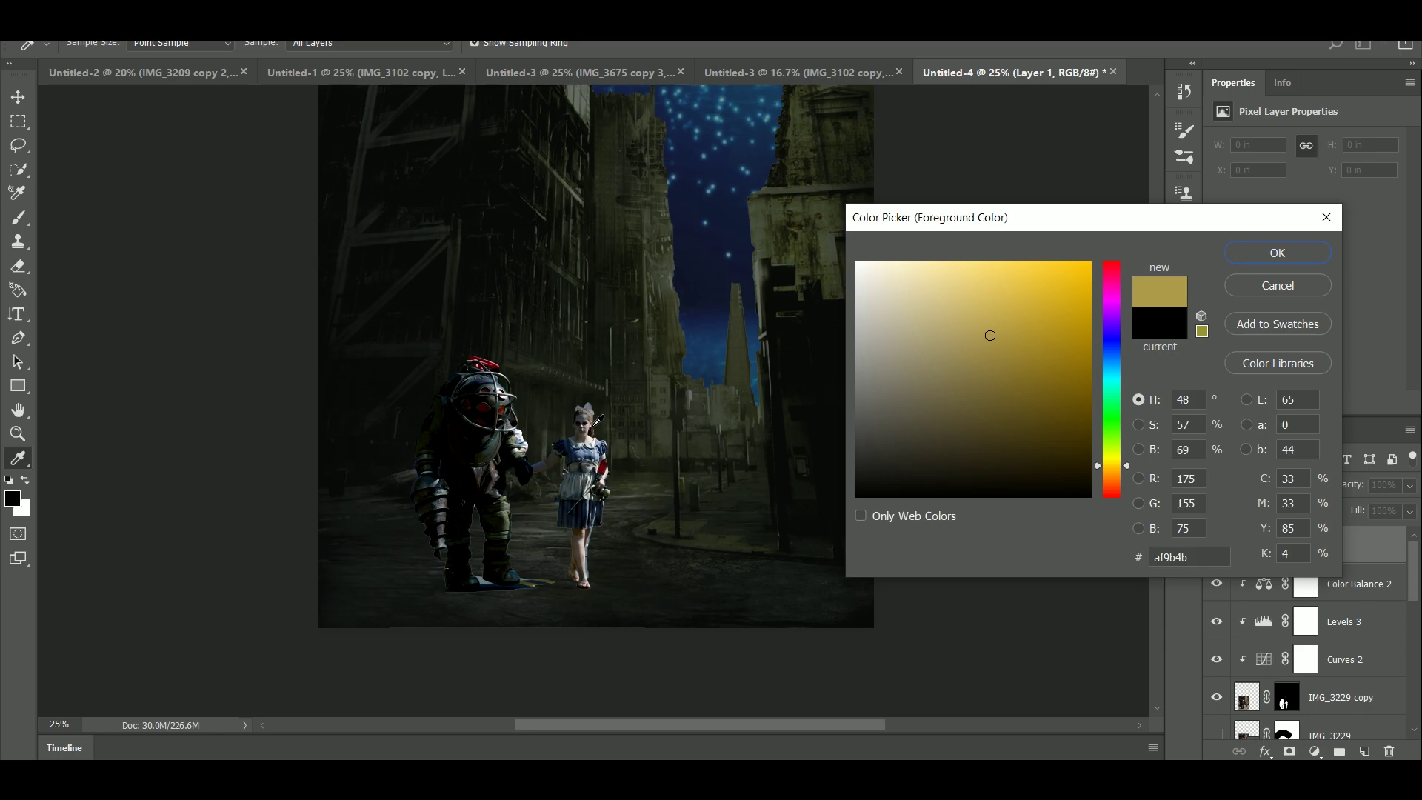
left_click(1288, 254)
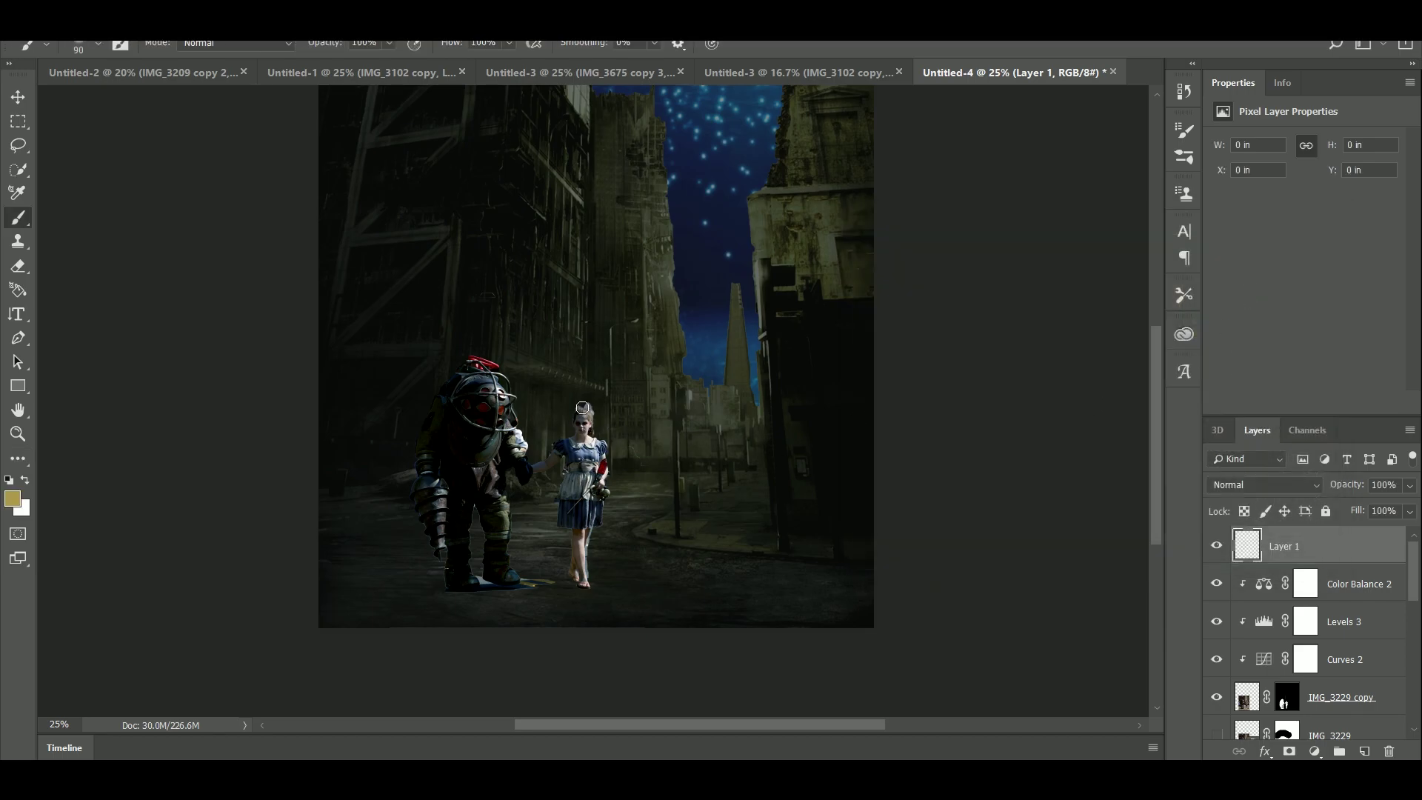
left_click_drag(583, 409, 593, 493)
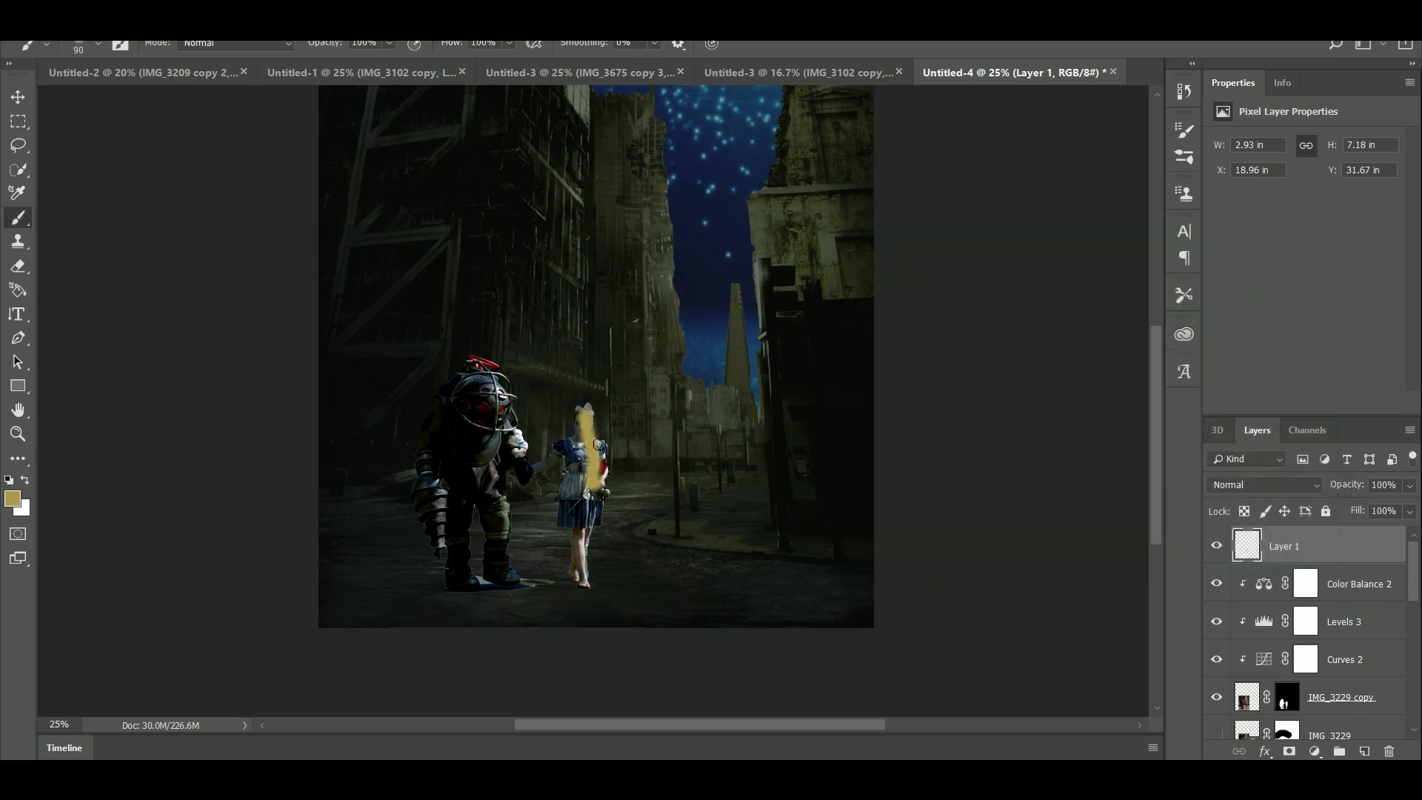
mouse_move(599, 445)
left_mouse_down()
mouse_move(582, 459)
mouse_move(587, 559)
mouse_move(588, 493)
left_mouse_up()
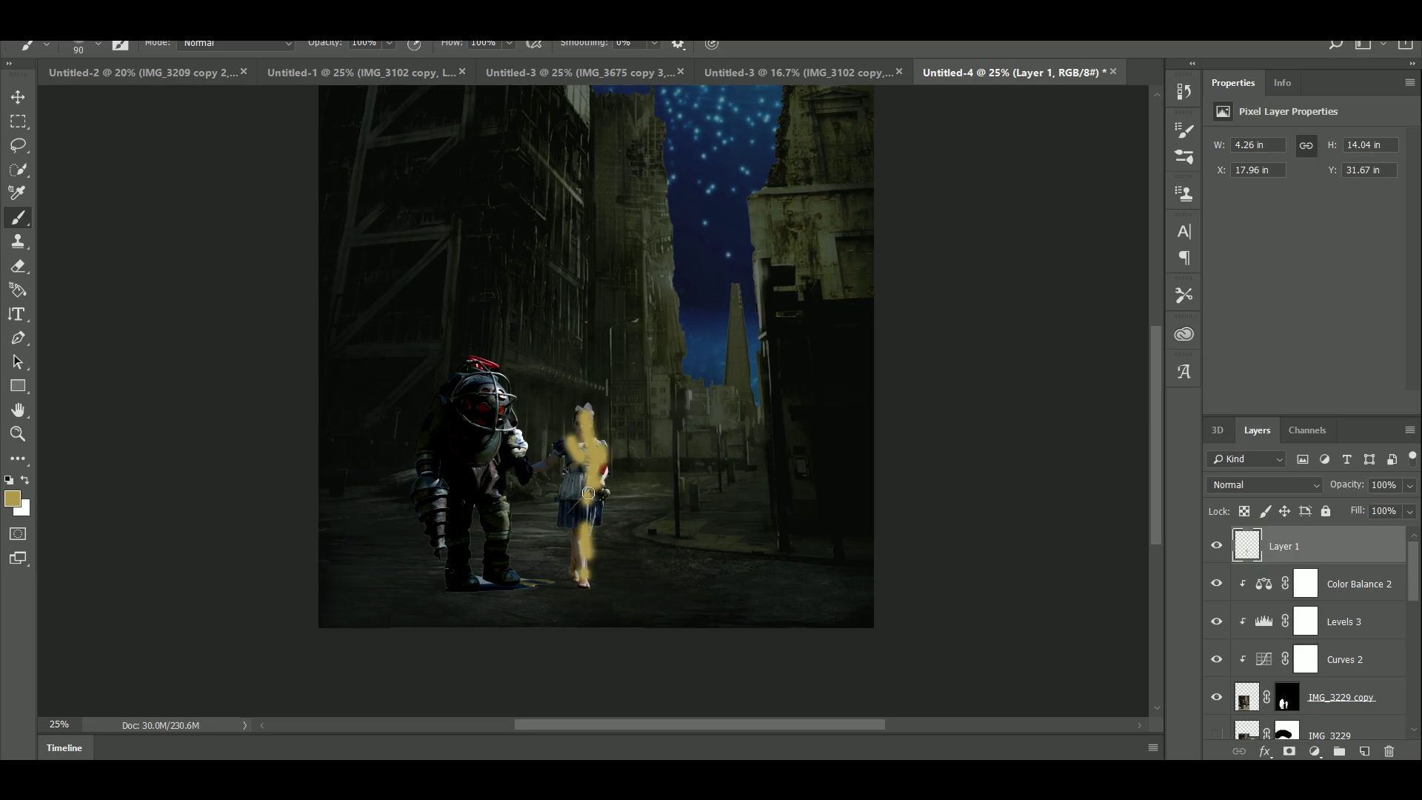
mouse_move(483, 474)
left_mouse_down()
mouse_move(500, 448)
mouse_move(488, 396)
mouse_move(524, 451)
left_mouse_up()
mouse_move(443, 479)
left_mouse_down()
mouse_move(442, 506)
mouse_move(435, 478)
left_mouse_up()
left_click_drag(493, 490, 506, 560)
left_click_drag(468, 572, 512, 578)
Step: Set the painted highlight layer to Soft Light with 57% opacity and 71% fill
left_click(1407, 487)
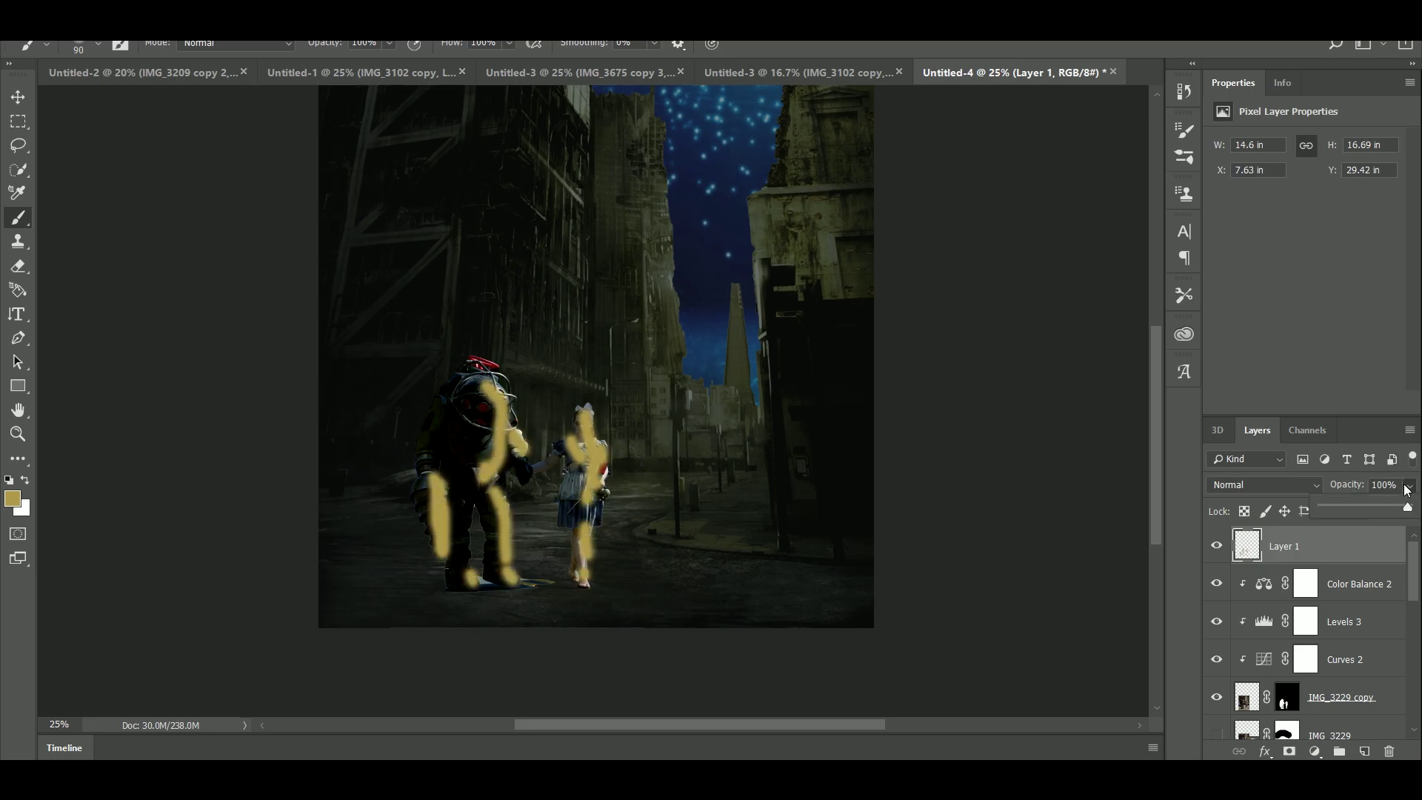
mouse_move(1407, 508)
left_mouse_down()
mouse_move(1344, 516)
mouse_move(1377, 535)
left_mouse_up()
left_click(1409, 510)
left_click(1262, 485)
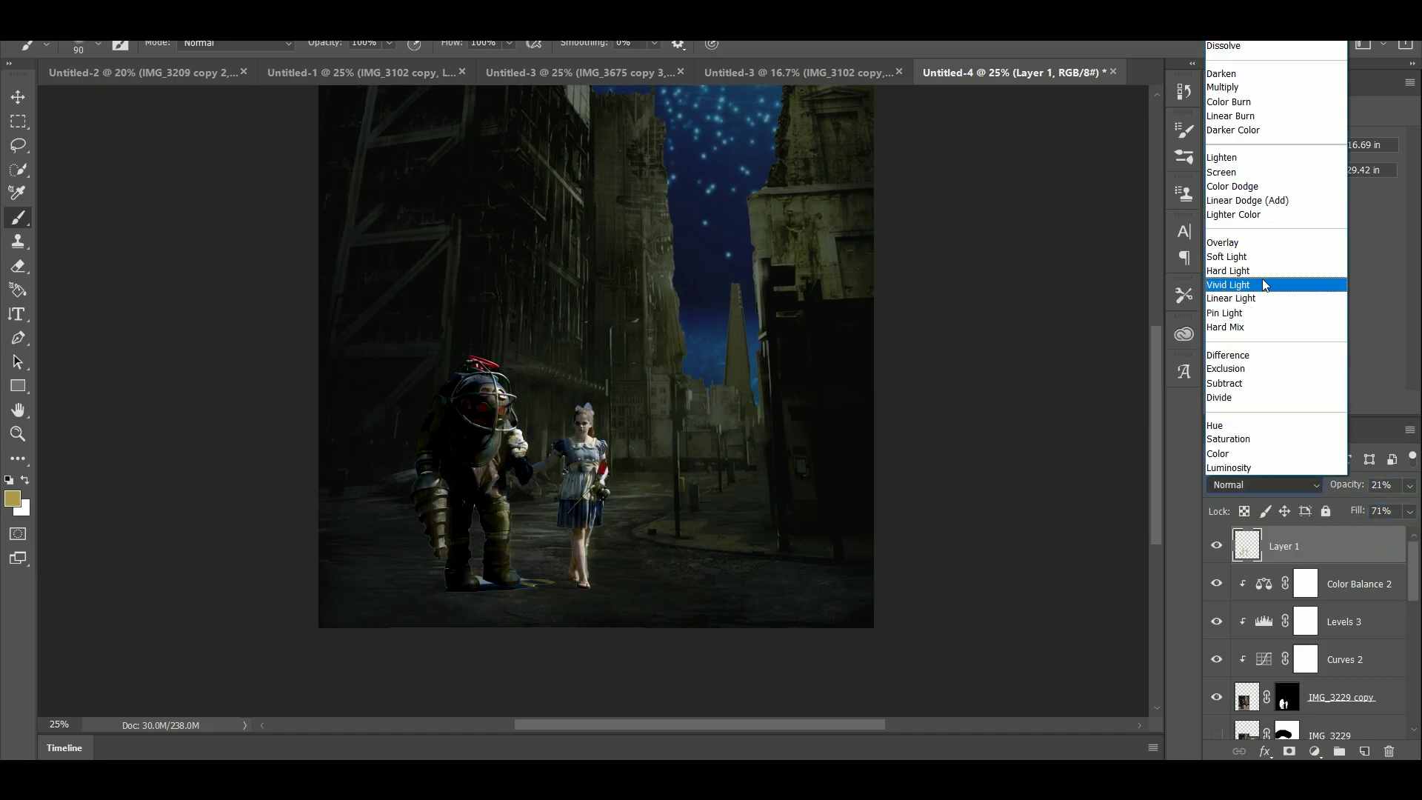
left_click(1257, 263)
left_click(1409, 485)
mouse_move(1359, 514)
left_mouse_down()
mouse_move(1407, 515)
mouse_move(1327, 516)
mouse_move(1374, 517)
left_mouse_up()
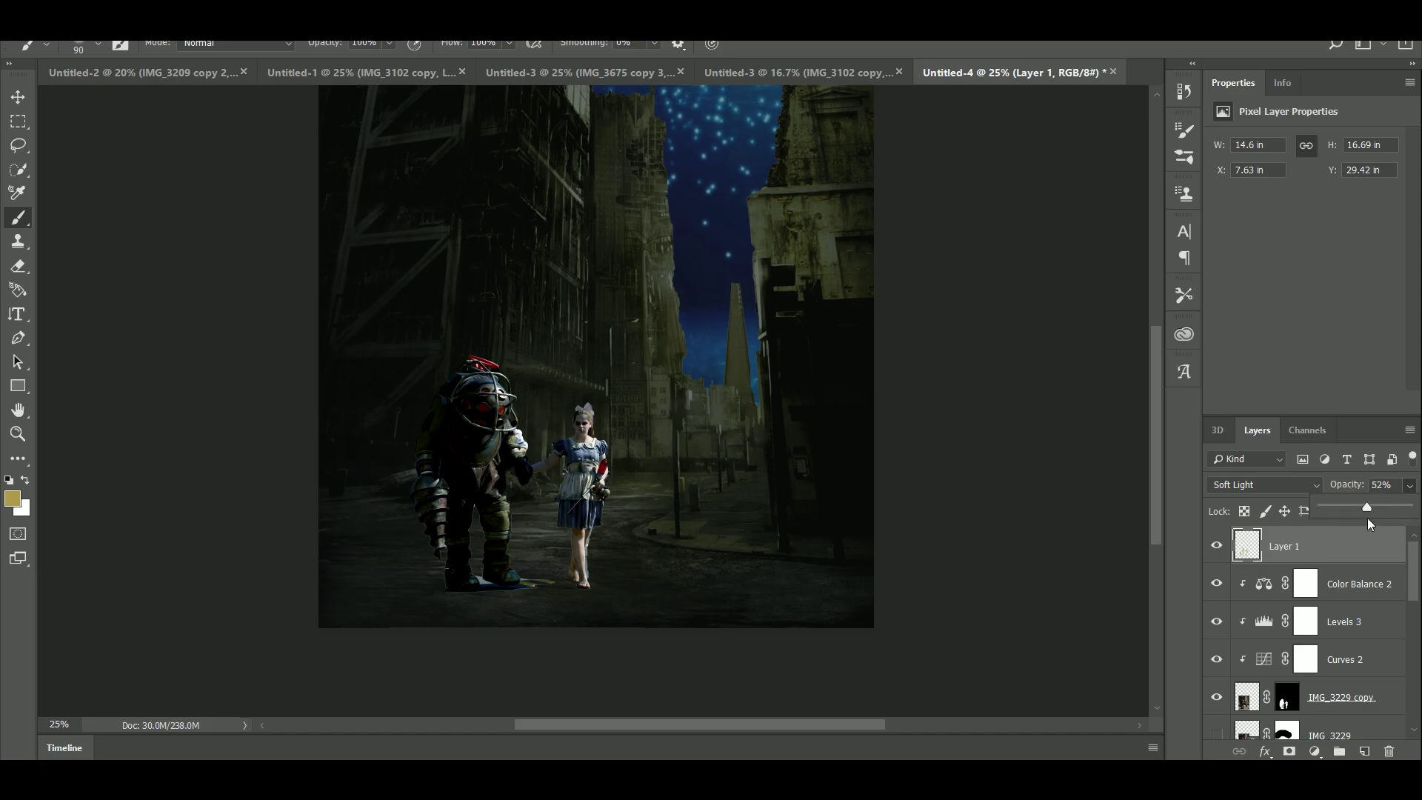
left_click(1411, 486)
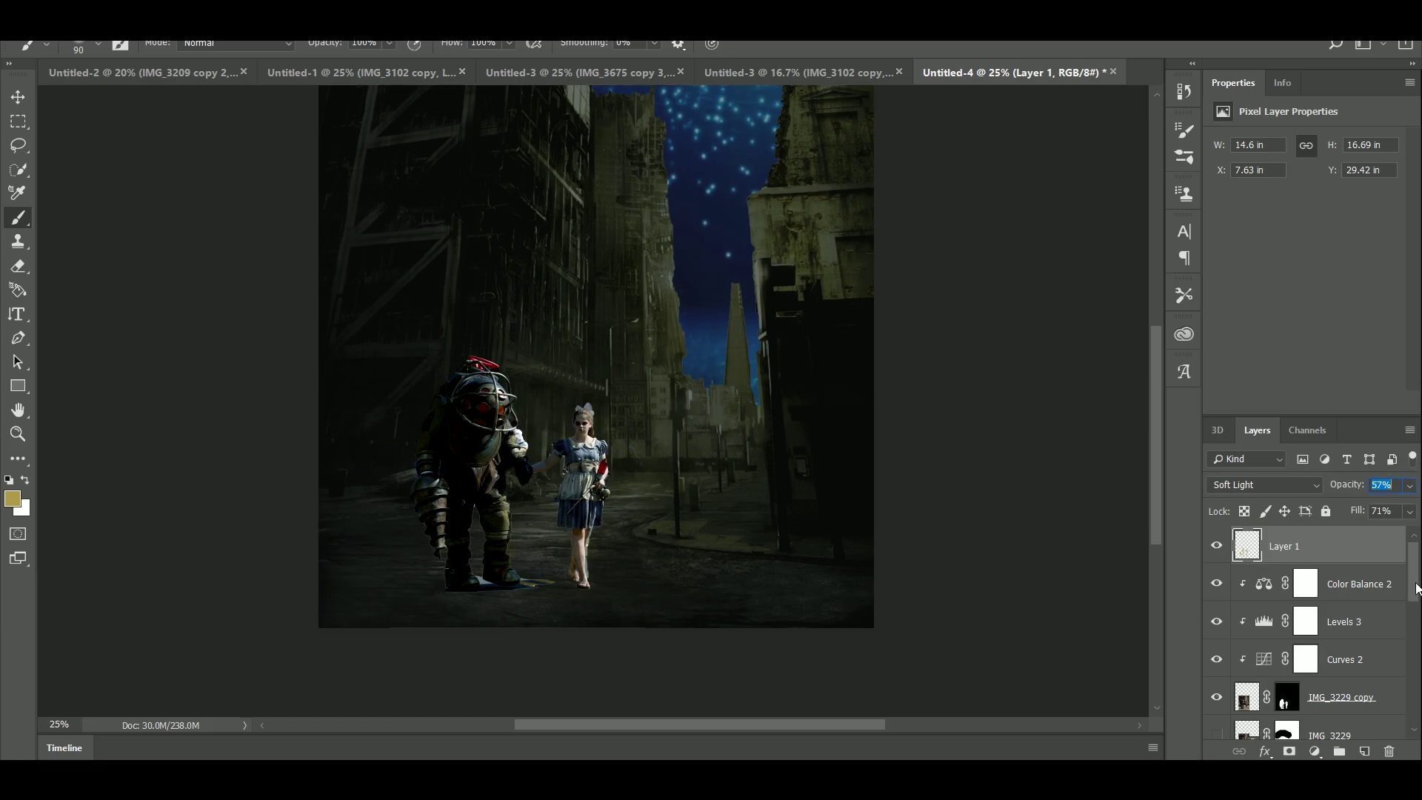
Step: Clean up the leftover ground around the feet in the pair's layer mask and add a new clipped layer above it
scroll(1416, 588, "down", 3)
left_click(1286, 560)
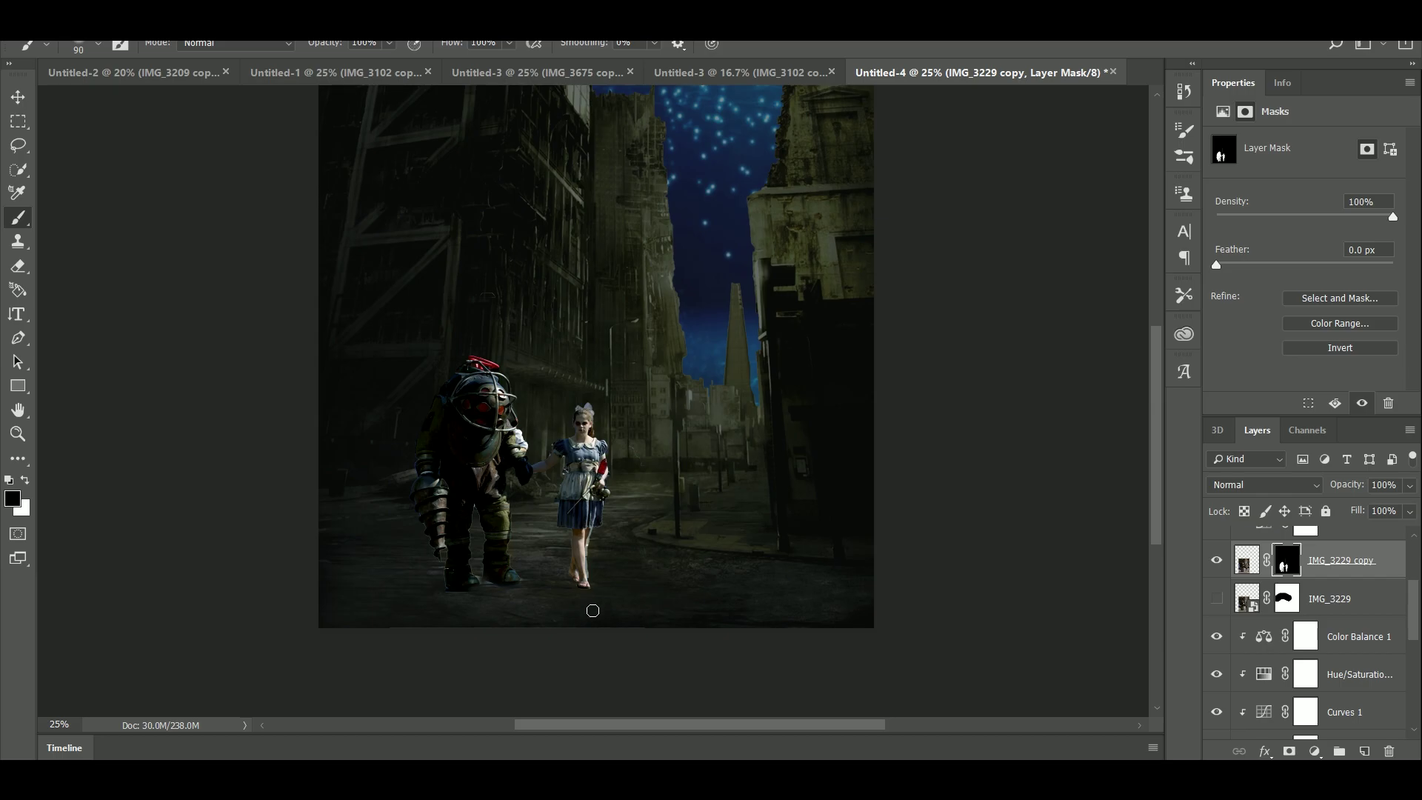
left_click(1364, 751)
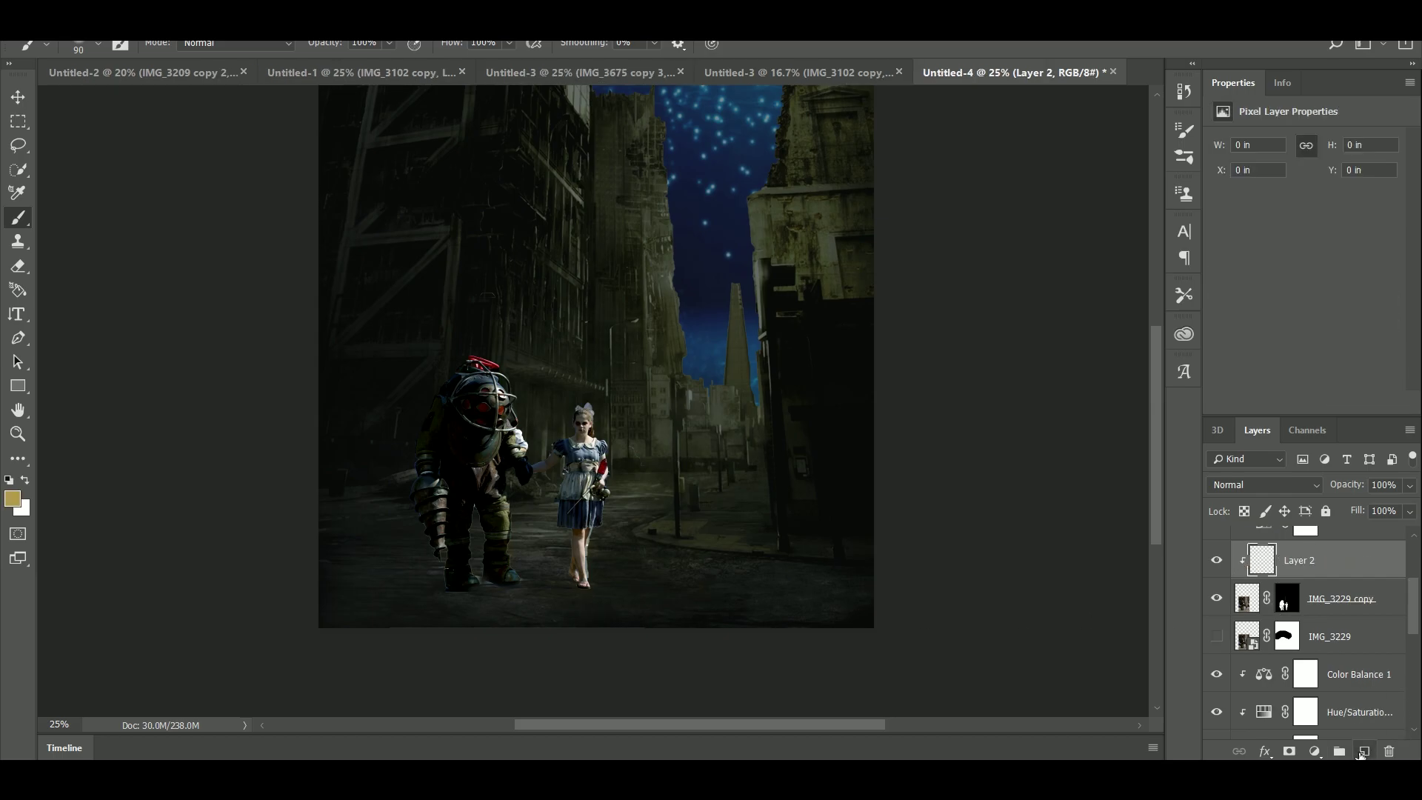
key("ctrl+alt+g")
Step: Paint a dark olive tone over the girl's legs on the clipped layer and set it to Soft Light at 90% opacity
left_click(13, 500)
left_click_drag(979, 454, 971, 459)
left_click(1308, 259)
left_click_drag(581, 540, 576, 581)
left_click(1294, 492)
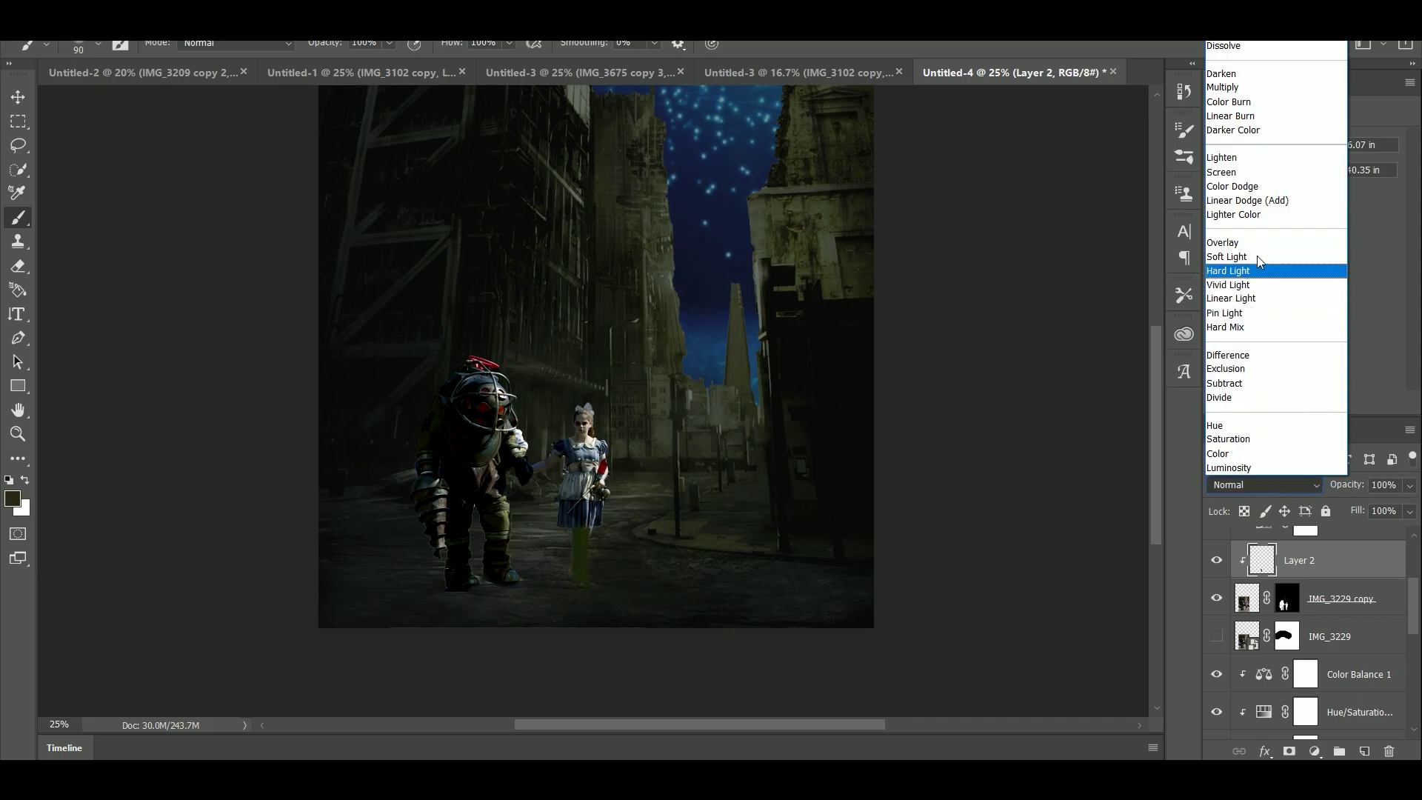
left_click(1259, 267)
left_click(1409, 485)
left_click_drag(1411, 508, 1401, 513)
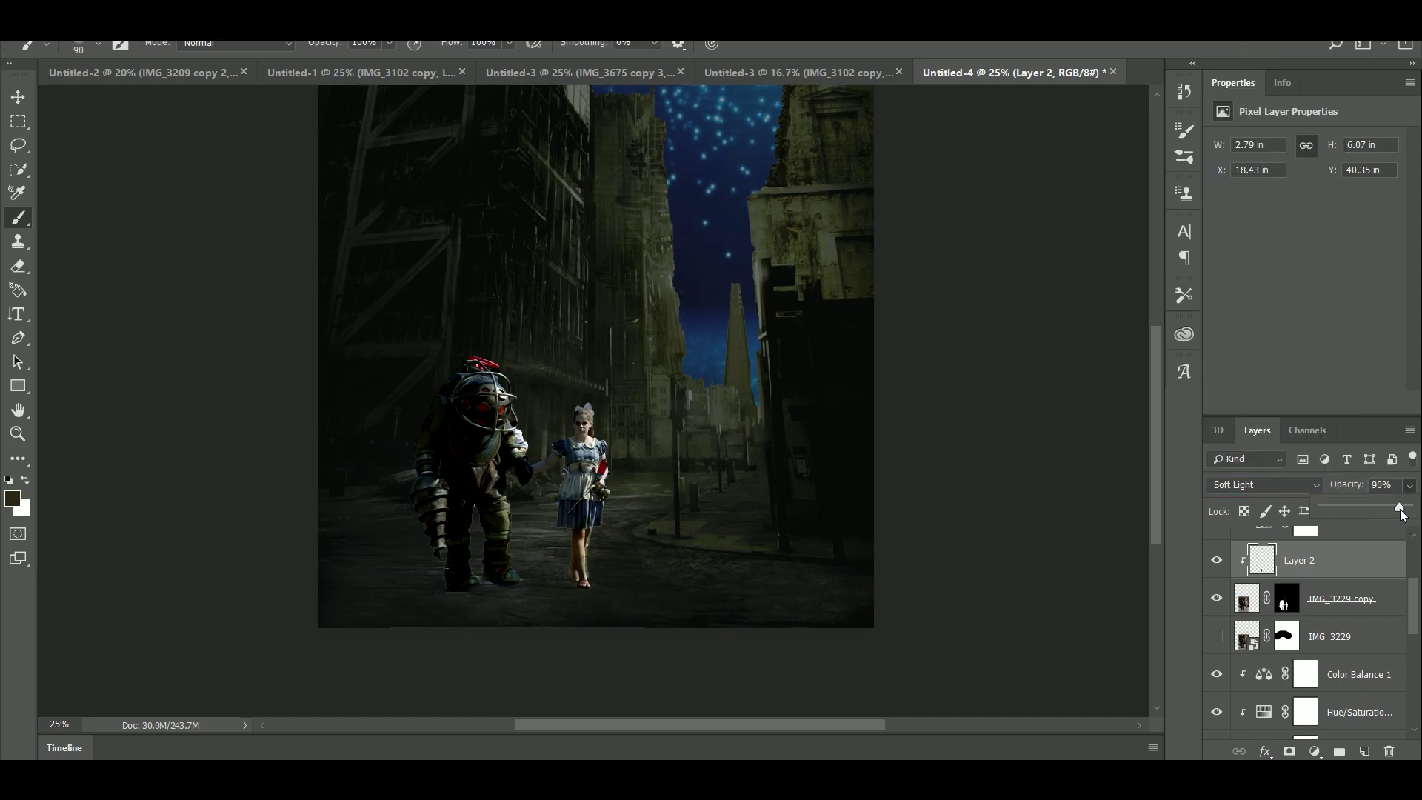
left_click_drag(585, 545, 589, 585)
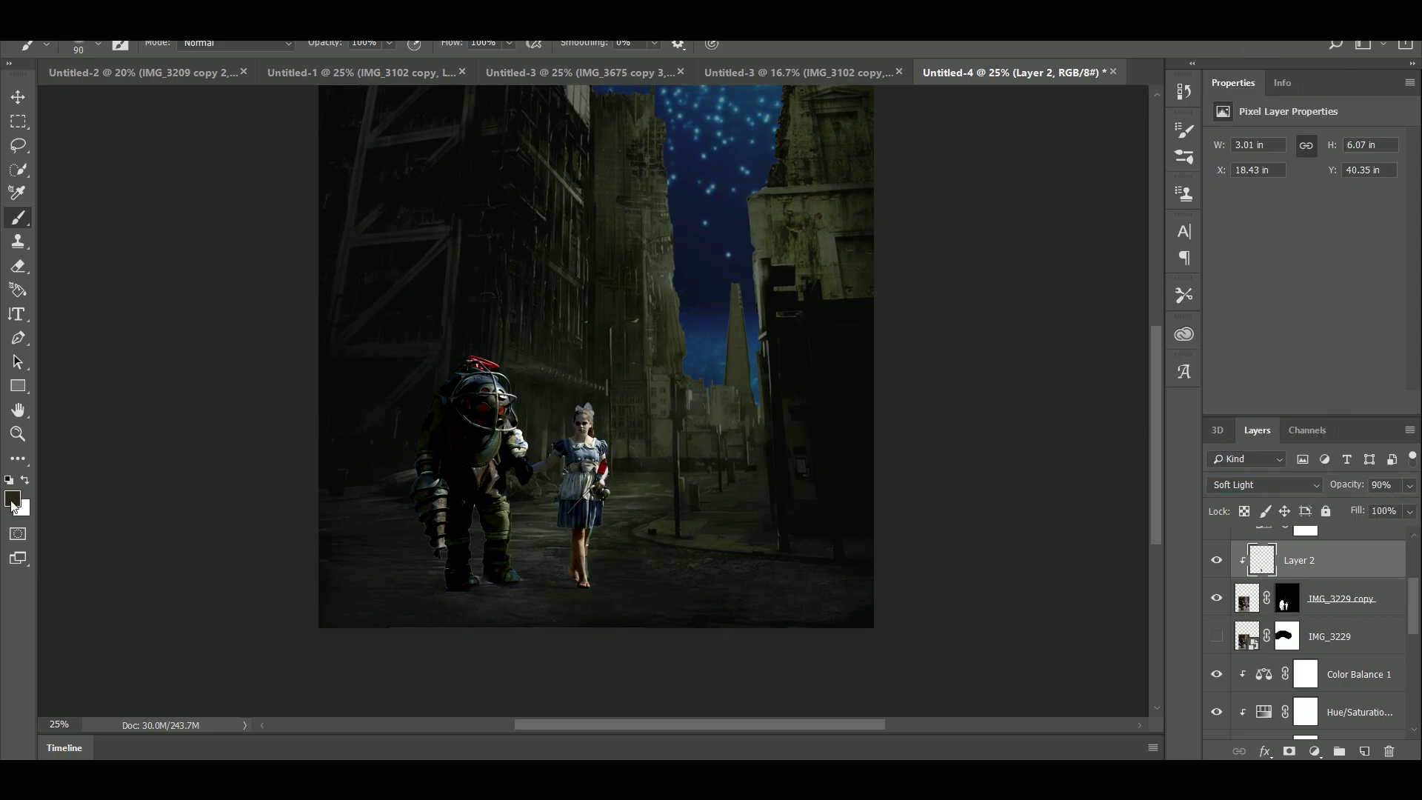
Step: Paint black shading over the legs of the girl and the armoured figure on the clipped Soft Light layer
left_click(11, 499)
left_click(930, 498)
left_click(1306, 256)
left_click_drag(578, 532, 590, 565)
mouse_move(513, 540)
left_mouse_down()
mouse_move(517, 588)
mouse_move(485, 590)
mouse_move(482, 631)
left_mouse_up()
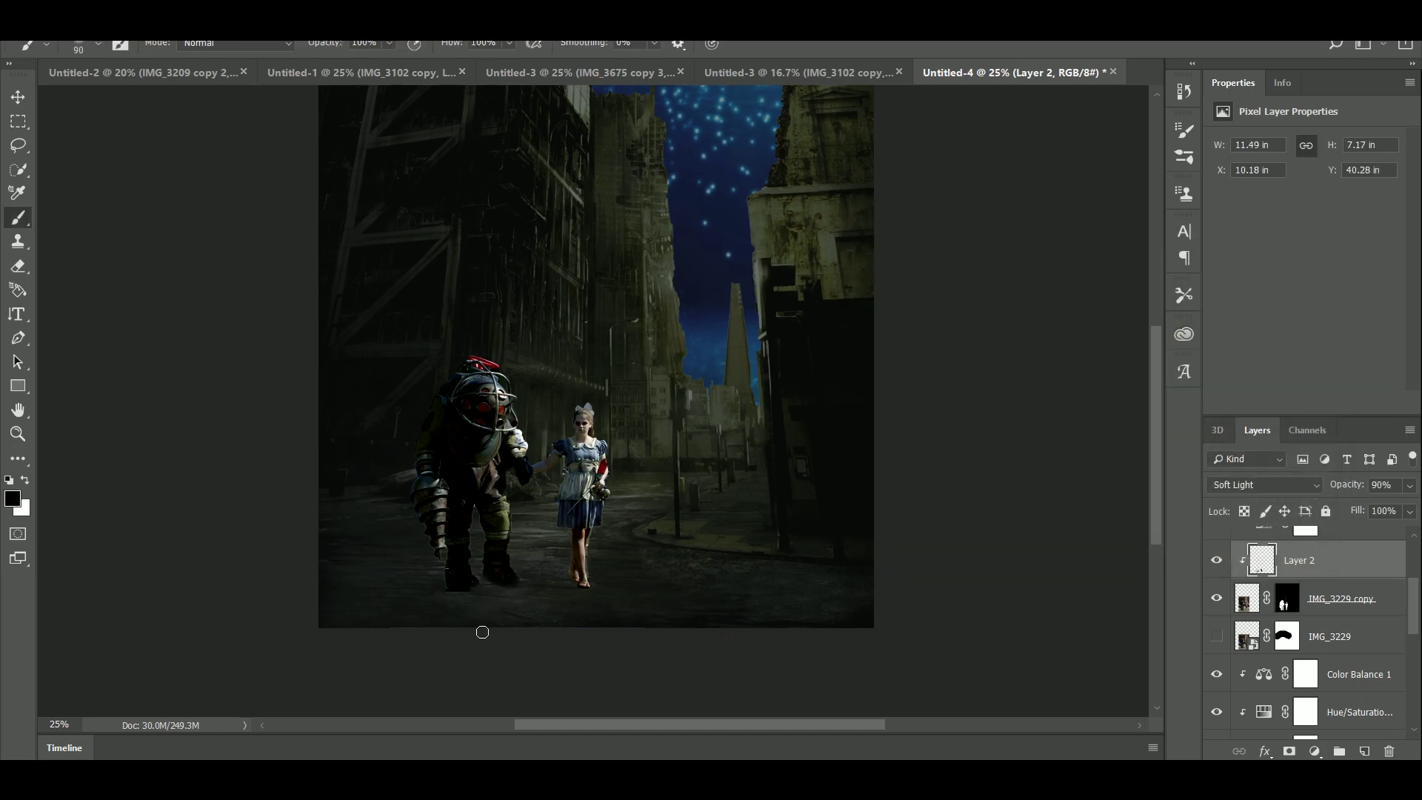
mouse_move(508, 520)
left_mouse_down()
mouse_move(476, 518)
mouse_move(478, 544)
mouse_move(448, 560)
left_mouse_up()
Step: Paint black shading over the shadowed side of the girl's face and dress and the white sleeve beside the armoured figure
key("ctrl+plus")
key("ctrl+plus")
key("ctrl+plus")
left_click_drag(679, 625, 675, 523)
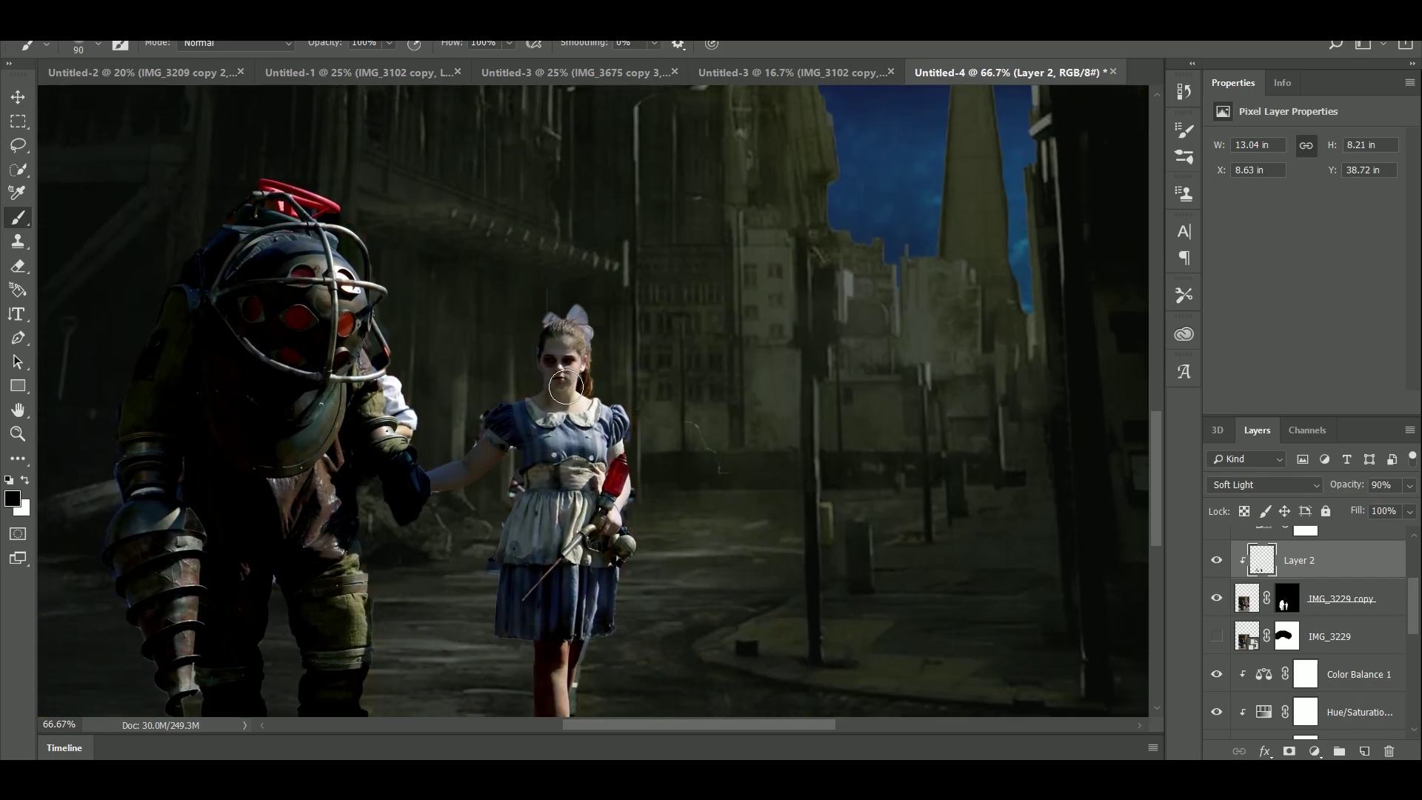
mouse_move(539, 364)
left_mouse_down()
mouse_move(455, 461)
mouse_move(472, 439)
mouse_move(496, 485)
mouse_move(468, 437)
mouse_move(509, 471)
mouse_move(514, 453)
mouse_move(520, 487)
left_mouse_up()
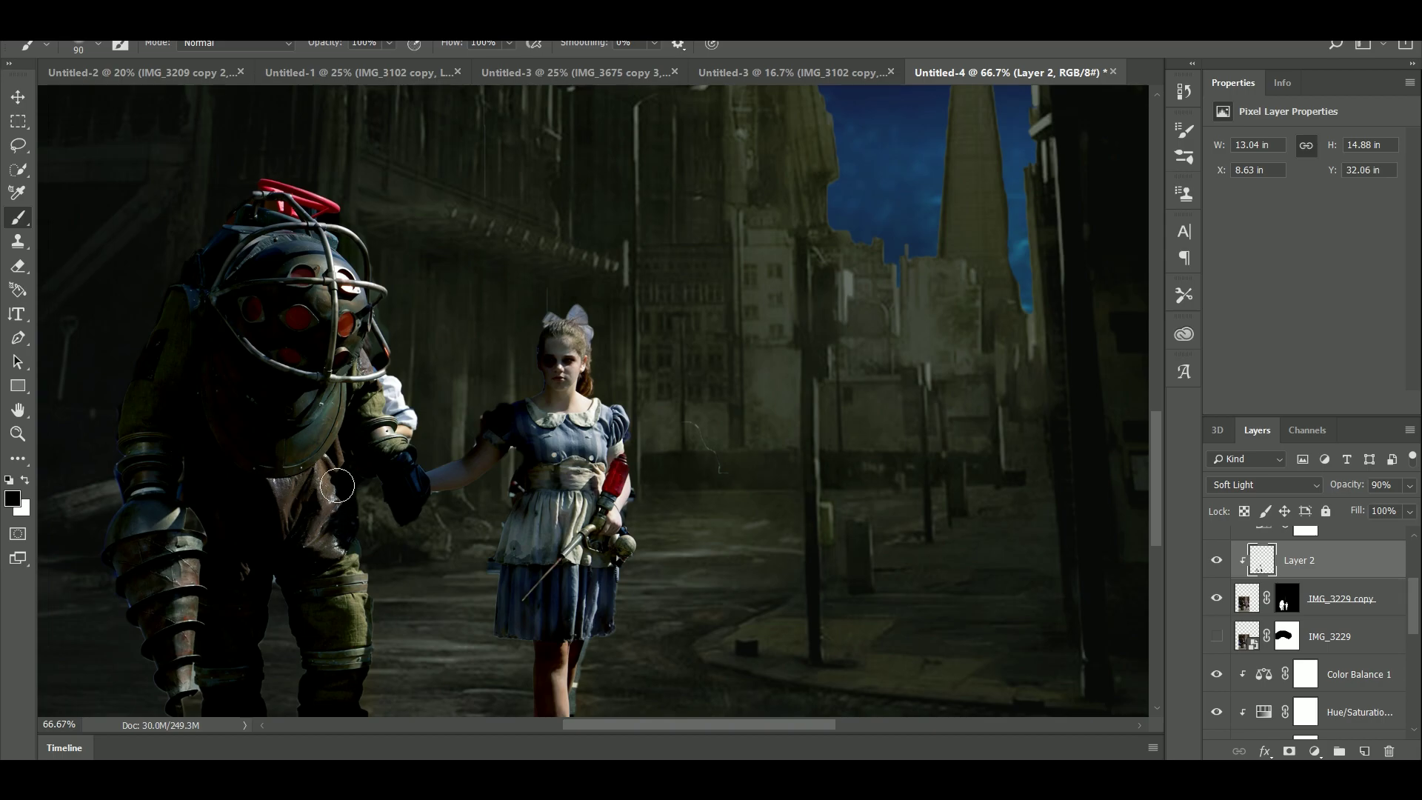
mouse_move(412, 411)
left_mouse_down()
mouse_move(401, 394)
mouse_move(400, 430)
mouse_move(384, 405)
mouse_move(401, 434)
left_mouse_up()
Step: Mask out the white sleeve beside the armoured figure's arm, reducing the brush to 45 px for the detail
left_click(1286, 598)
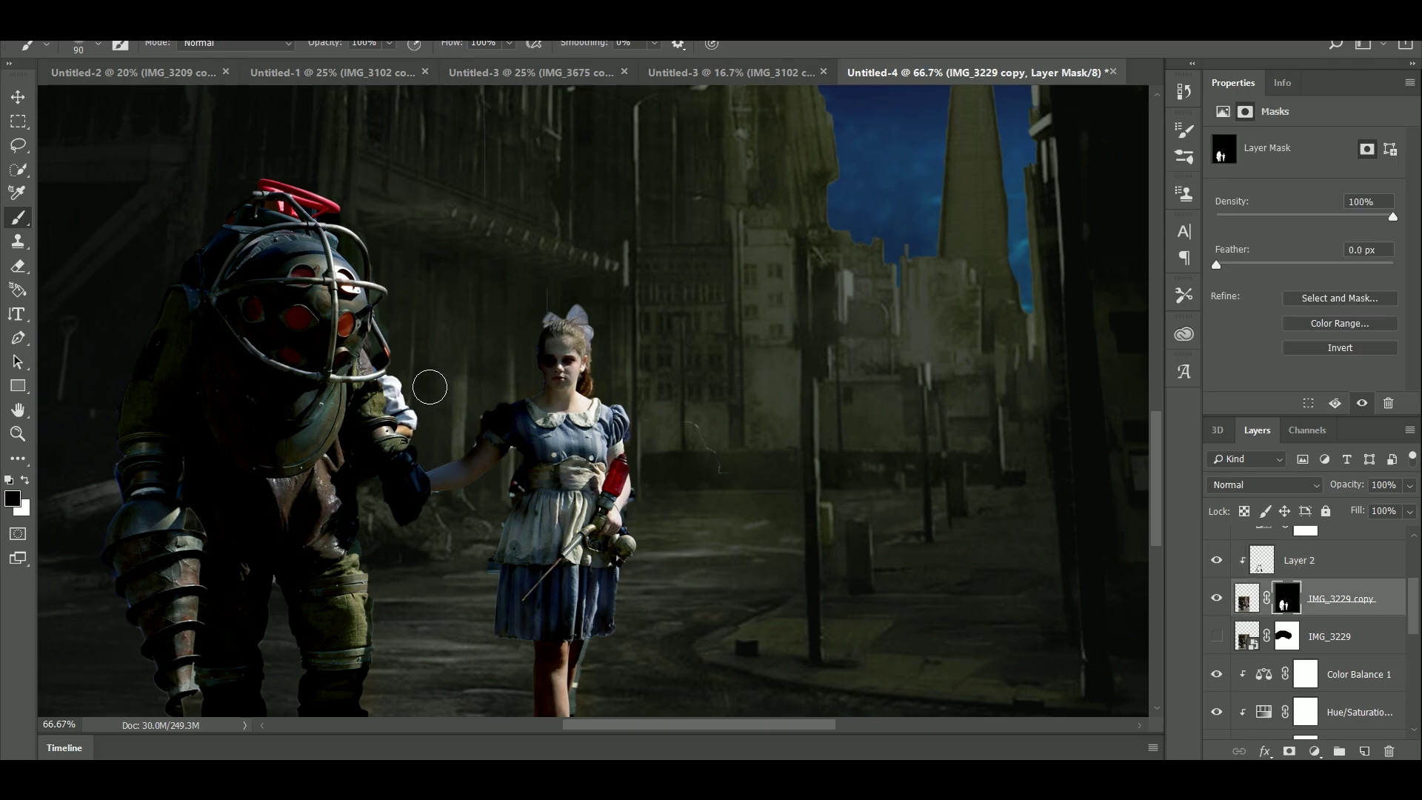
mouse_move(424, 413)
left_mouse_down()
mouse_move(412, 420)
mouse_move(425, 431)
left_mouse_up()
key("bracketleft")
key("bracketleft")
key("bracketleft")
key("bracketleft")
key("bracketleft")
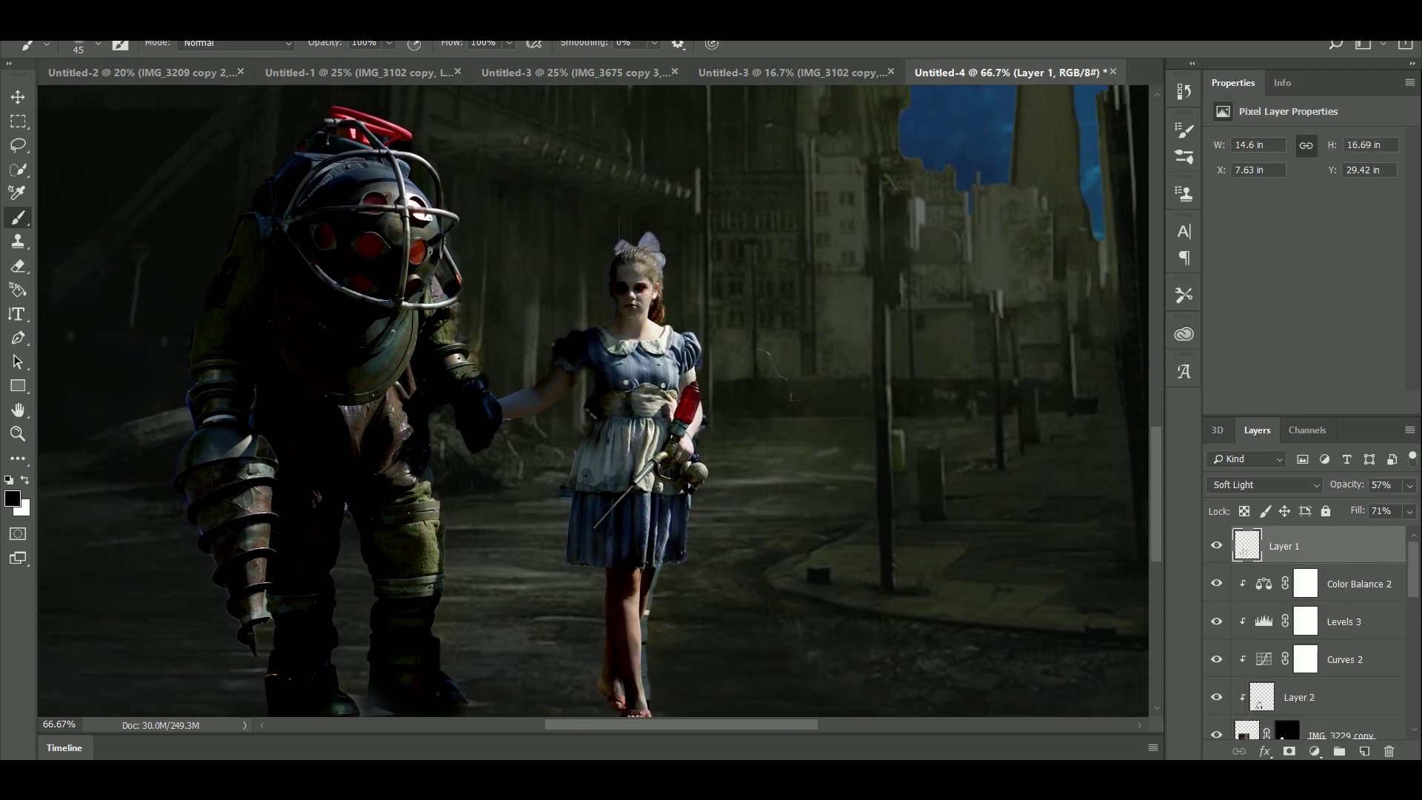
Step: Add a new layer and sample the crimson #920c28 from the helmet's red valve as the foreground colour
left_click(1363, 751)
left_click(11, 498)
left_click(1115, 265)
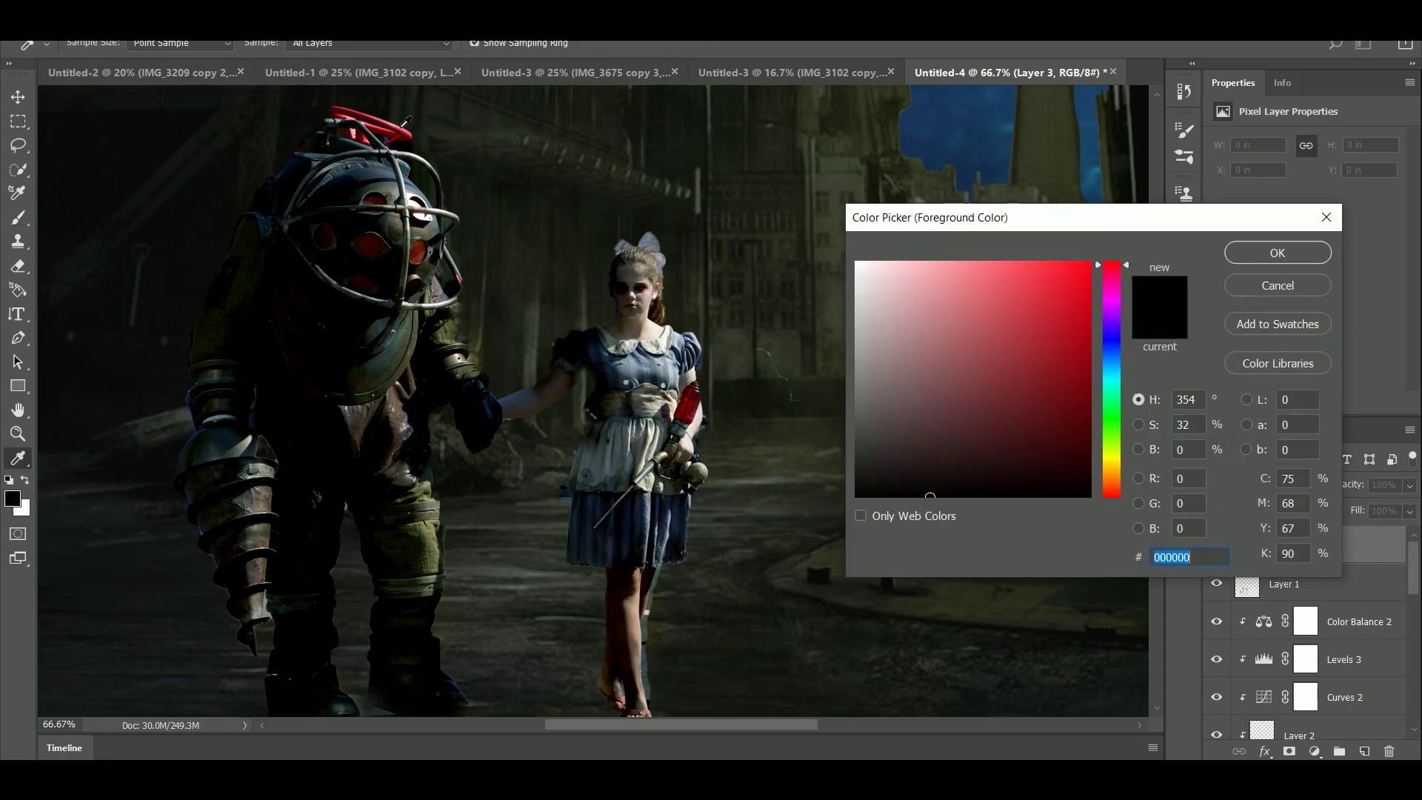
type("e590a5")
left_click(347, 113)
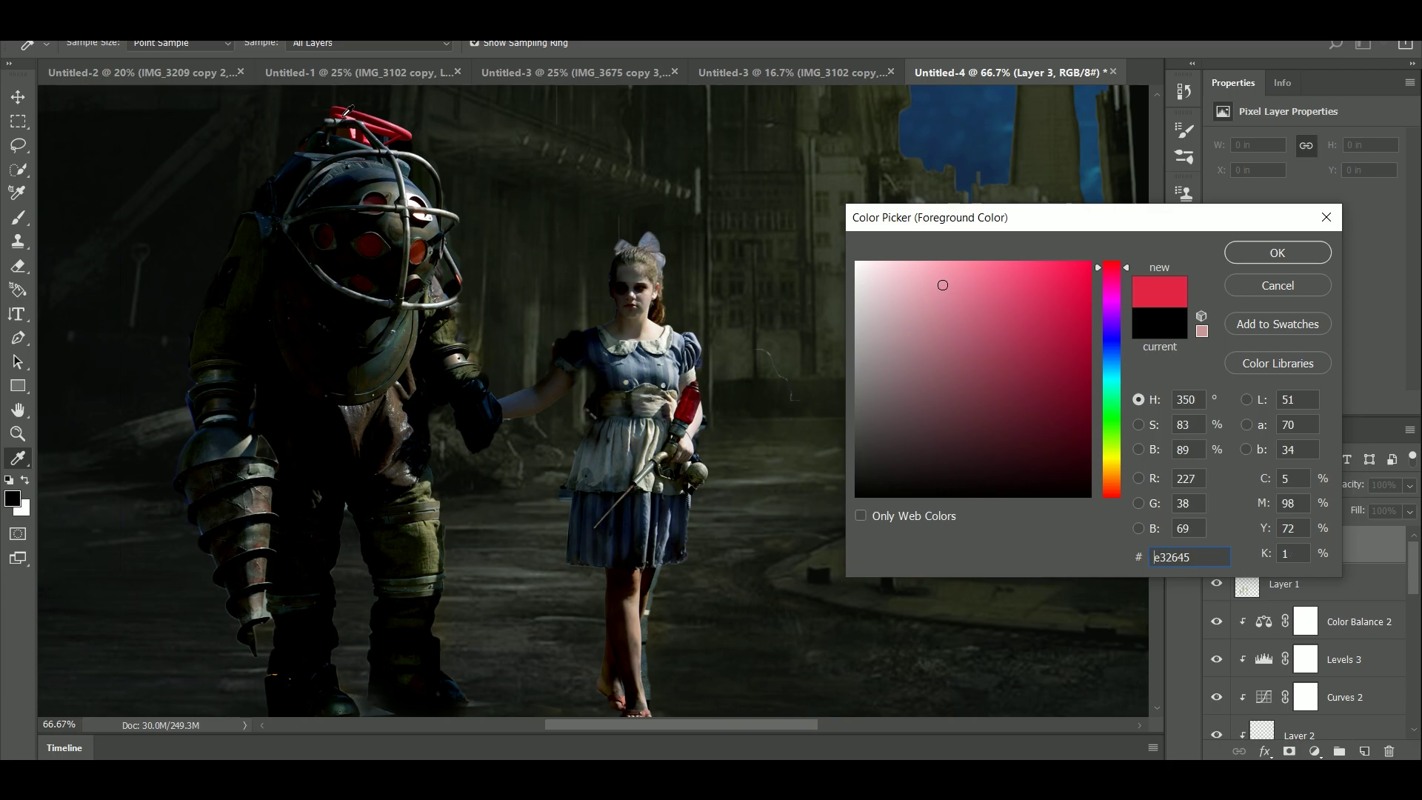
left_click(353, 115)
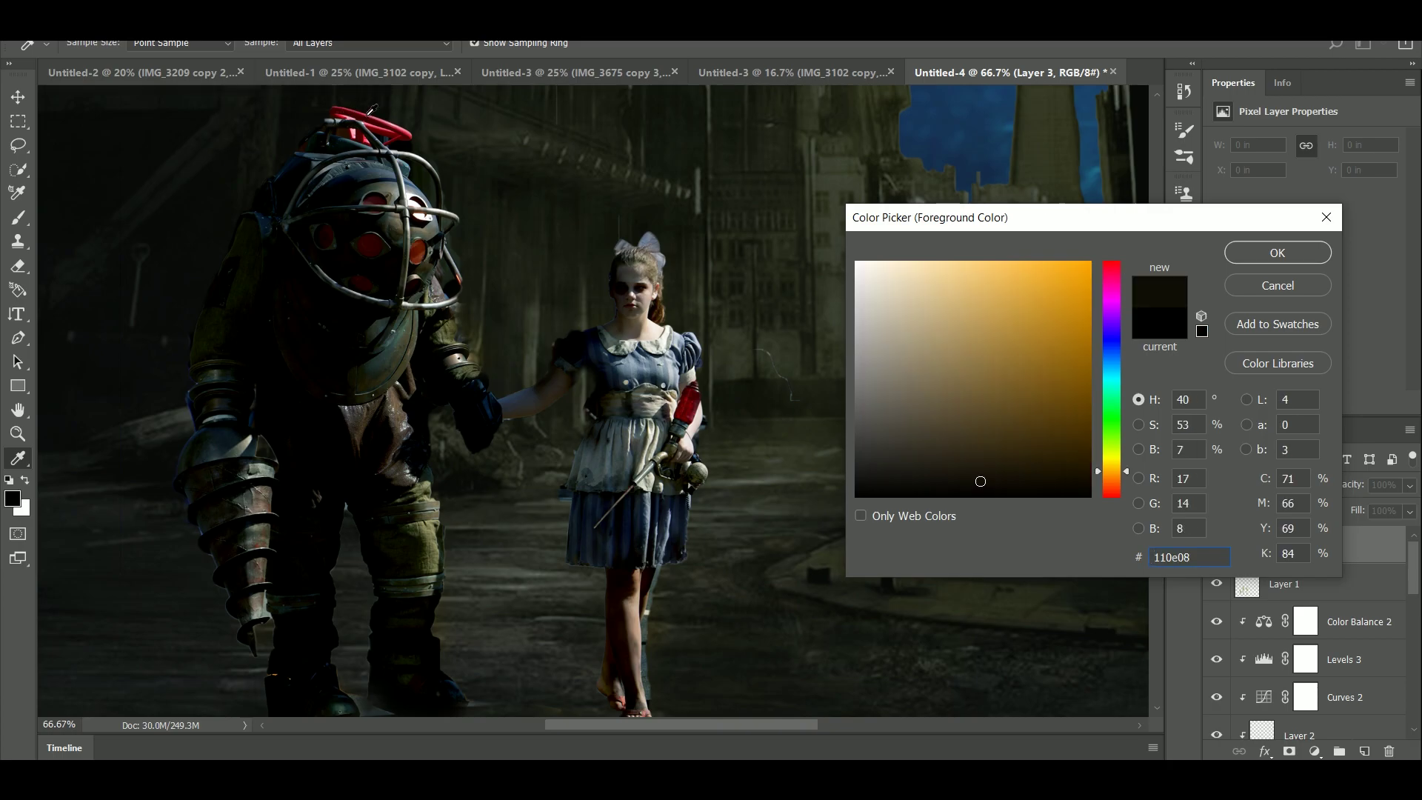
left_click(370, 109)
left_click(368, 113)
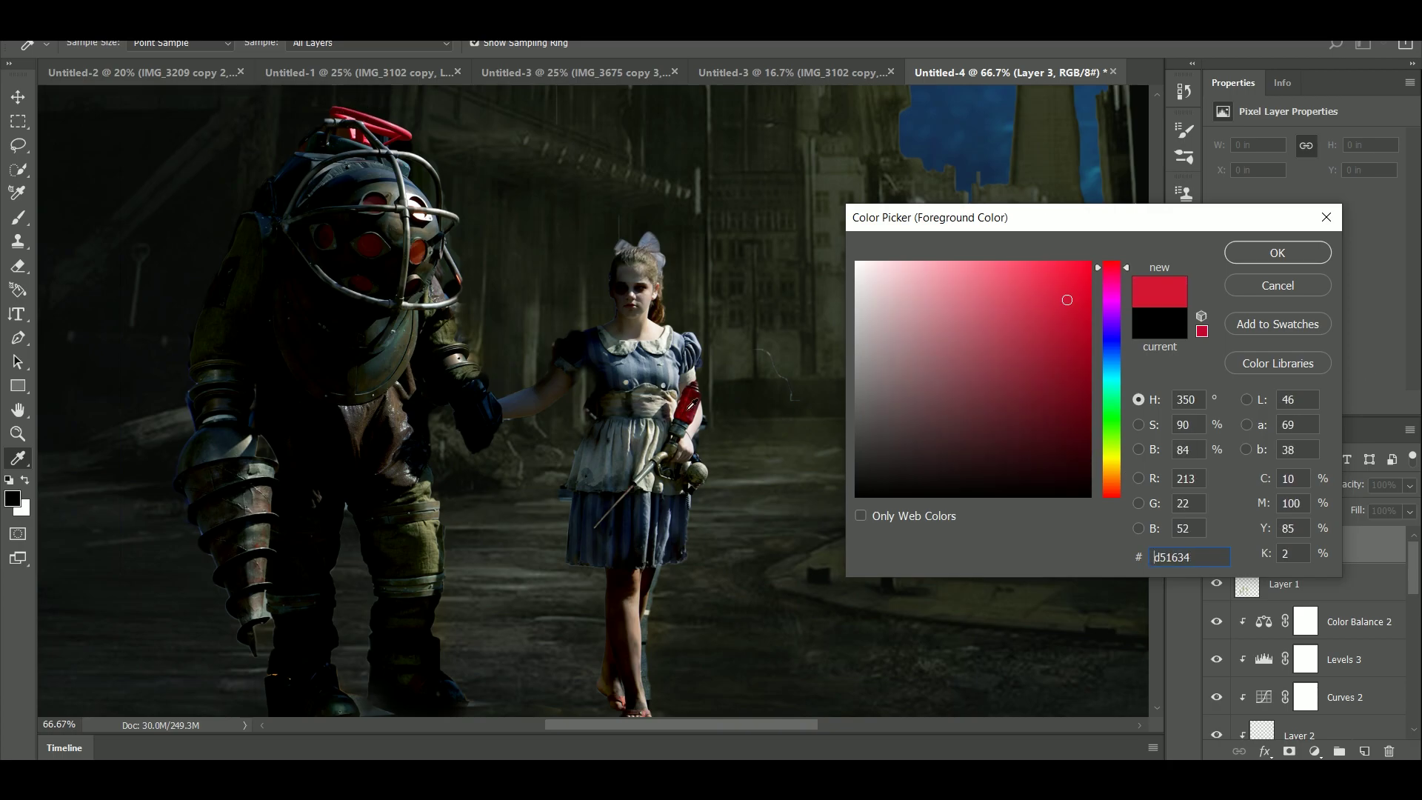
left_click(689, 400)
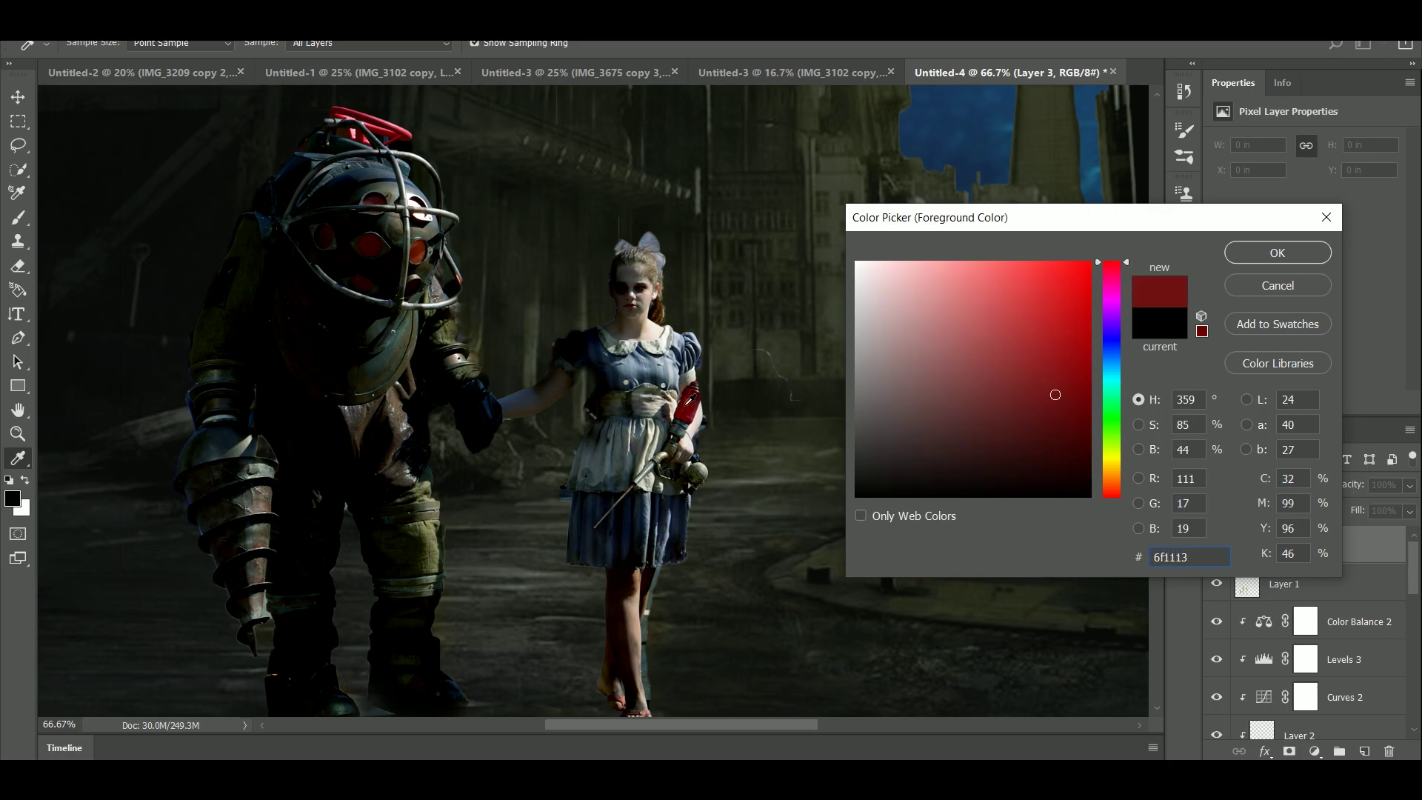
left_click(390, 127)
left_click(382, 124)
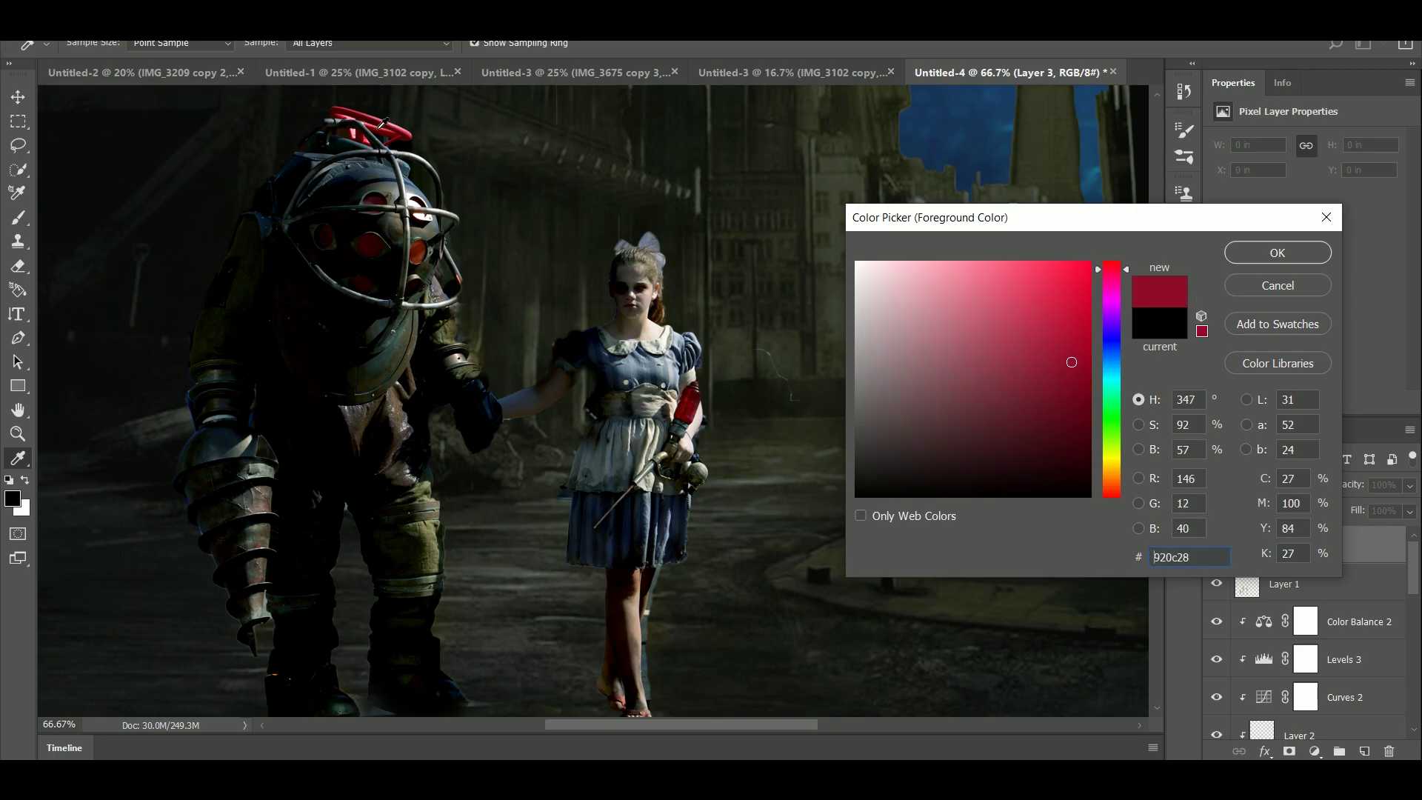
left_click(1263, 255)
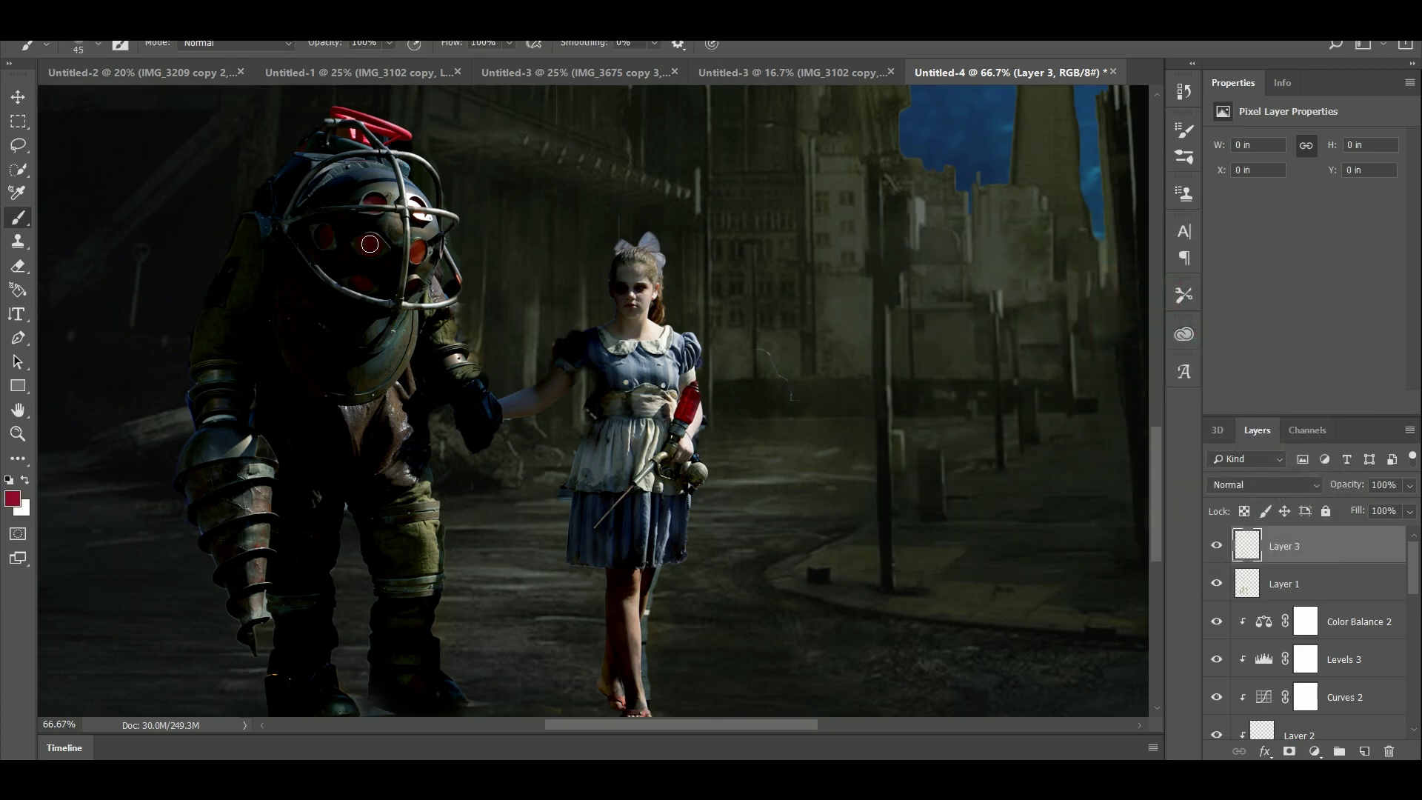
Step: Paint crimson over the diving helmet's portholes, the red area on the girl's arm and her eyes
left_click(369, 244)
left_click(324, 237)
left_click(373, 199)
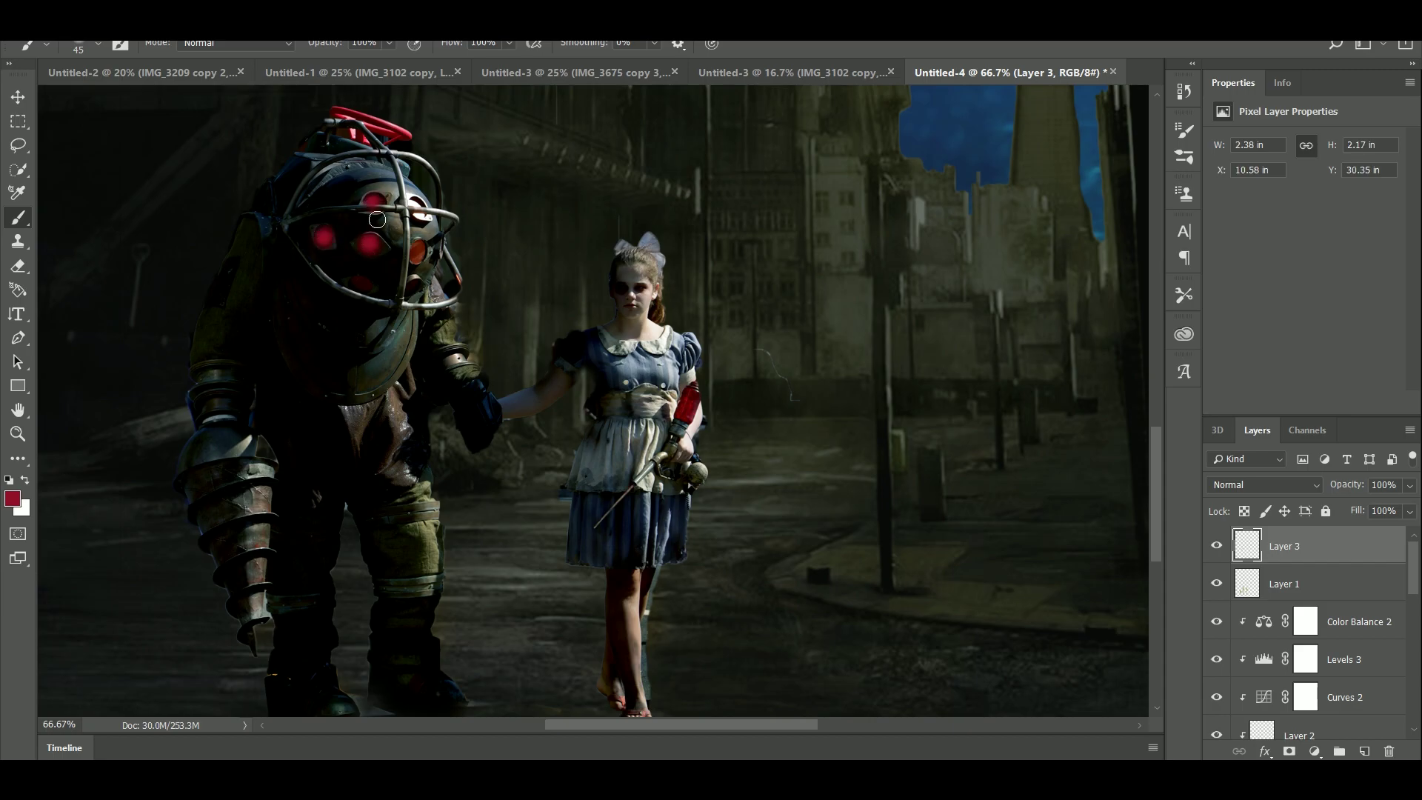
left_click(419, 253)
left_click(361, 284)
left_click_drag(687, 393, 690, 410)
left_click(619, 291)
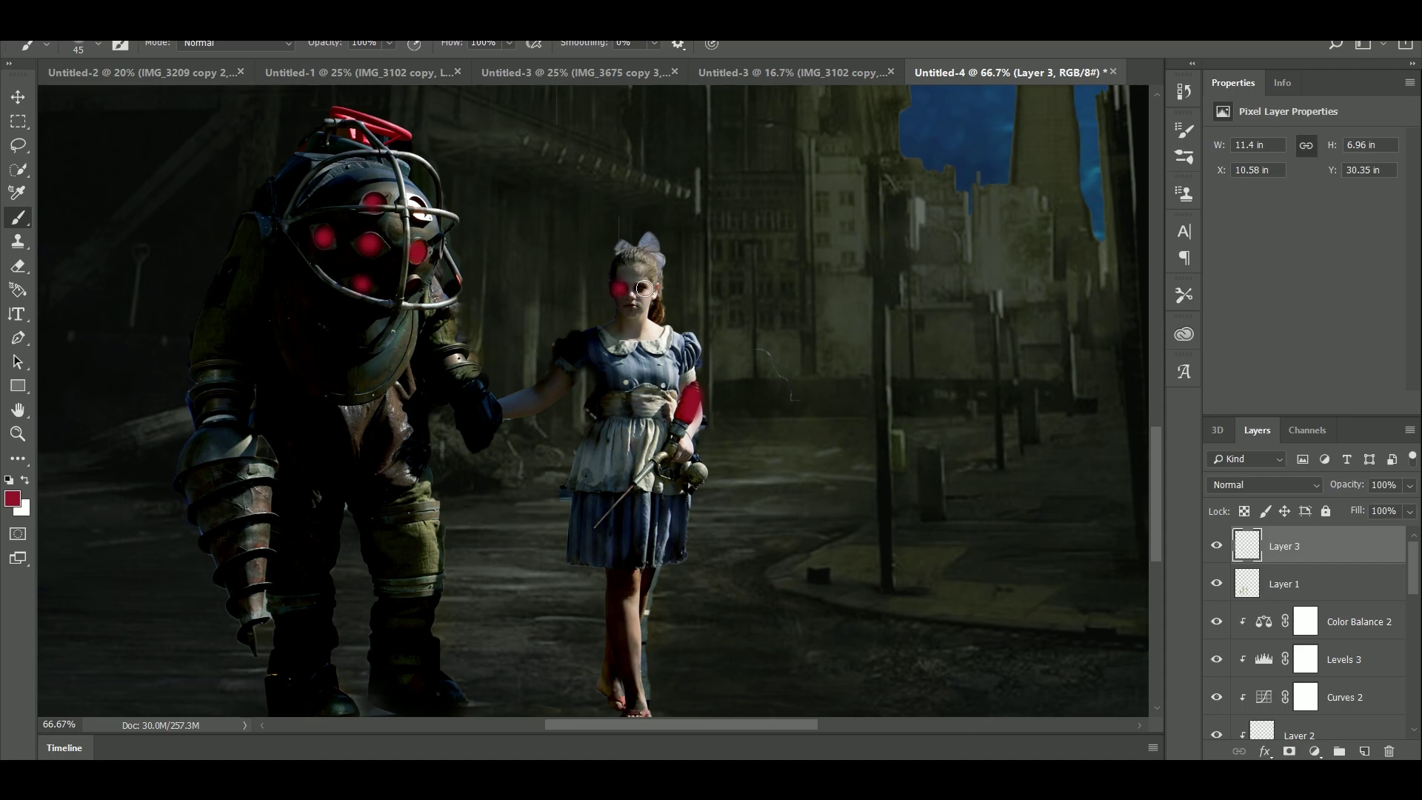
Step: Set the crimson paint layer's blend mode to Overlay and its opacity to 65%
left_click(1264, 484)
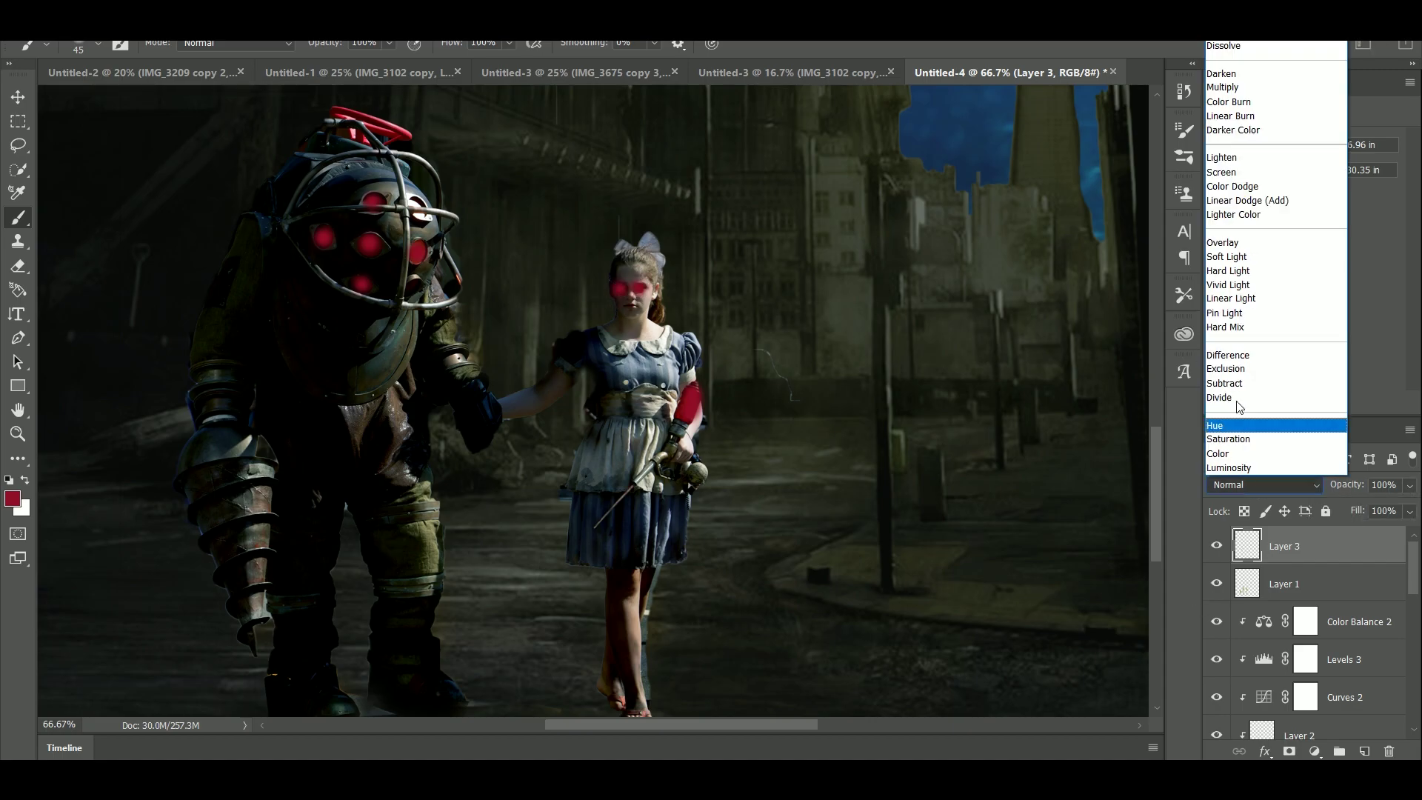
left_click(1254, 224)
left_click(1294, 486)
left_click(1234, 245)
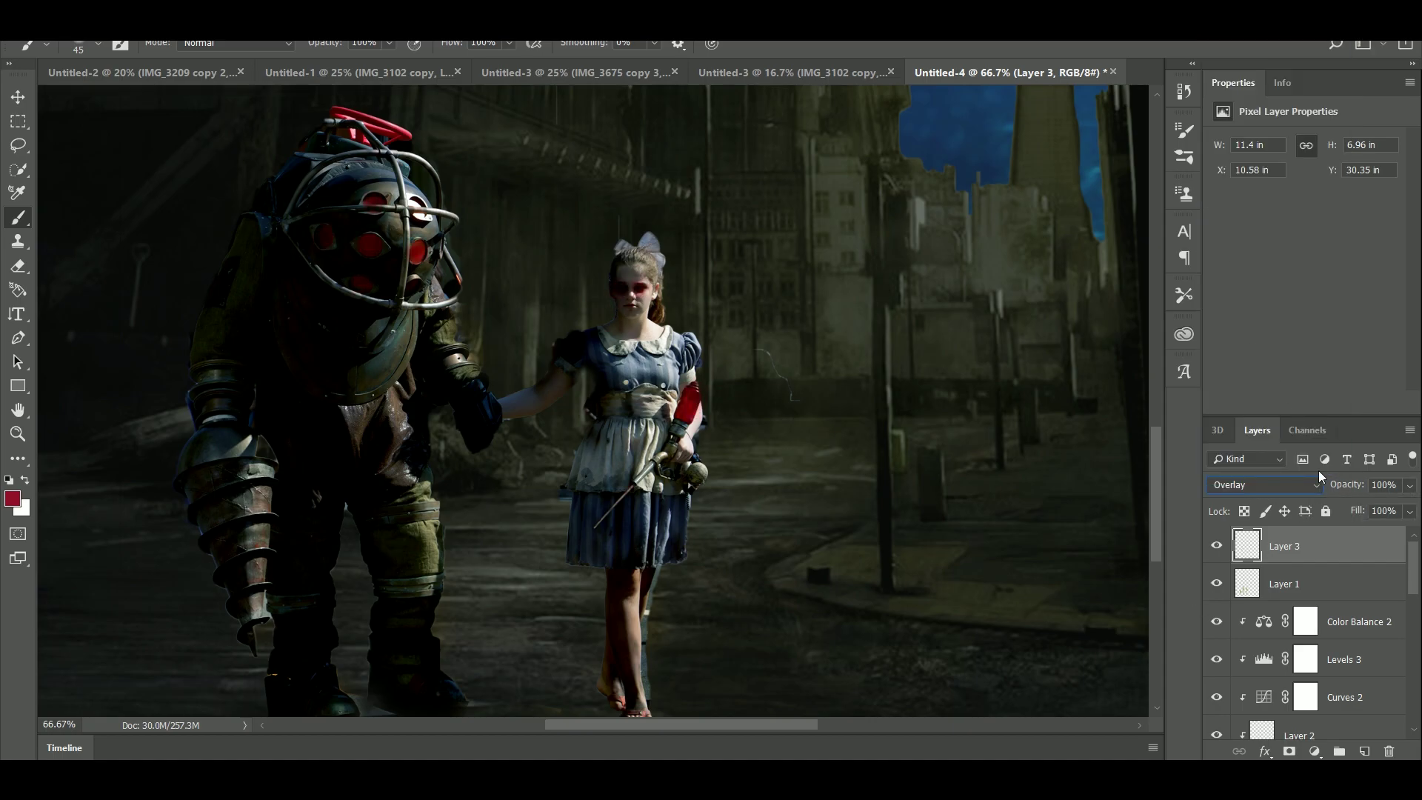
left_click(1409, 510)
left_click_drag(1409, 533, 1376, 534)
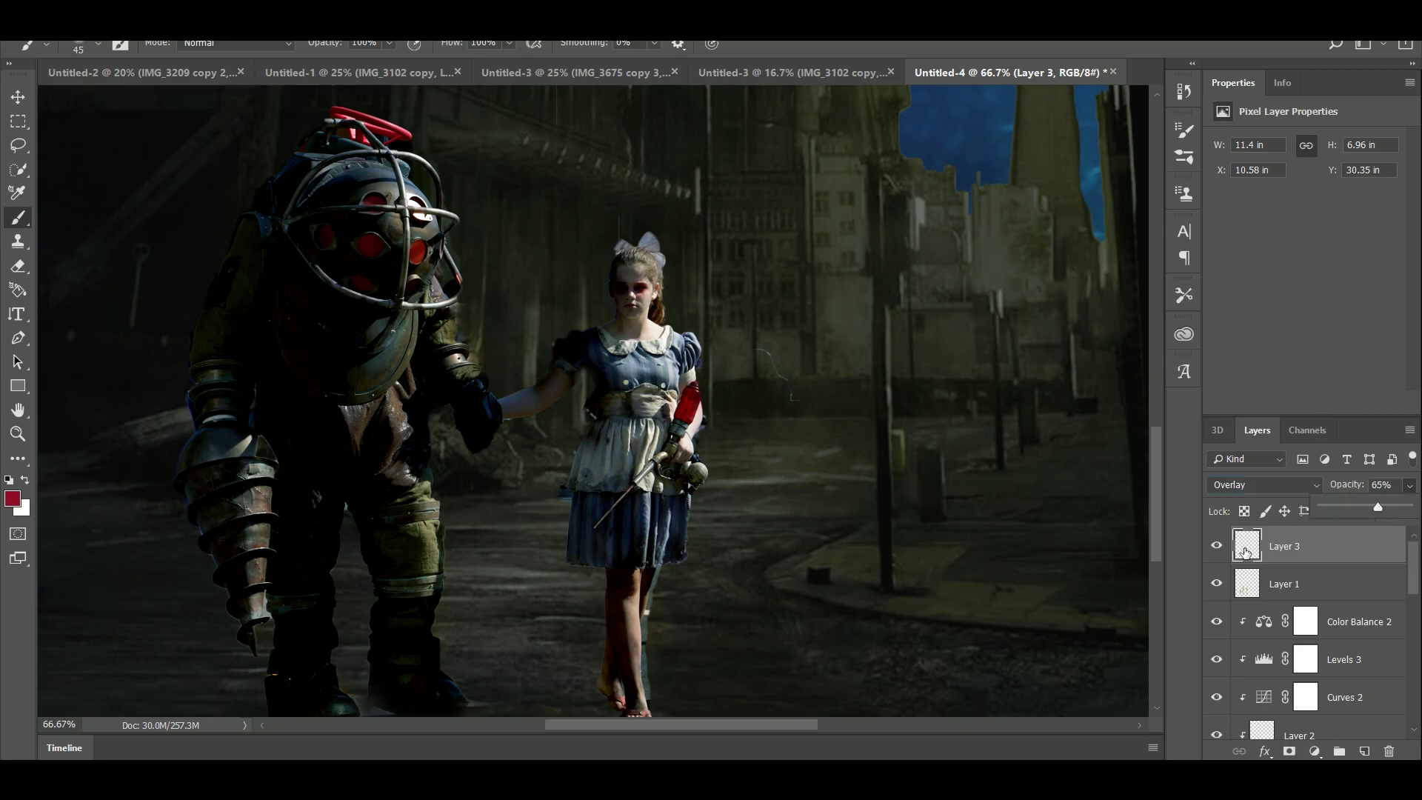
Step: Clip a Hue/Saturation adjustment to the crimson layer with hue -5, saturation +17 and lightness +59
left_click(1315, 751)
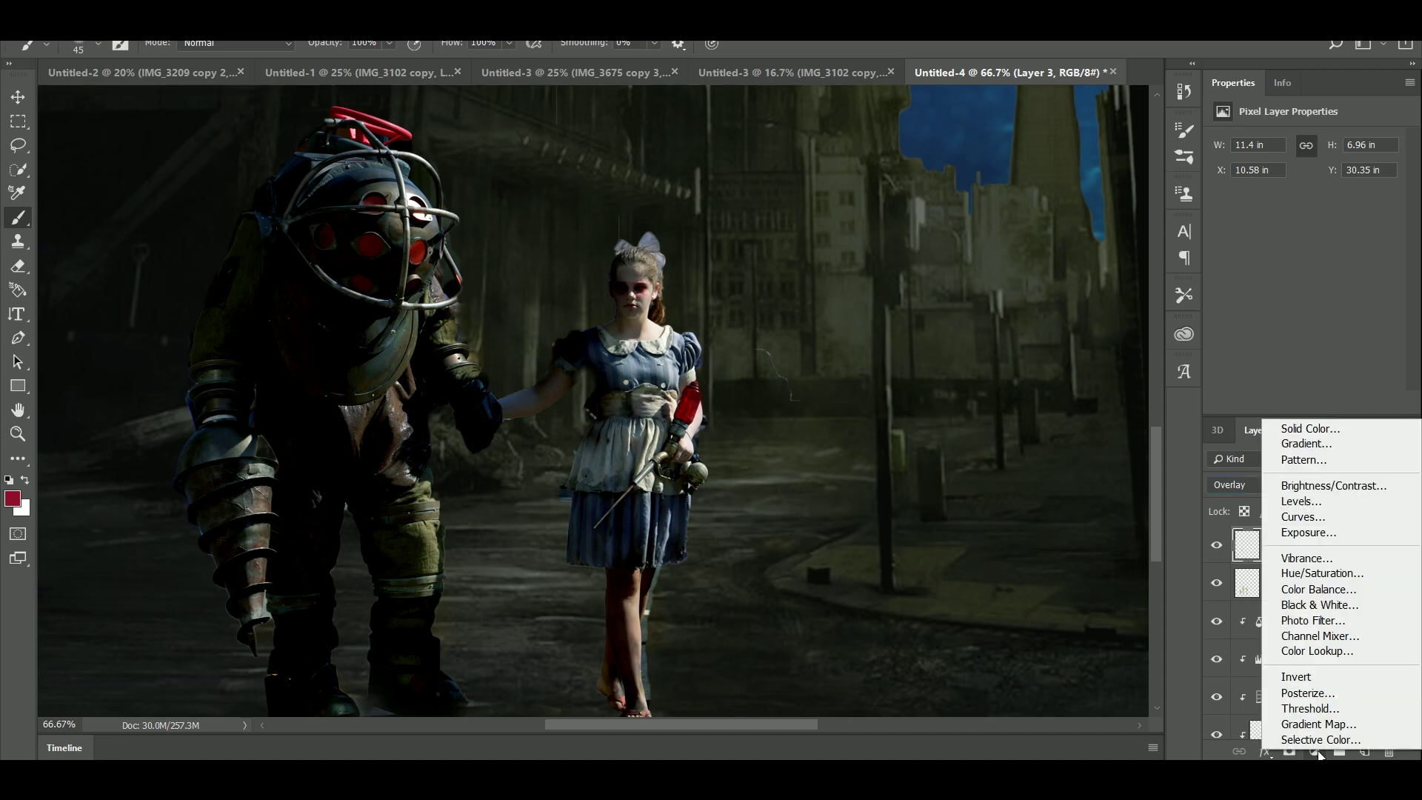
left_click(1318, 573)
left_click_drag(1305, 282, 1346, 291)
left_click(1279, 402)
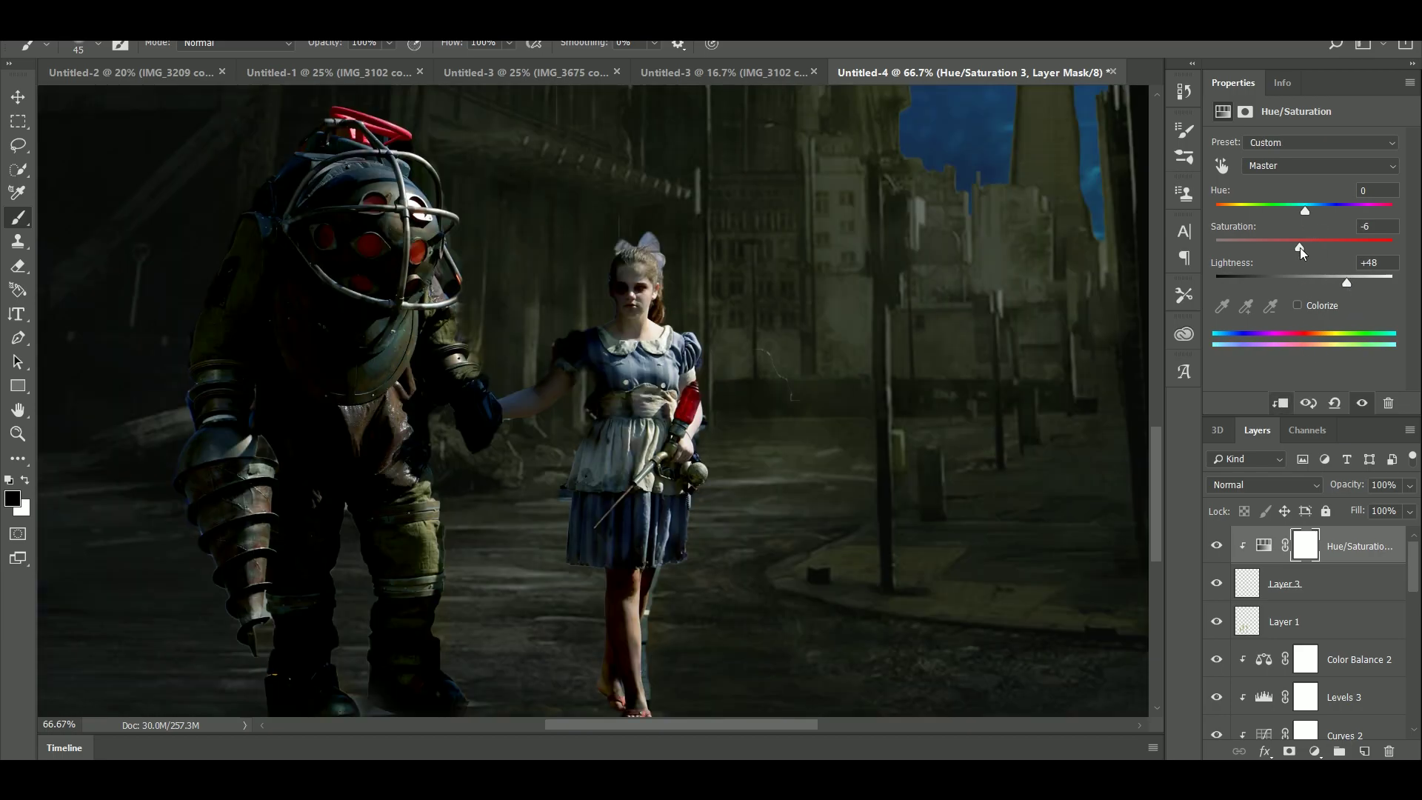
left_click_drag(1340, 288, 1366, 284)
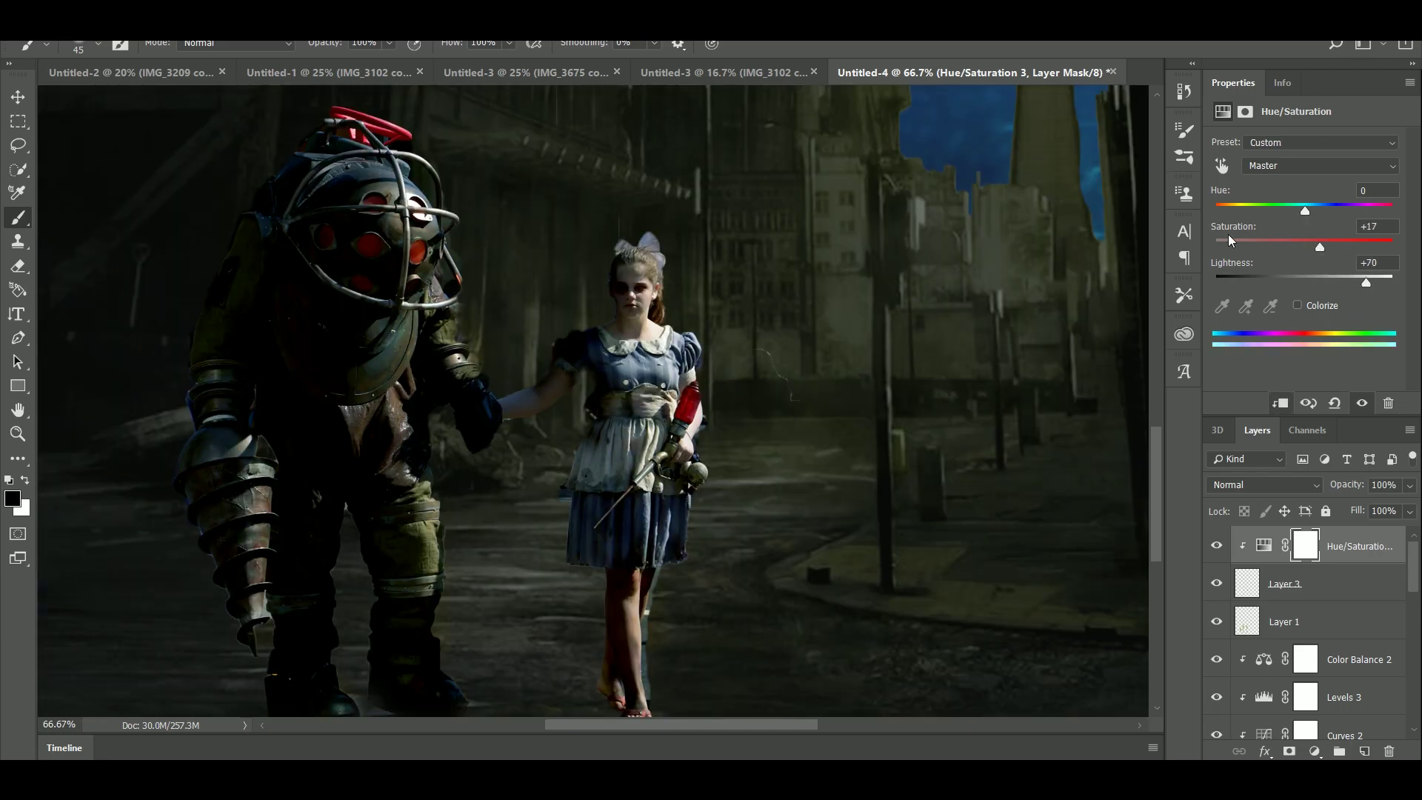
left_click_drag(1286, 207, 1292, 205)
left_click_drag(1366, 282, 1356, 281)
Step: Soften both edges of the distant tower by painting black on the city layer's mask with a 100 px brush
scroll(1327, 603, "down", 5)
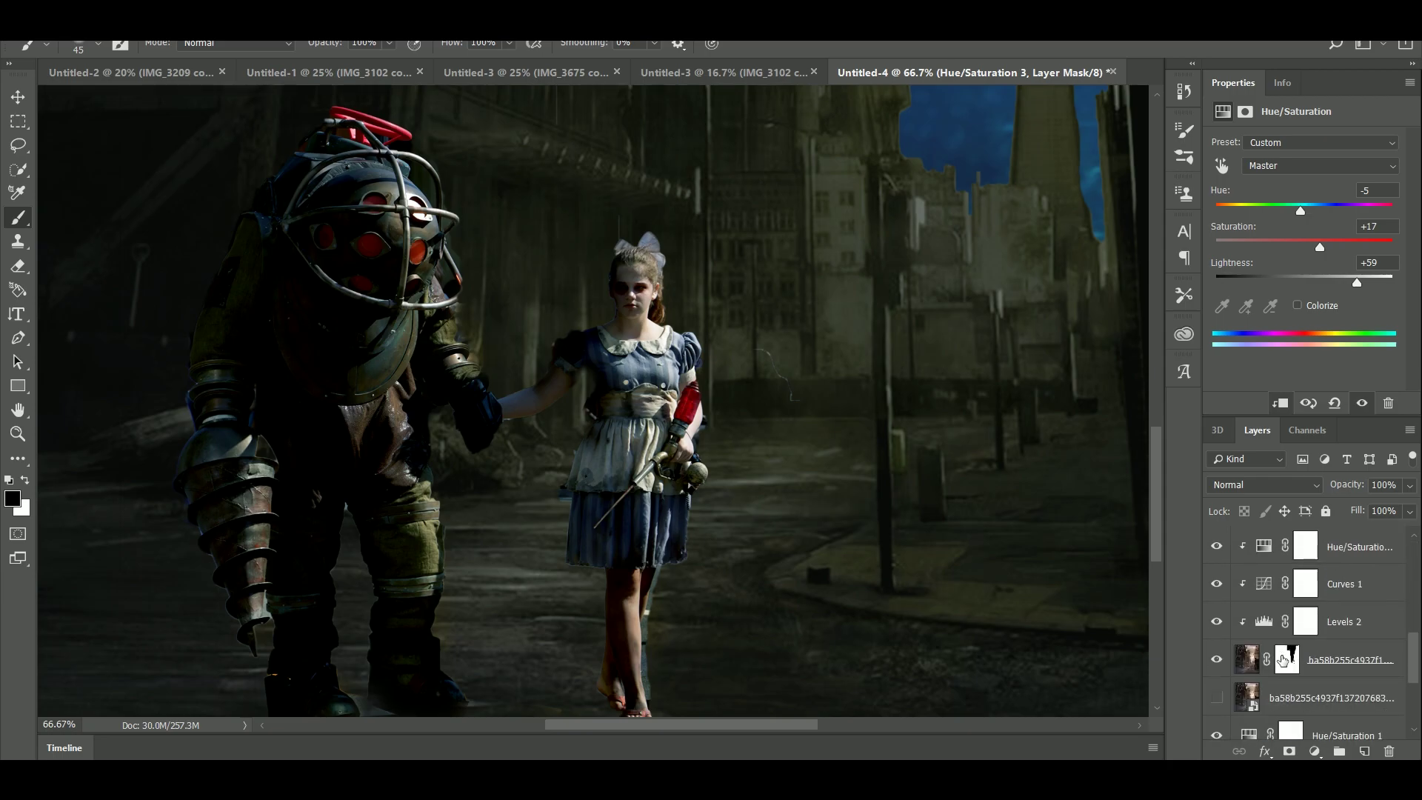
left_click(1287, 659)
scroll(975, 488, "up", 5)
scroll(975, 487, "right", 3)
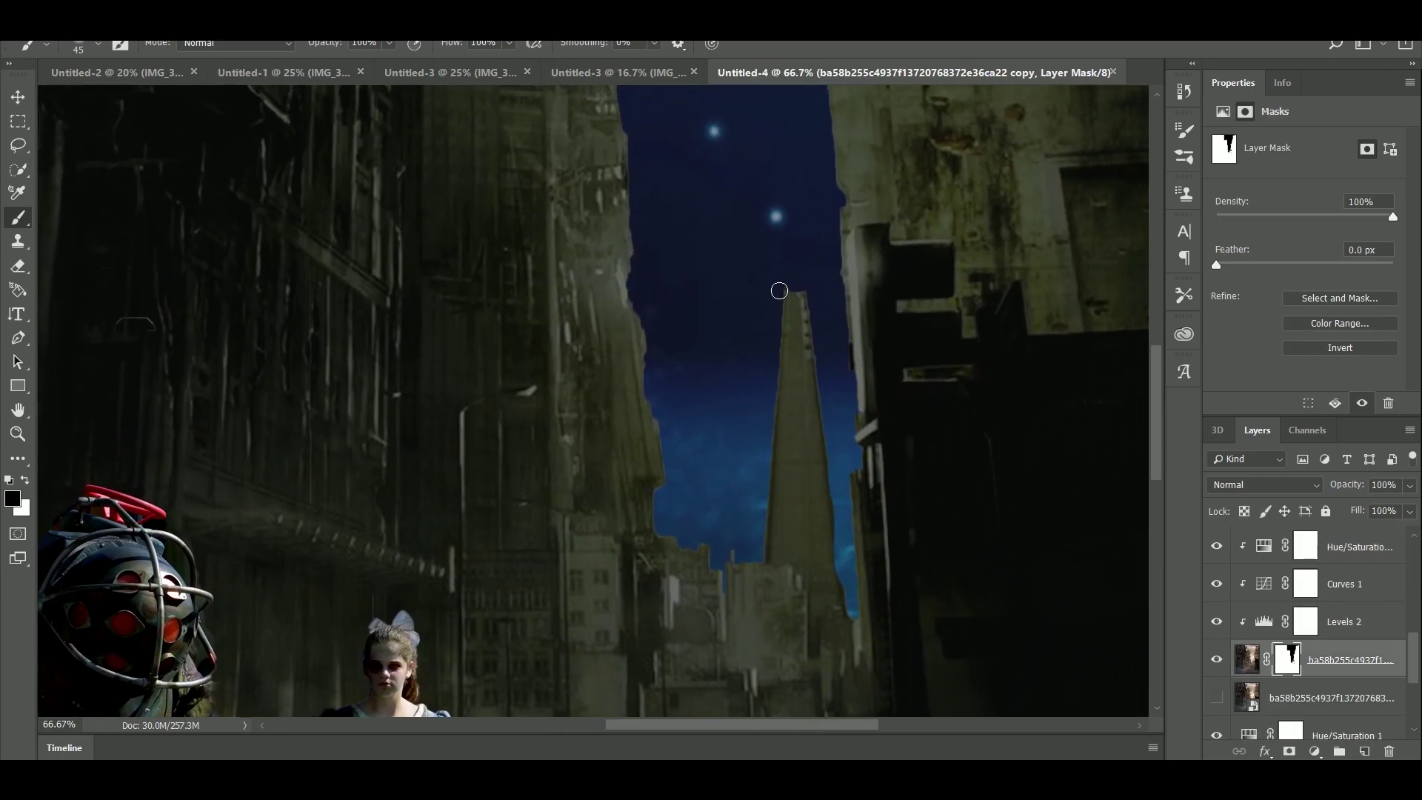
left_click(98, 44)
left_click(665, 225)
key("bracketright")
key("bracketright")
key("bracketright")
key("bracketright")
left_click_drag(770, 286, 755, 400)
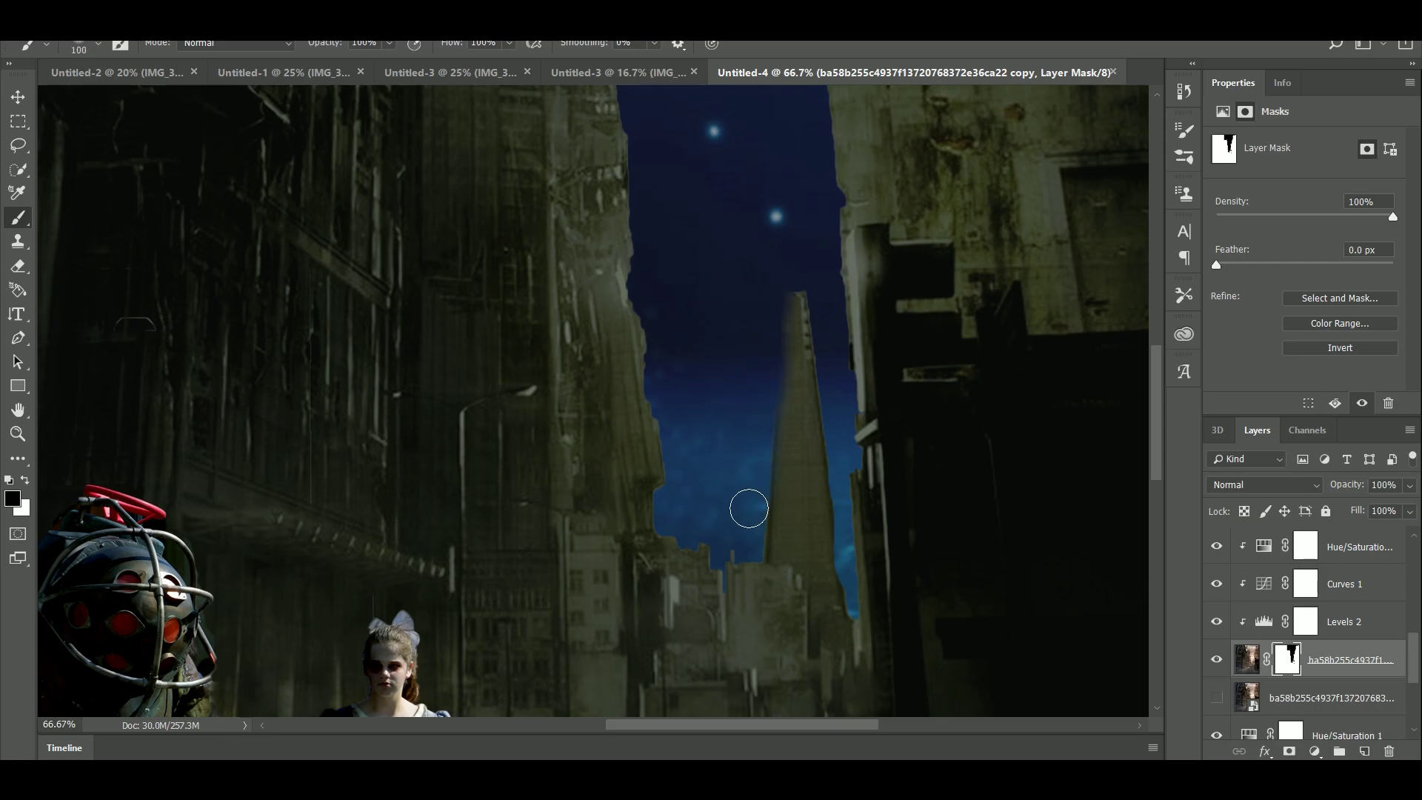
left_click_drag(749, 508, 749, 545)
left_click_drag(820, 305, 834, 385)
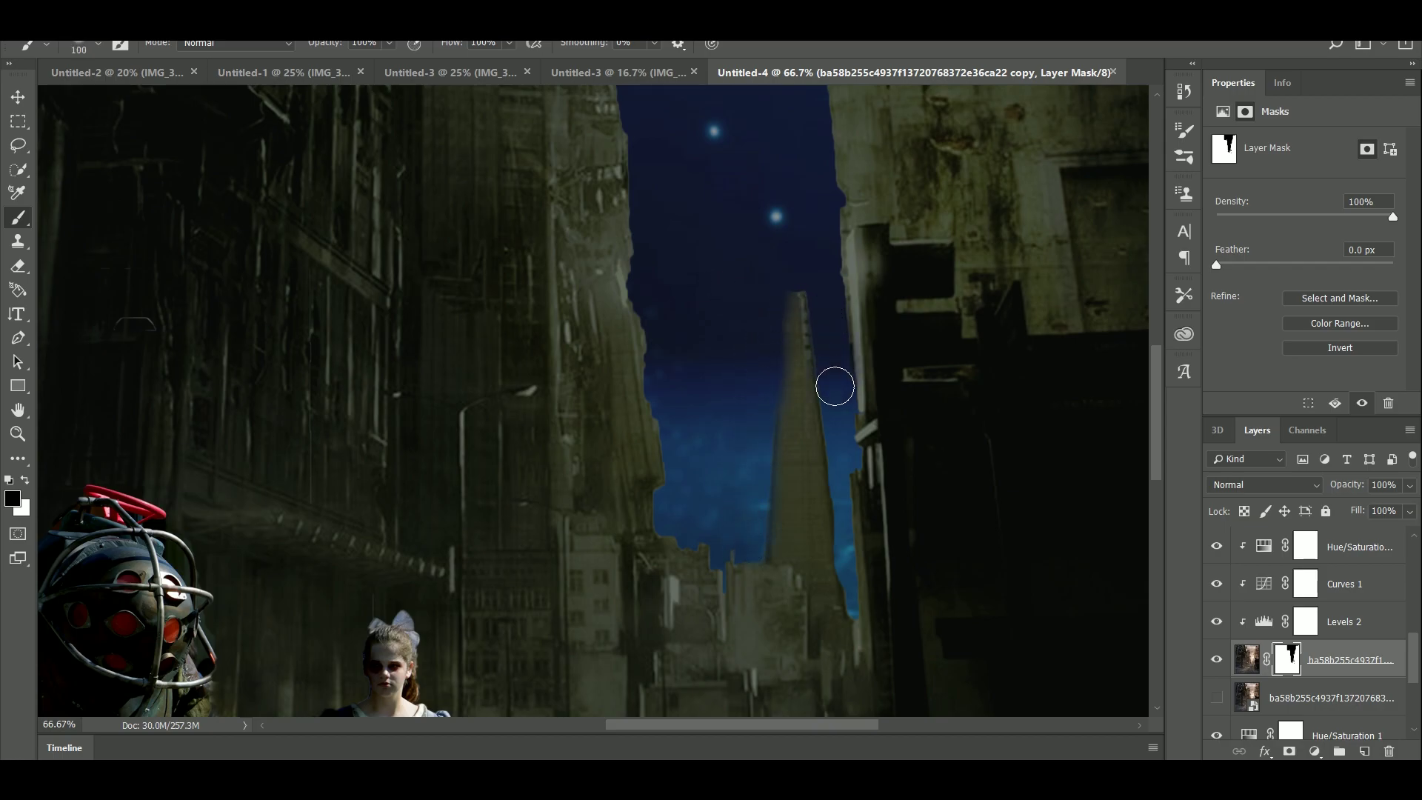
Step: Soften the sky-side edges of the buildings flanking the tower on the city mask with a 100 px brush
key("bracketleft")
key("bracketleft")
key("bracketleft")
key("bracketleft")
key("bracketleft")
key("bracketleft")
scroll(842, 393, "up", 3)
scroll(842, 394, "right", 1)
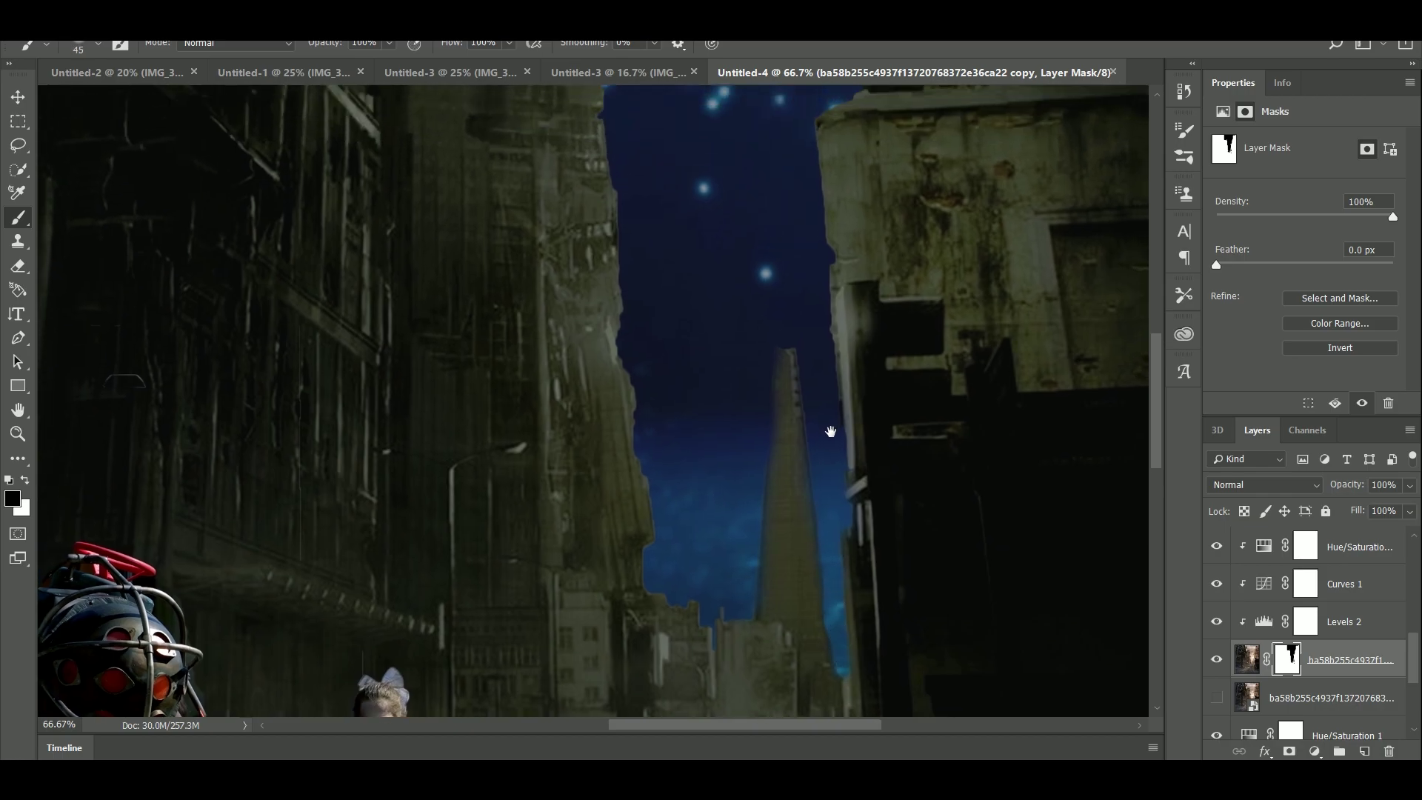
key("bracketright")
key("bracketright")
key("bracketright")
key("bracketright")
key("bracketright")
key("bracketright")
left_click_drag(779, 184, 803, 486)
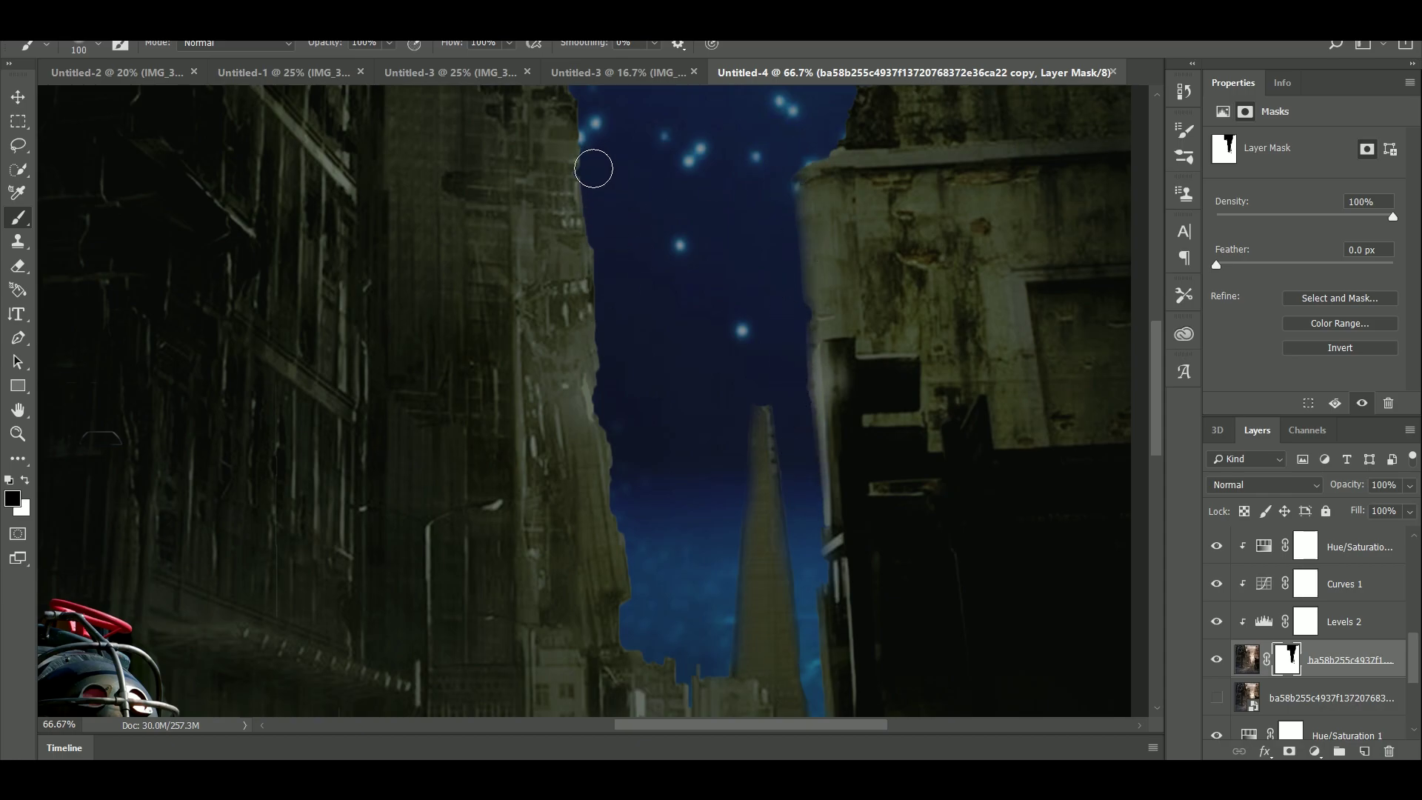
left_click_drag(593, 169, 638, 599)
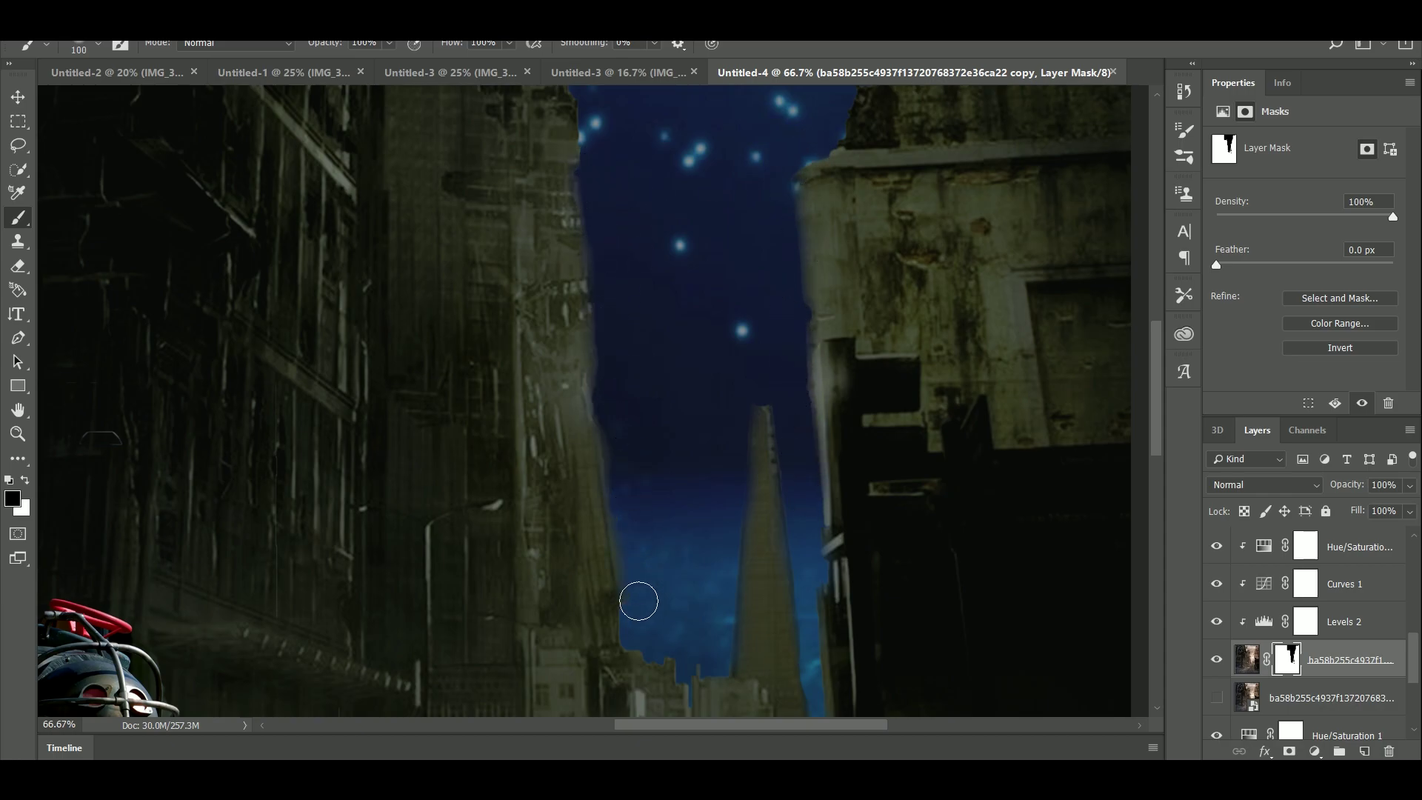
Step: Soften the upper edges of the ruined buildings against the blue water on the city layer's mask
left_click_drag(690, 491, 655, 711)
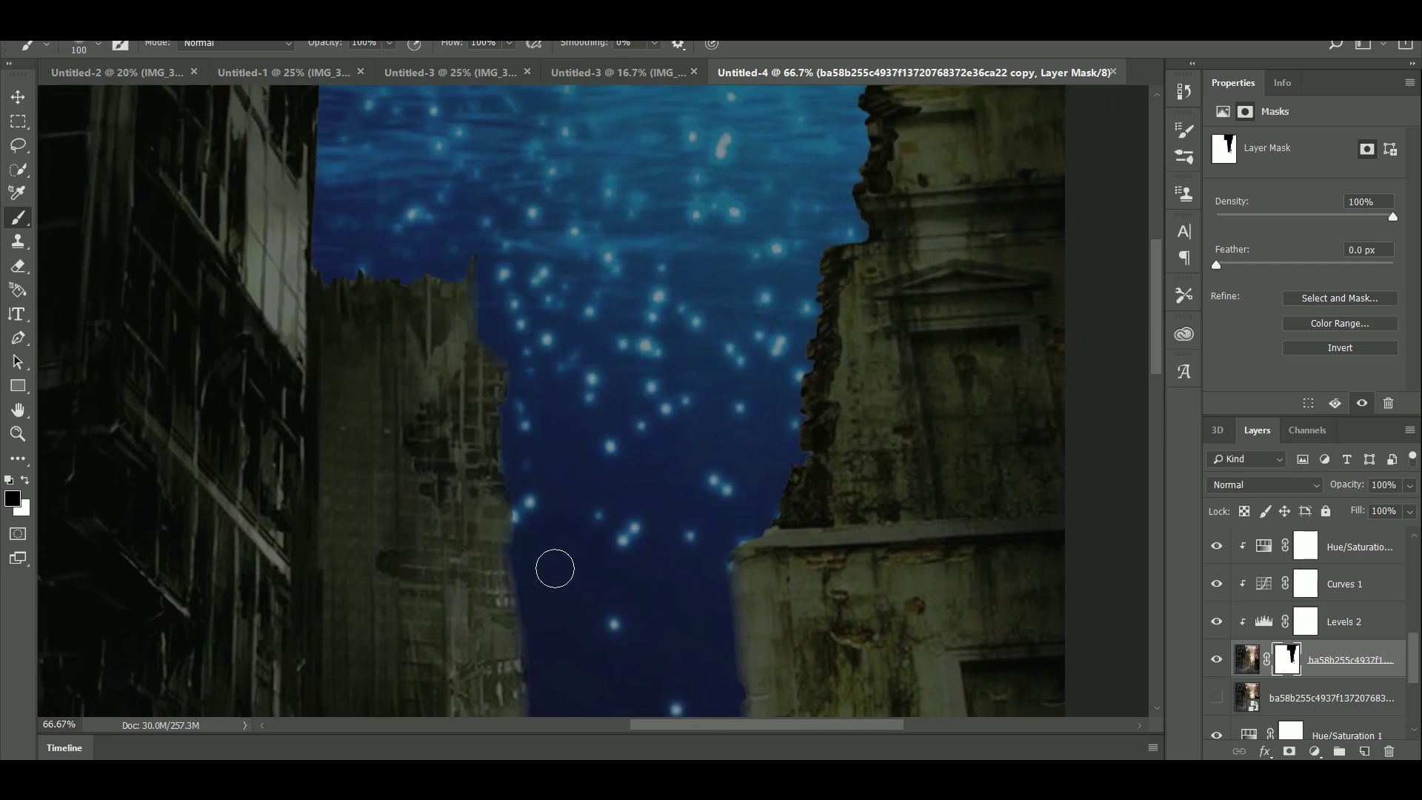
left_click_drag(550, 446, 670, 524)
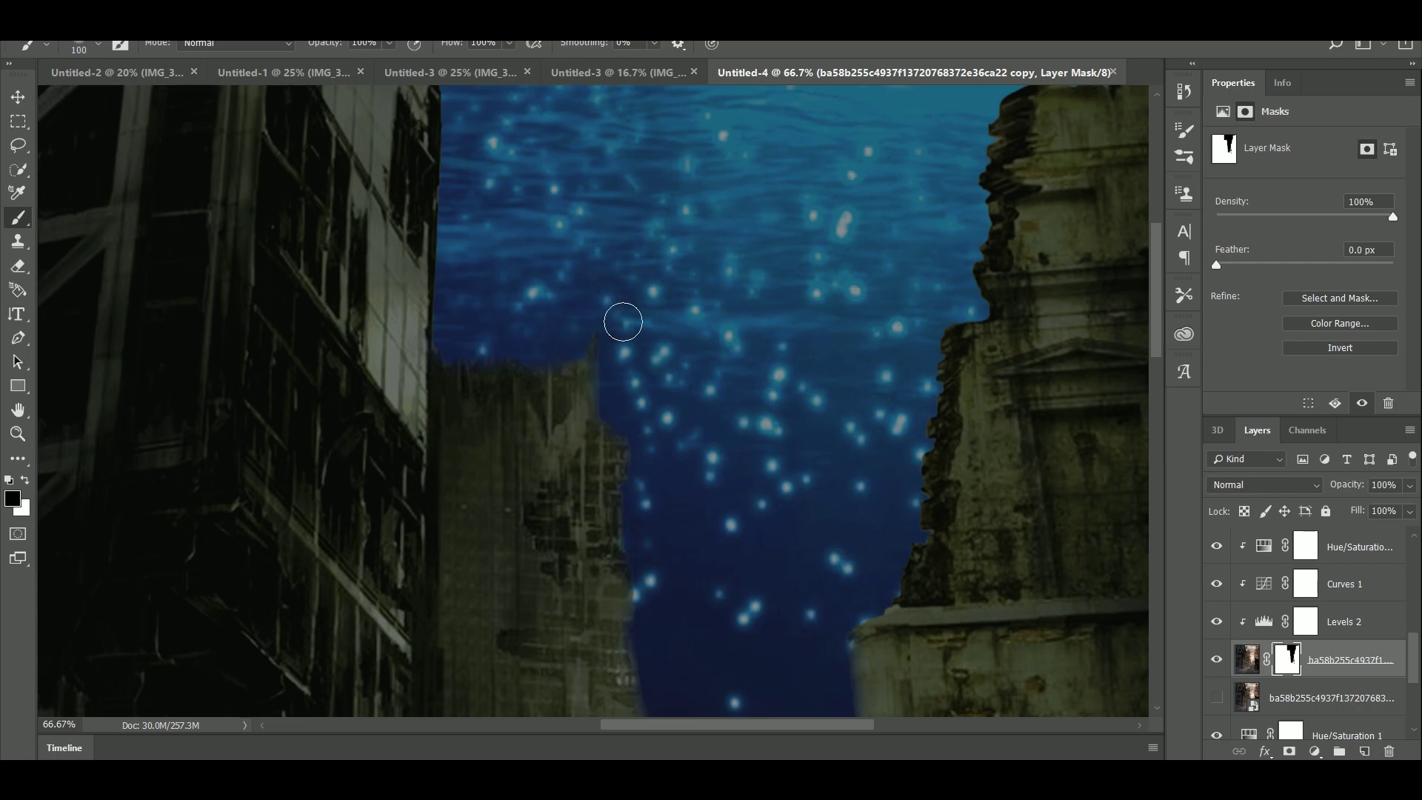
scroll(622, 317, "up", 2)
scroll(622, 317, "left", 2)
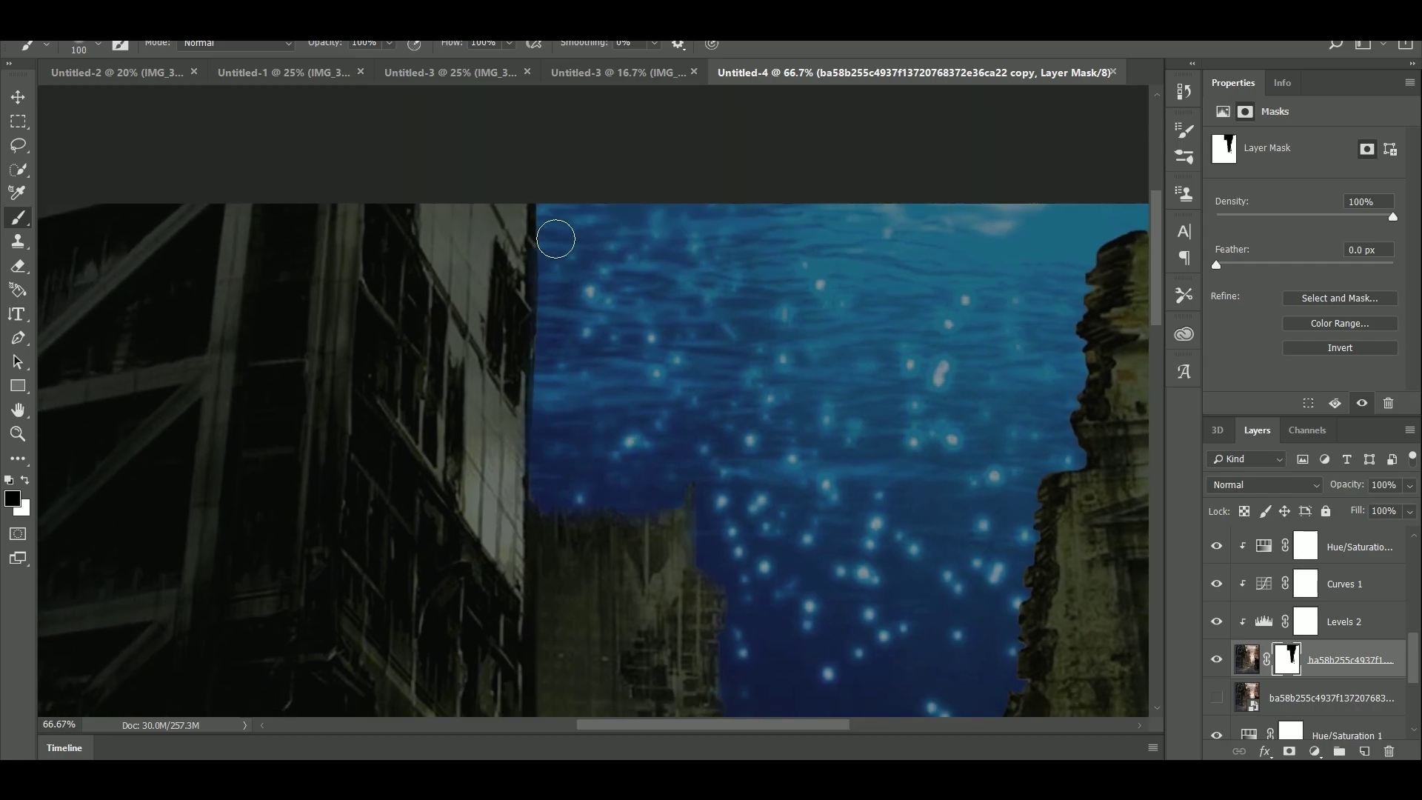
scroll(879, 410, "down", 10)
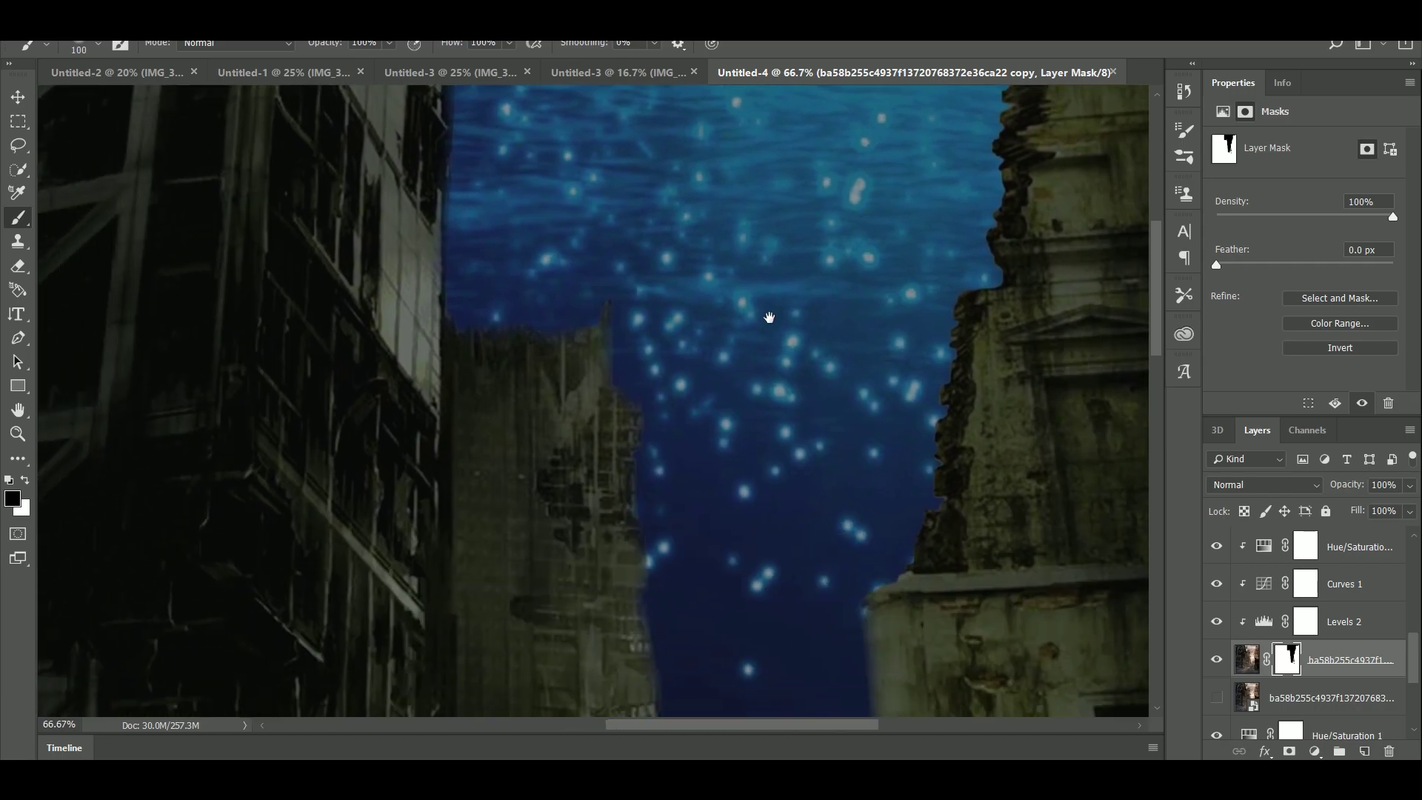
scroll(715, 442, "down", 4)
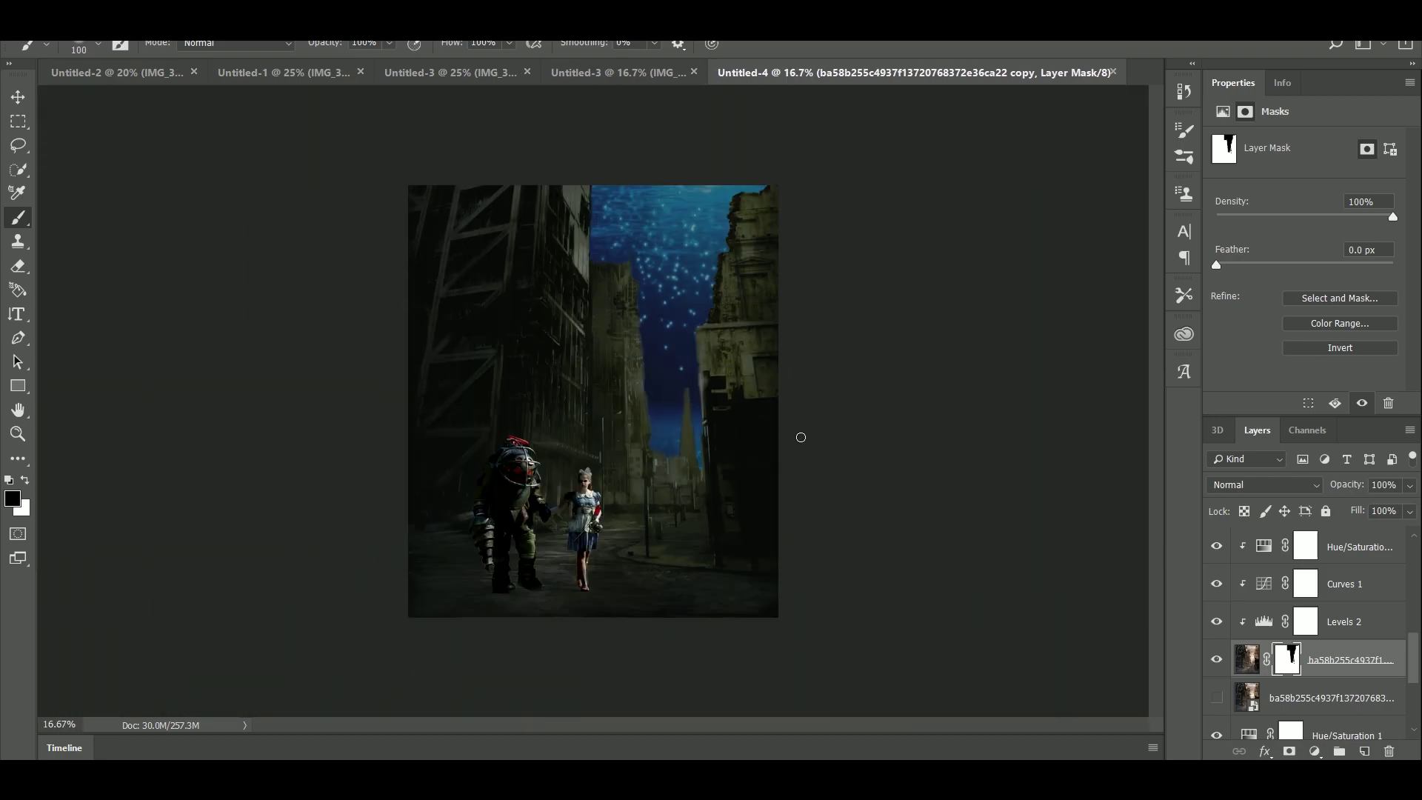
Step: Flatten the image, discarding hidden layers, and duplicate the flattened picture twice
scroll(1392, 592, "up", 5)
right_click(1344, 557)
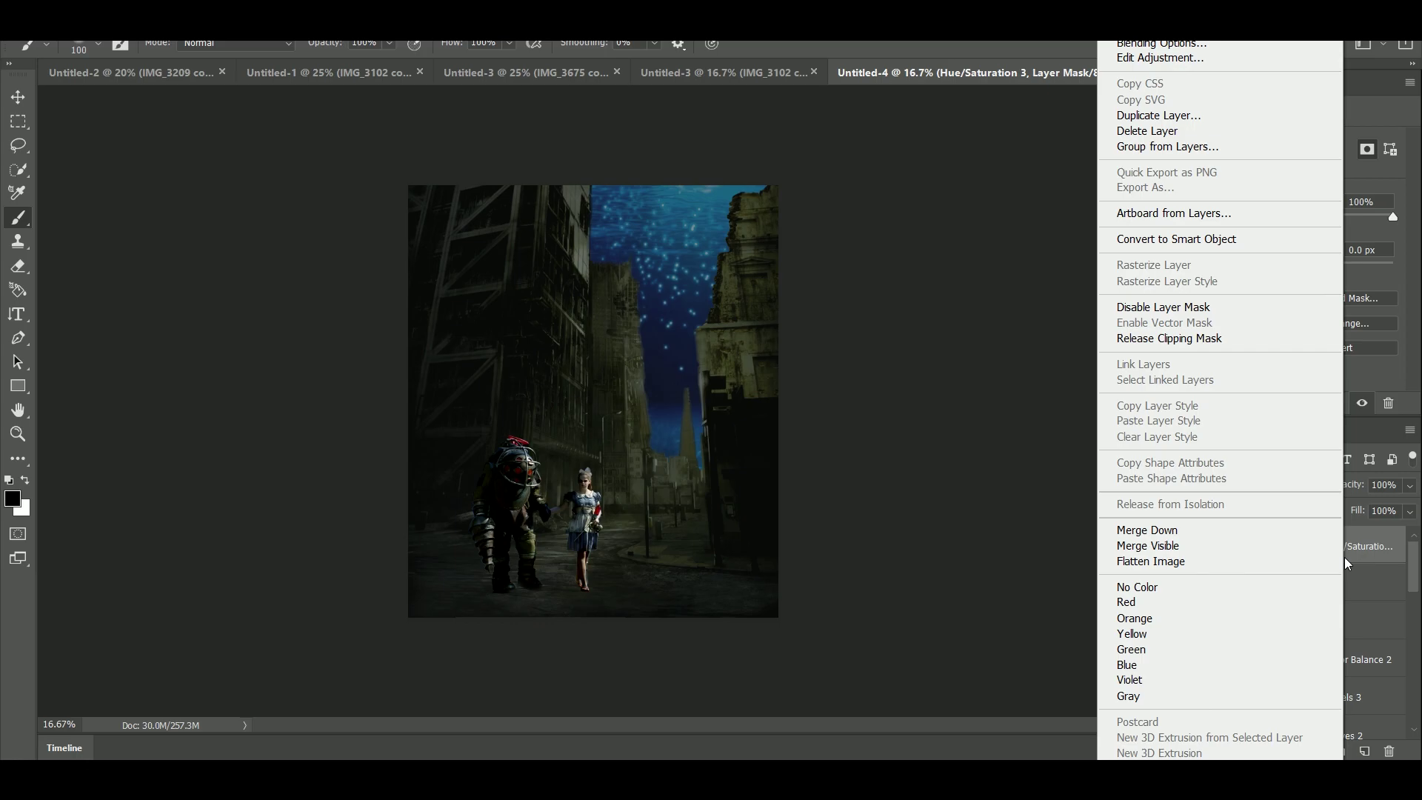
left_click(1331, 568)
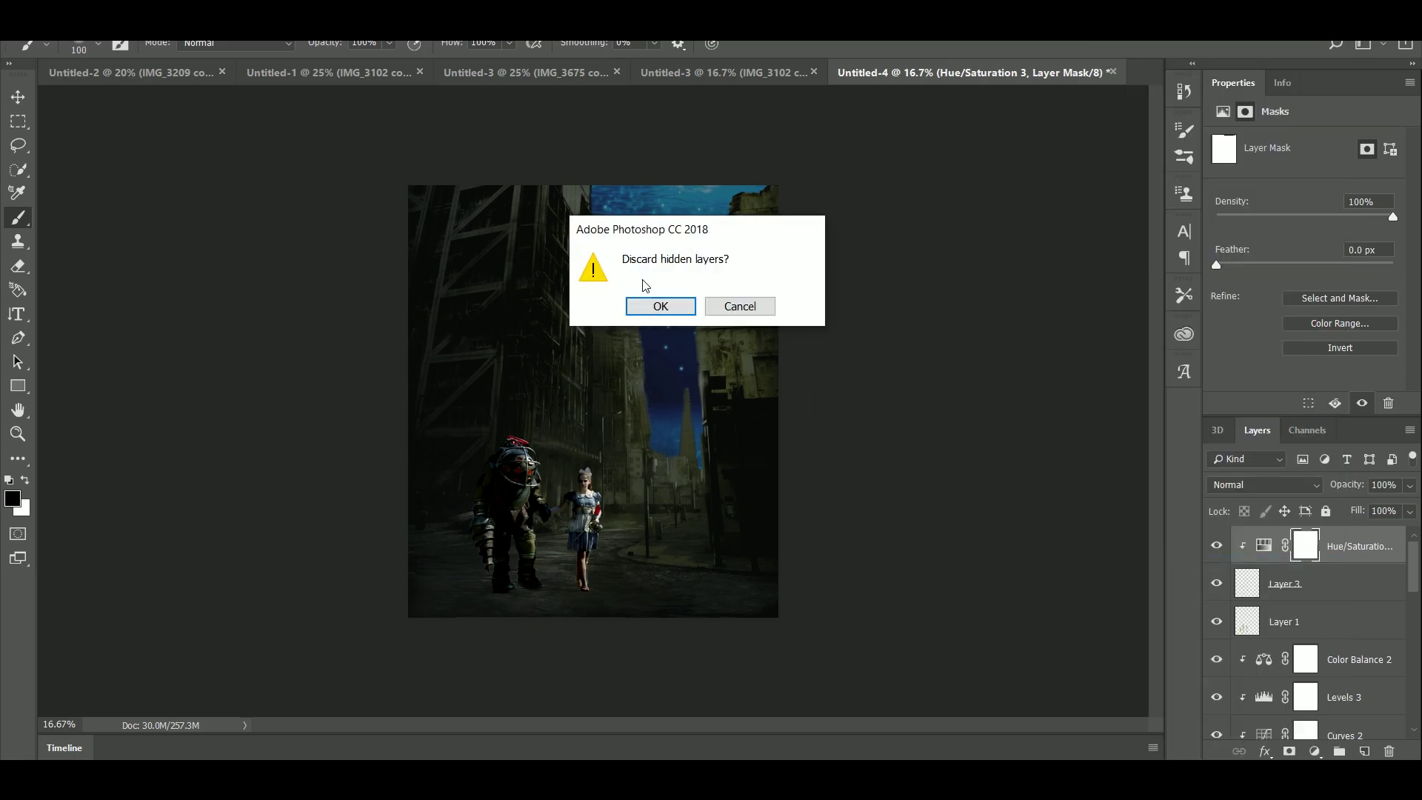
left_click(641, 311)
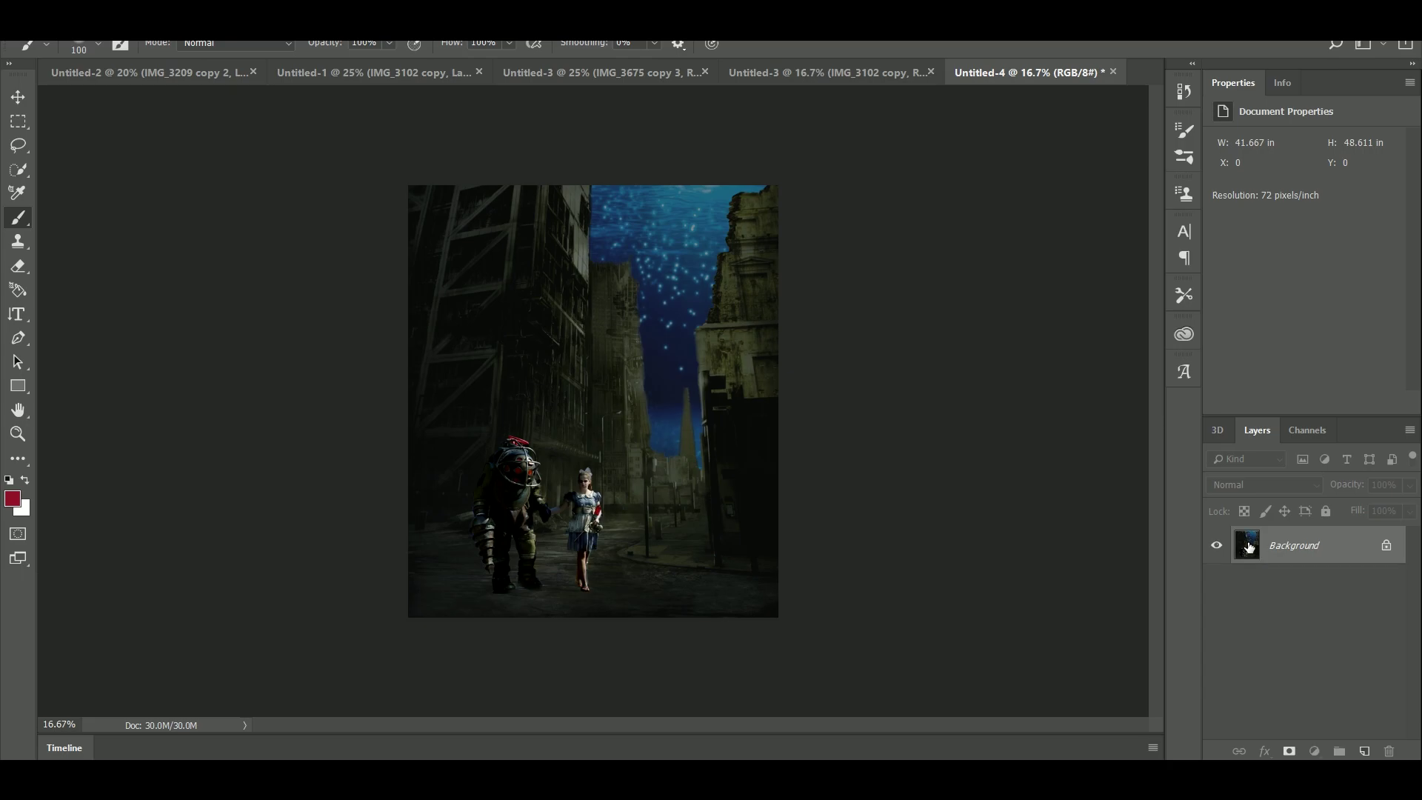
key("ctrl+j")
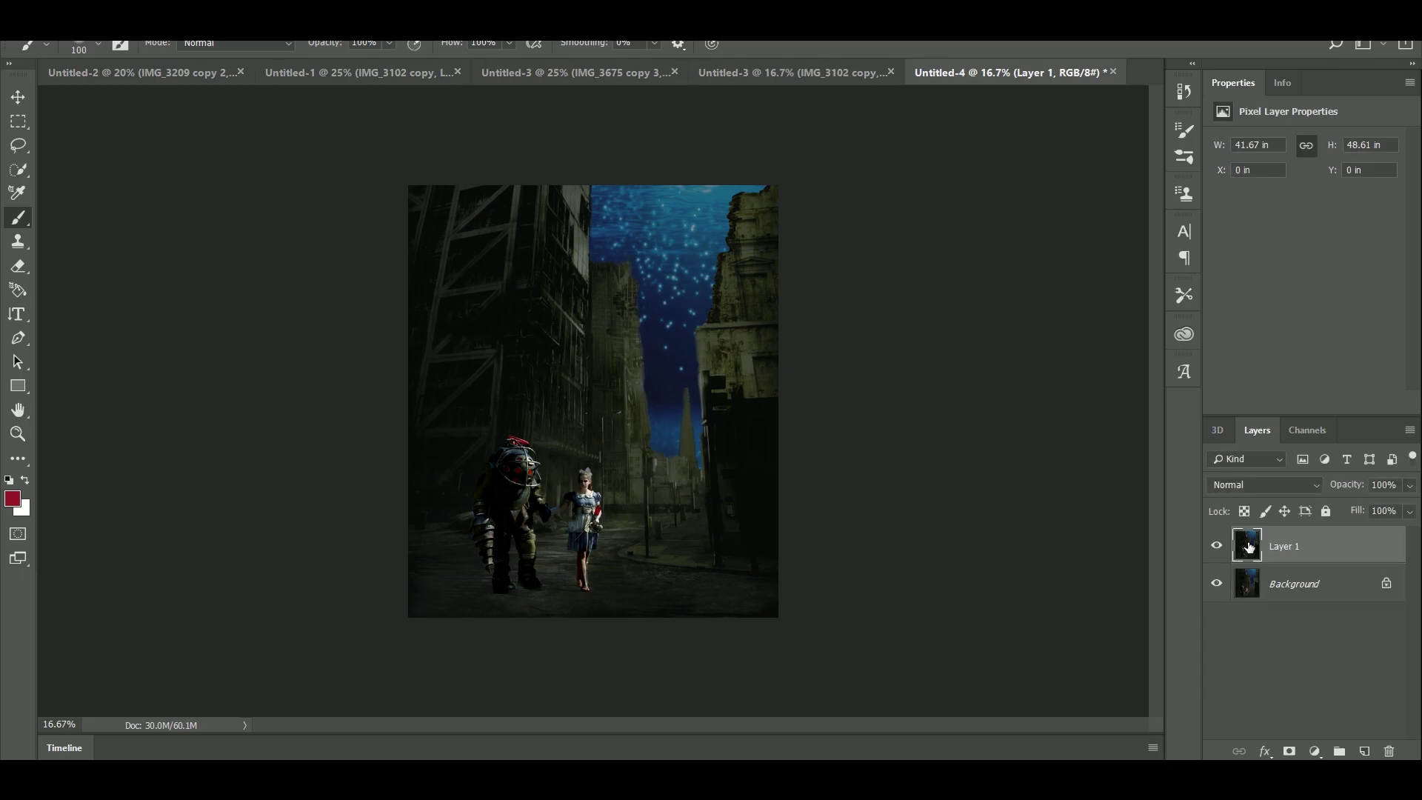
key("ctrl+j")
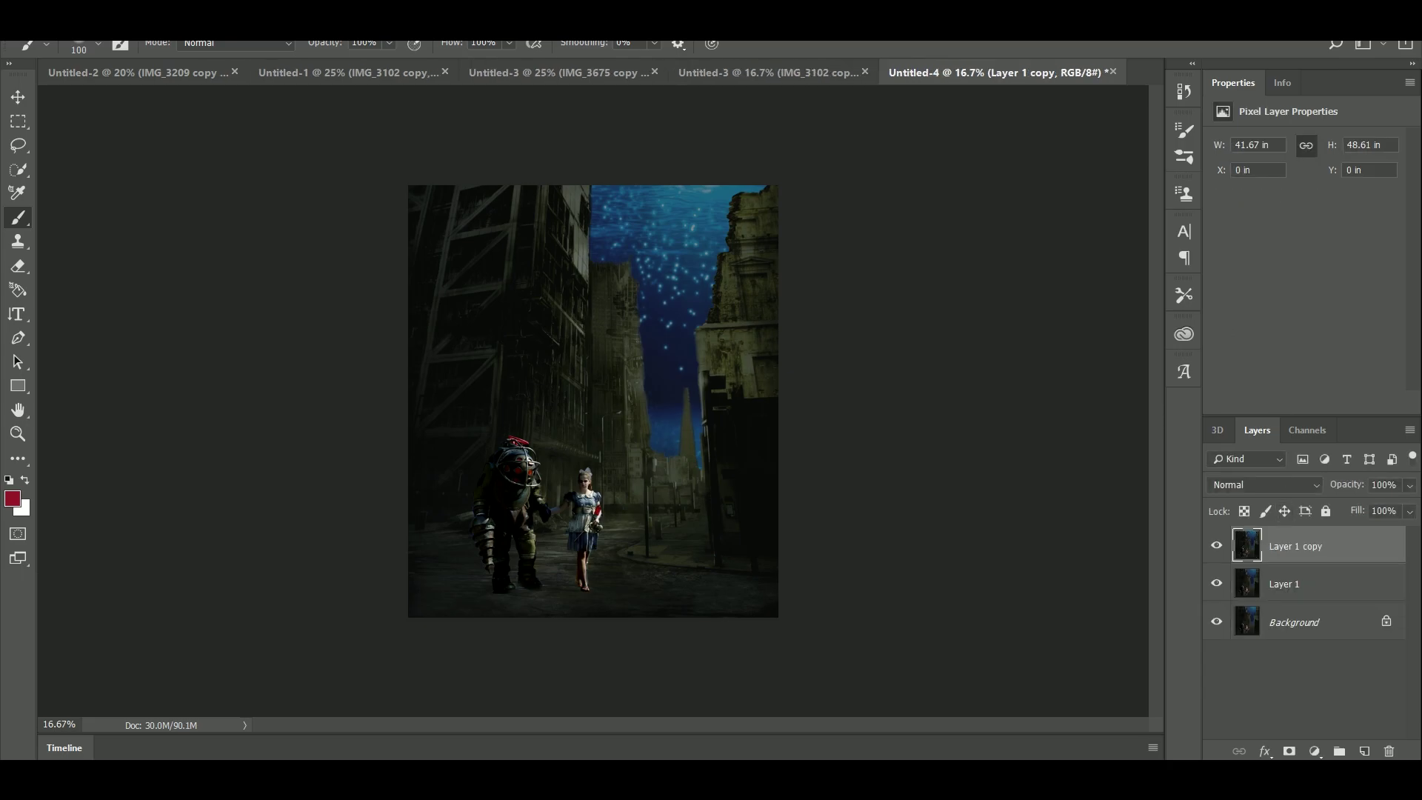
Step: Apply a Threshold adjustment at level 19 to the top copy
left_click(155, 16)
mouse_move(114, 16)
mouse_move(169, 58)
left_click(354, 295)
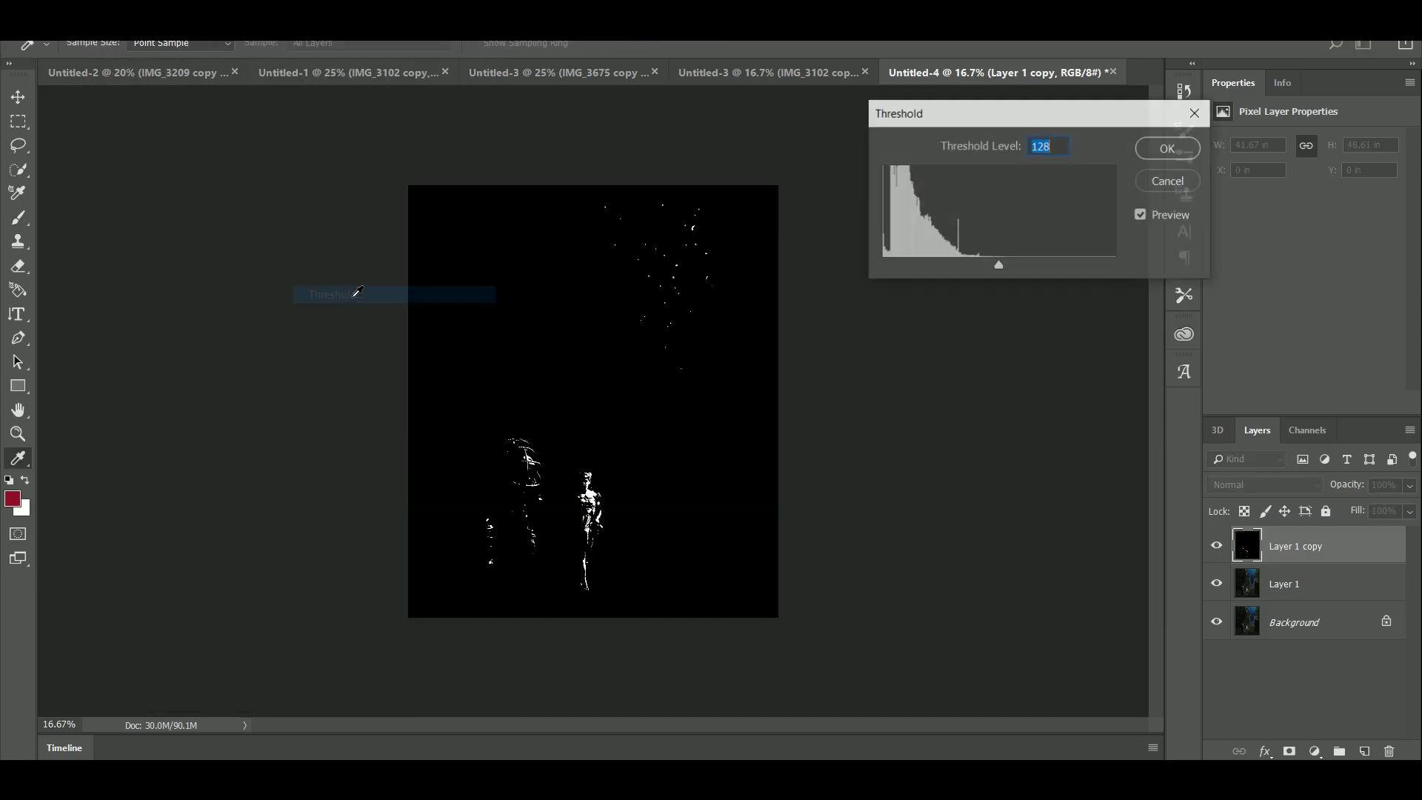
left_click_drag(998, 267, 900, 270)
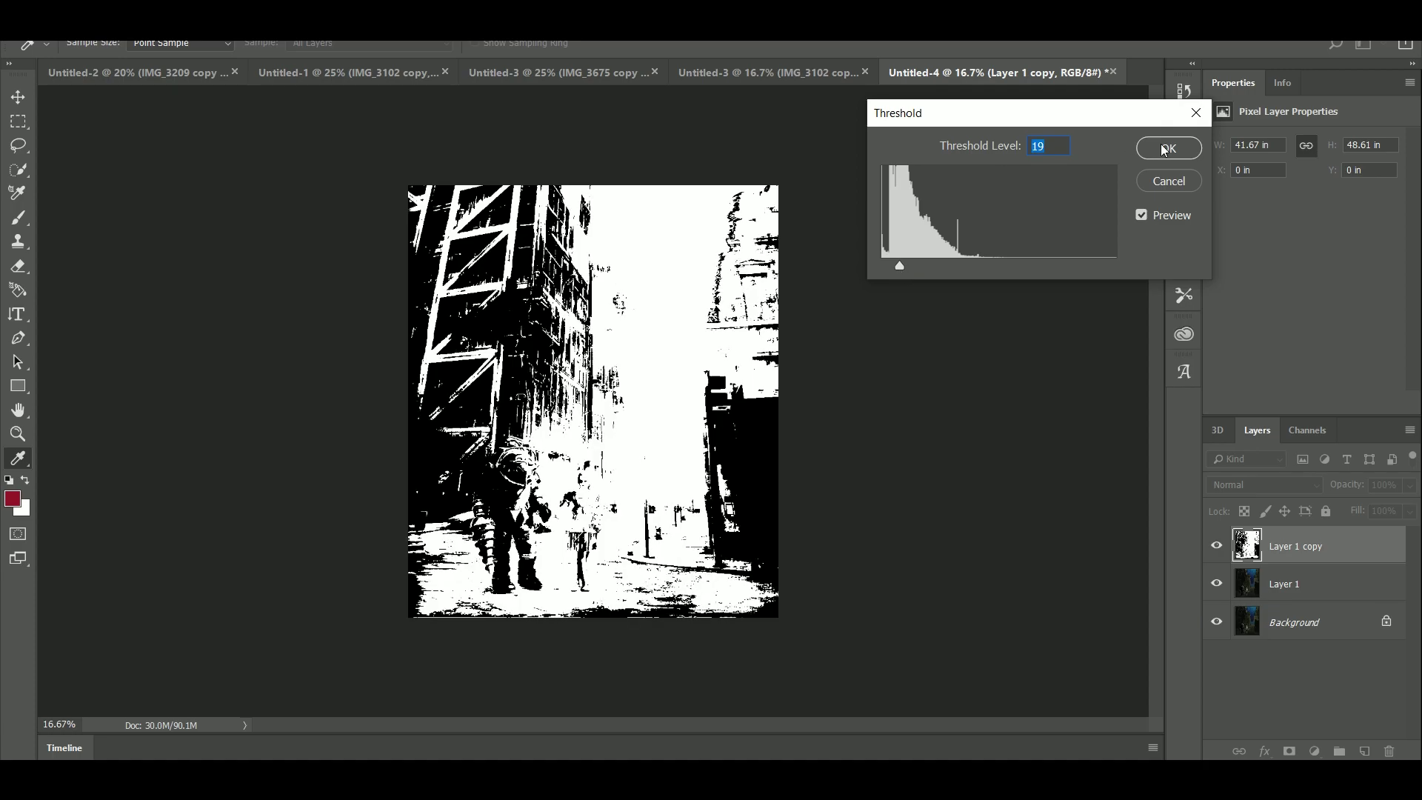
left_click(1163, 150)
Step: Apply the Oil Paint filter to the threshold layer with Cleanliness 5.9, Scale 5.5 and Bristle Detail 1.7
left_click(277, 30)
mouse_move(367, 331)
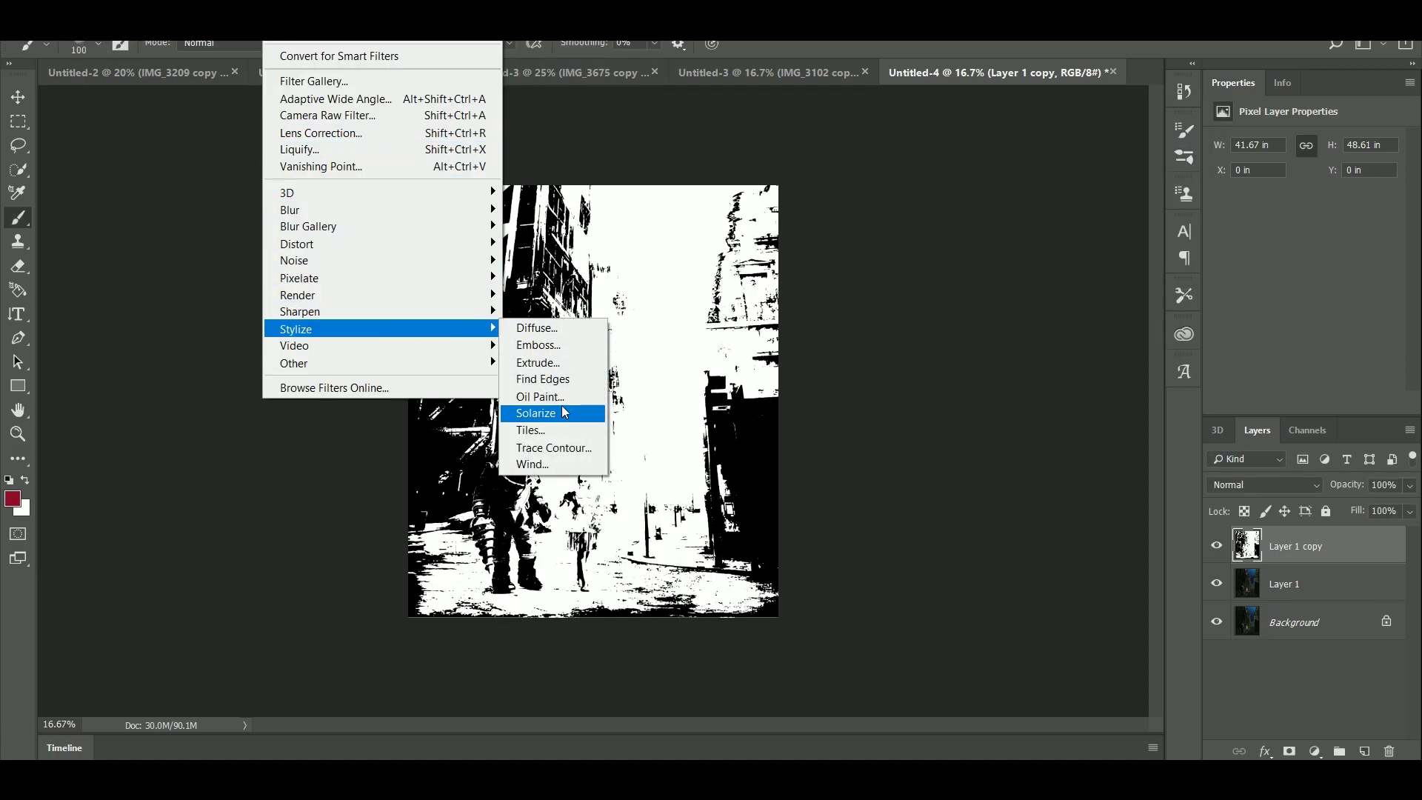
left_click(540, 396)
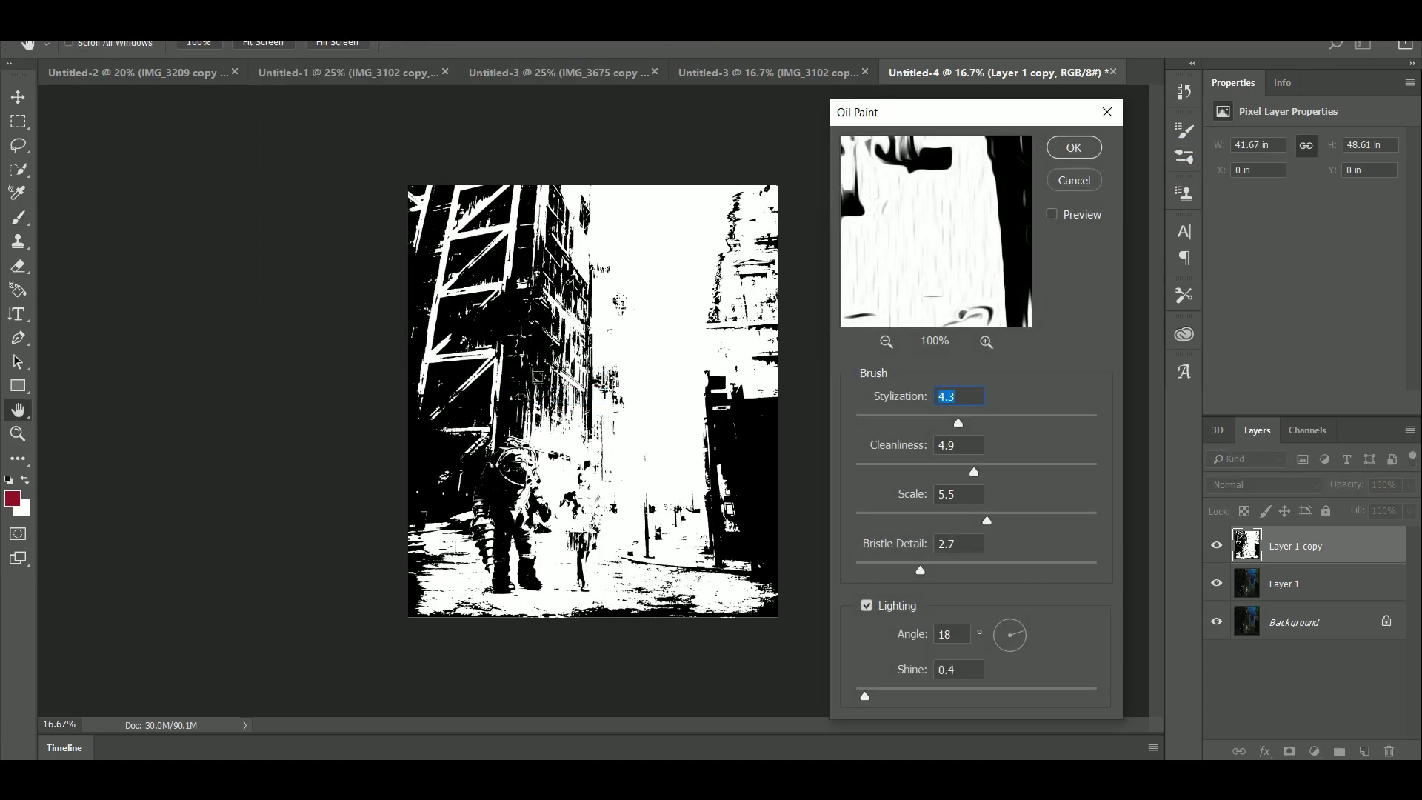
left_click(886, 342)
left_click(886, 341)
left_click(887, 342)
mouse_move(991, 270)
left_mouse_down()
mouse_move(1082, 324)
mouse_move(1234, 369)
left_mouse_up()
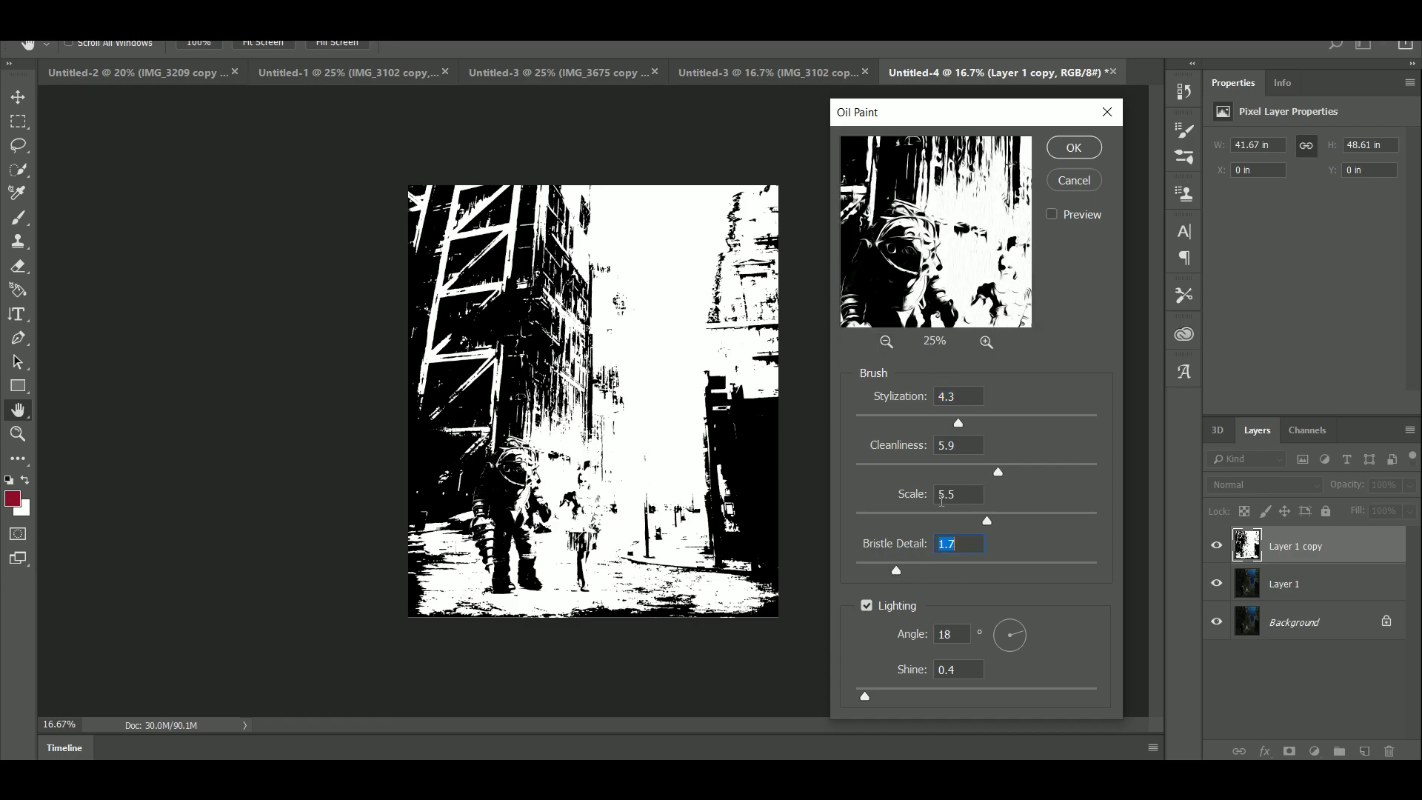
mouse_move(921, 423)
left_mouse_down()
mouse_move(1001, 423)
mouse_move(901, 423)
left_mouse_up()
left_click(1073, 148)
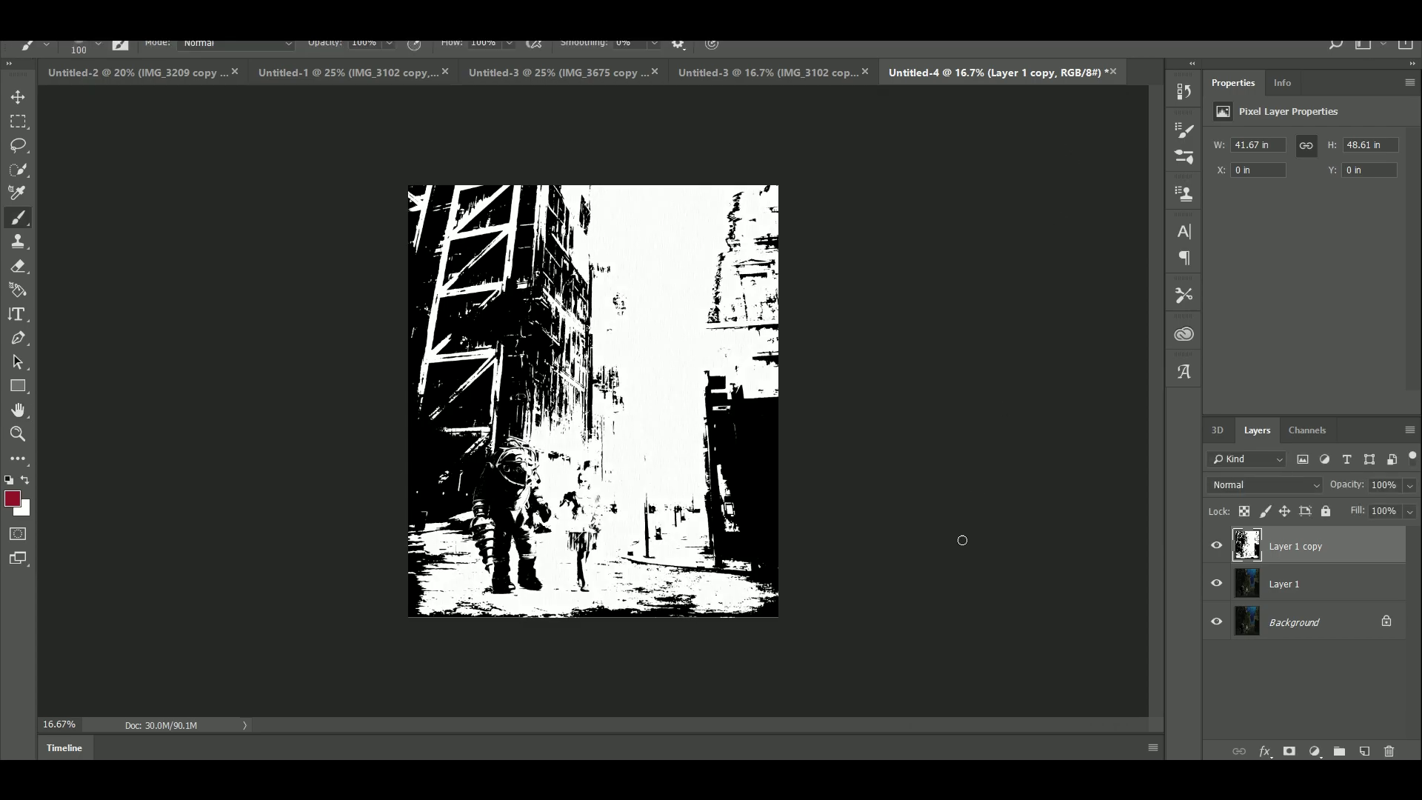
Step: Duplicate Layer 1 and start the Poster Edges filter on the copy, framing the costumed pair in the preview
left_click(1254, 590)
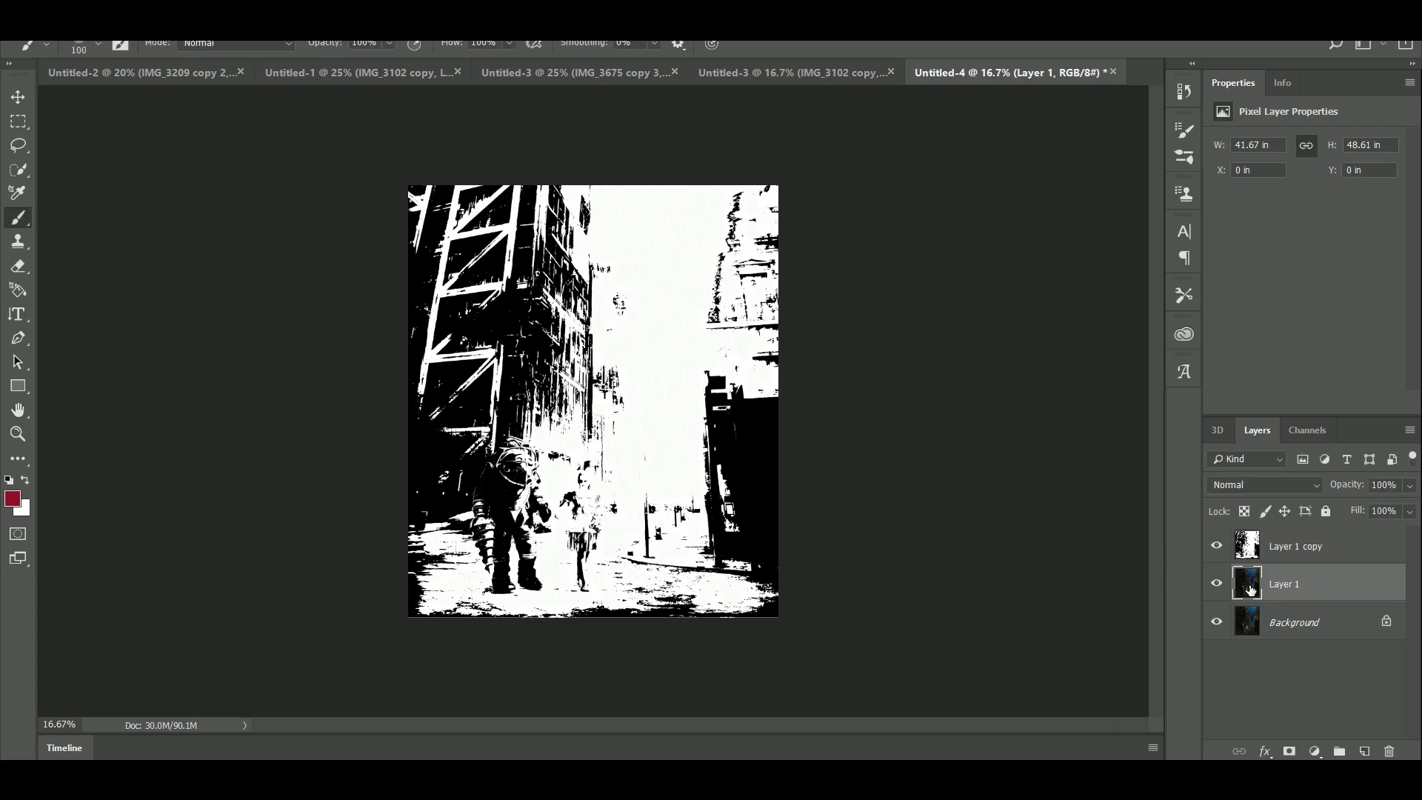
key("ctrl+j")
left_click(277, 12)
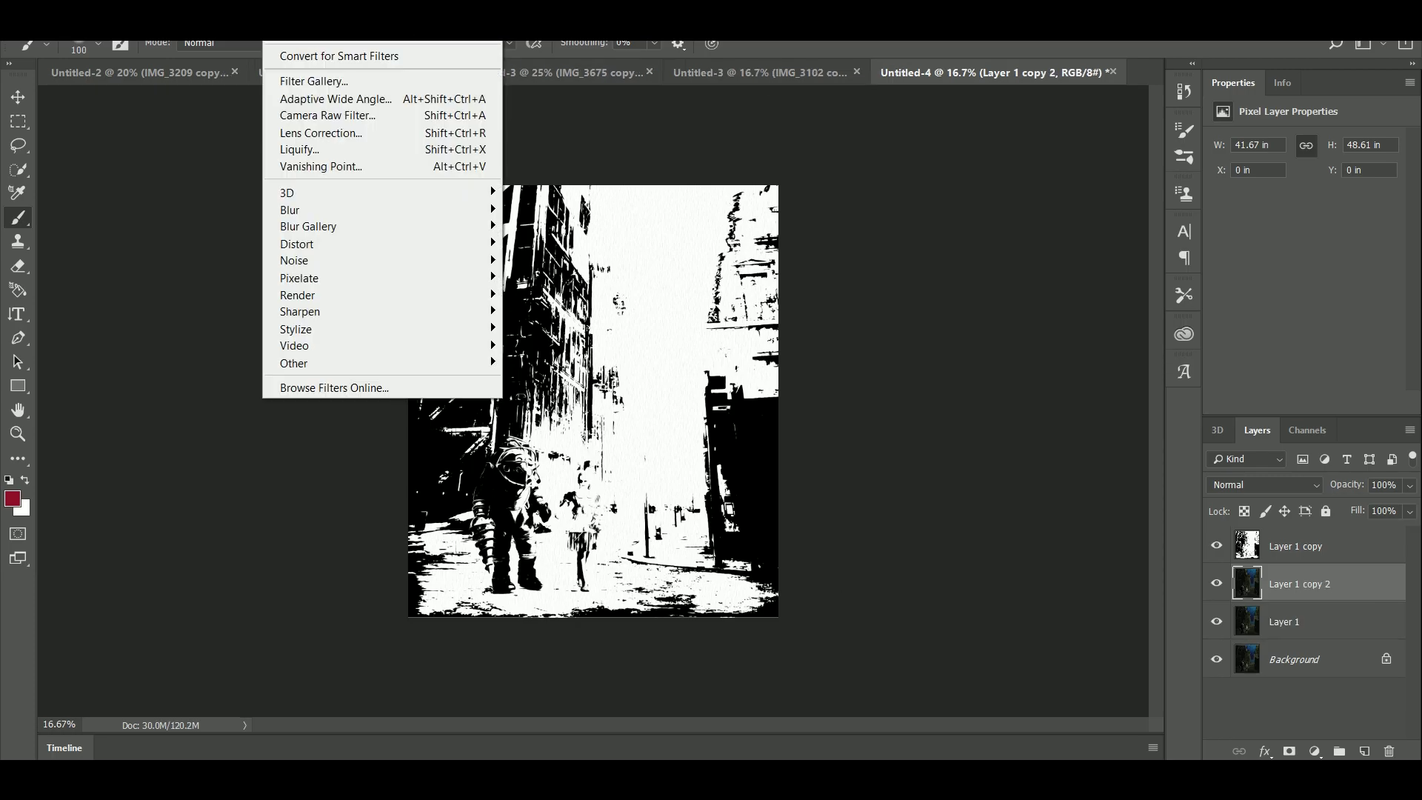
left_click(304, 79)
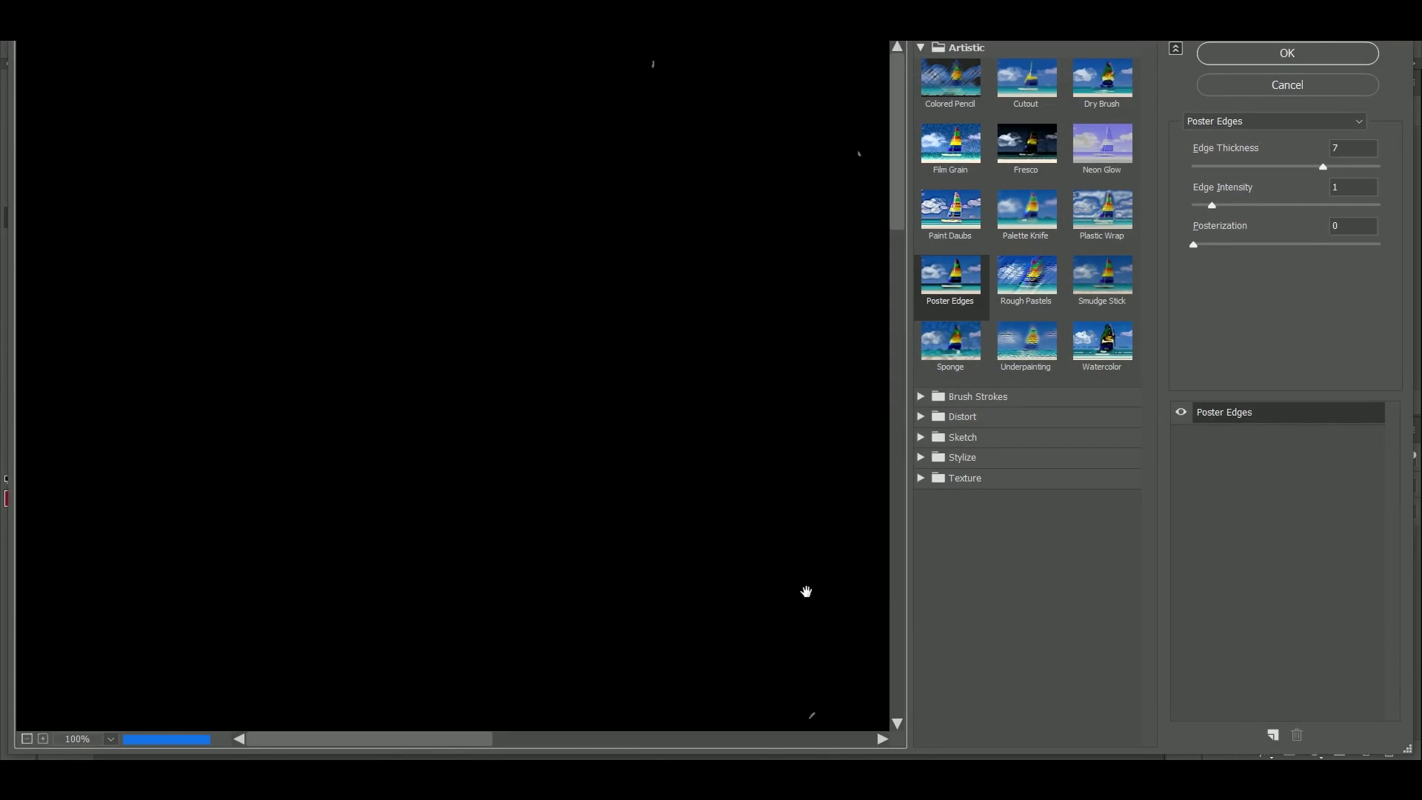
left_click_drag(848, 603, 371, 222)
left_click_drag(785, 652, 348, 118)
left_click_drag(240, 619, 705, 302)
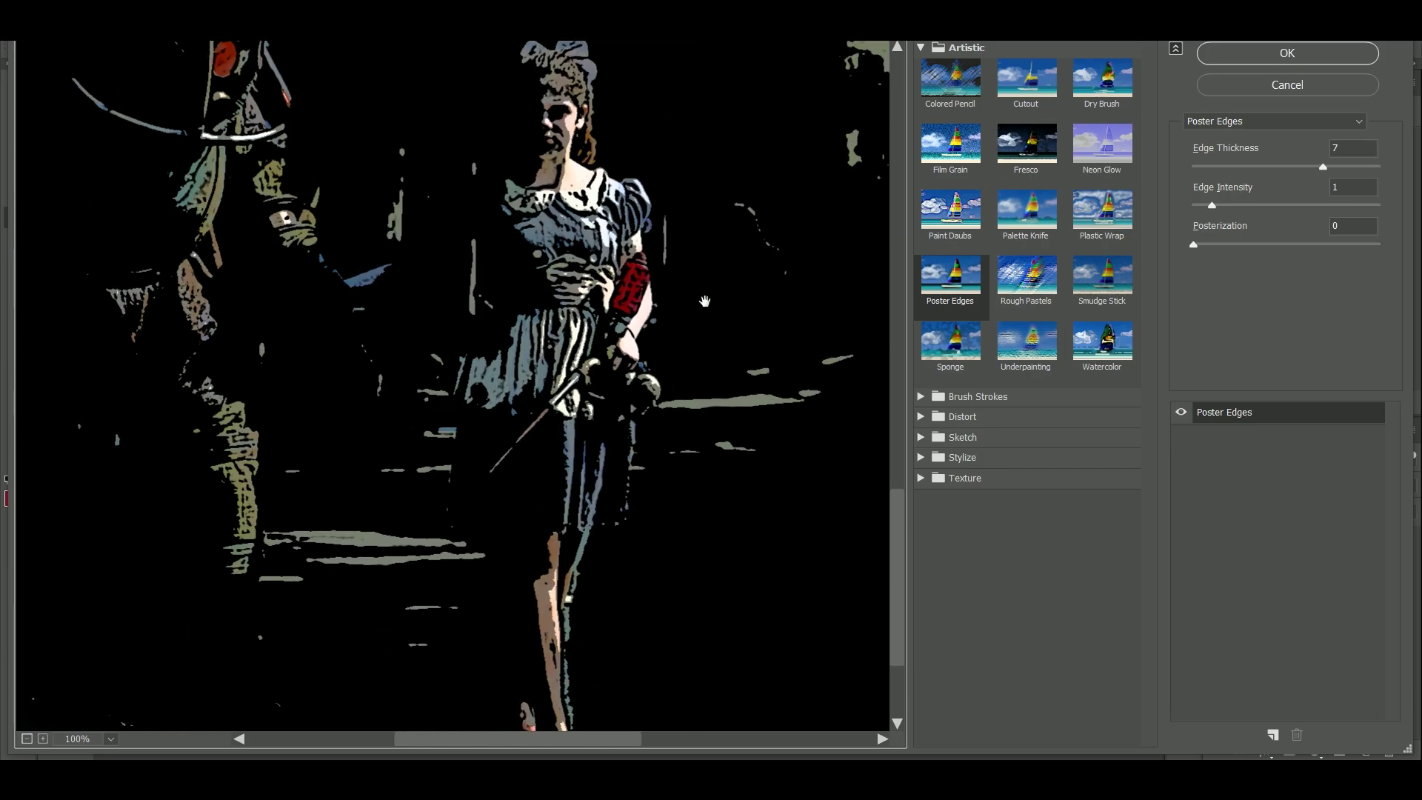
Step: Apply Poster Edges with Edge Thickness 4, Edge Intensity 1 and Posterization 5
left_click(1244, 166)
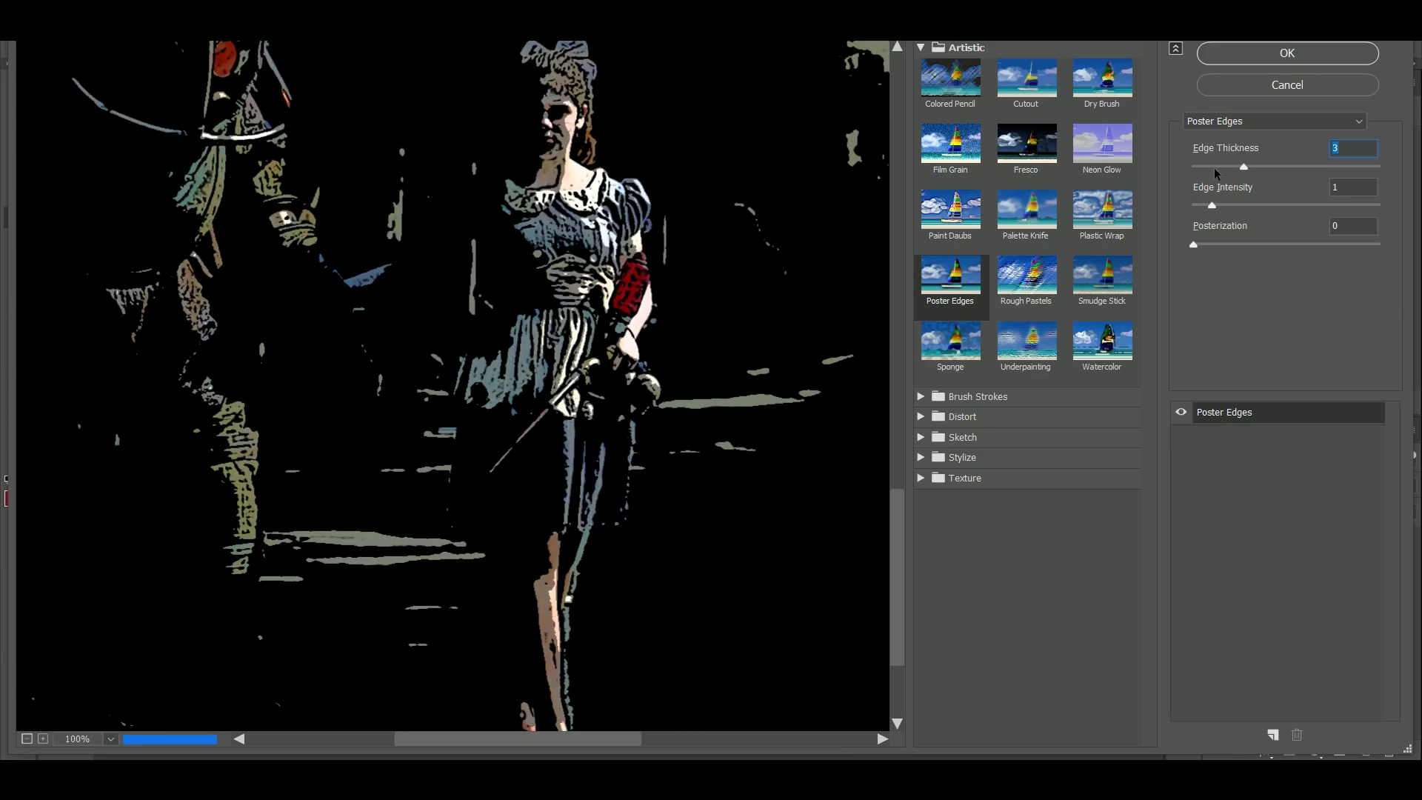
left_click(1214, 167)
left_click(1269, 167)
left_click_drag(1211, 205, 1289, 206)
type("1")
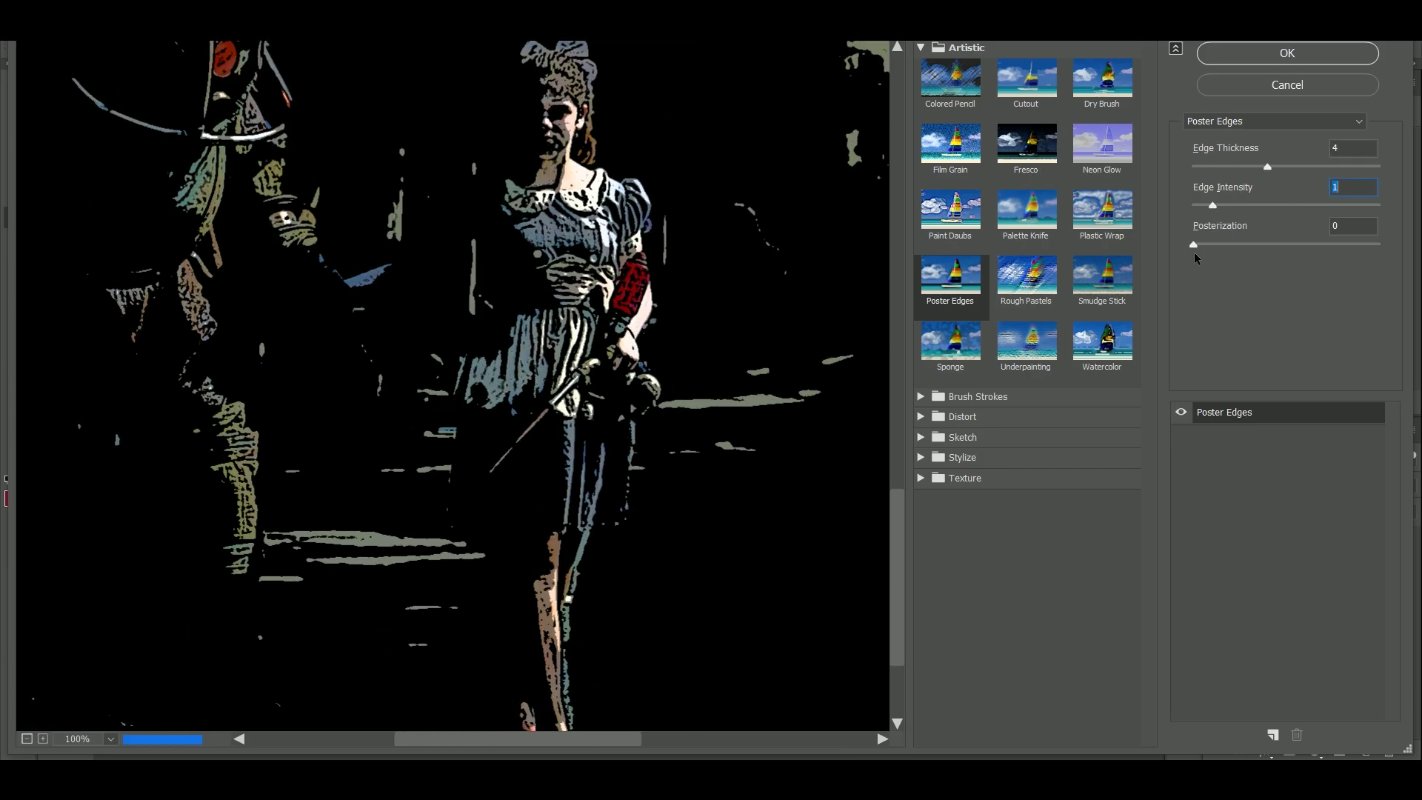
left_click_drag(1194, 245, 1335, 246)
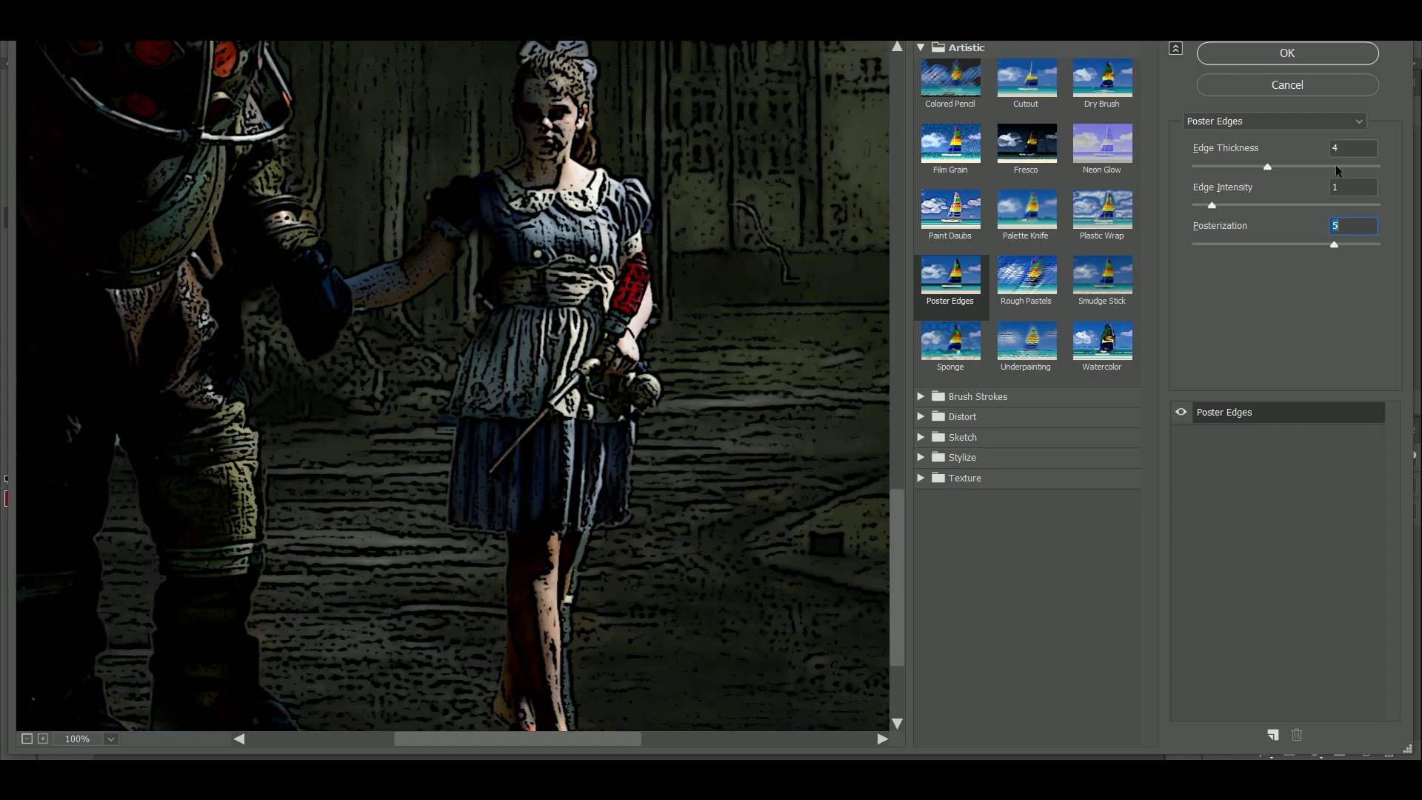
left_click(1332, 55)
Step: Set the blend mode of the black-and-white threshold layer to Multiply so the colour layer shows through
left_click(1253, 554)
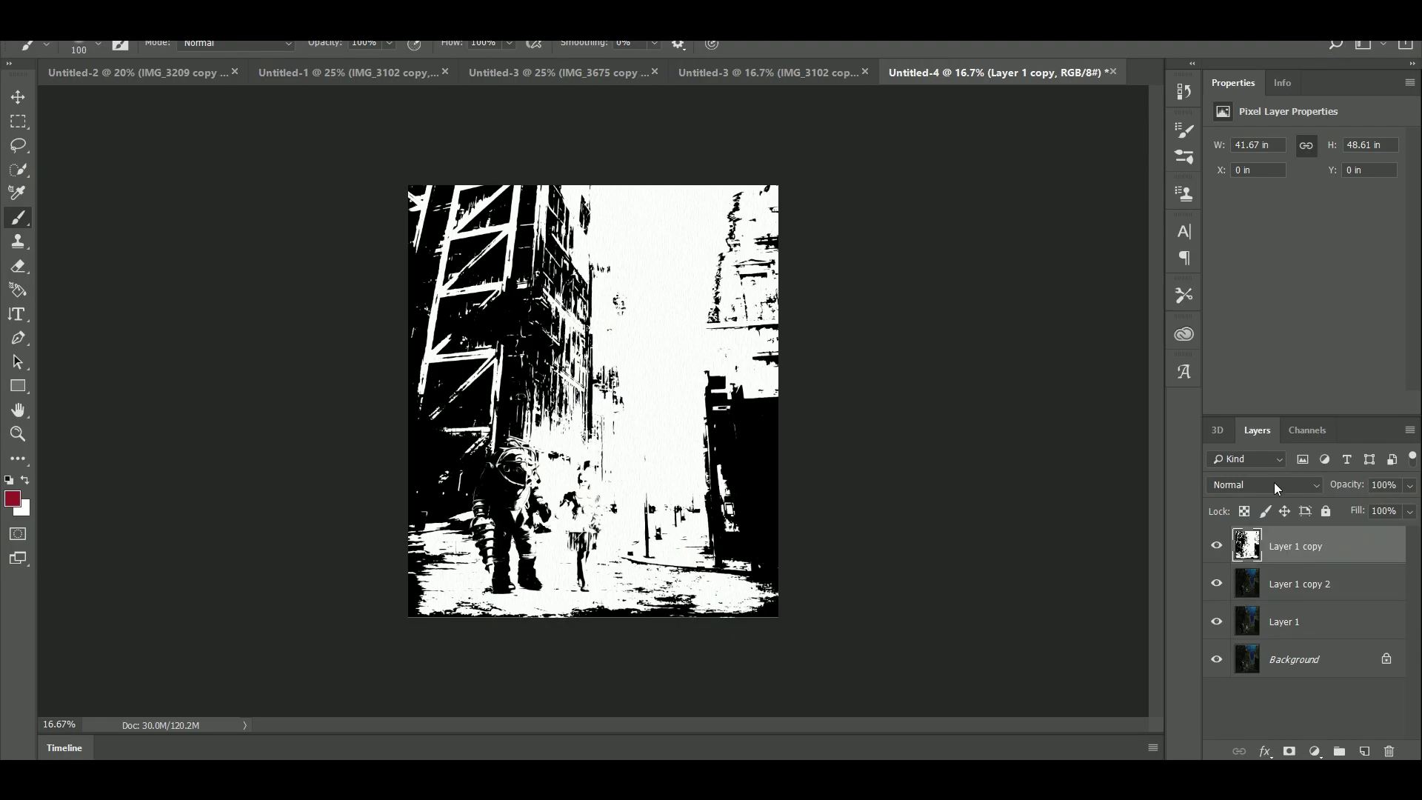
left_click(1277, 487)
left_click(1240, 96)
key("ctrl+plus")
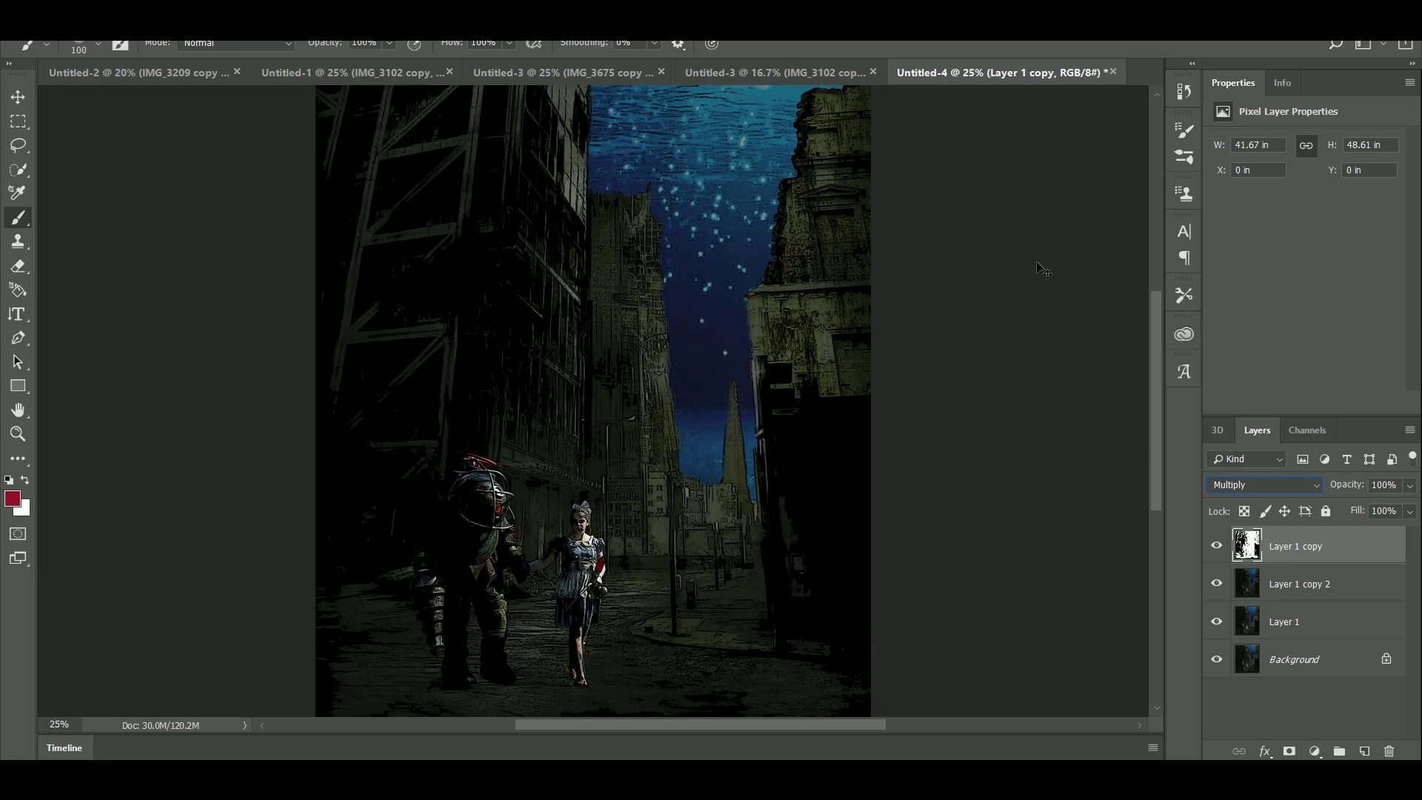
mouse_move(918, 522)
left_mouse_down()
mouse_move(921, 585)
mouse_move(903, 517)
left_mouse_up()
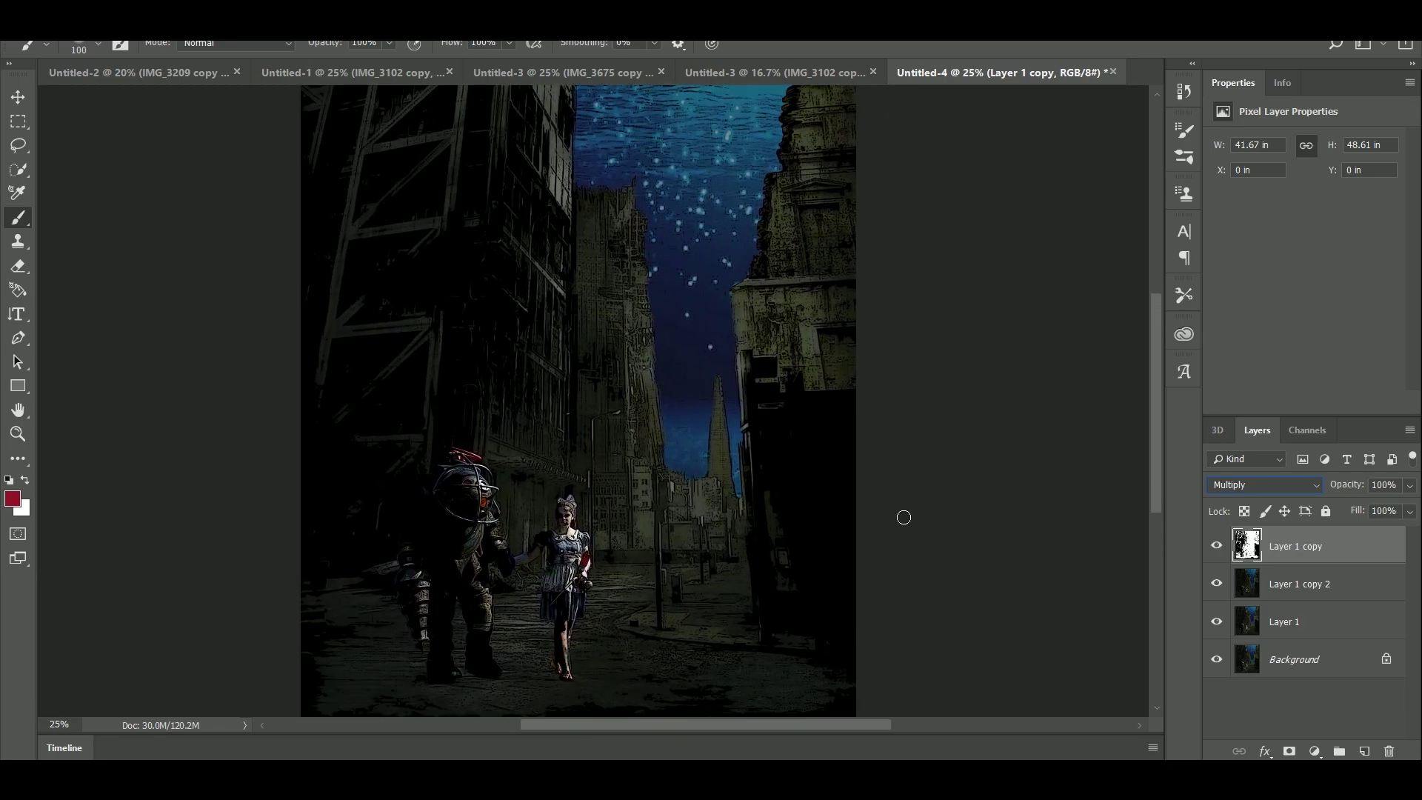
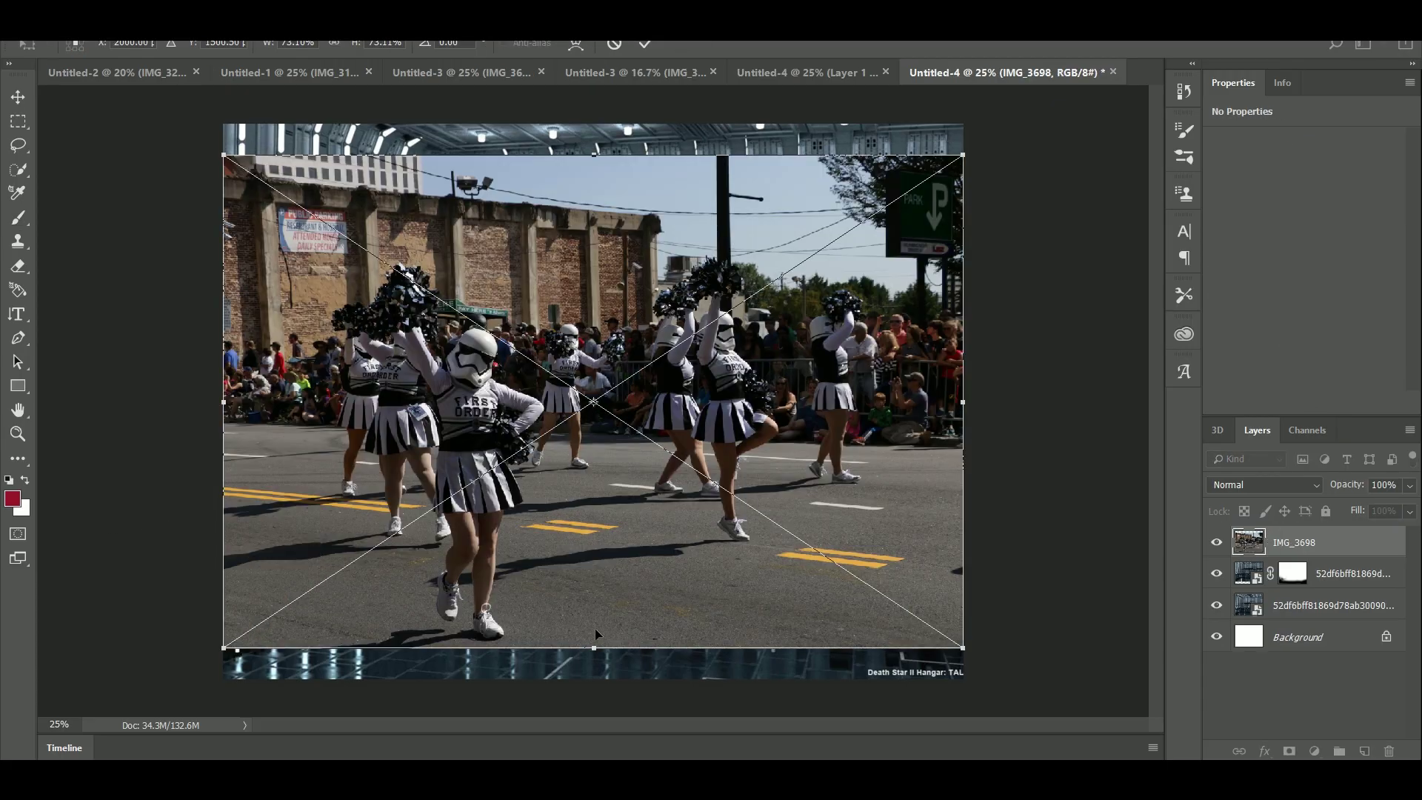
Step: Scale the placed cheerleader photo IMG_3698 to about 61% and position it centrally over the hangar background
left_click_drag(664, 586, 662, 617)
left_click_drag(964, 186, 843, 267)
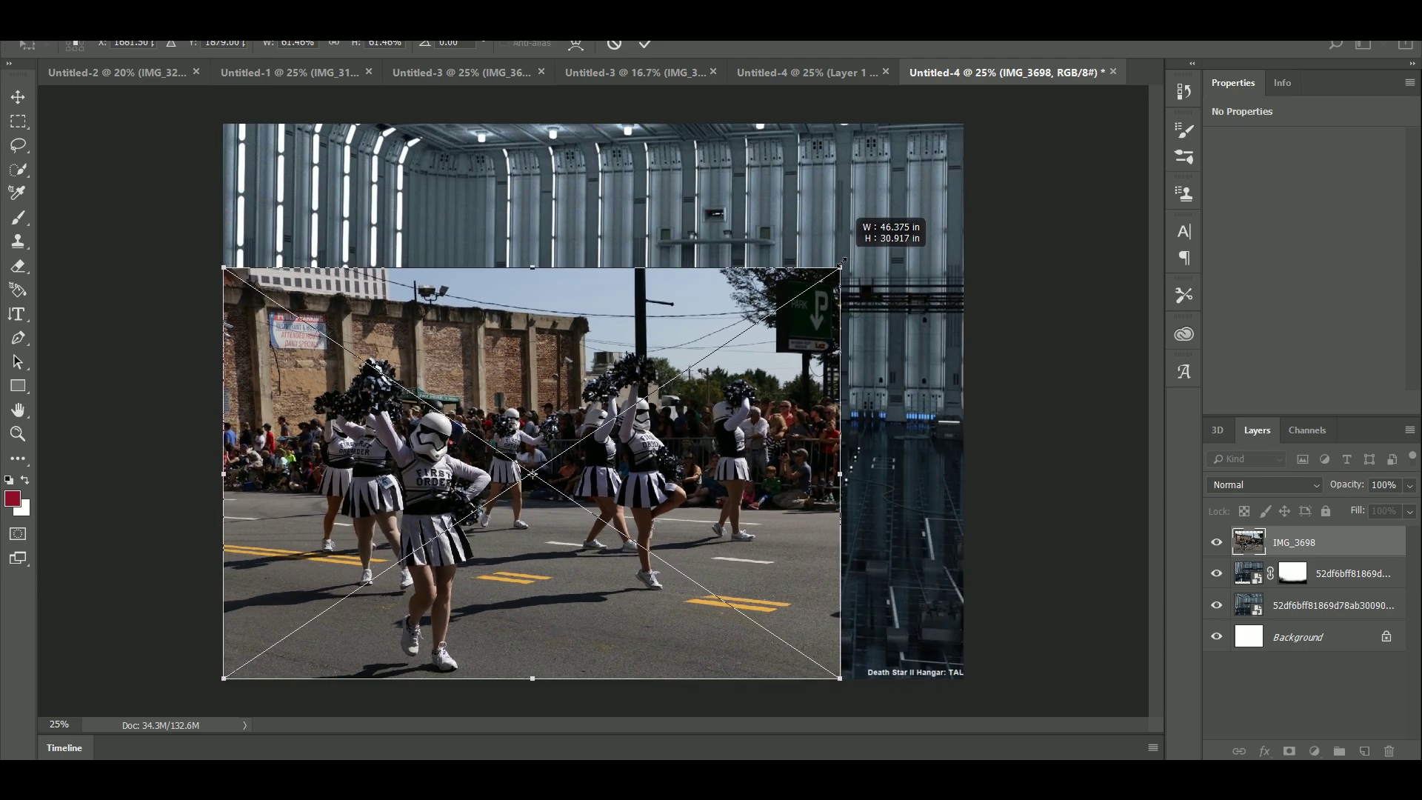
left_click_drag(685, 502, 760, 464)
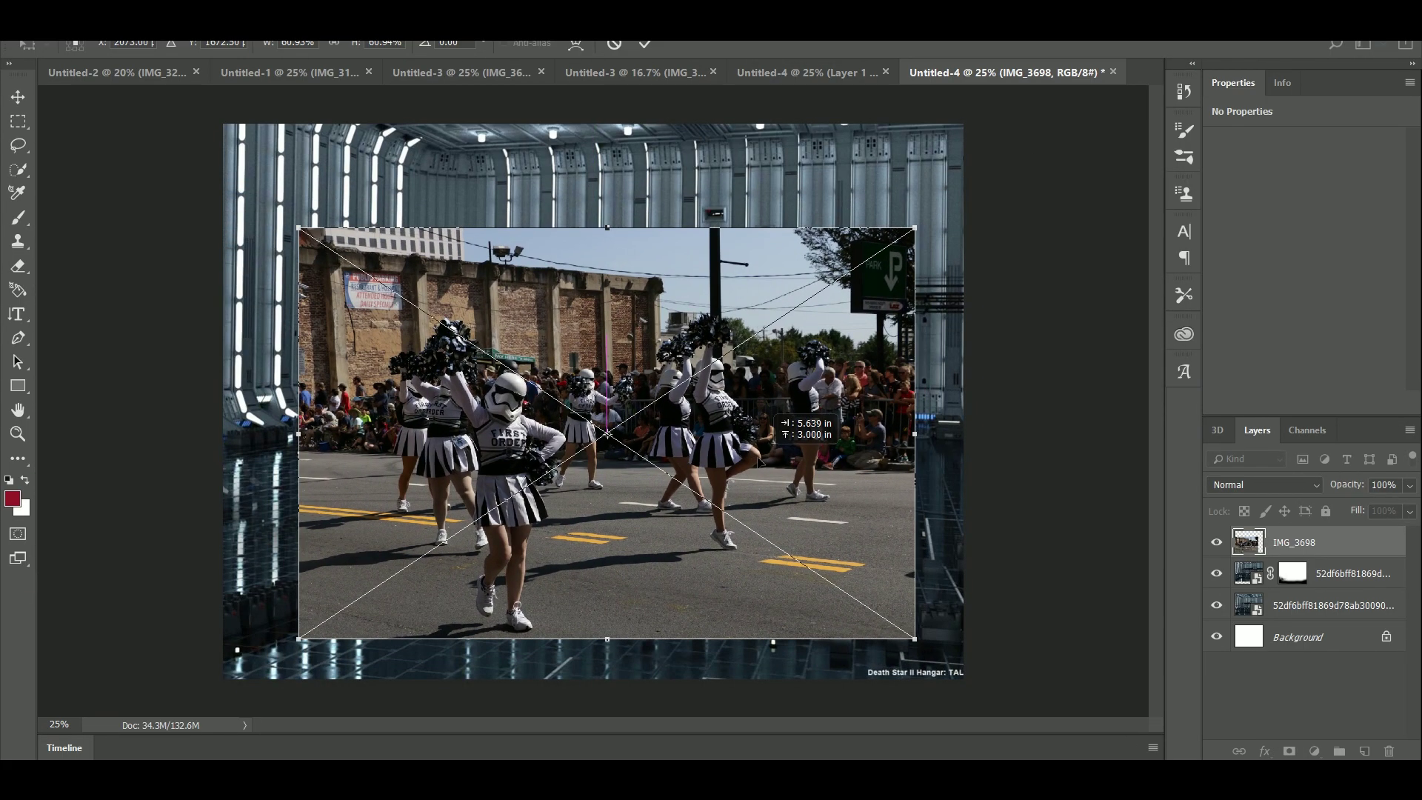
key("Return")
Step: Select the cheerleaders on the photo's left side and the one at the back centre with the Quick Selection tool
key("b")
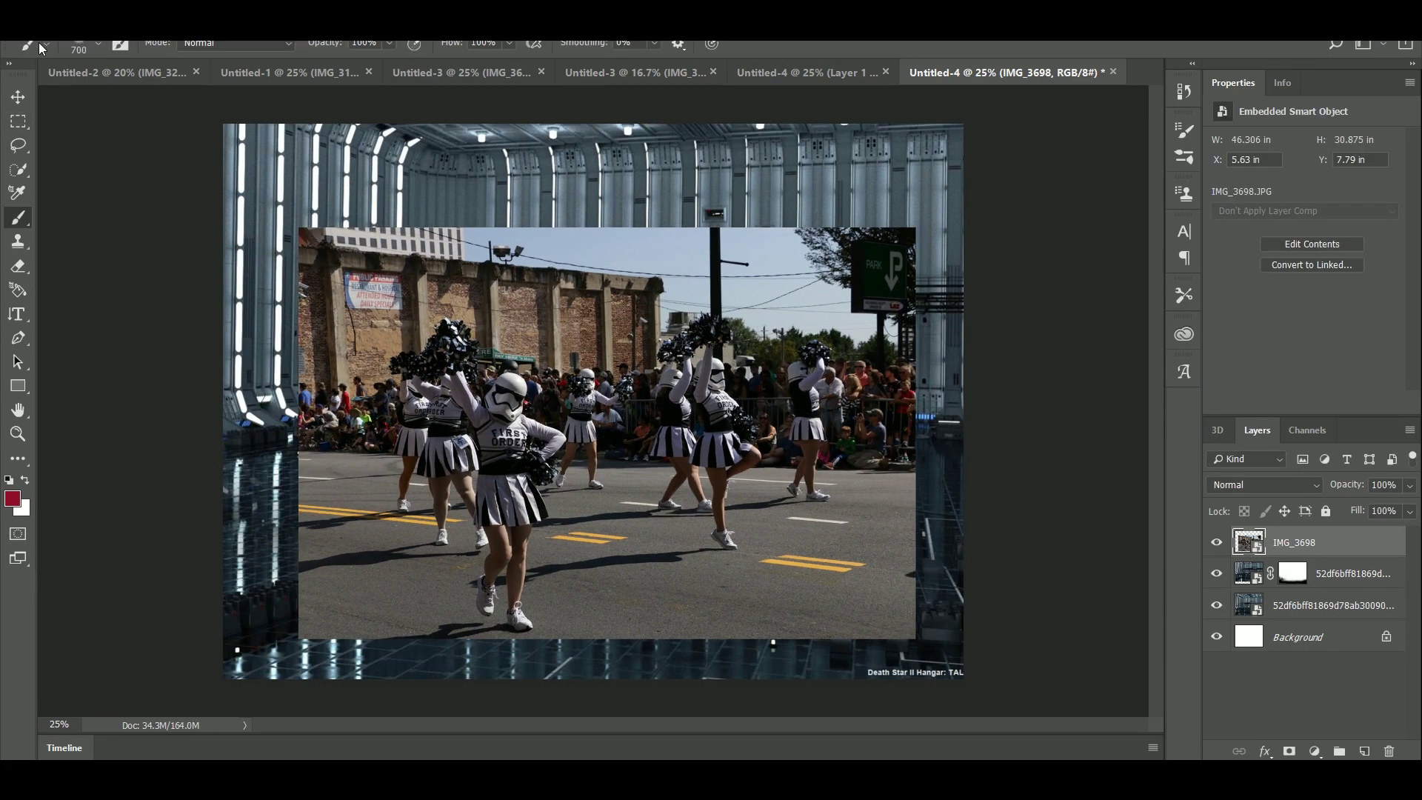
left_click(18, 169)
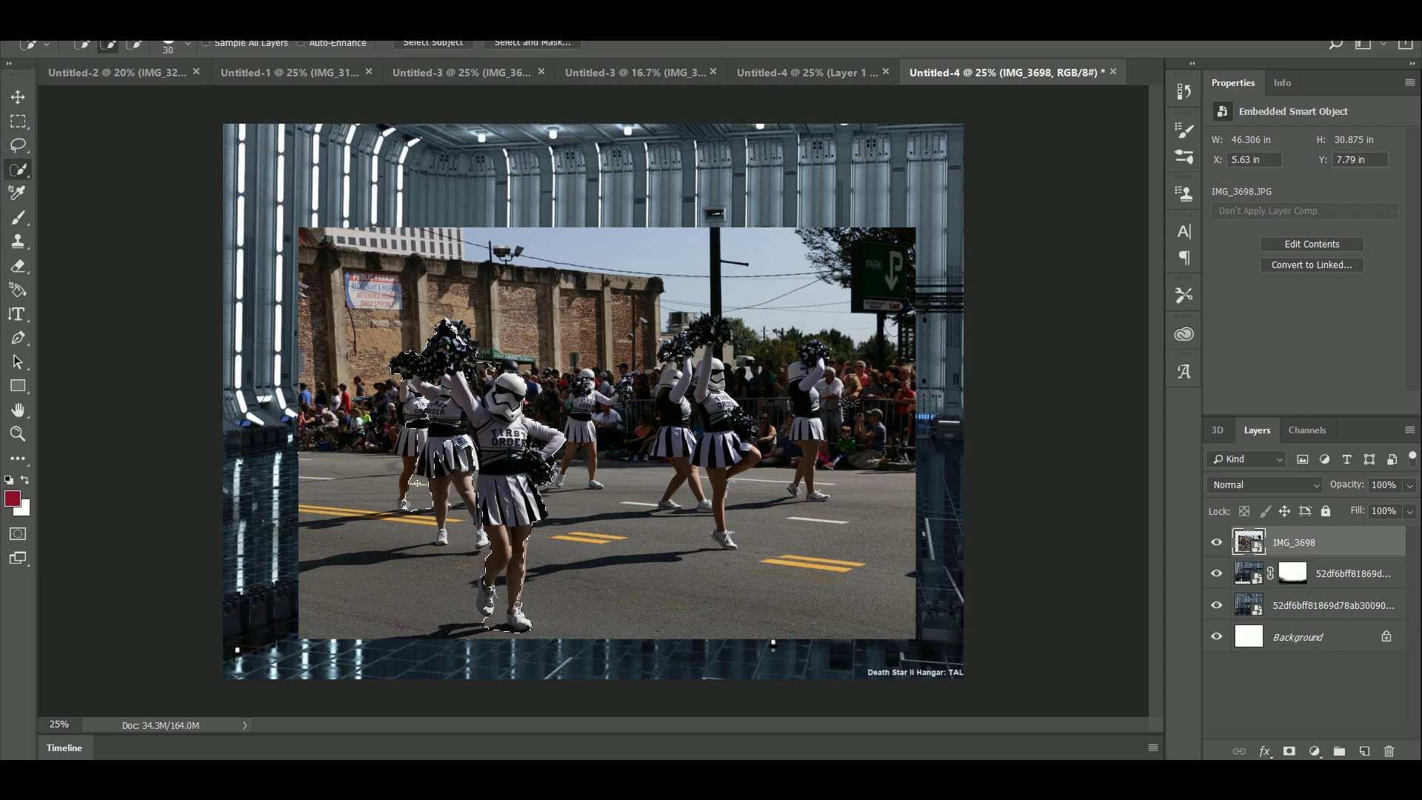
mouse_move(417, 483)
left_mouse_down()
mouse_move(406, 446)
mouse_move(425, 451)
mouse_move(461, 529)
left_mouse_up()
mouse_move(579, 455)
left_mouse_down()
mouse_move(587, 374)
mouse_move(677, 382)
left_mouse_up()
key("ctrl+plus")
key("ctrl+plus")
key("ctrl+plus")
key("ctrl+plus")
key("ctrl+plus")
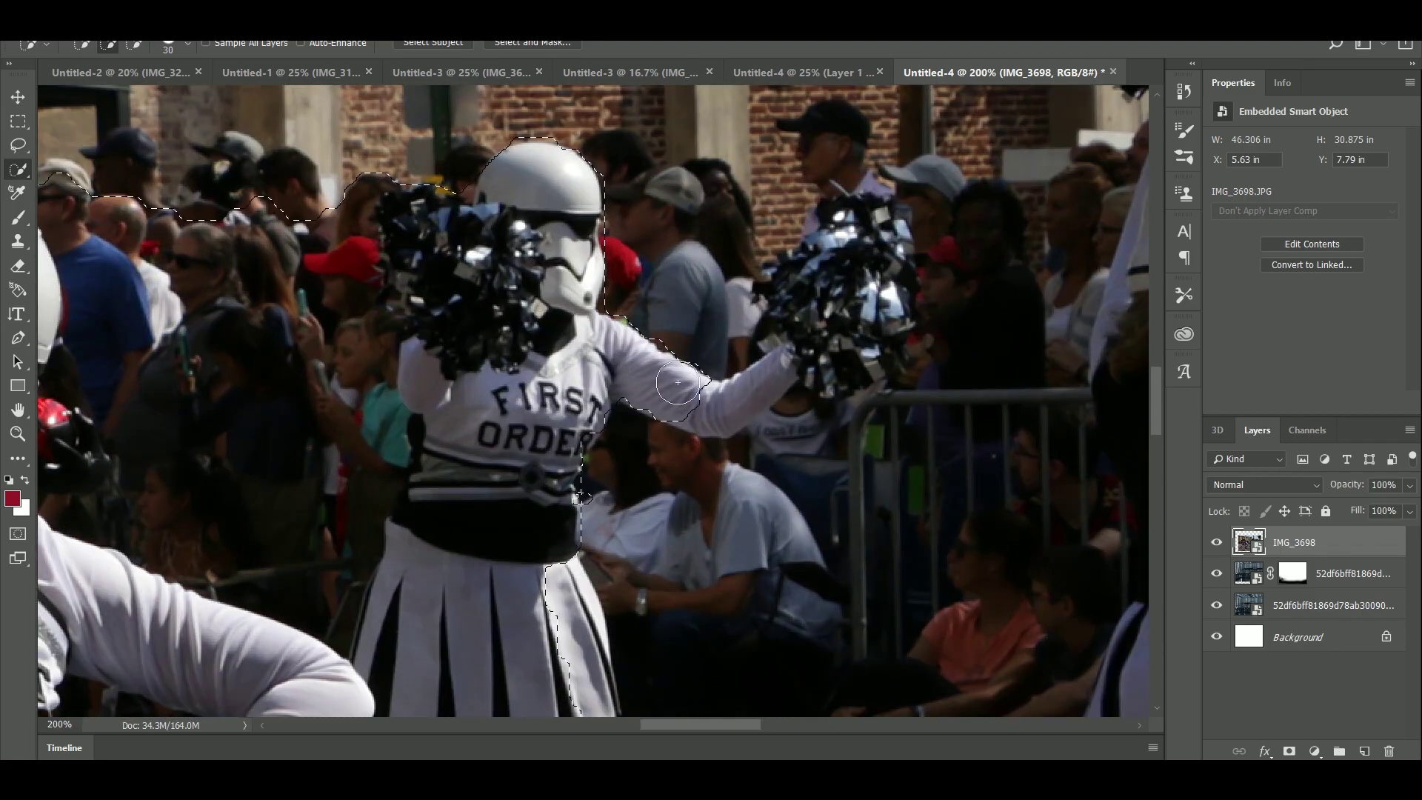
Step: Add the two cheerleaders with raised arms right of centre to the selection
left_click_drag(953, 620, 667, 377)
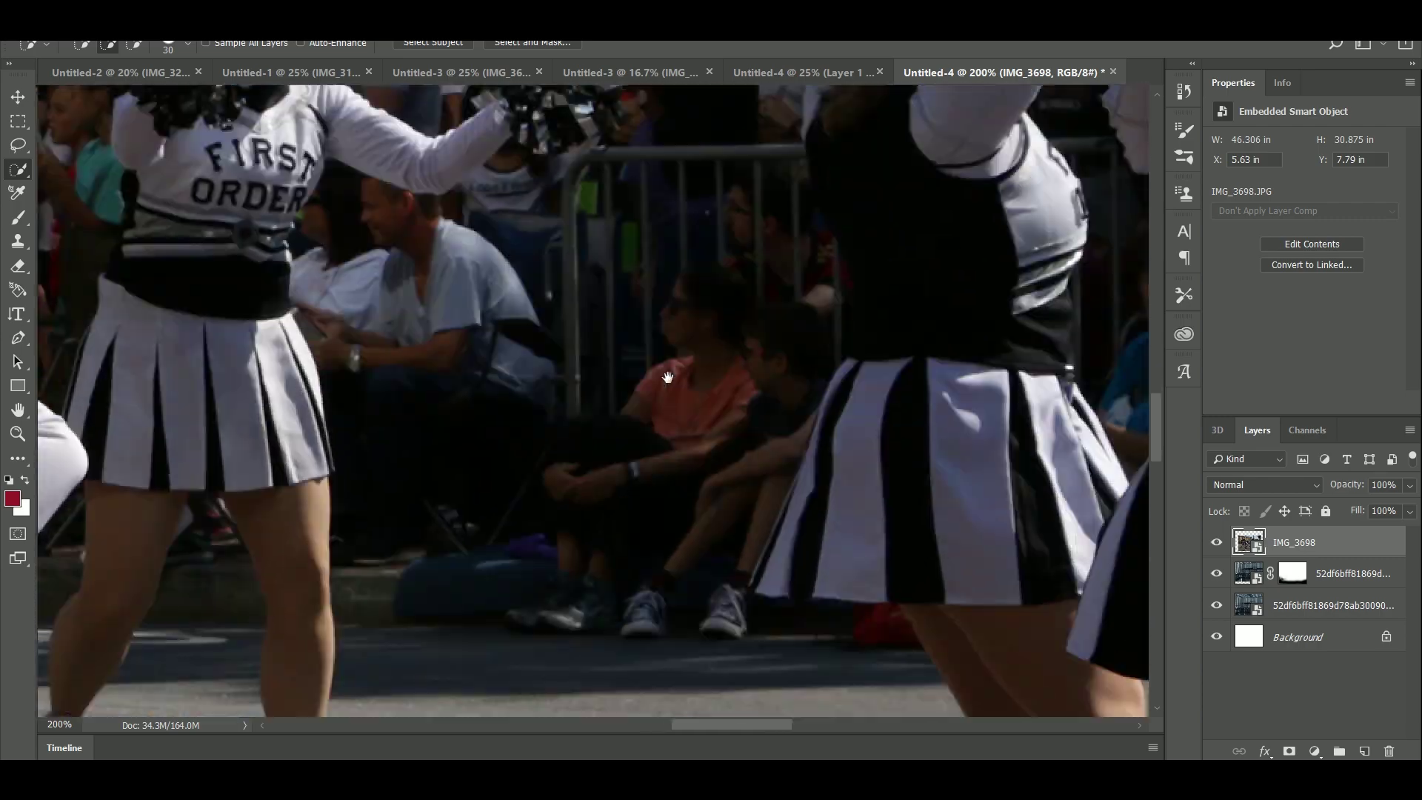
key("ctrl+minus")
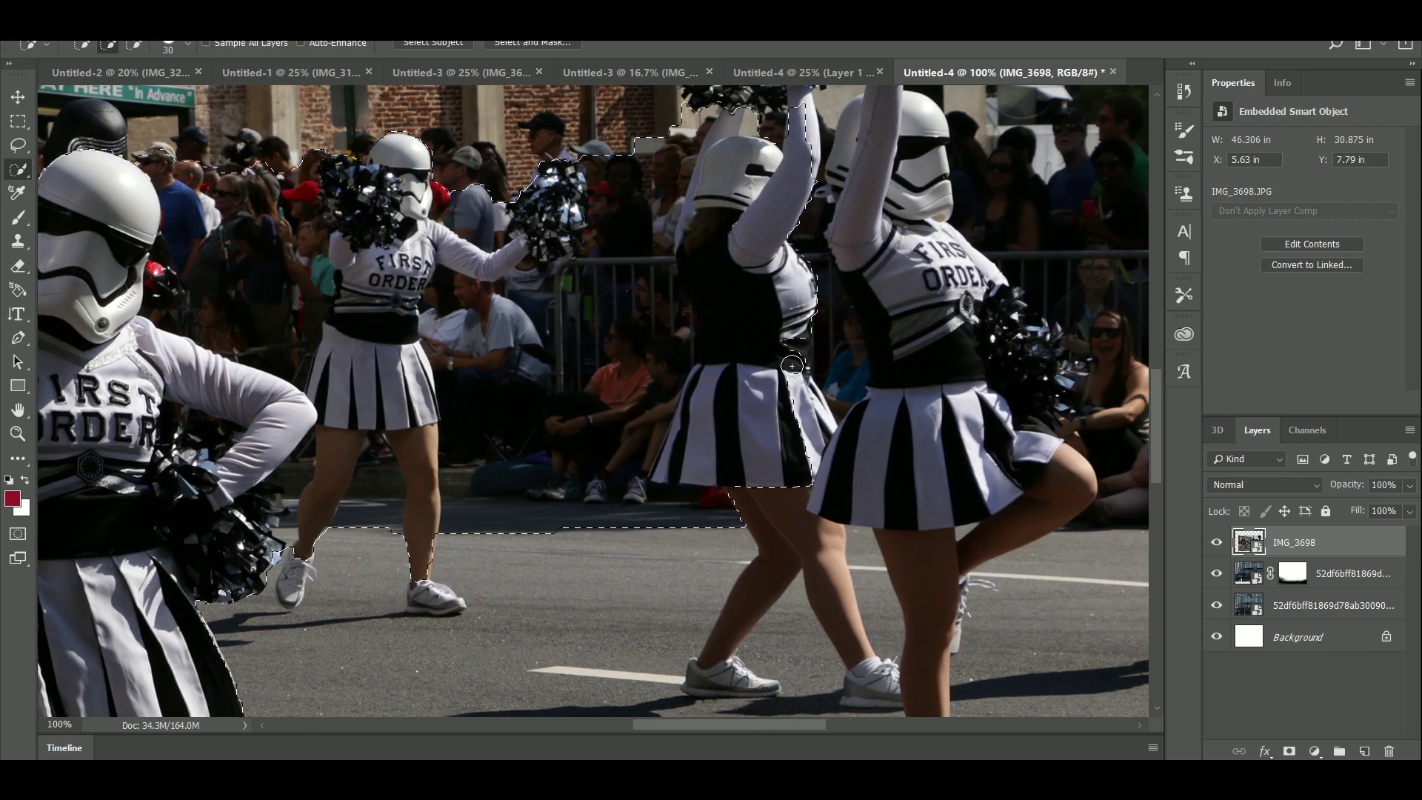
scroll(606, 384, "up", 5)
scroll(605, 383, "right", 3)
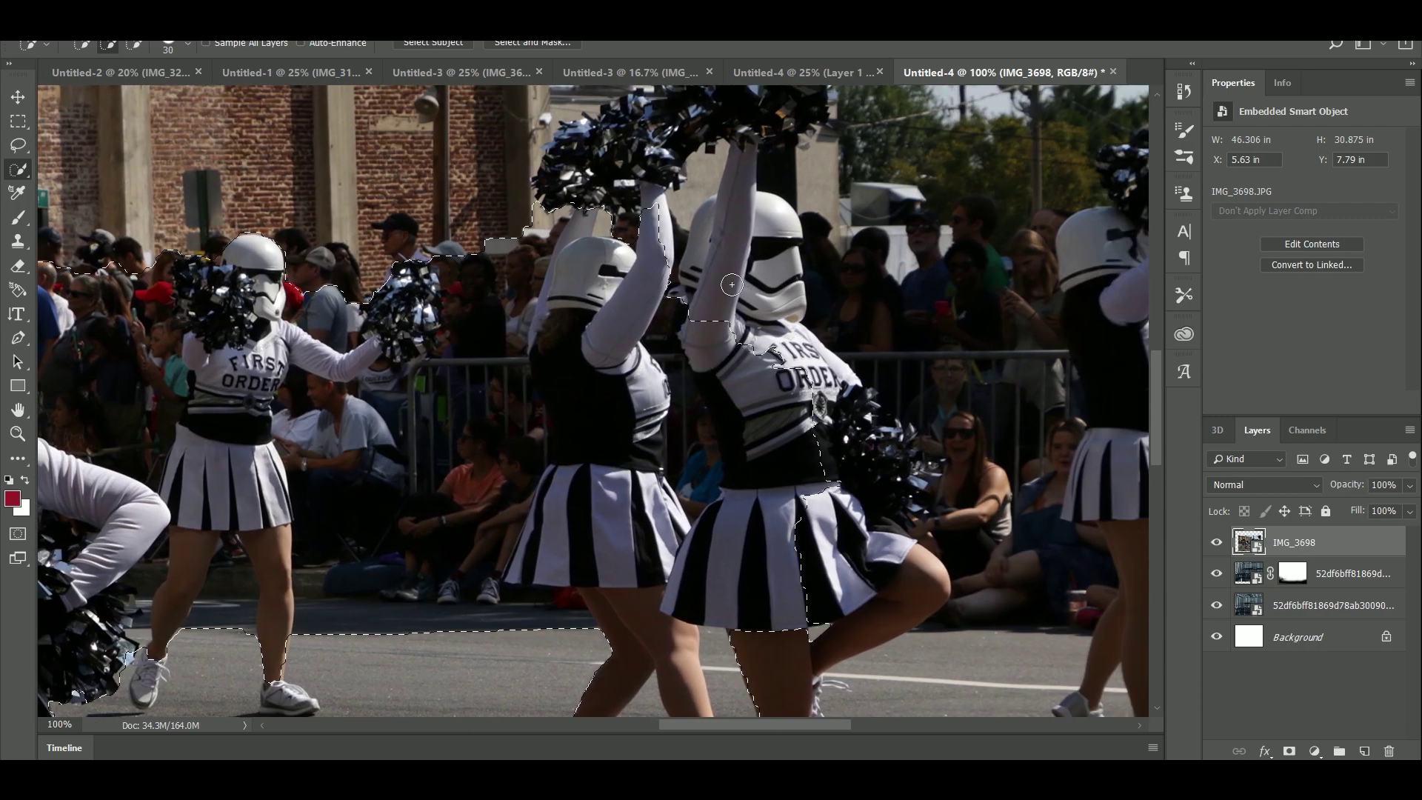
scroll(605, 384, "down", 5)
scroll(614, 333, "right", 5)
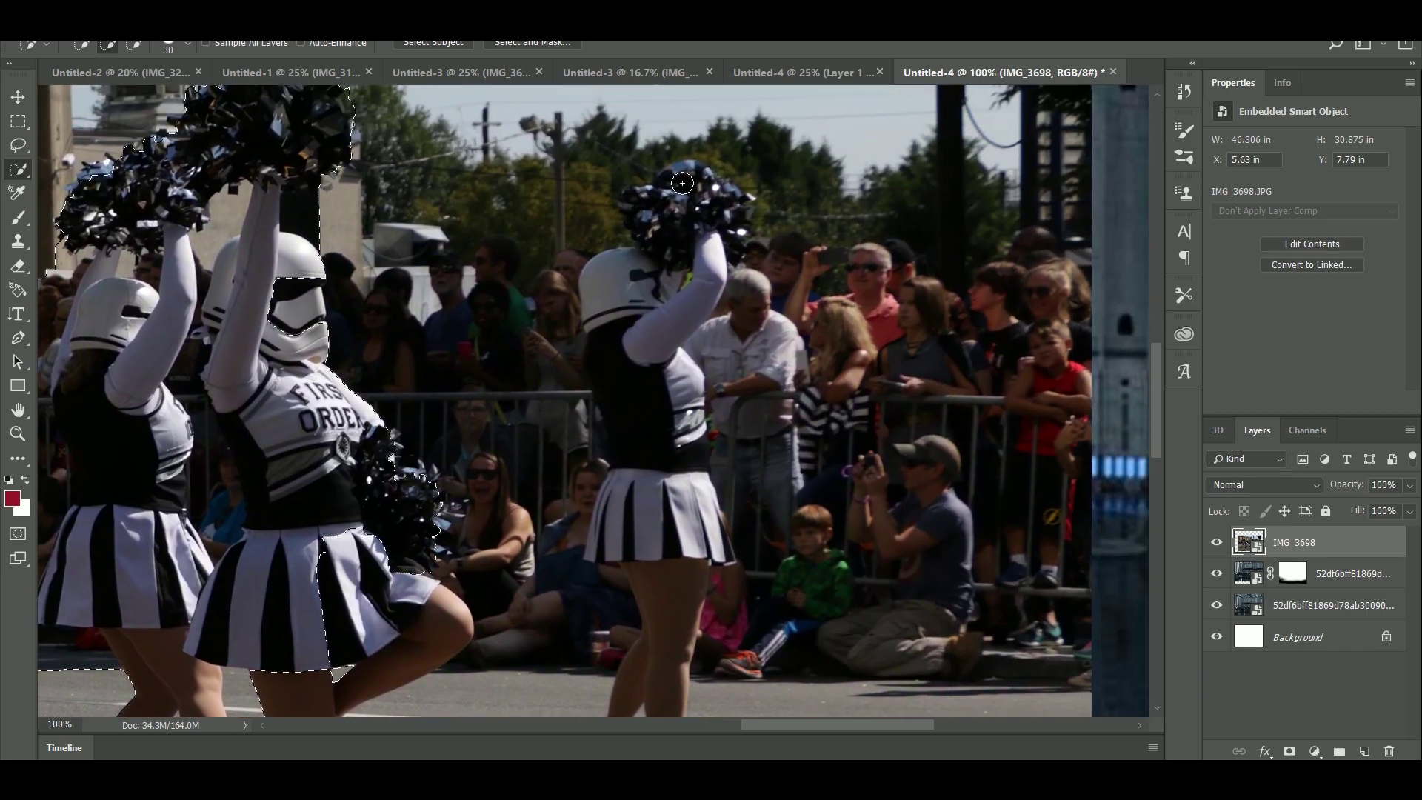
Step: Add the rightmost cheerleader to the selection, from her raised pompom down to her shoes
mouse_move(628, 283)
left_mouse_down()
mouse_move(713, 243)
mouse_move(720, 189)
left_mouse_up()
mouse_move(681, 408)
left_mouse_down()
mouse_move(650, 540)
mouse_move(436, 635)
left_mouse_up()
left_click_drag(436, 635, 440, 347)
mouse_move(338, 618)
left_mouse_down()
mouse_move(667, 412)
mouse_move(698, 500)
left_mouse_up()
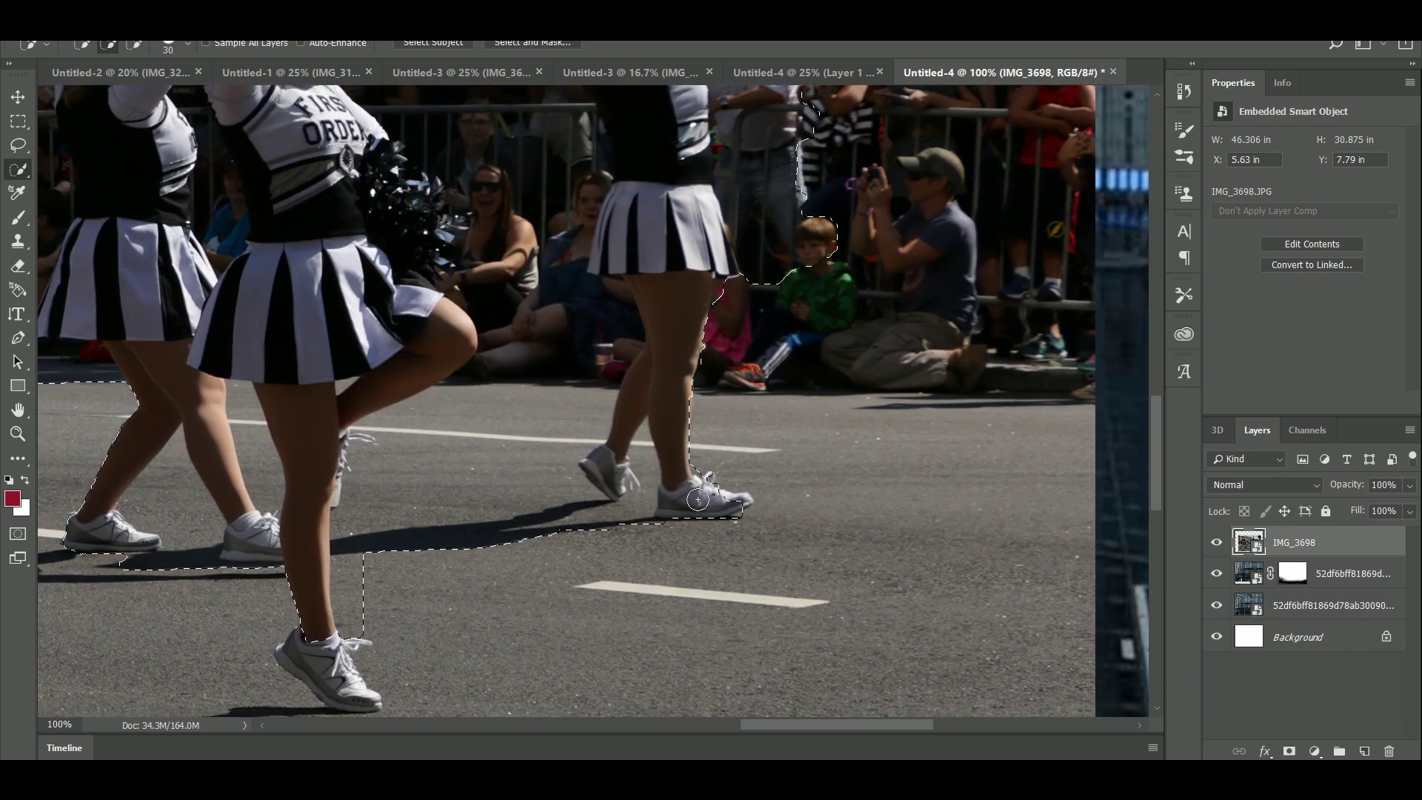
mouse_move(788, 442)
left_mouse_down()
mouse_move(648, 672)
mouse_move(601, 710)
left_mouse_up()
mouse_move(635, 536)
left_mouse_down()
mouse_move(554, 291)
mouse_move(547, 414)
mouse_move(566, 550)
left_mouse_up()
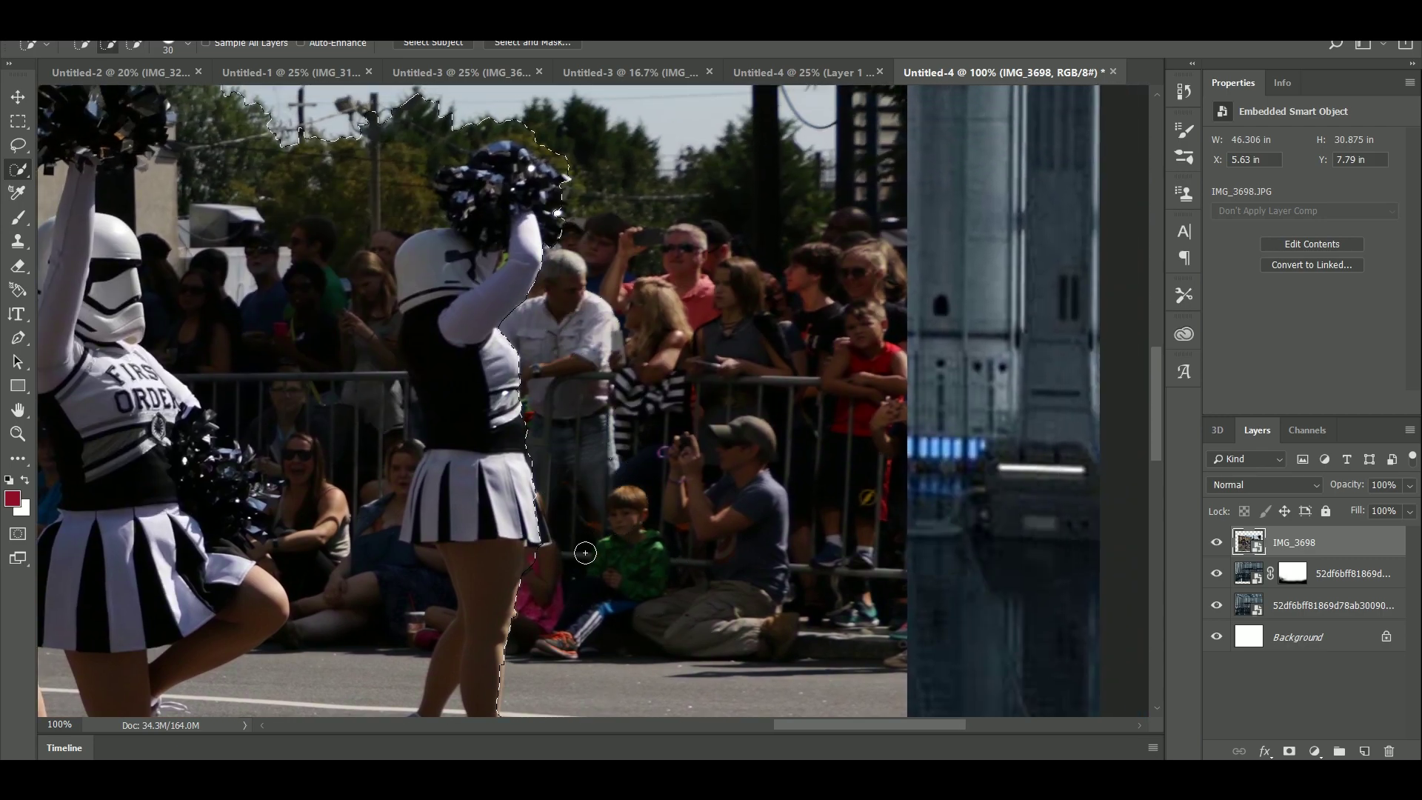
Step: Remove the trees, crowd and road between the rightmost cheerleader and the middle pair from the selection
scroll(844, 237, "up", 2)
scroll(844, 236, "left", 4)
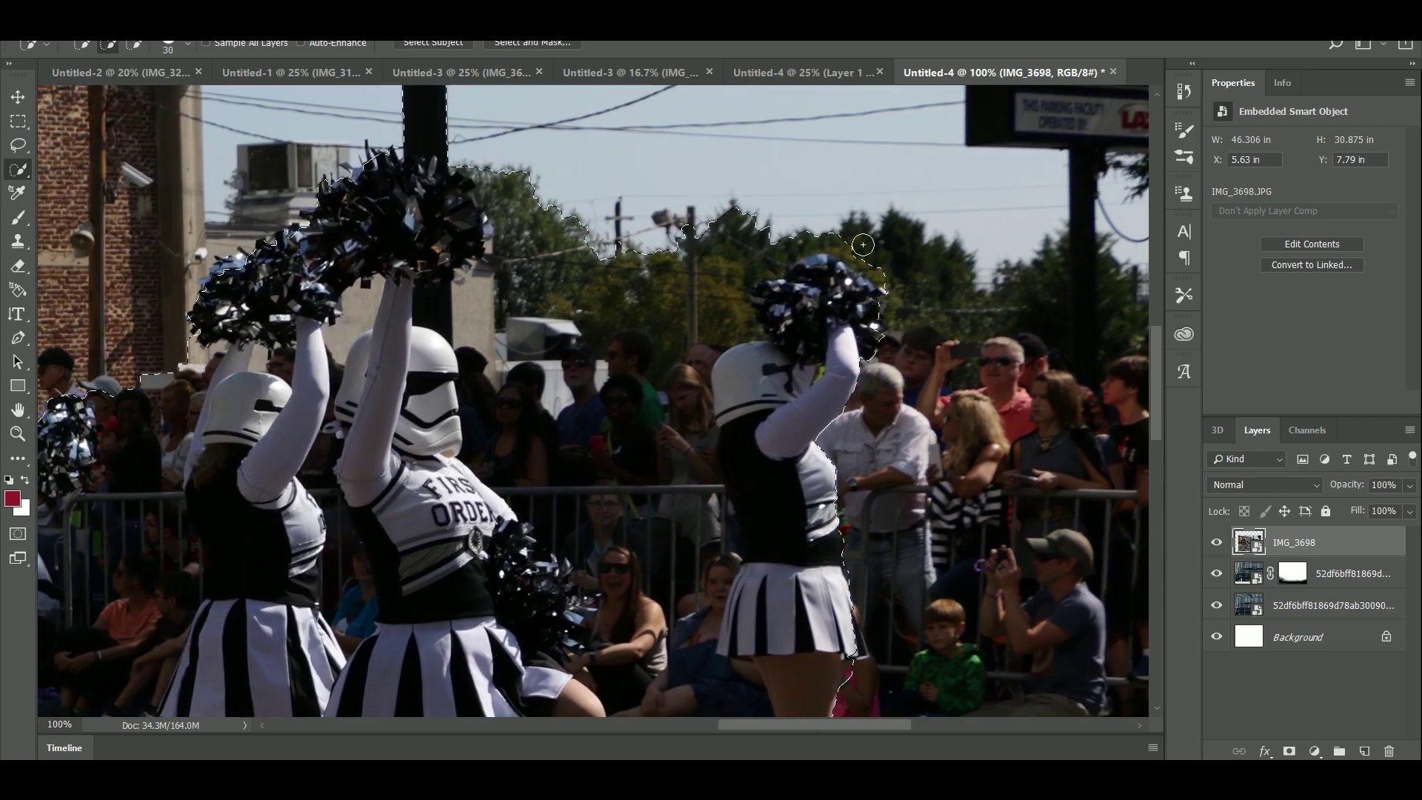
mouse_move(554, 459)
left_mouse_down()
mouse_move(478, 402)
mouse_move(425, 424)
mouse_move(438, 384)
mouse_move(631, 535)
mouse_move(638, 580)
left_mouse_up()
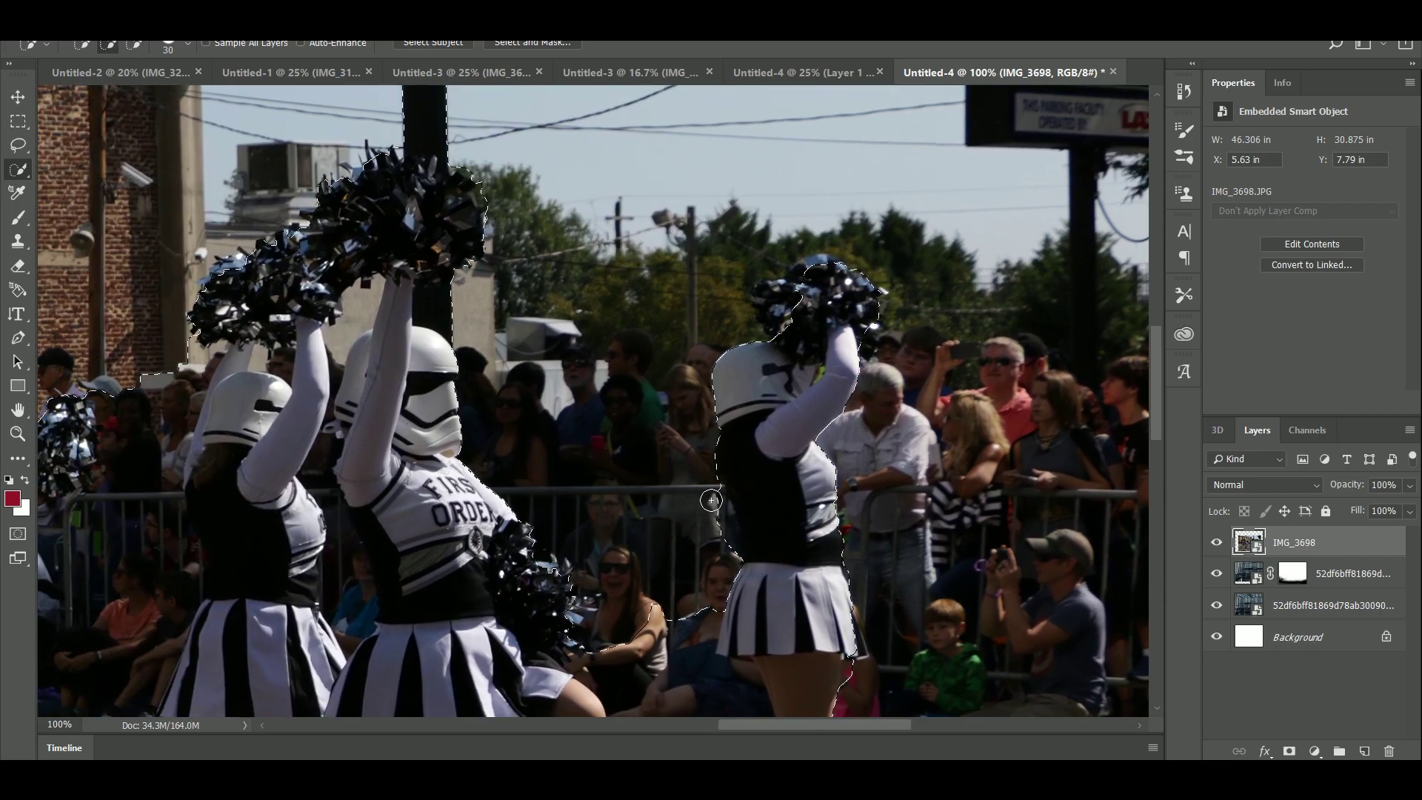
scroll(629, 518, "down", 4)
mouse_move(620, 412)
left_mouse_down()
mouse_move(616, 469)
mouse_move(722, 422)
mouse_move(630, 497)
mouse_move(609, 440)
mouse_move(483, 502)
left_mouse_up()
left_click_drag(453, 603, 873, 634)
mouse_move(647, 478)
left_mouse_down()
mouse_move(696, 652)
mouse_move(704, 508)
mouse_move(653, 469)
left_mouse_up()
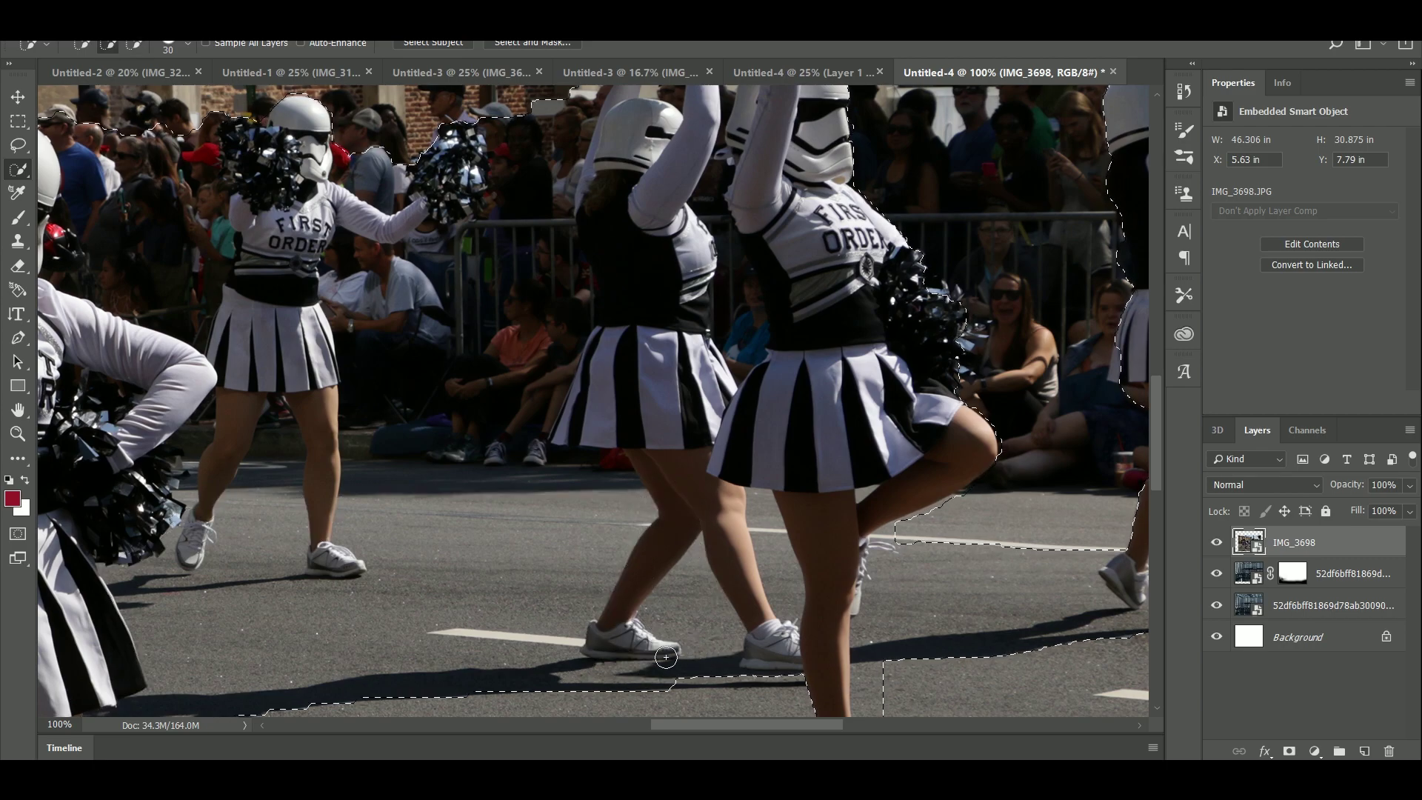
Step: Trim the crowd from the selection around the middle pair's torsos and the back cheerleader's arms and pompoms
scroll(659, 534, "up", 3)
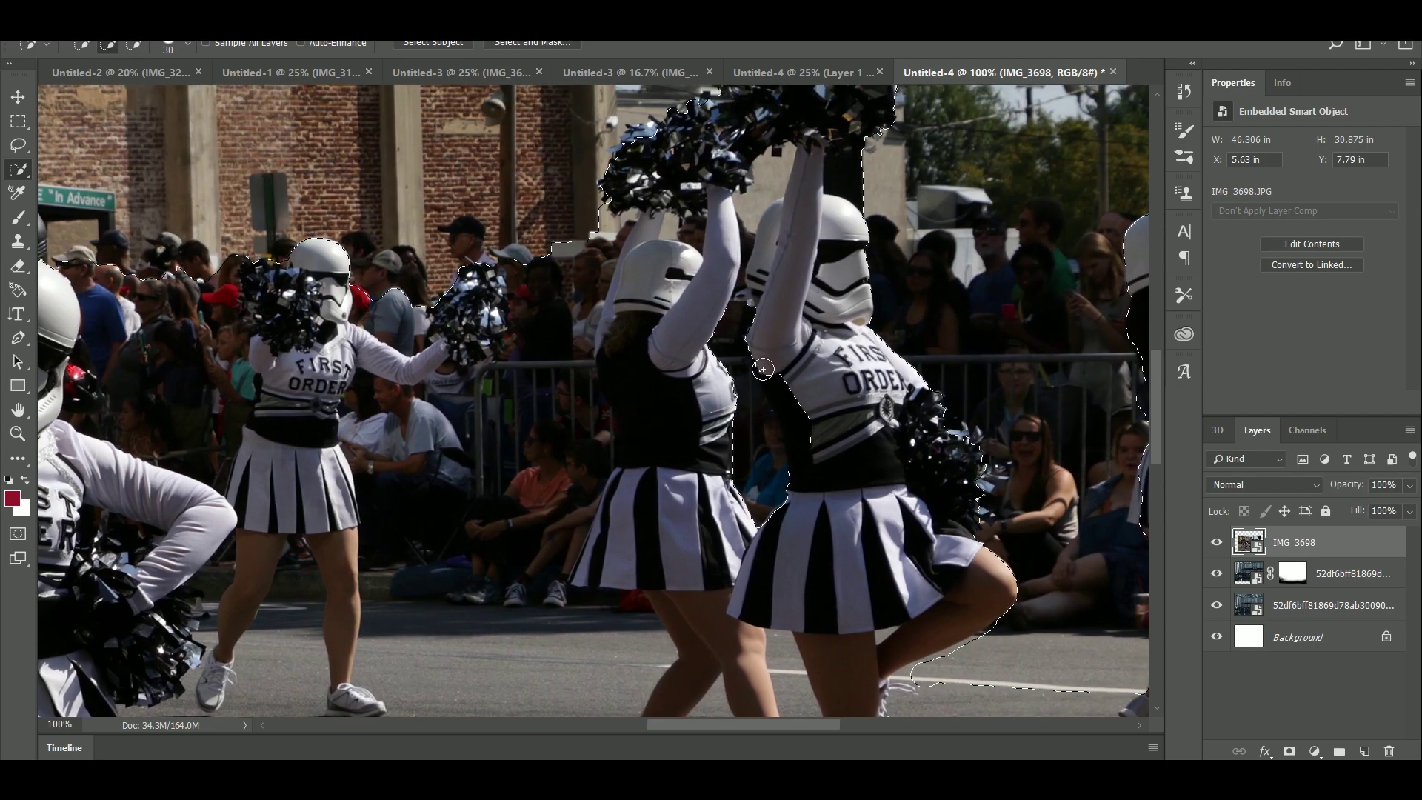
scroll(750, 468, "left", 5)
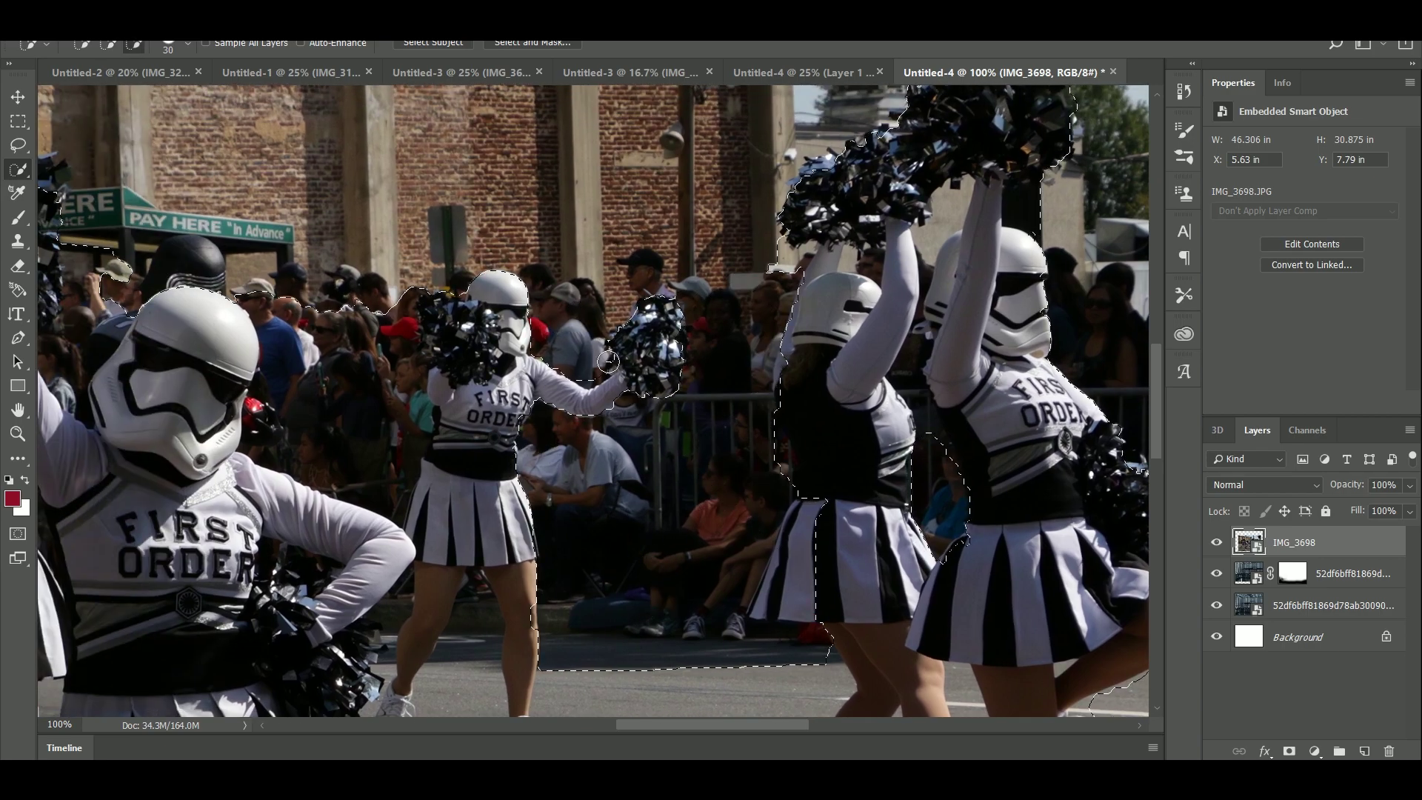
left_click_drag(468, 674, 767, 647)
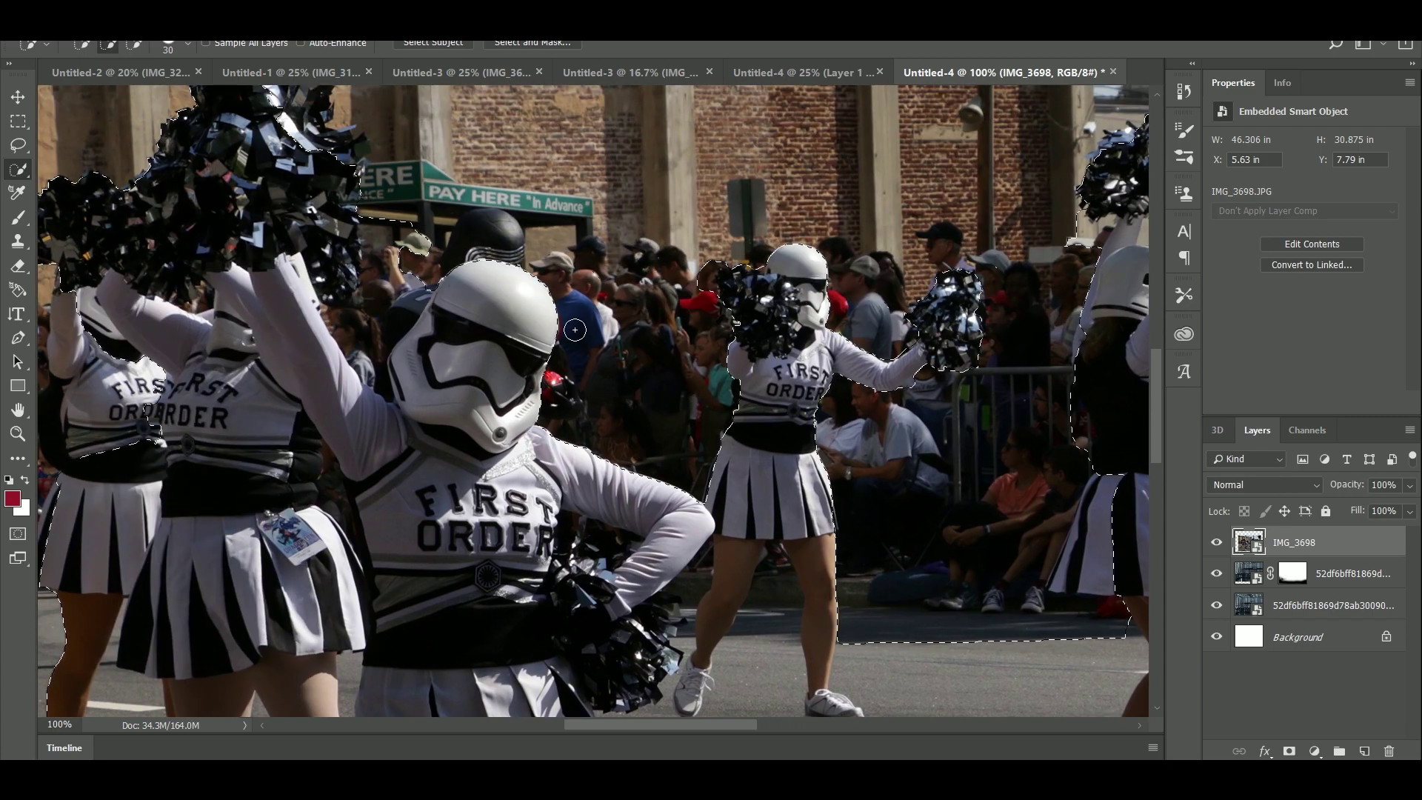
Step: Refine the selection around the front cheerleader's helmet and raised arm and along the leftmost cheerleader's torso
left_click_drag(575, 330, 709, 431)
mouse_move(596, 363)
left_mouse_down()
mouse_move(627, 333)
mouse_move(503, 406)
left_mouse_up()
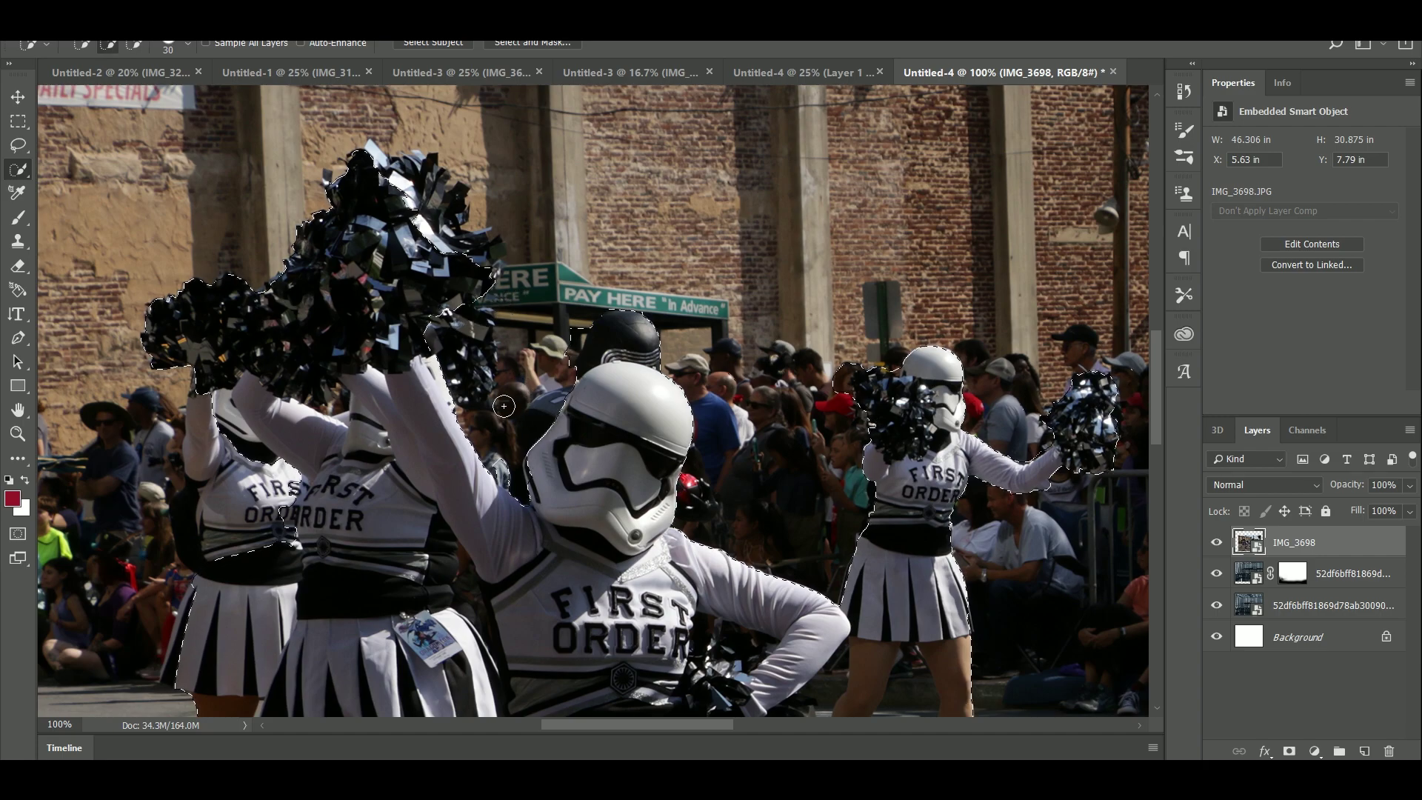
left_click_drag(469, 554, 558, 567)
left_click(661, 348, "alt")
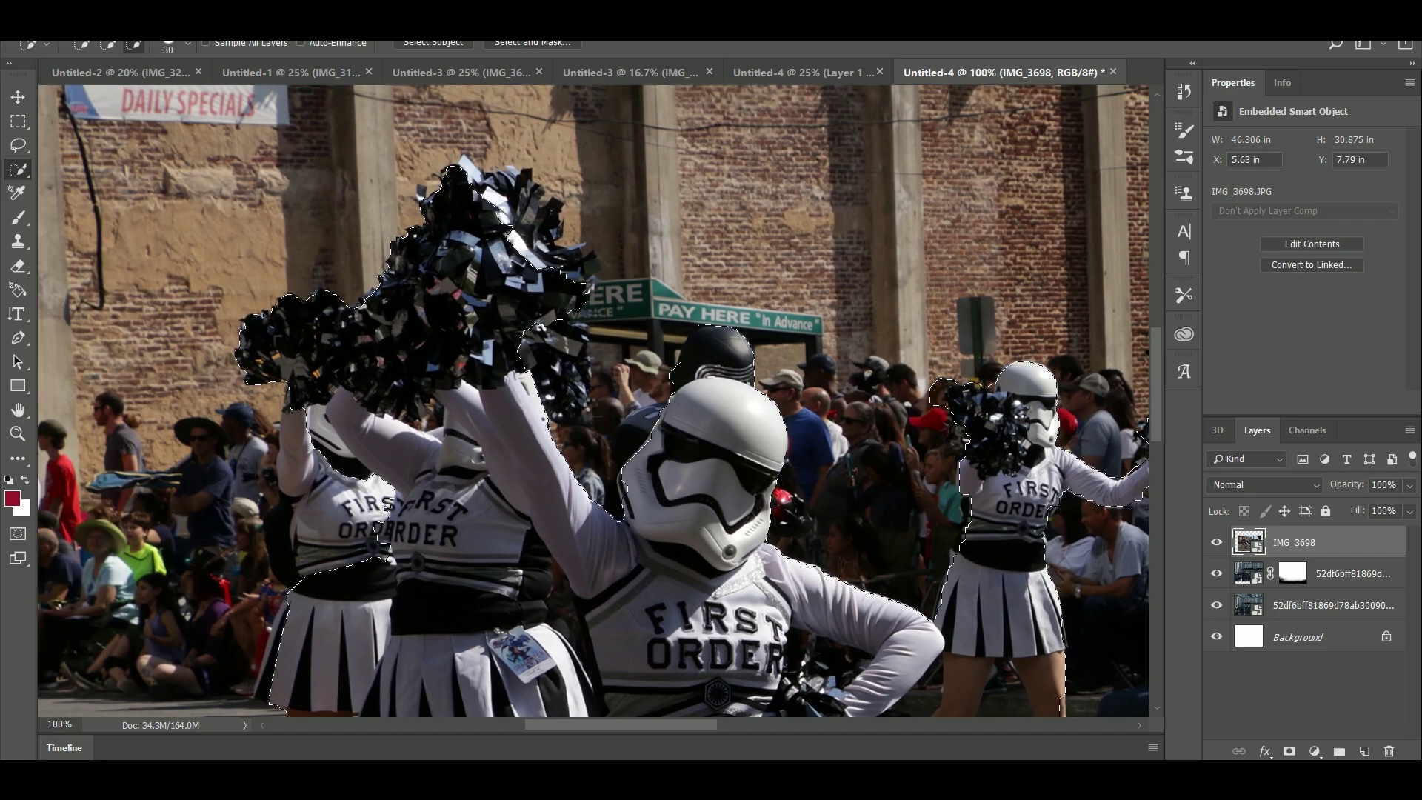
left_click_drag(644, 362, 918, 375)
scroll(584, 547, "down", 4)
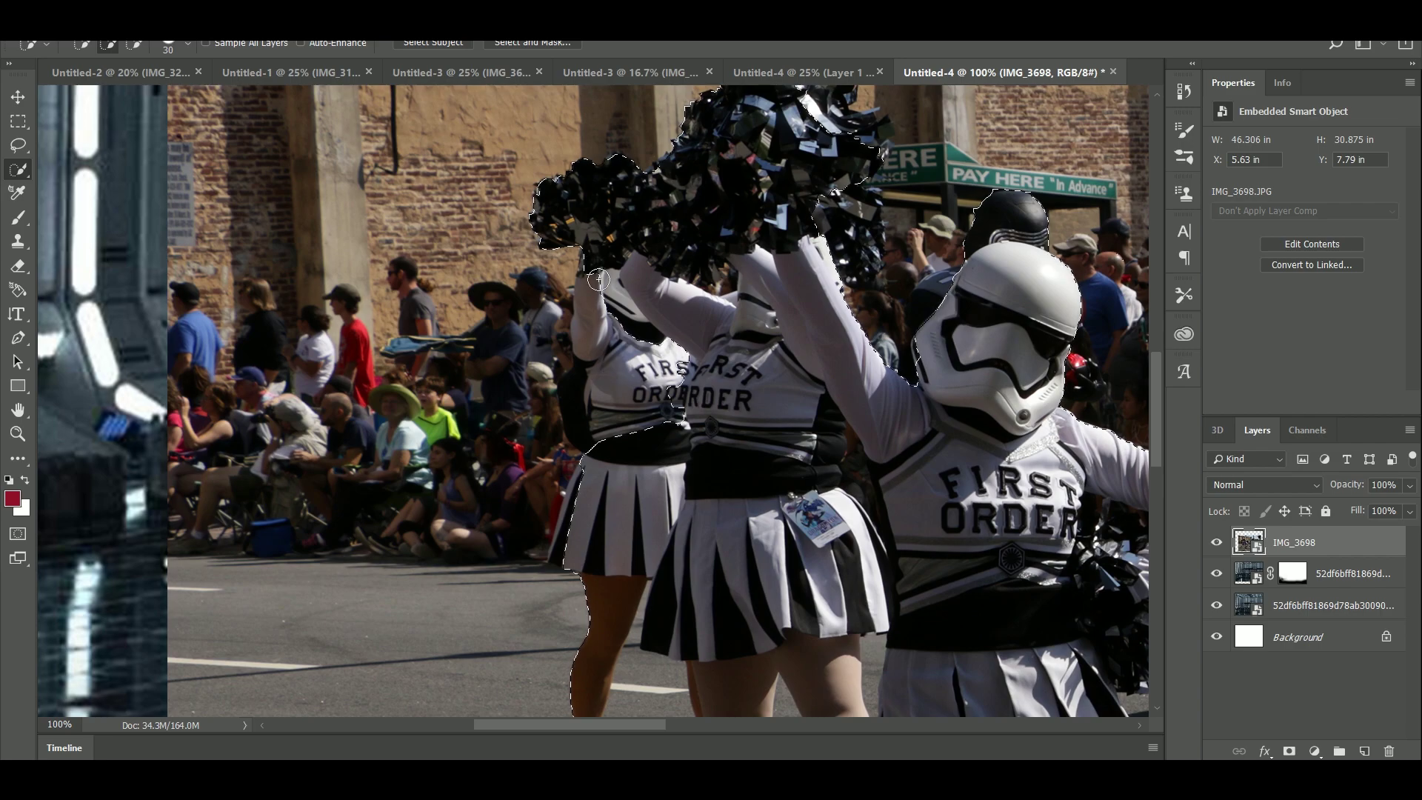
left_click_drag(559, 386, 561, 429)
Step: Add the front cheerleader's lifted shoe and the outer edge of her other leg to the selection
scroll(525, 553, "down", 1)
scroll(603, 390, "down", 9)
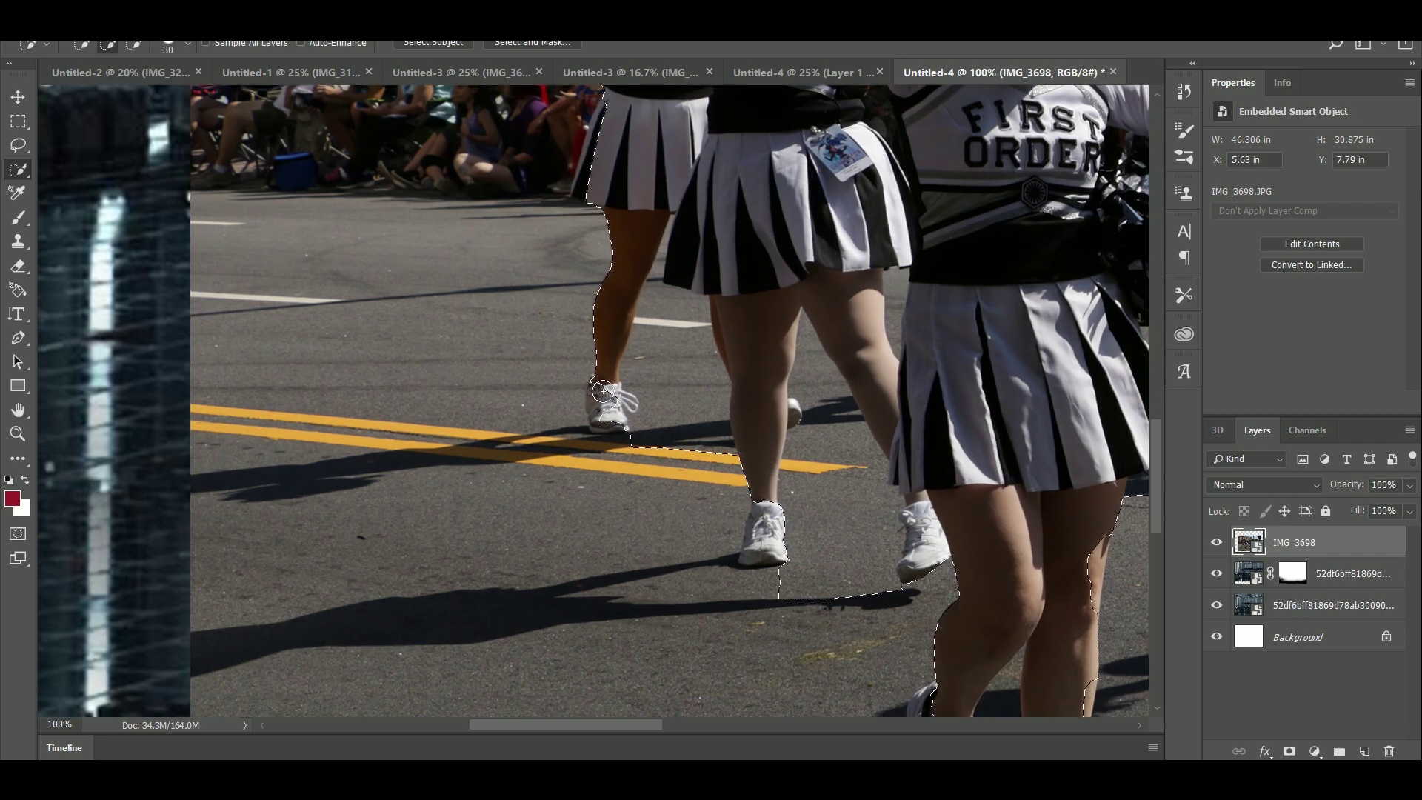
left_click_drag(917, 632, 735, 358)
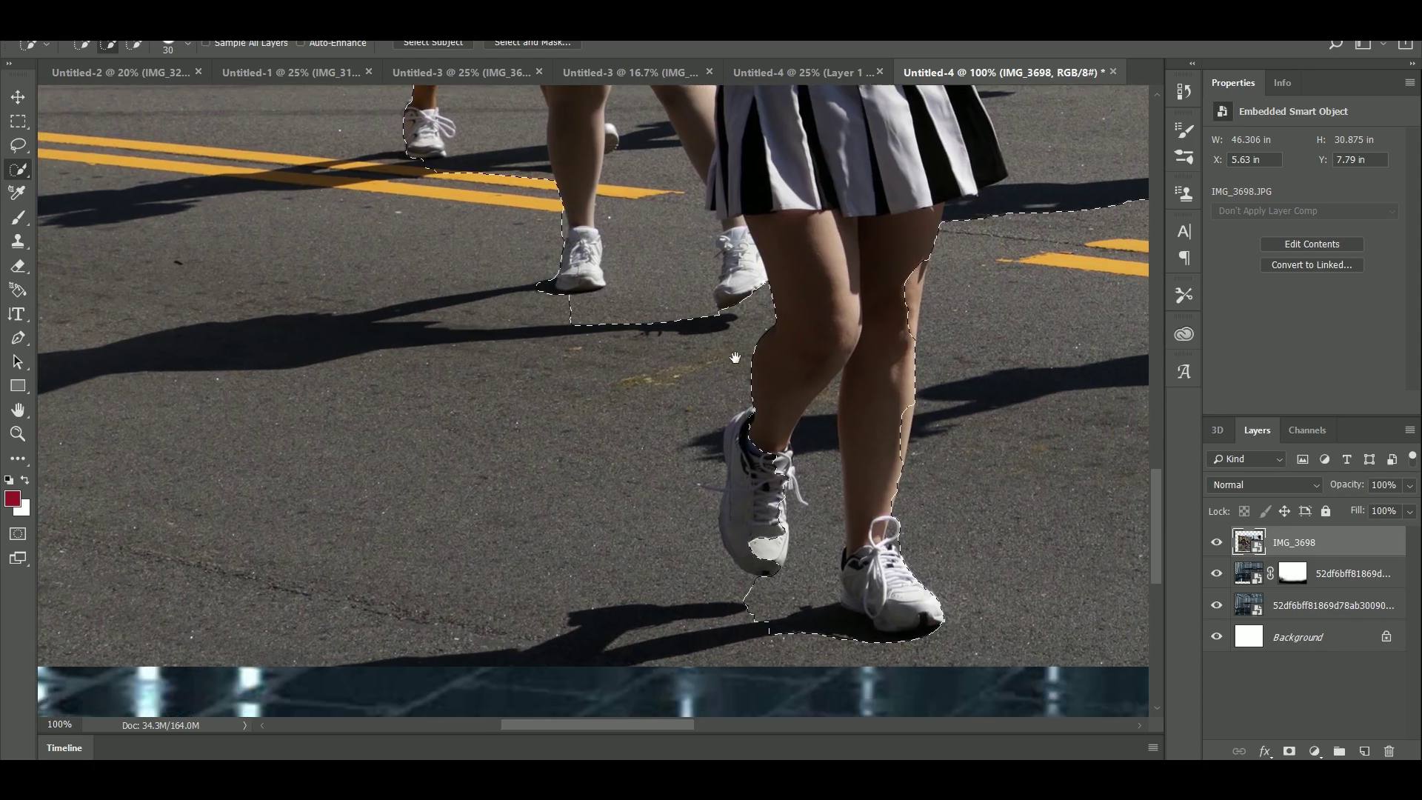
left_click_drag(753, 423, 764, 531)
left_click_drag(917, 247, 882, 539)
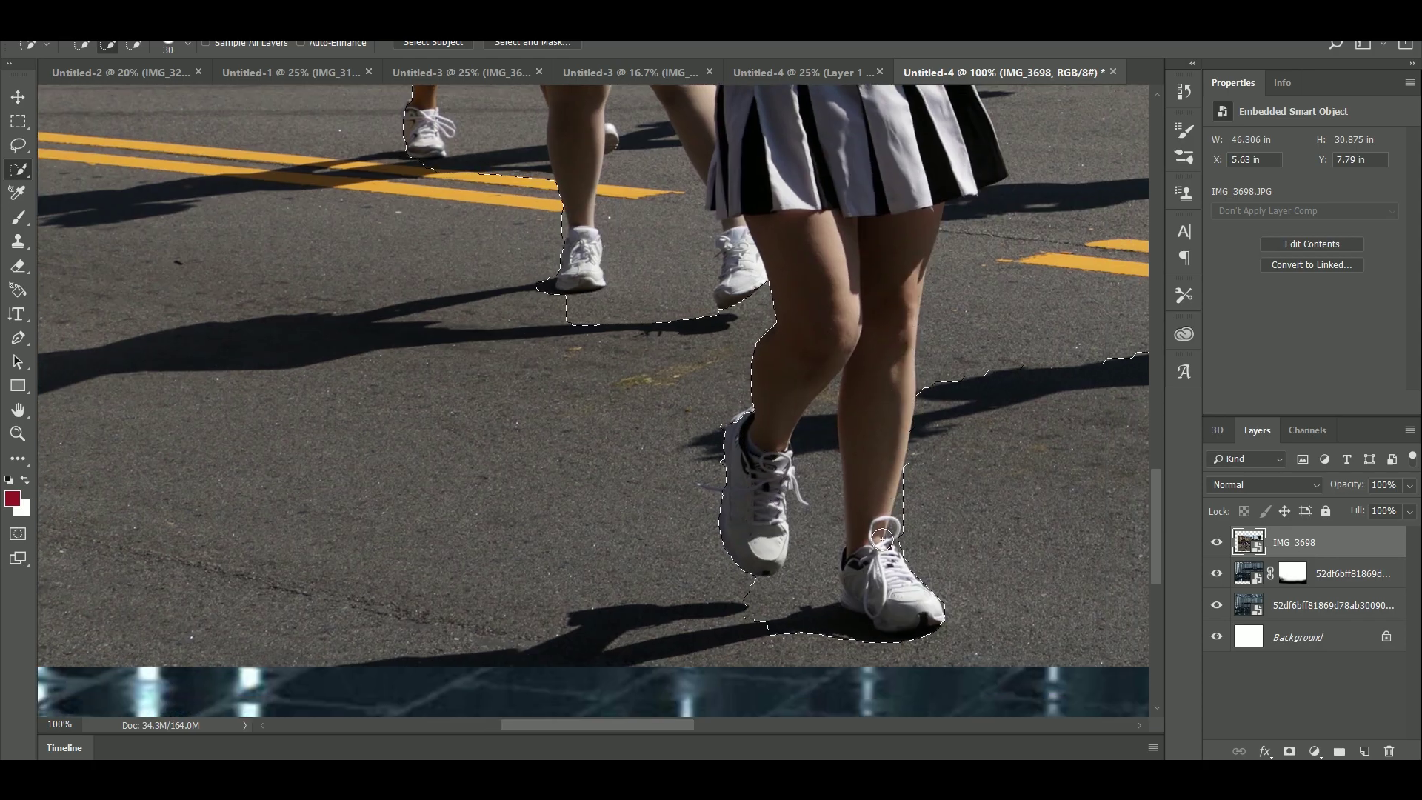
left_click_drag(1052, 459, 590, 407)
Step: In Select and Mask, remove the road between the front and middle cheerleaders and set Smooth to 2
key("ctrl+minus")
key("ctrl+minus")
key("ctrl+minus")
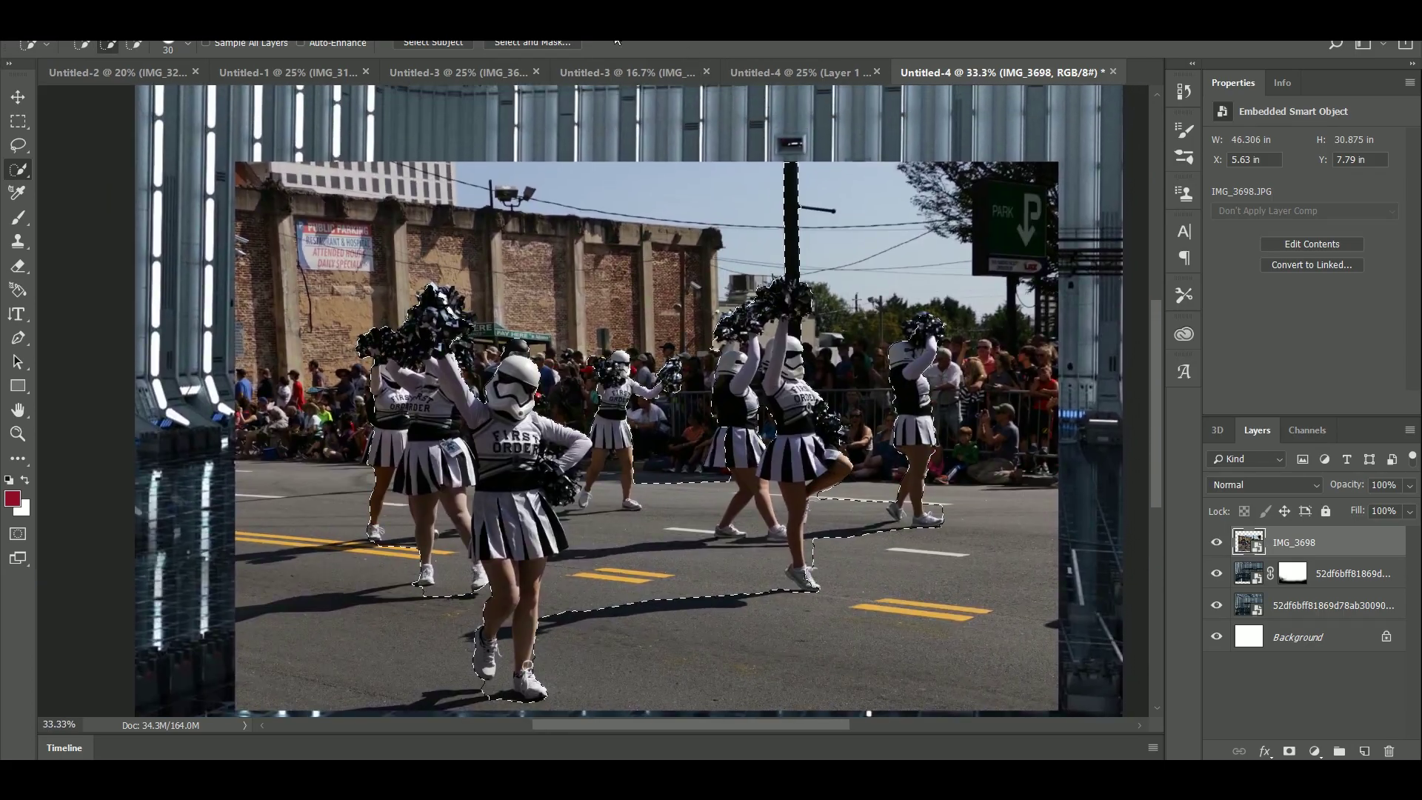
left_click(533, 42)
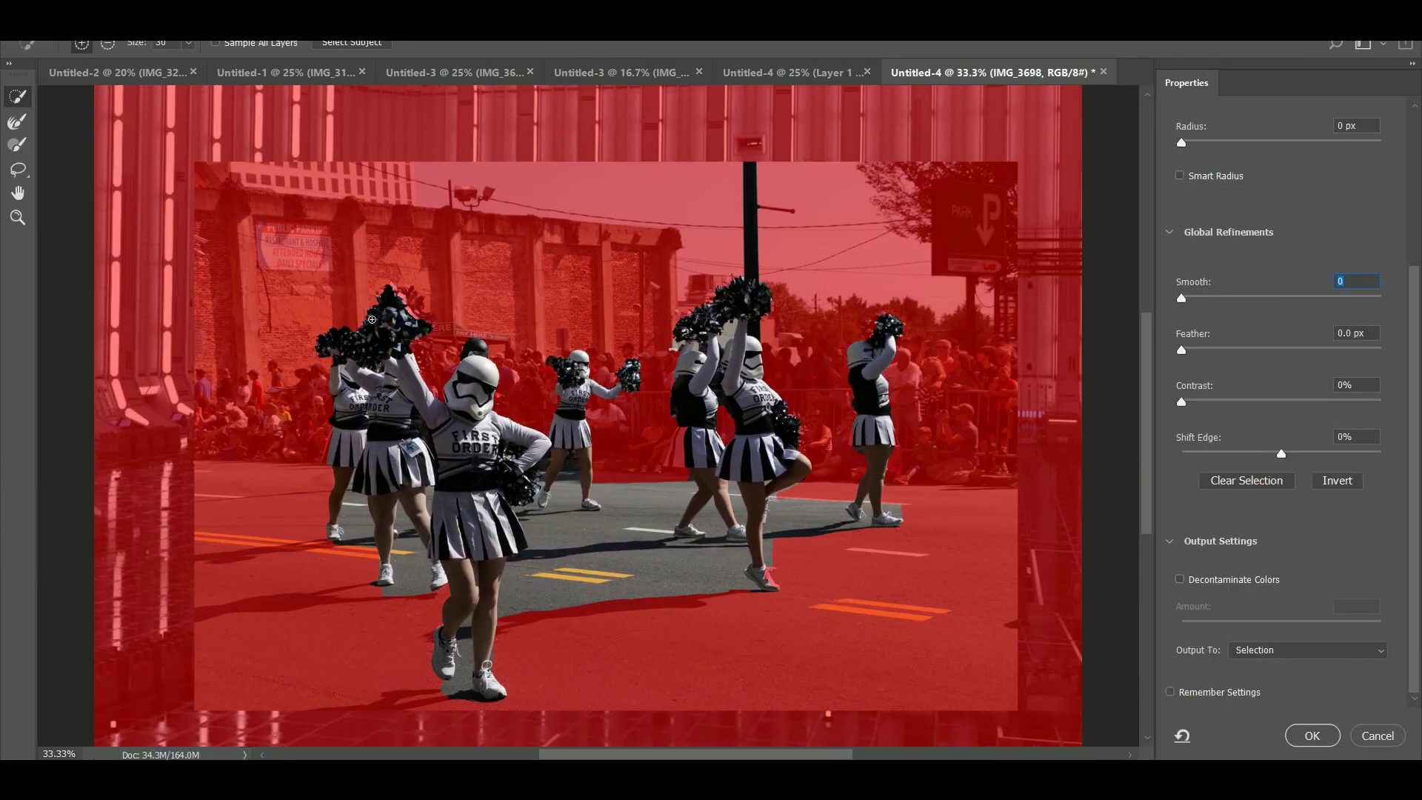
mouse_move(692, 612)
left_mouse_down()
mouse_move(592, 542)
mouse_move(631, 581)
left_mouse_up()
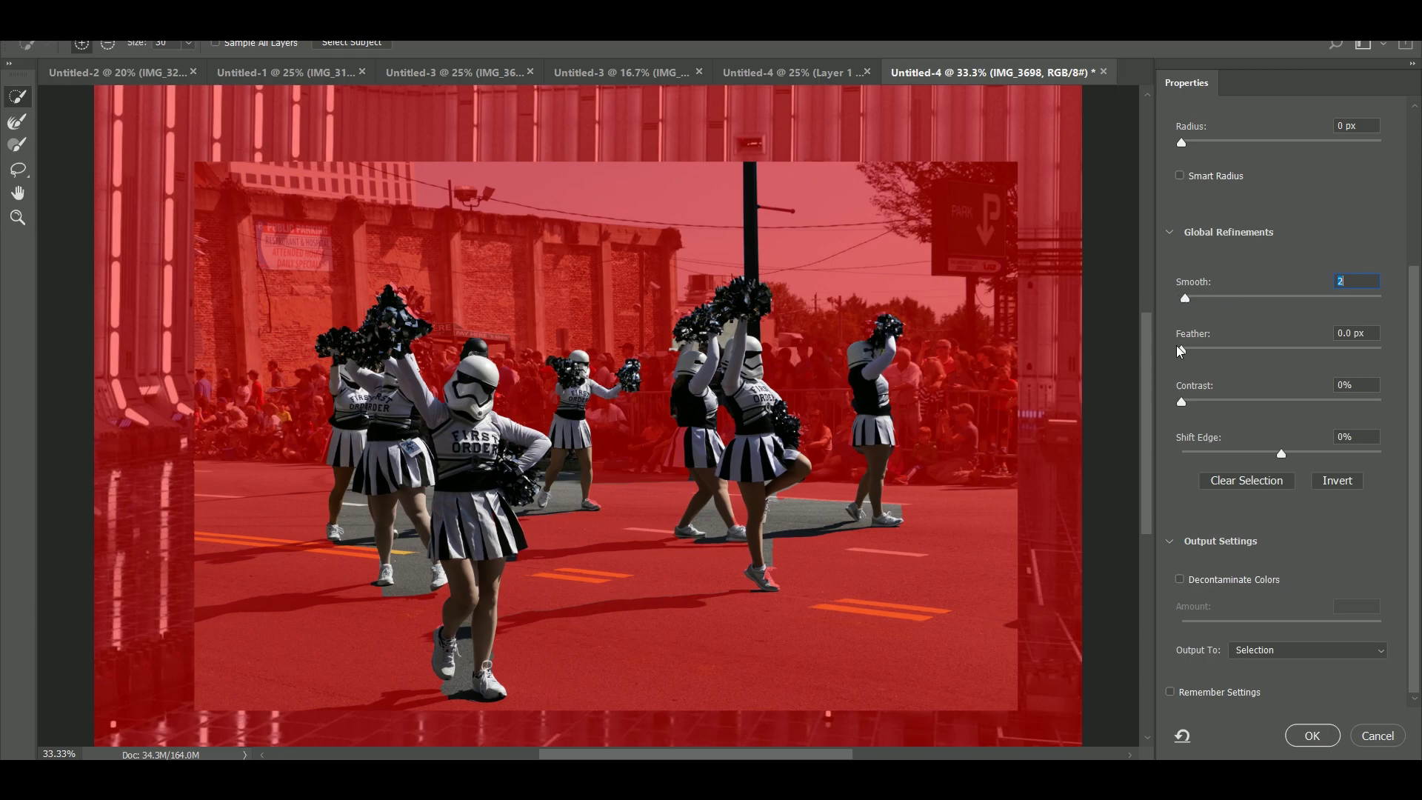
Step: Output the refined selection to a new layer with a layer mask
left_click(1340, 662)
left_click(1303, 704)
left_click(1311, 735)
Step: Paint black on the cutout's layer mask to hide the road between the middle pair and the rightmost cheerleader
left_click_drag(899, 595, 864, 507)
left_click(1291, 541)
key("b")
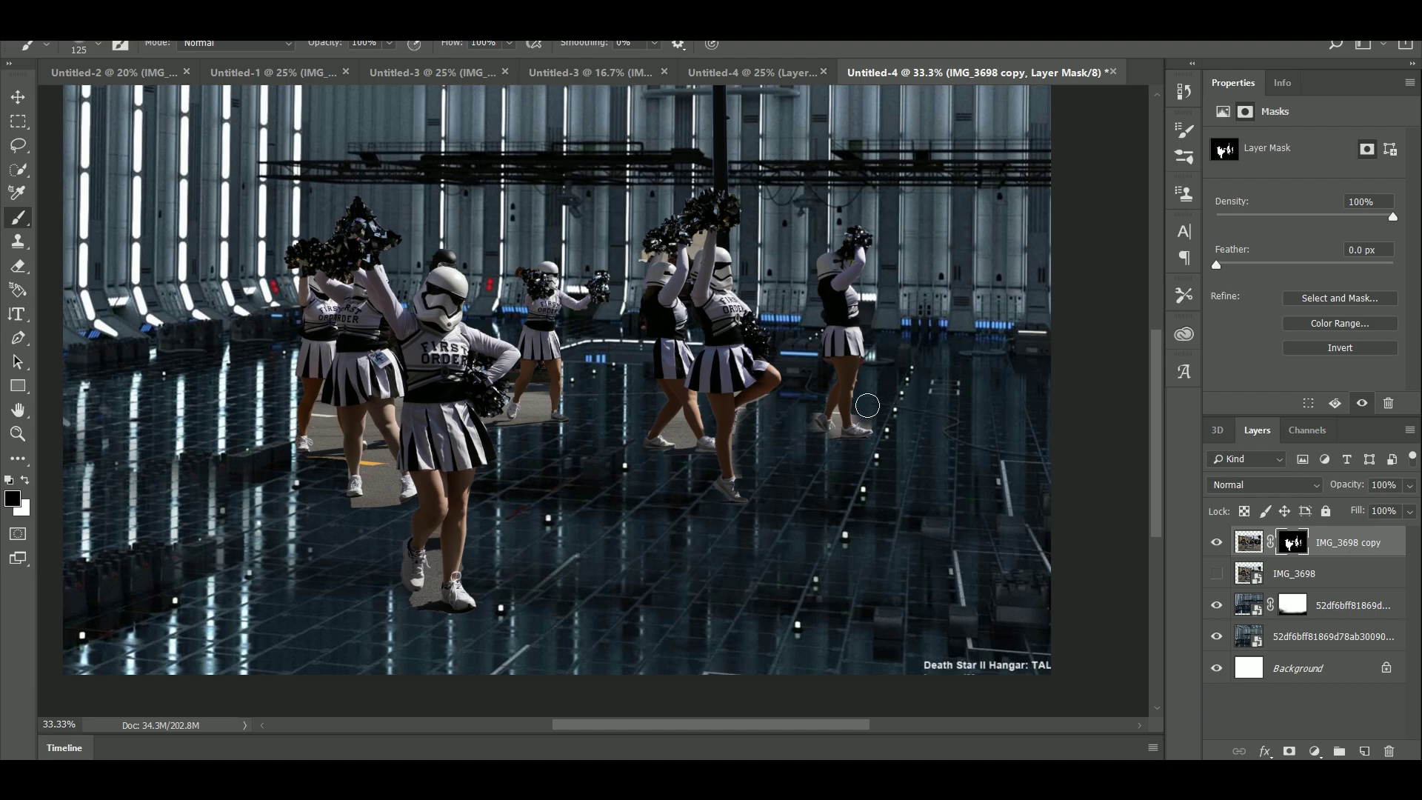
left_click_drag(757, 510, 584, 637)
Step: Mask out the remaining road around the rightmost cheerleader's lower legs and shoes with a smaller brush
key("ctrl+plus")
key("ctrl+plus")
key("ctrl+plus")
key("ctrl+plus")
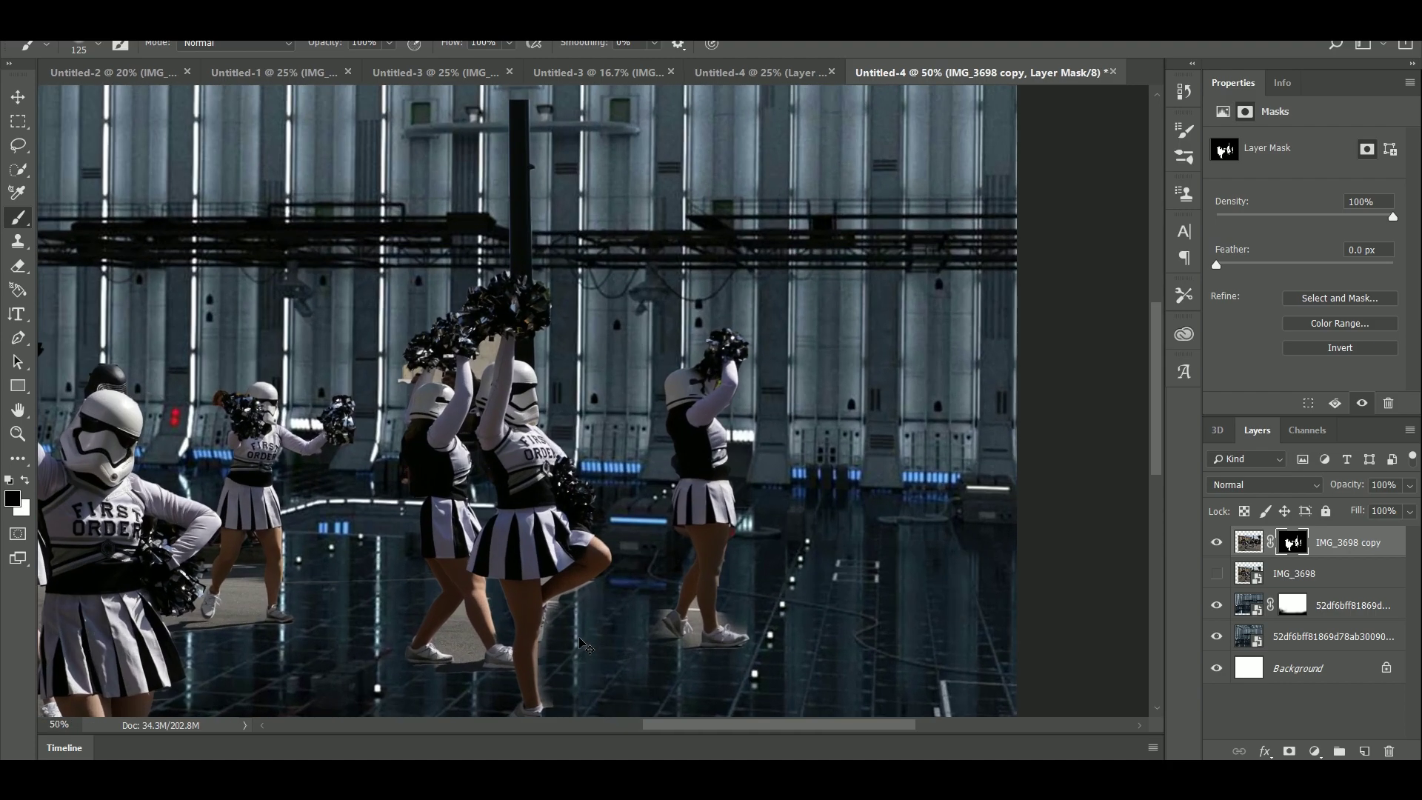
left_click_drag(807, 689, 605, 254)
left_click_drag(835, 703, 633, 263)
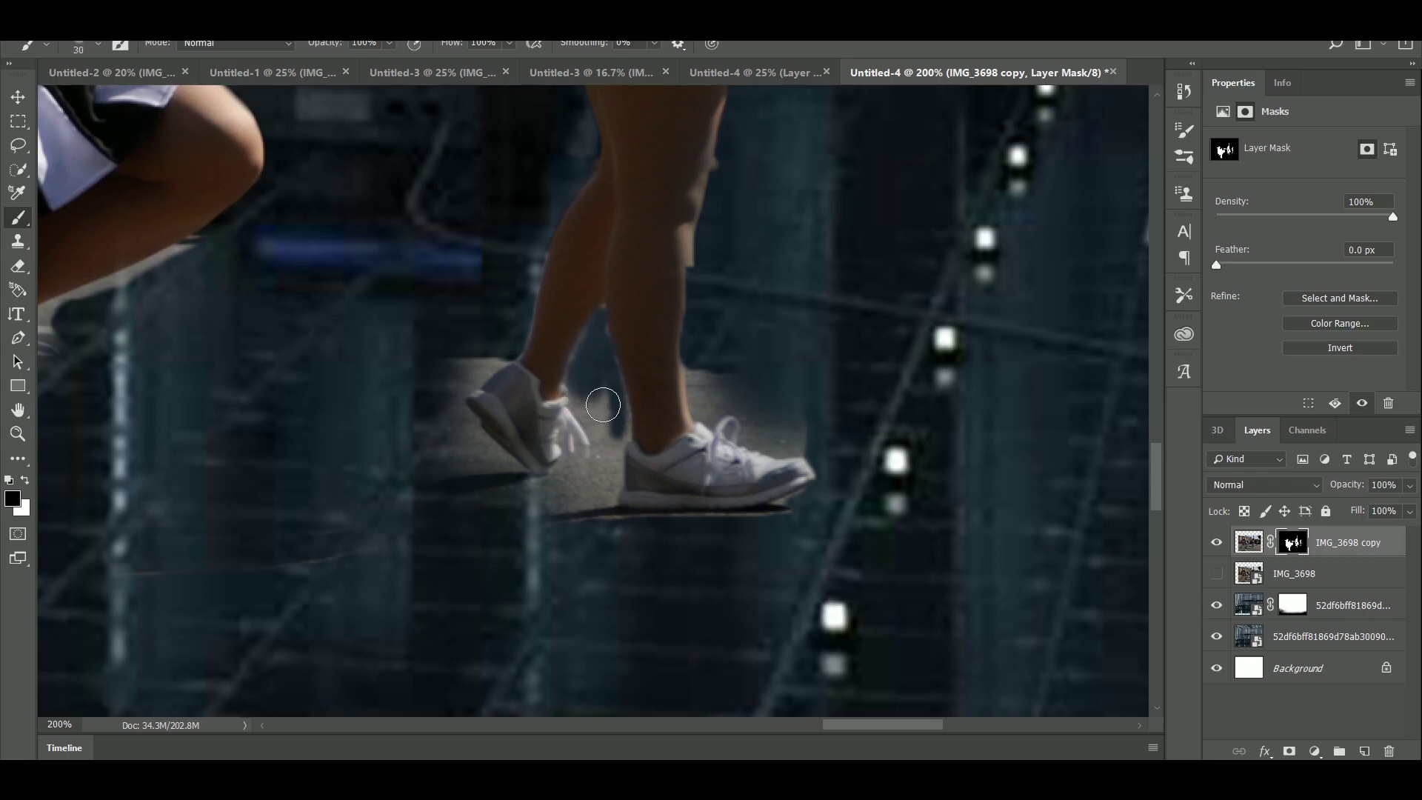
mouse_move(608, 432)
left_mouse_down()
mouse_move(635, 521)
mouse_move(807, 466)
mouse_move(707, 359)
mouse_move(781, 402)
mouse_move(785, 440)
left_mouse_up()
mouse_move(476, 363)
left_mouse_down()
mouse_move(444, 422)
mouse_move(588, 429)
mouse_move(736, 393)
mouse_move(743, 432)
left_mouse_up()
Step: Mask out the road around the legs of the middle pair's front cheerleader and restore the hidden part of her shoe
scroll(566, 447, "up", 10)
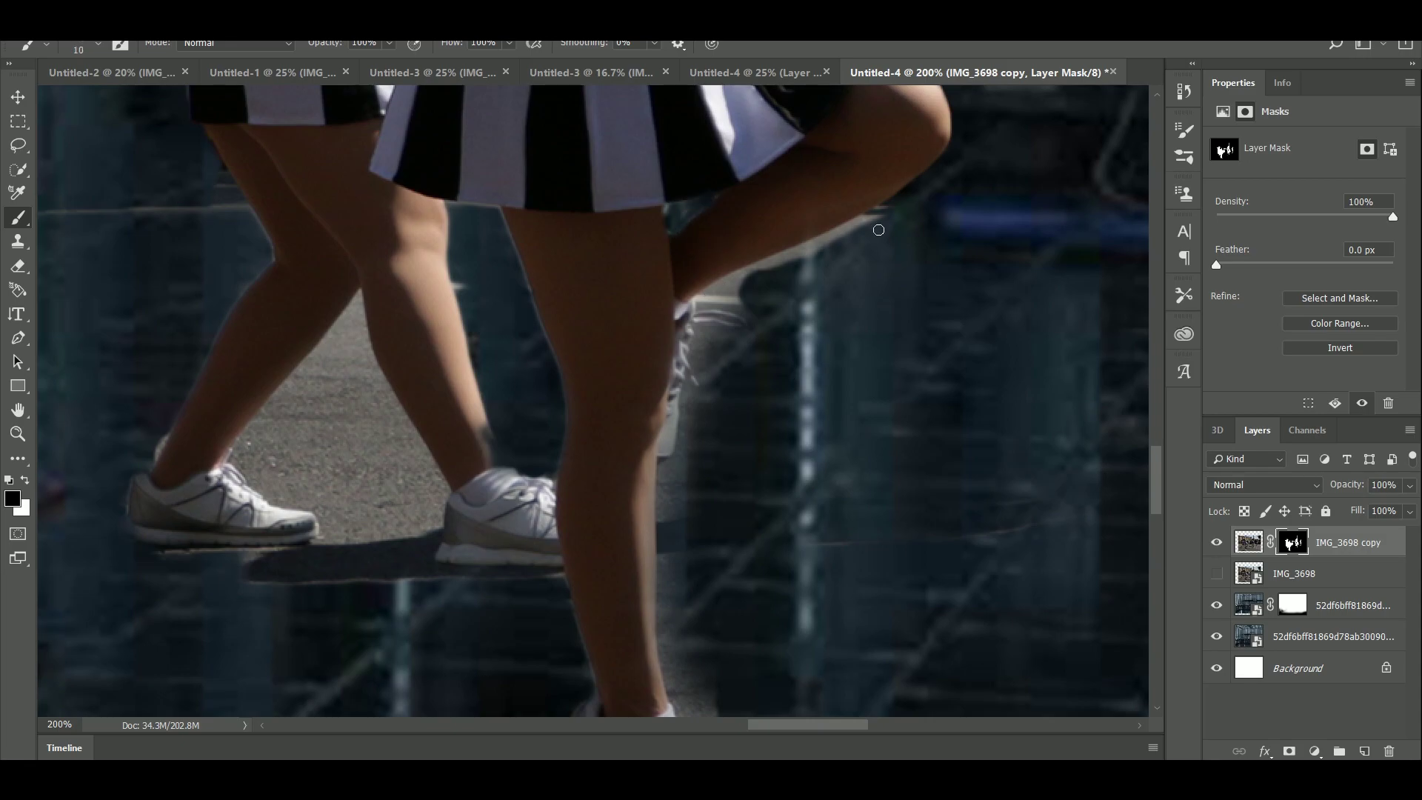
mouse_move(803, 257)
left_mouse_down()
mouse_move(707, 331)
mouse_move(720, 401)
mouse_move(685, 448)
left_mouse_up()
scroll(739, 412, "down", 5)
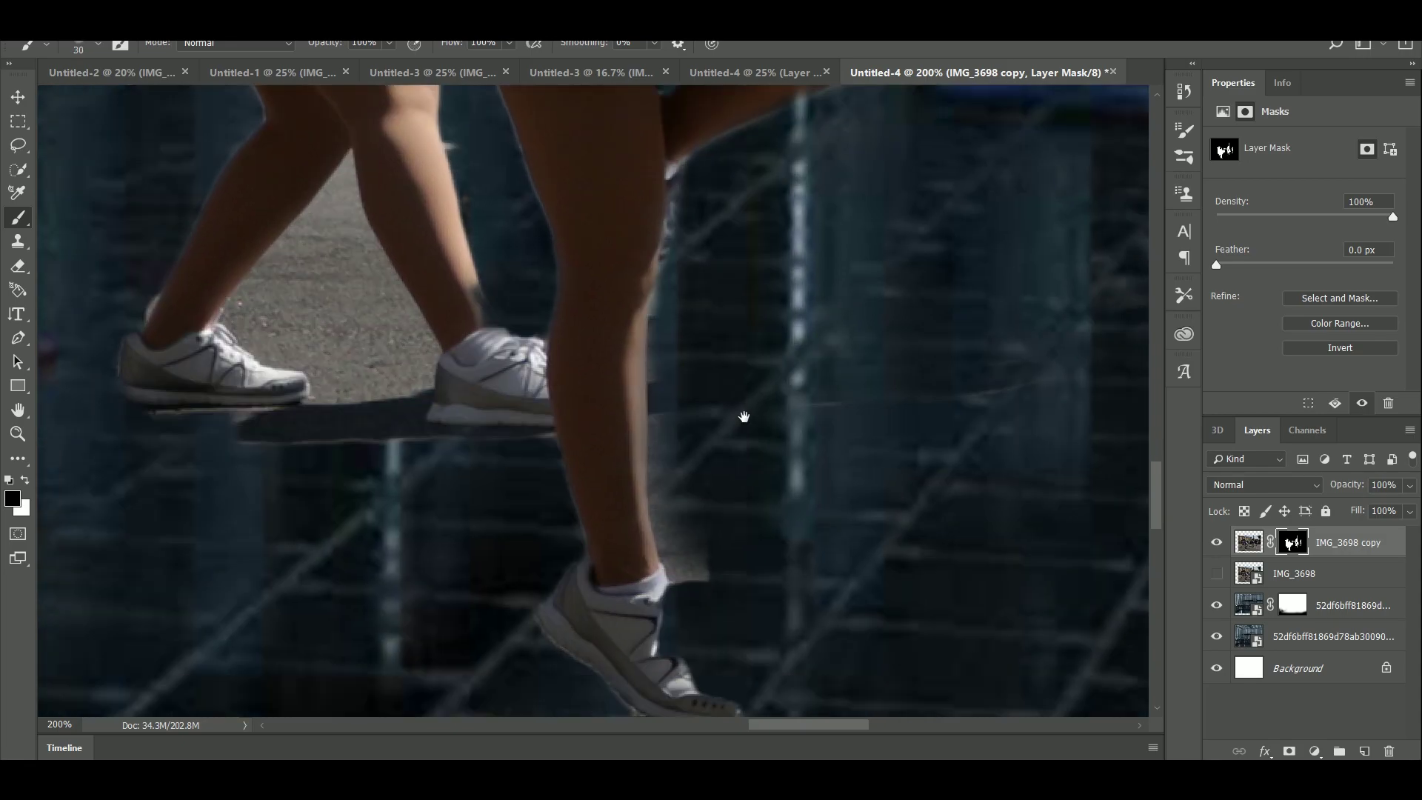
left_click_drag(658, 350, 678, 489)
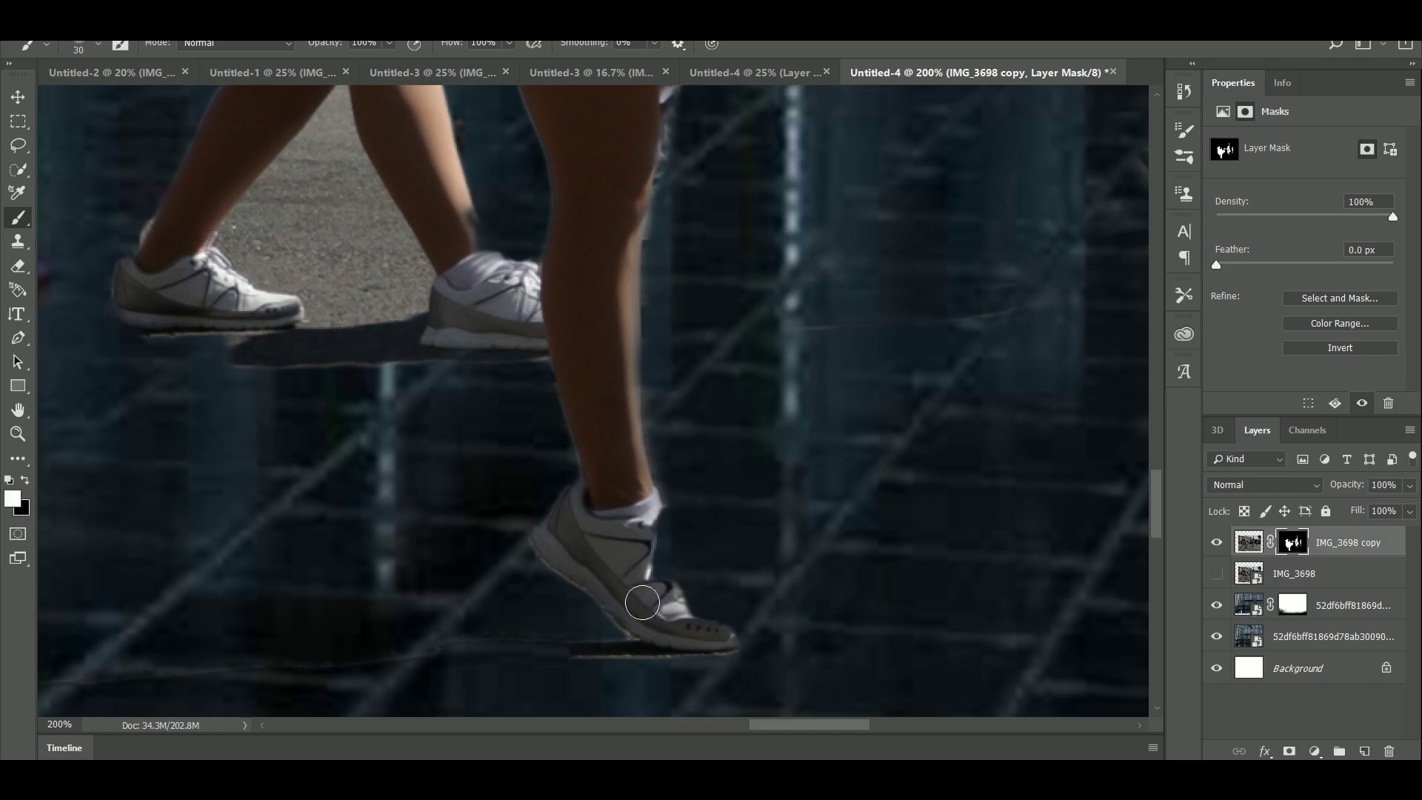
mouse_move(659, 578)
left_mouse_down()
mouse_move(693, 584)
mouse_move(723, 631)
left_mouse_up()
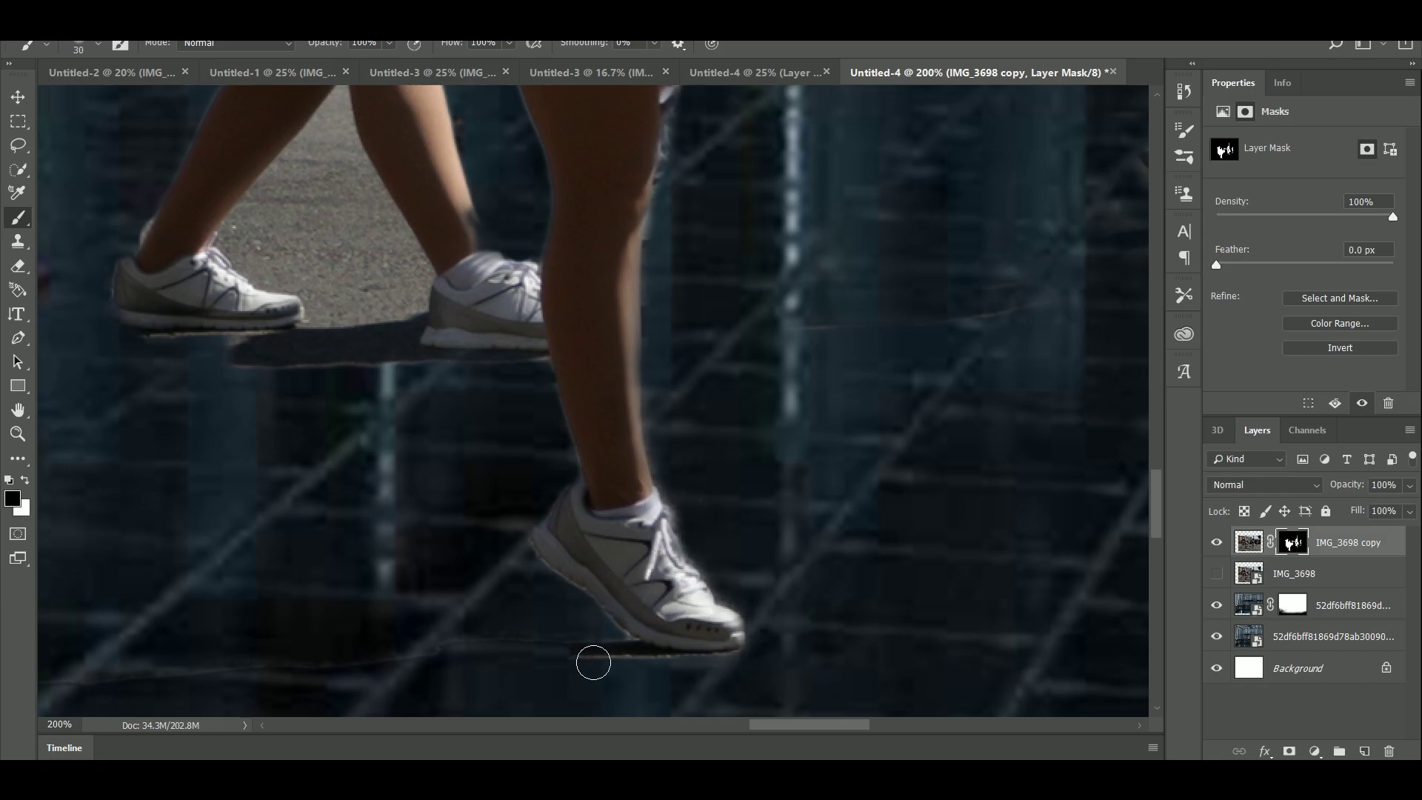
left_click_drag(488, 593, 681, 701)
Step: Mask out the road between the legs and under the shoes of the middle pair's back cheerleader
mouse_move(533, 225)
left_mouse_down()
mouse_move(470, 376)
mouse_move(527, 428)
mouse_move(723, 482)
mouse_move(556, 276)
mouse_move(444, 321)
mouse_move(537, 379)
mouse_move(565, 331)
left_mouse_up()
left_click_drag(548, 261, 601, 408)
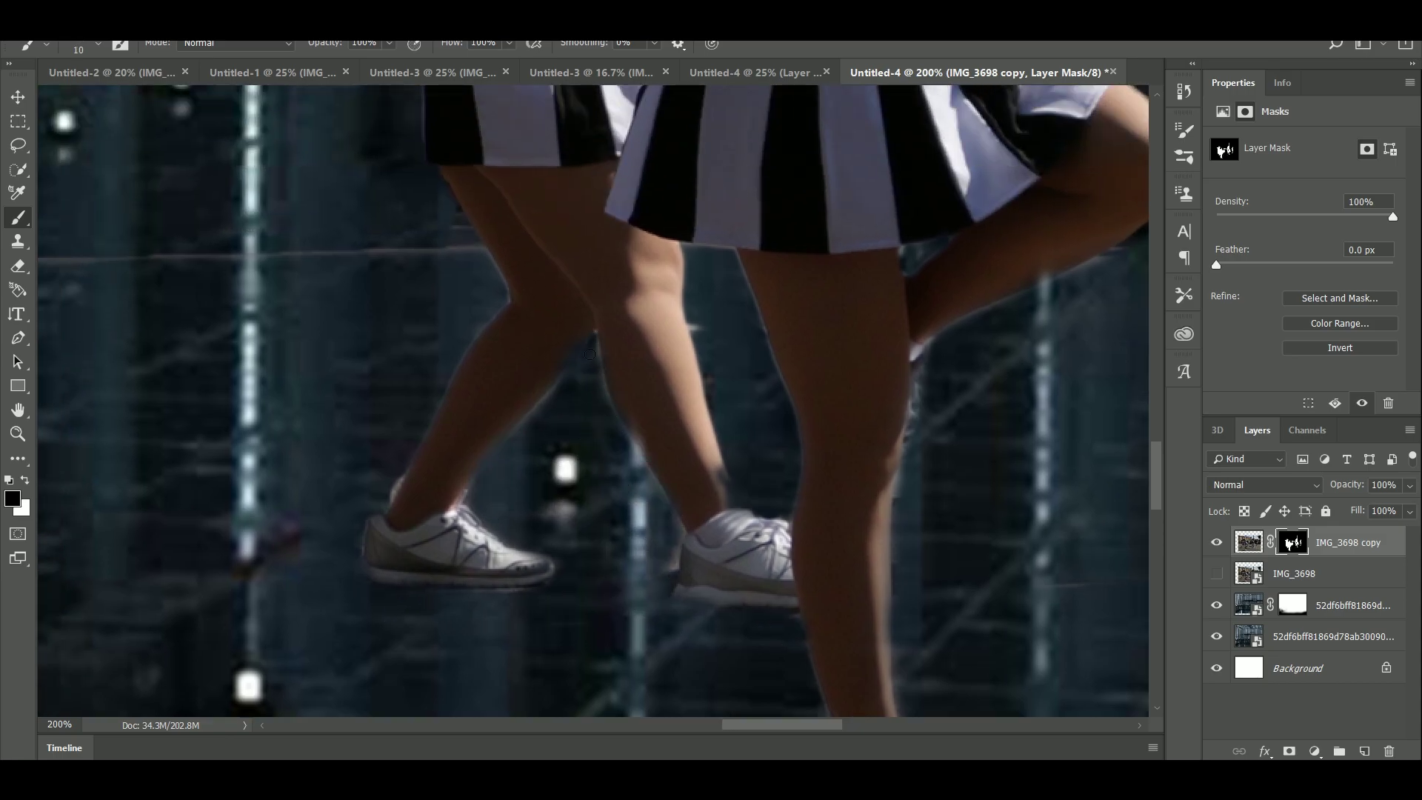
left_click_drag(762, 325, 696, 664)
Step: Mask out the leftover sky and background around the middle pair's pompoms and raised arms, undoing one stray stroke
mouse_move(577, 148)
left_mouse_down()
mouse_move(709, 322)
mouse_move(685, 384)
mouse_move(724, 501)
mouse_move(777, 407)
mouse_move(775, 448)
left_mouse_up()
key("bracketright")
mouse_move(565, 502)
left_mouse_down()
mouse_move(559, 527)
mouse_move(613, 509)
left_mouse_up()
left_click_drag(469, 507, 444, 497)
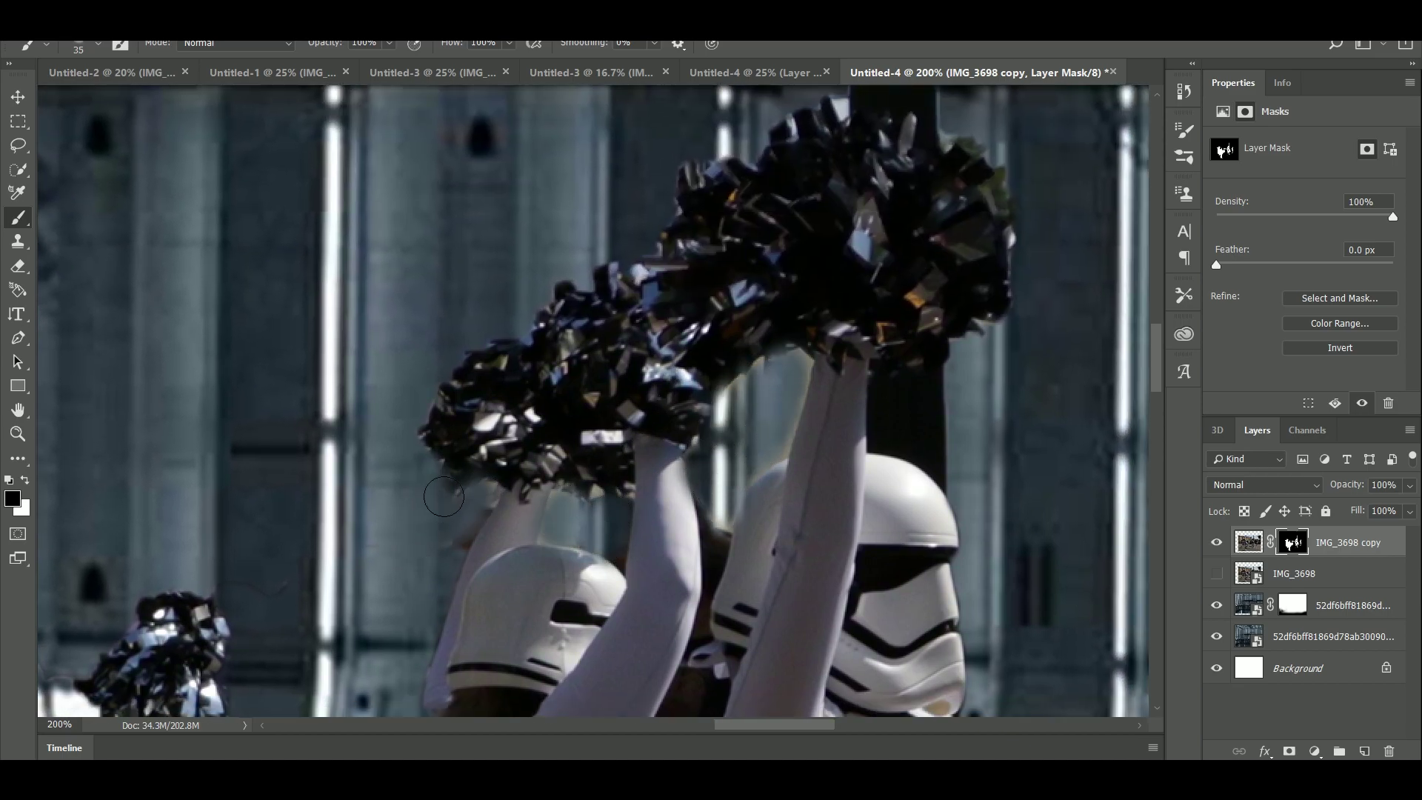
left_click_drag(514, 585, 531, 376)
key("ctrl+z")
left_click_drag(477, 551, 1063, 542)
Step: Mask out the road between the back cheerleader's legs and around her shoes, up to the front cheerleader's pompom
mouse_move(287, 570)
left_mouse_down()
mouse_move(406, 319)
mouse_move(582, 144)
left_mouse_up()
scroll(564, 177, "down", 8)
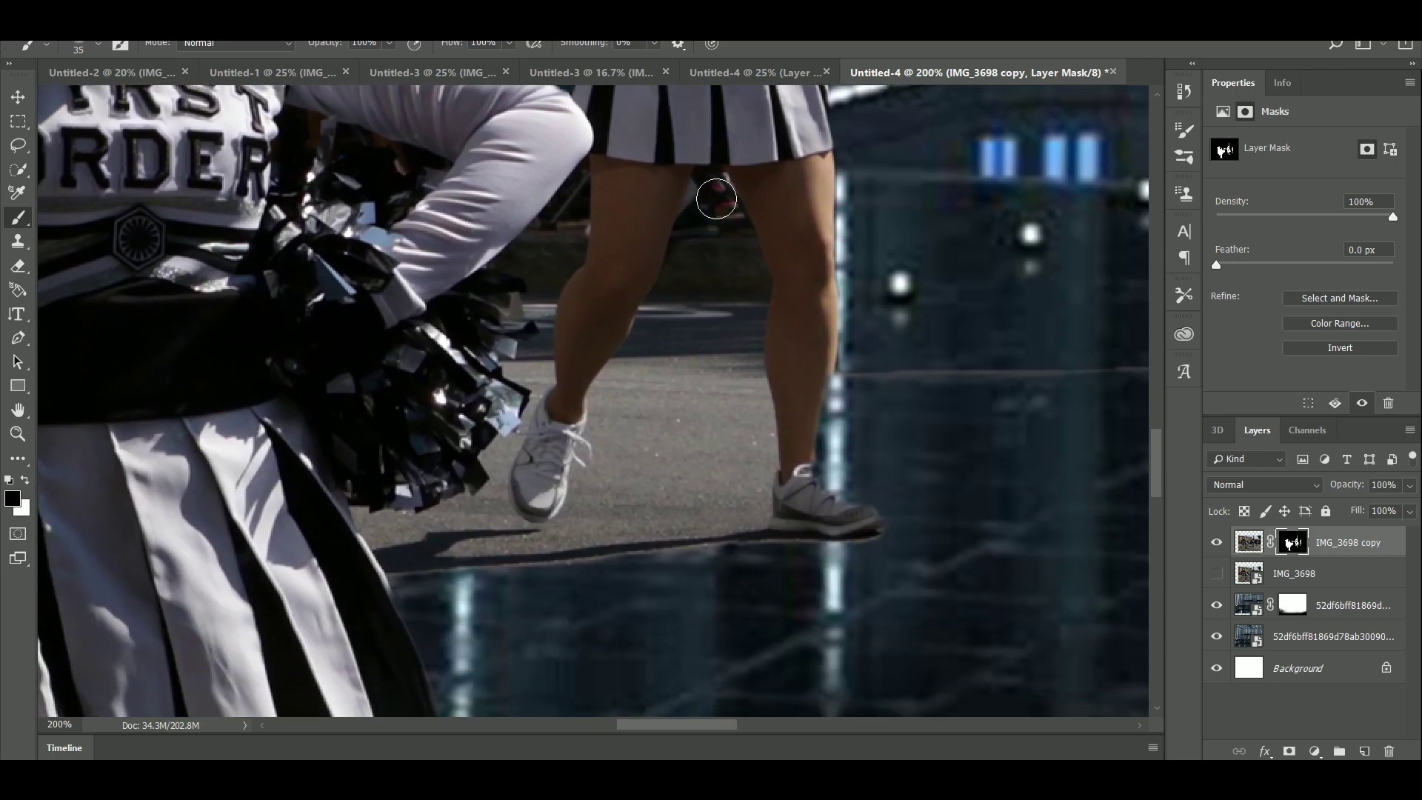
mouse_move(736, 279)
left_mouse_down()
mouse_move(712, 307)
mouse_move(758, 549)
mouse_move(664, 321)
mouse_move(604, 411)
mouse_move(625, 482)
mouse_move(673, 571)
mouse_move(765, 506)
mouse_move(812, 527)
mouse_move(849, 571)
left_mouse_up()
key("x")
key("x")
mouse_move(664, 517)
left_mouse_down()
mouse_move(385, 541)
mouse_move(489, 503)
mouse_move(539, 376)
left_mouse_up()
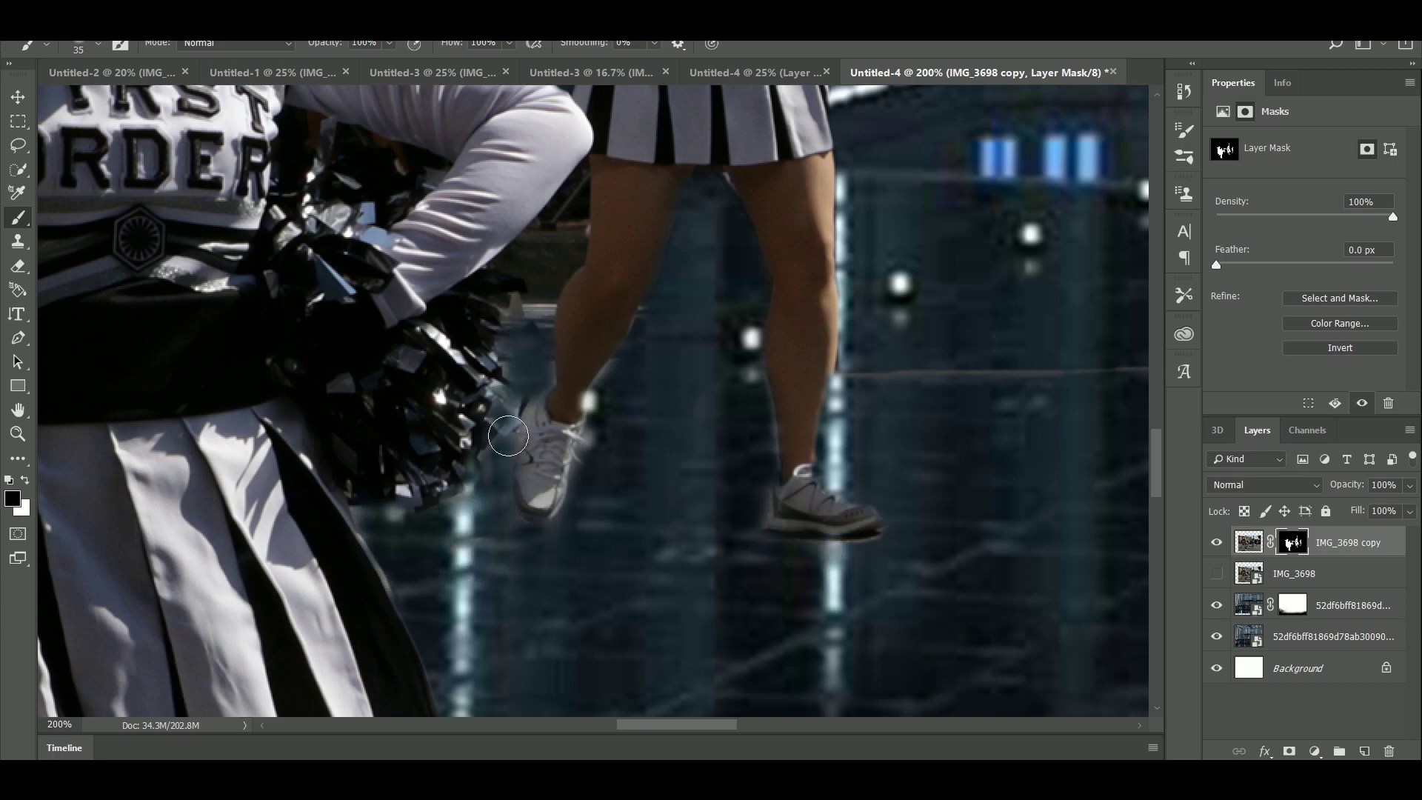
Step: Clean the mask between the back cheerleader's leg and skirt and the front cheerleader's elbow and pompom
scroll(518, 400, "up", 3)
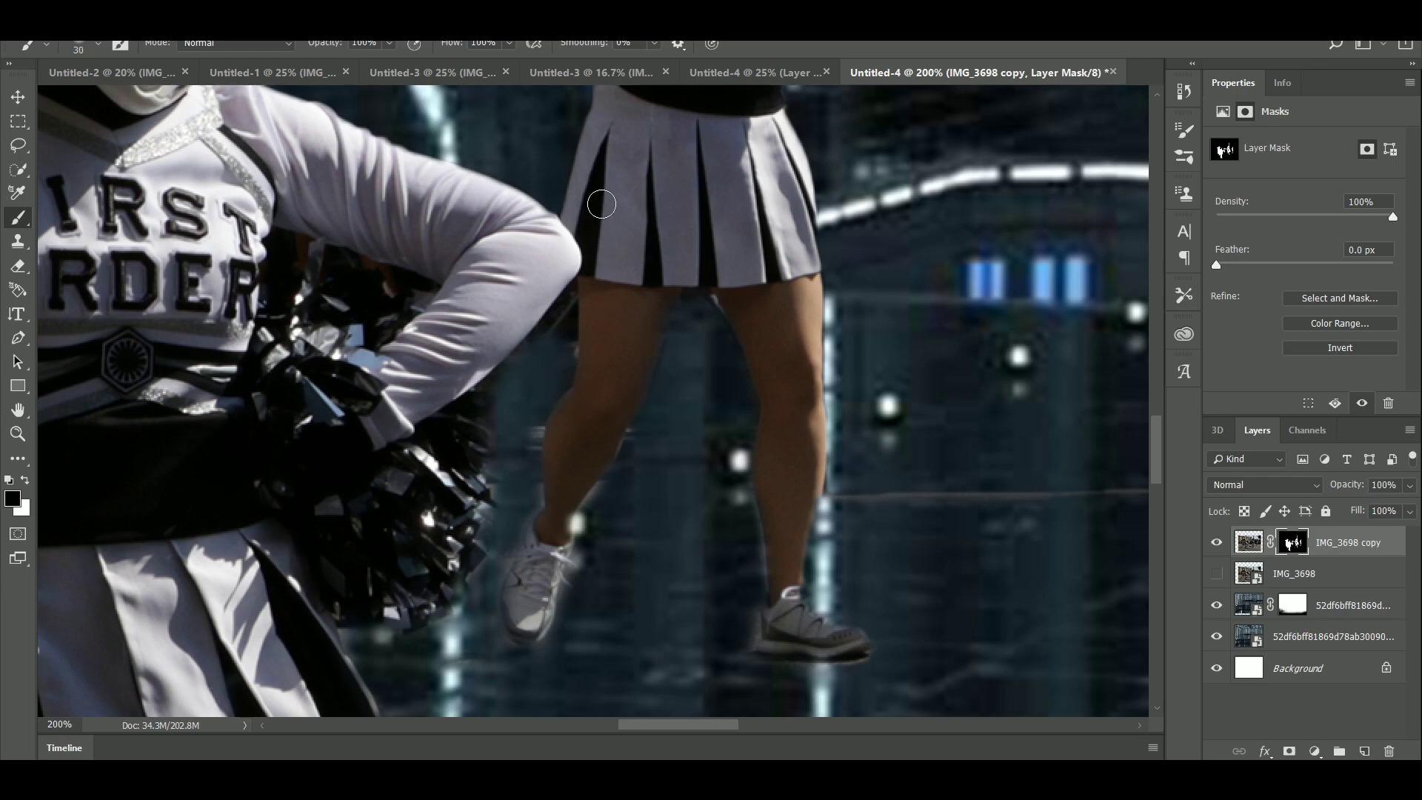
left_click_drag(545, 339, 791, 536)
left_click_drag(525, 402, 491, 411)
mouse_move(802, 256)
left_mouse_down()
mouse_move(869, 285)
mouse_move(860, 265)
left_mouse_up()
left_click_drag(575, 306, 860, 131)
mouse_move(460, 560)
left_mouse_down()
mouse_move(745, 387)
mouse_move(726, 375)
left_mouse_up()
mouse_move(872, 314)
left_mouse_down()
mouse_move(916, 382)
mouse_move(808, 251)
left_mouse_up()
mouse_move(335, 591)
left_mouse_down()
mouse_move(419, 558)
mouse_move(592, 382)
left_mouse_up()
Step: Mask out the road around the leftmost cheerleader's leg and shoe and behind her neighbour's legs with a larger brush
left_click_drag(626, 233, 566, 521)
key("bracketright")
key("bracketright")
key("bracketright")
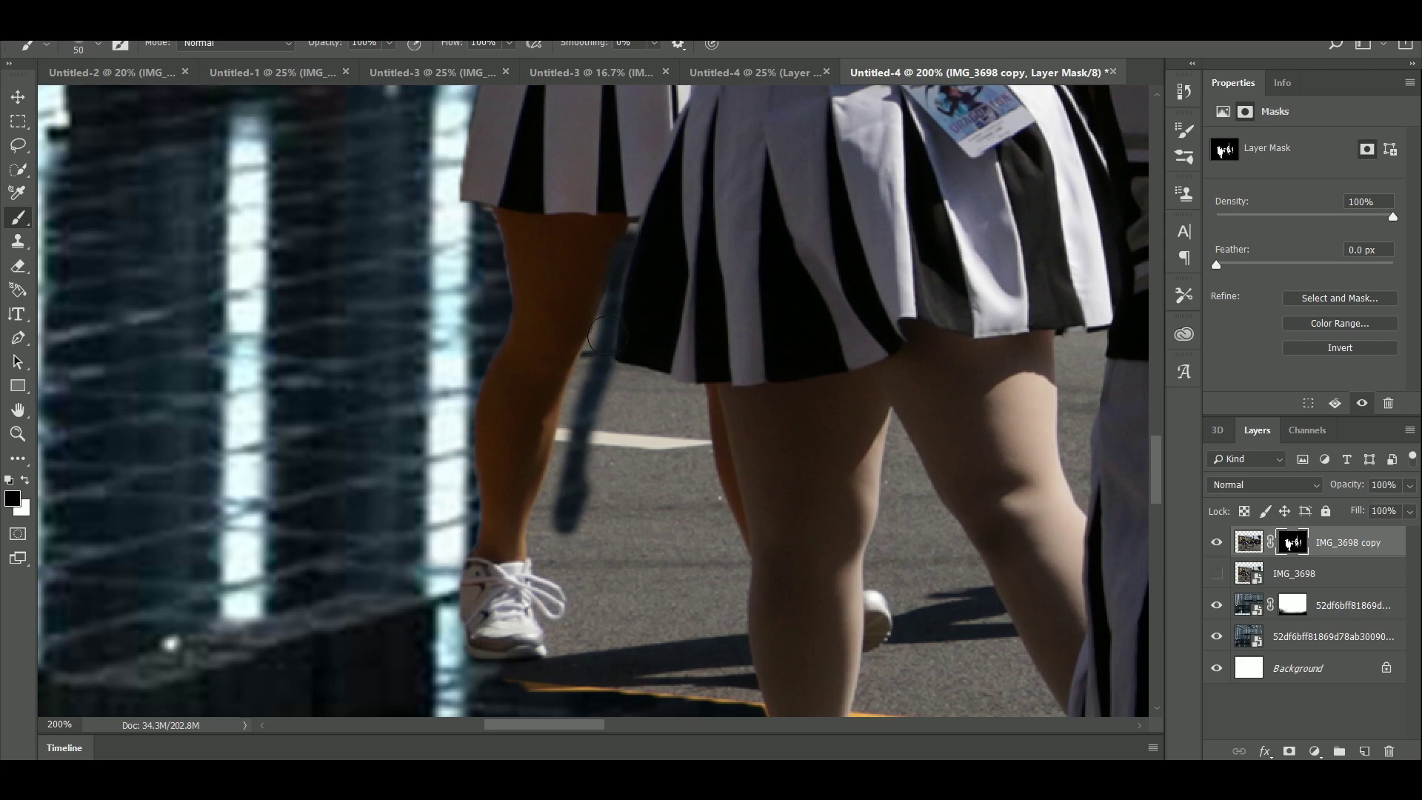
mouse_move(604, 326)
left_mouse_down()
mouse_move(563, 607)
mouse_move(651, 385)
mouse_move(674, 435)
mouse_move(643, 552)
mouse_move(657, 641)
left_mouse_up()
mouse_move(666, 643)
left_mouse_down()
mouse_move(535, 527)
mouse_move(453, 317)
left_mouse_up()
mouse_move(739, 376)
left_mouse_down()
mouse_move(719, 487)
mouse_move(672, 339)
mouse_move(634, 416)
mouse_move(479, 311)
mouse_move(469, 409)
mouse_move(508, 402)
mouse_move(555, 613)
mouse_move(810, 635)
mouse_move(723, 270)
mouse_move(881, 633)
left_mouse_up()
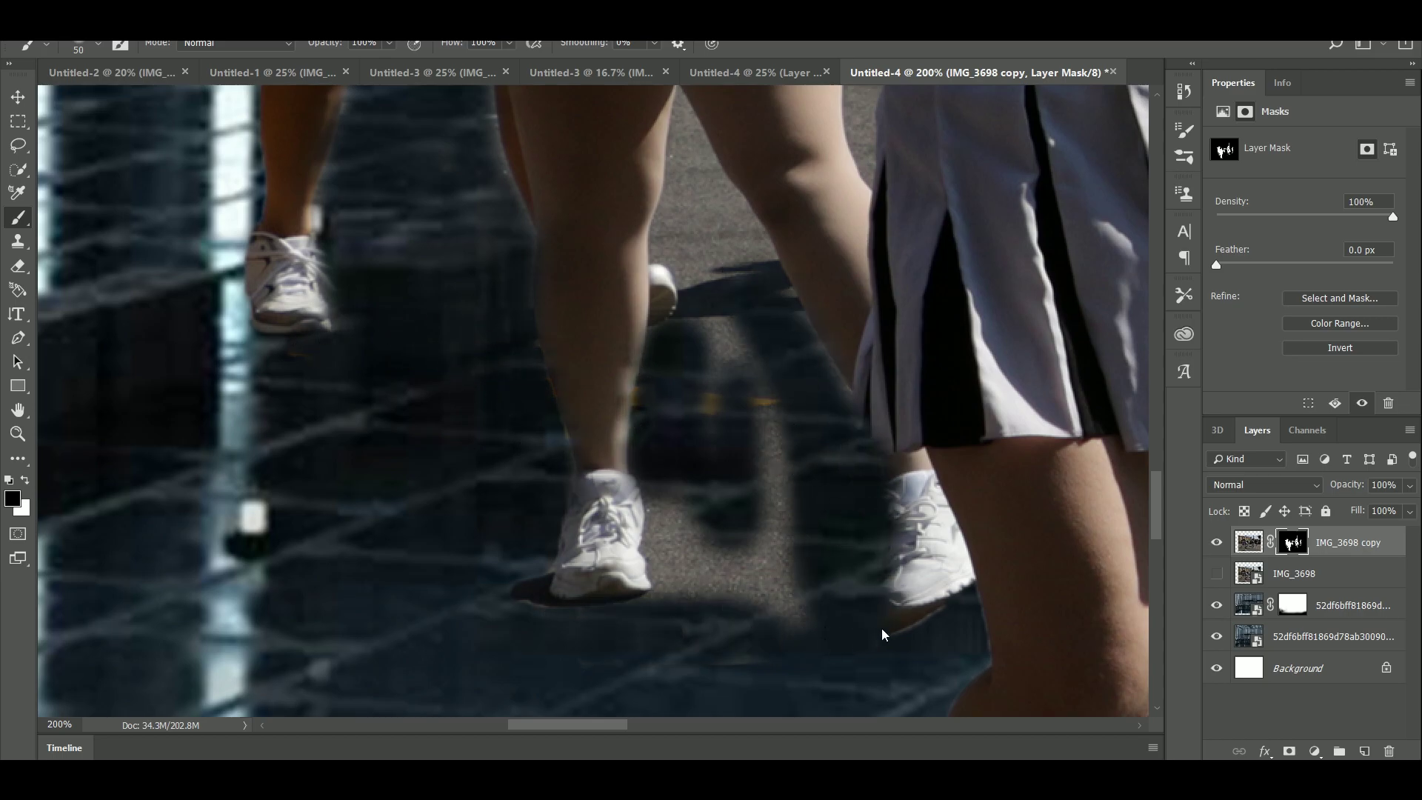
Step: Restore the edge of the second-left cheerleader's rear shoe and mask out the road between her shoes
key("x")
mouse_move(892, 546)
left_mouse_down()
mouse_move(856, 586)
mouse_move(901, 636)
left_mouse_up()
key("x")
mouse_move(740, 433)
left_mouse_down()
mouse_move(639, 579)
mouse_move(700, 640)
left_mouse_up()
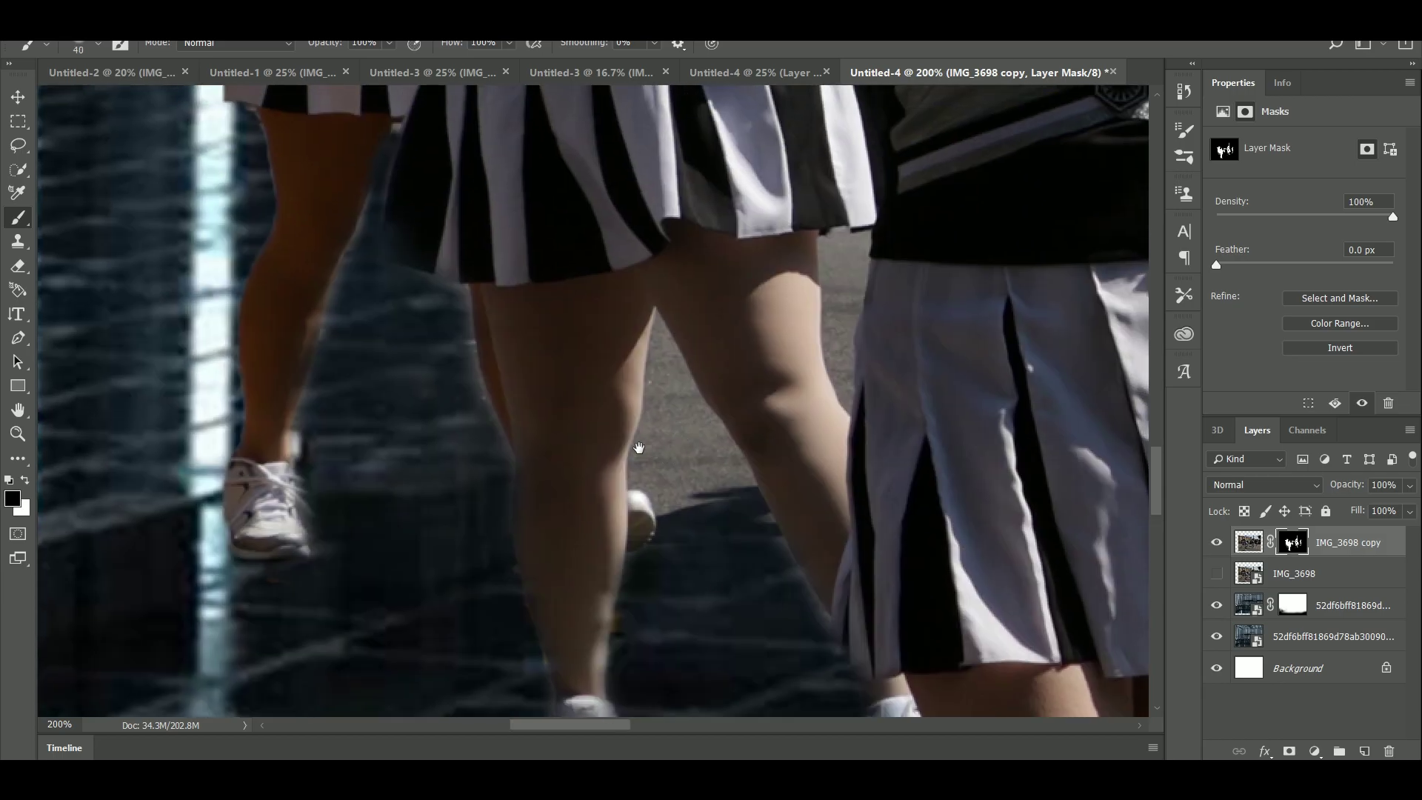
Step: Mask out the road between the second-left cheerleader's thighs and beside the front cheerleader's skirt with a finer brush
mouse_move(659, 465)
left_mouse_down()
mouse_move(637, 454)
mouse_move(717, 482)
left_mouse_up()
key("bracketleft")
key("bracketleft")
key("bracketleft")
key("bracketleft")
key("bracketleft")
left_click_drag(661, 337, 679, 367)
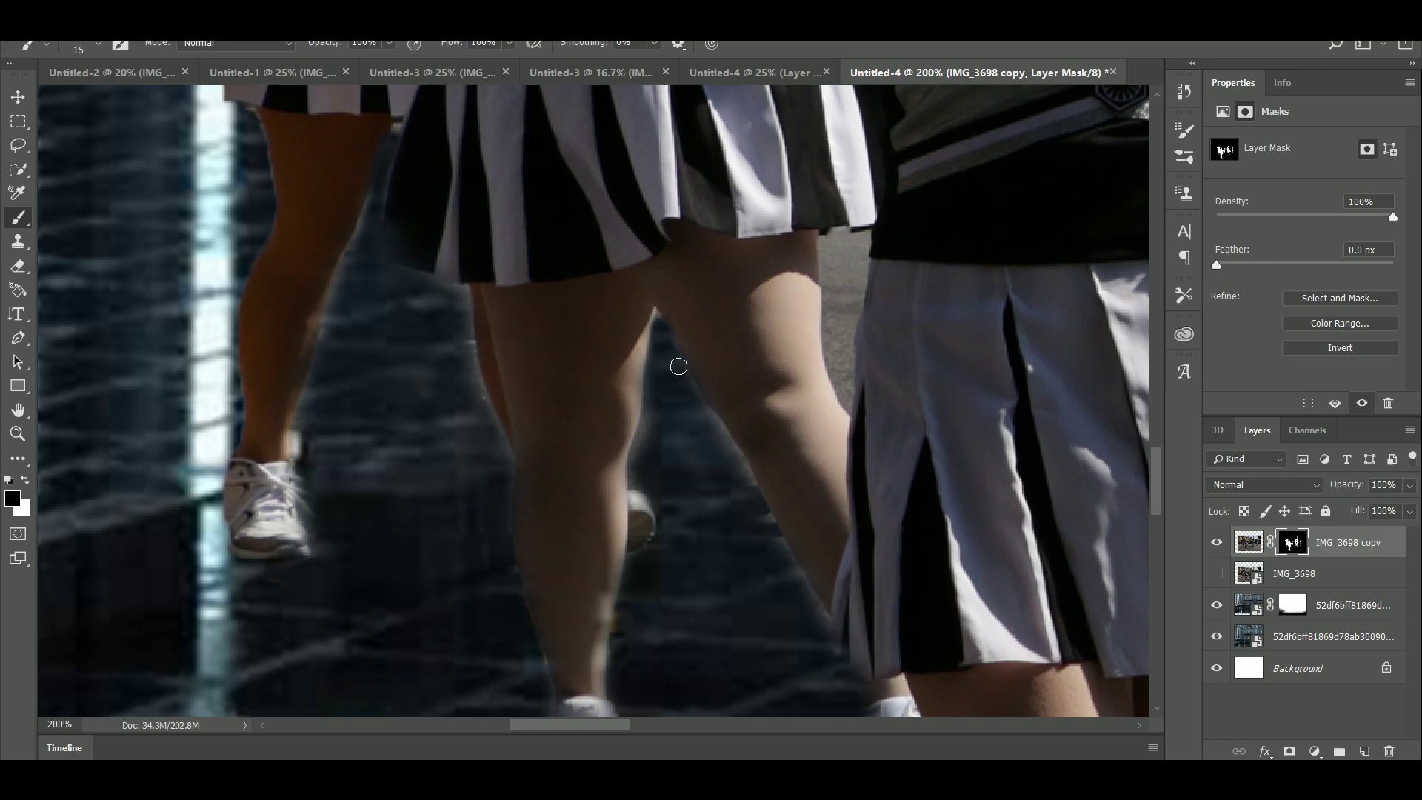
key("bracketright")
mouse_move(829, 238)
left_mouse_down()
mouse_move(835, 285)
mouse_move(851, 252)
mouse_move(844, 407)
mouse_move(81, 696)
mouse_move(183, 703)
left_mouse_up()
Step: Add a Levels adjustment clipped to the cheerleader cutout with input levels 15, 1.27 and 219
key("ctrl+minus")
key("ctrl+minus")
key("ctrl+minus")
key("ctrl+minus")
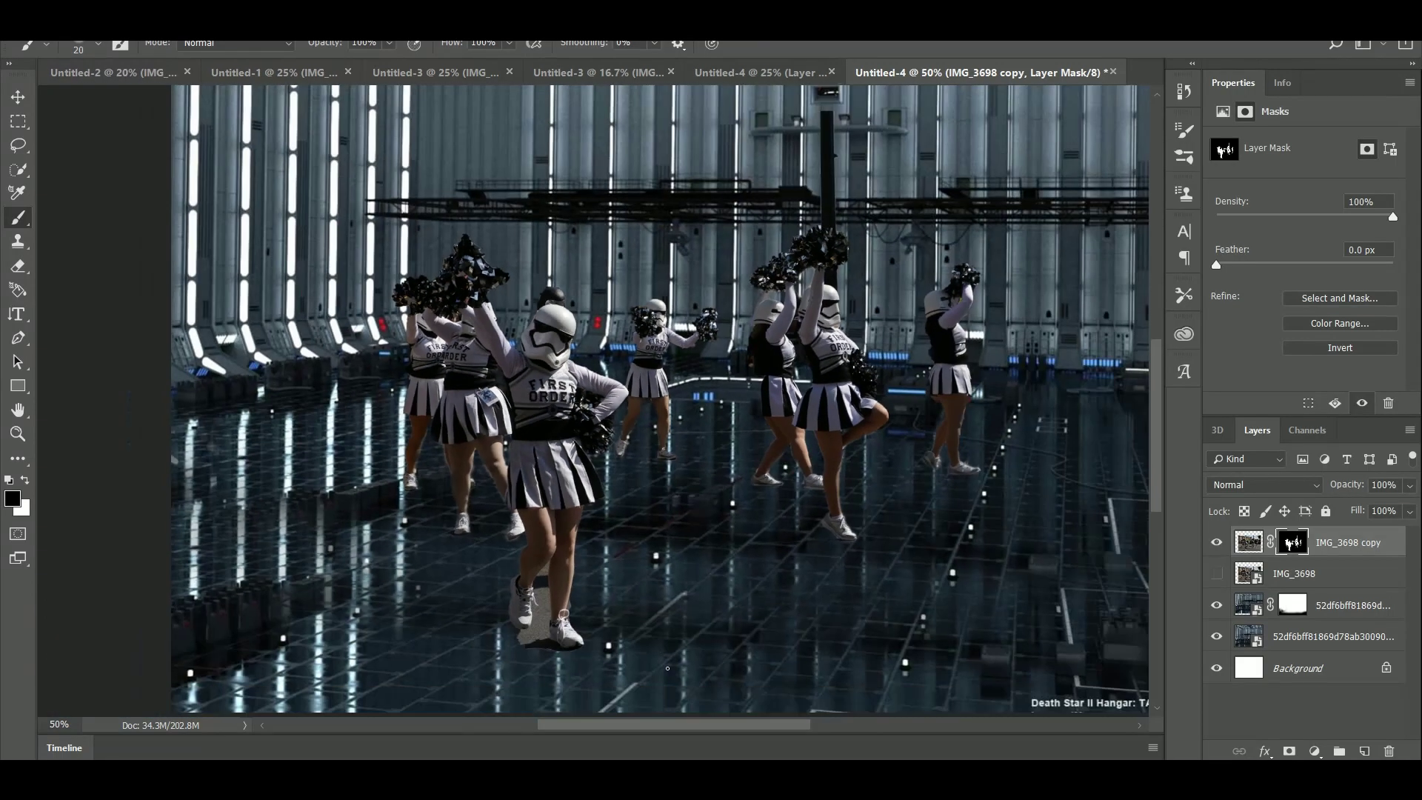
key("ctrl+minus")
left_click(1314, 751)
left_click(1255, 542)
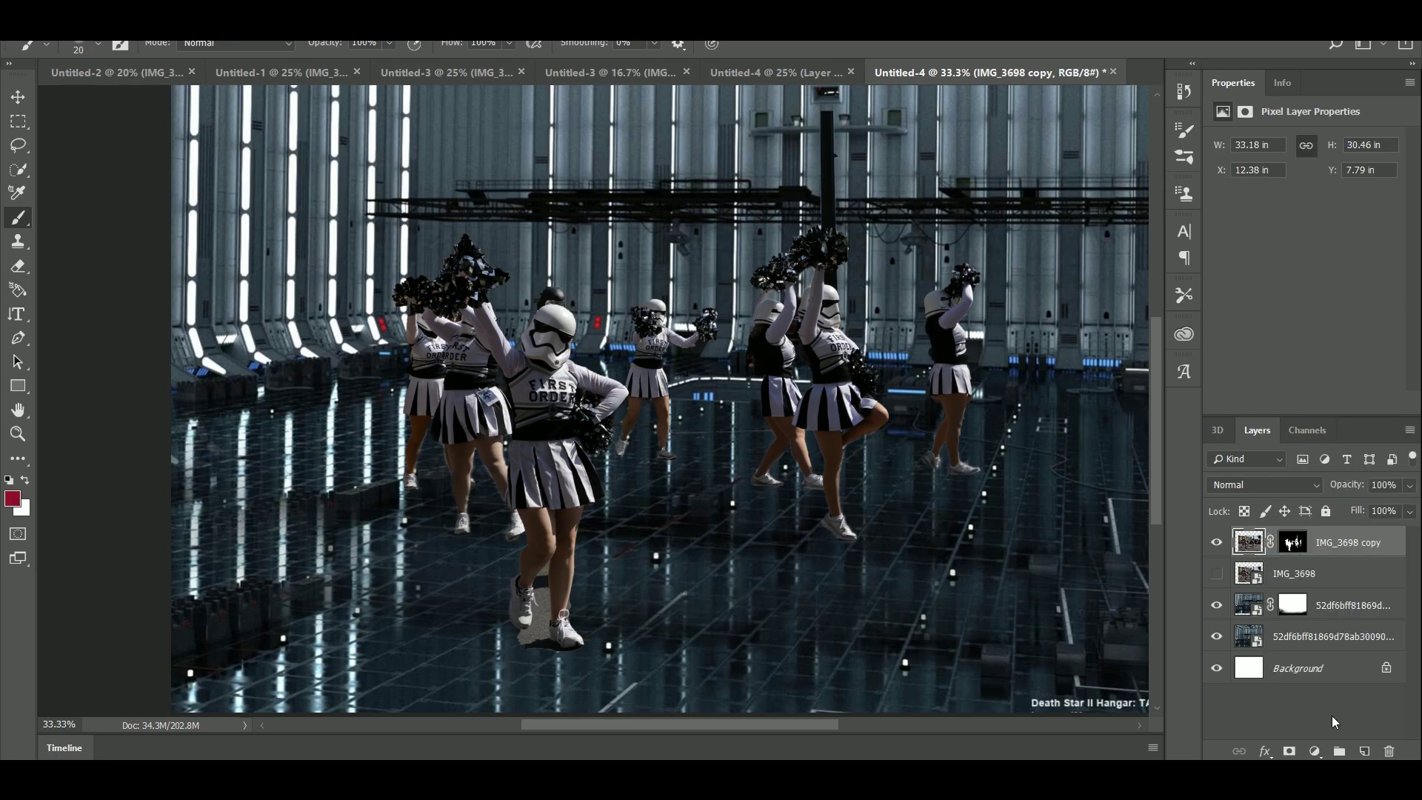
left_click(1315, 751)
left_click(1296, 511)
left_click(1279, 403)
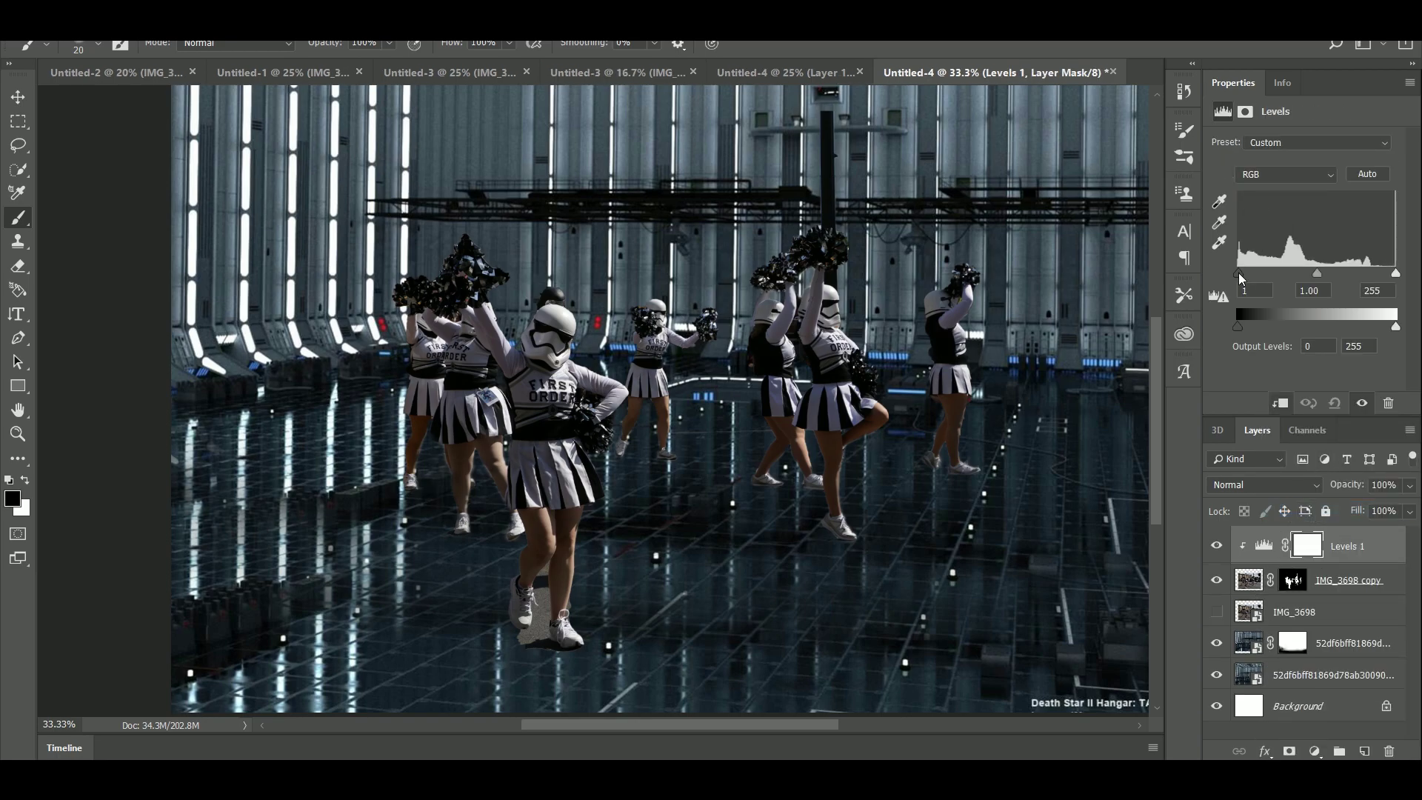
left_click_drag(1241, 278, 1247, 278)
left_click_drag(1395, 276, 1300, 278)
Step: Add a clipped Hue/Saturation adjustment with hue -6, saturation -25 and lightness +3
left_click(1314, 751)
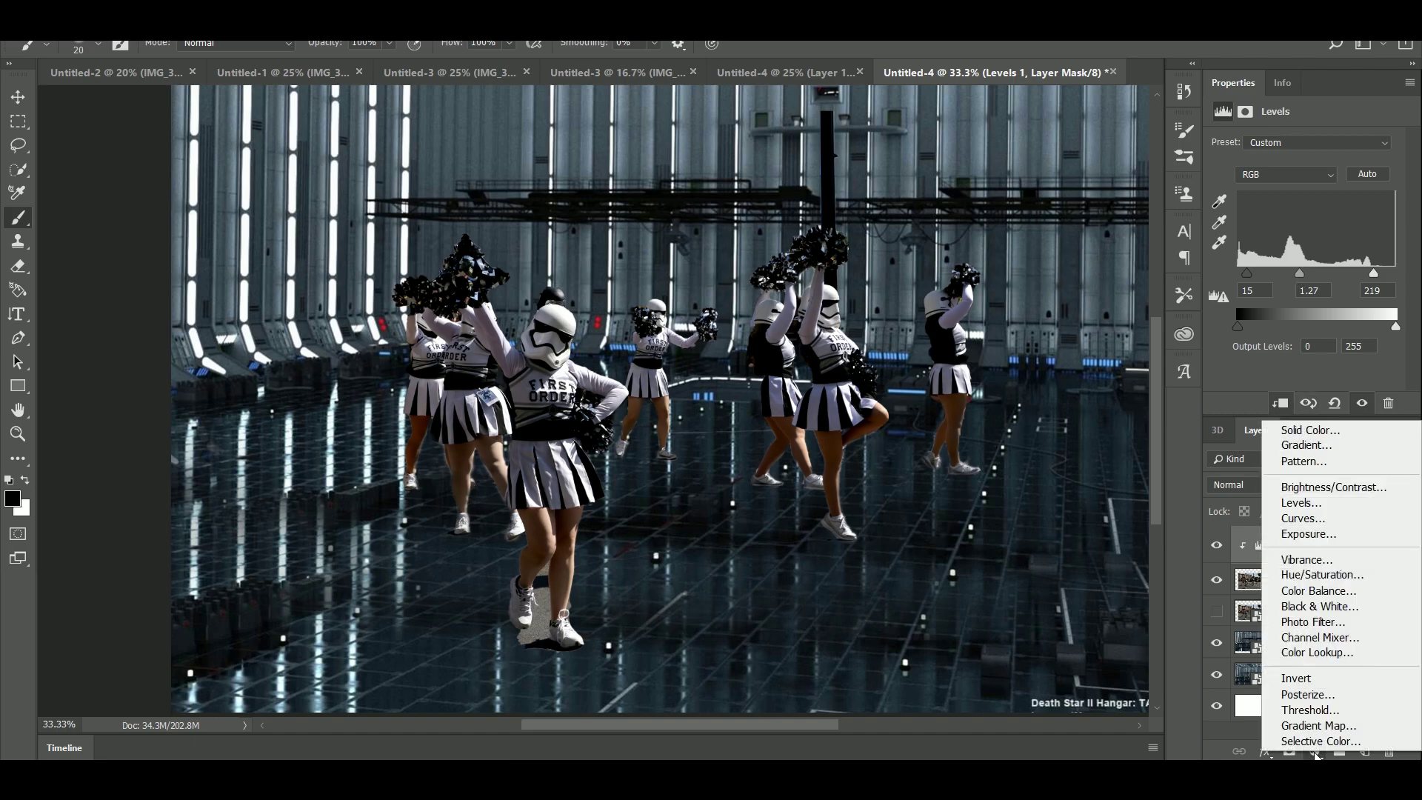
left_click(1322, 574)
left_click_drag(1306, 246, 1306, 284)
left_click(1280, 403)
mouse_move(1306, 210)
left_mouse_down()
mouse_move(1324, 211)
mouse_move(1300, 211)
left_mouse_up()
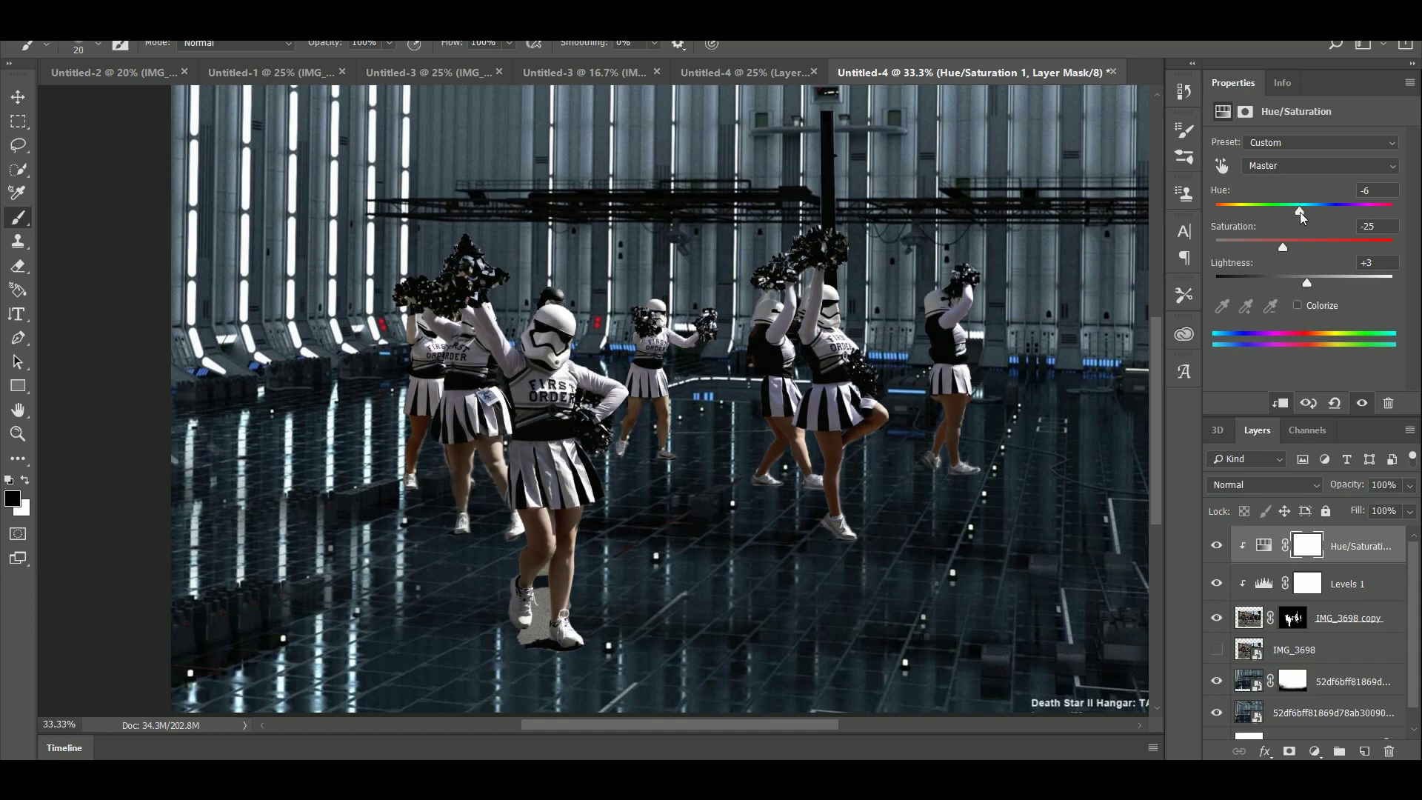
Step: Mask out the road between the front cheerleader's shoes and add an empty clipped layer above the cutout
left_click(1297, 620)
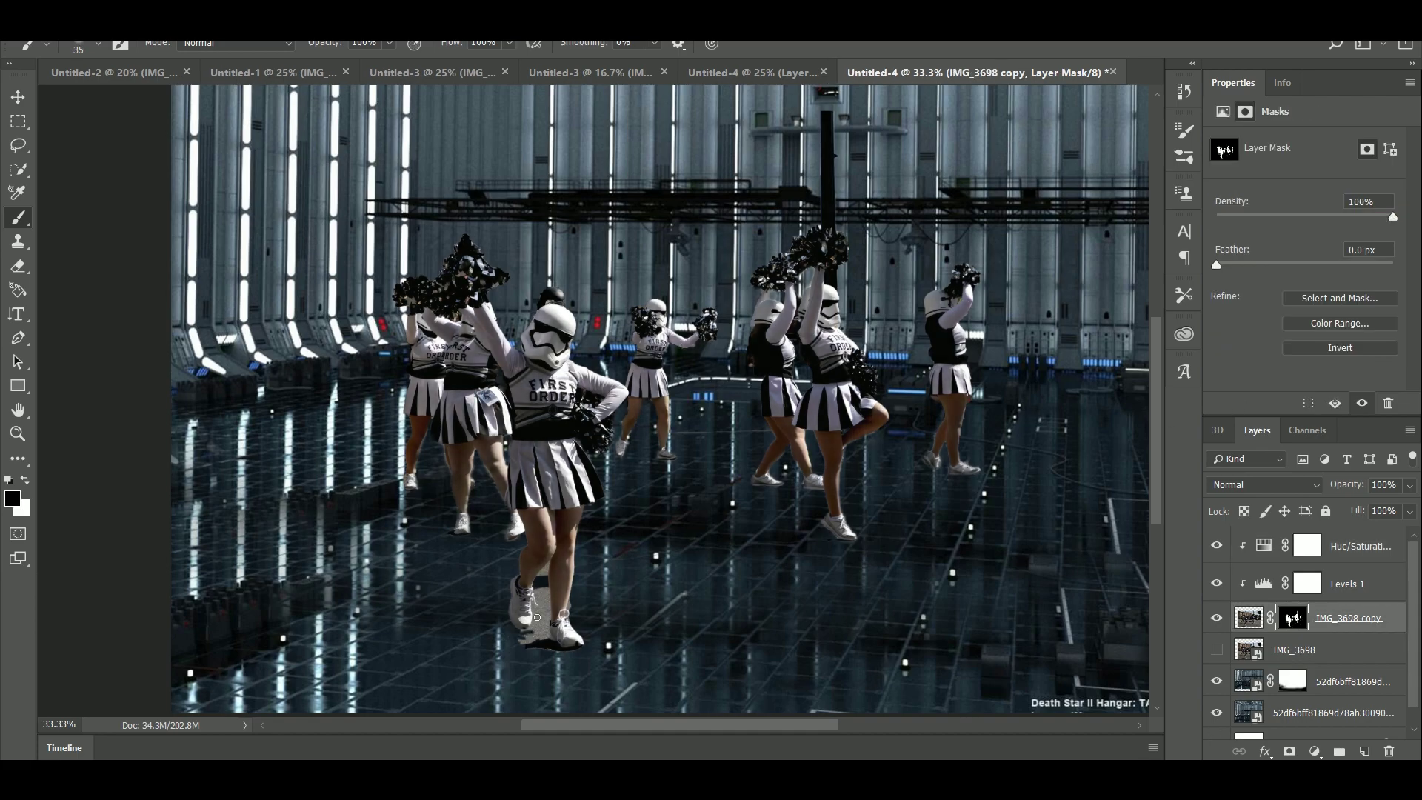
mouse_move(540, 611)
left_mouse_down()
mouse_move(542, 650)
mouse_move(530, 640)
mouse_move(545, 598)
left_mouse_up()
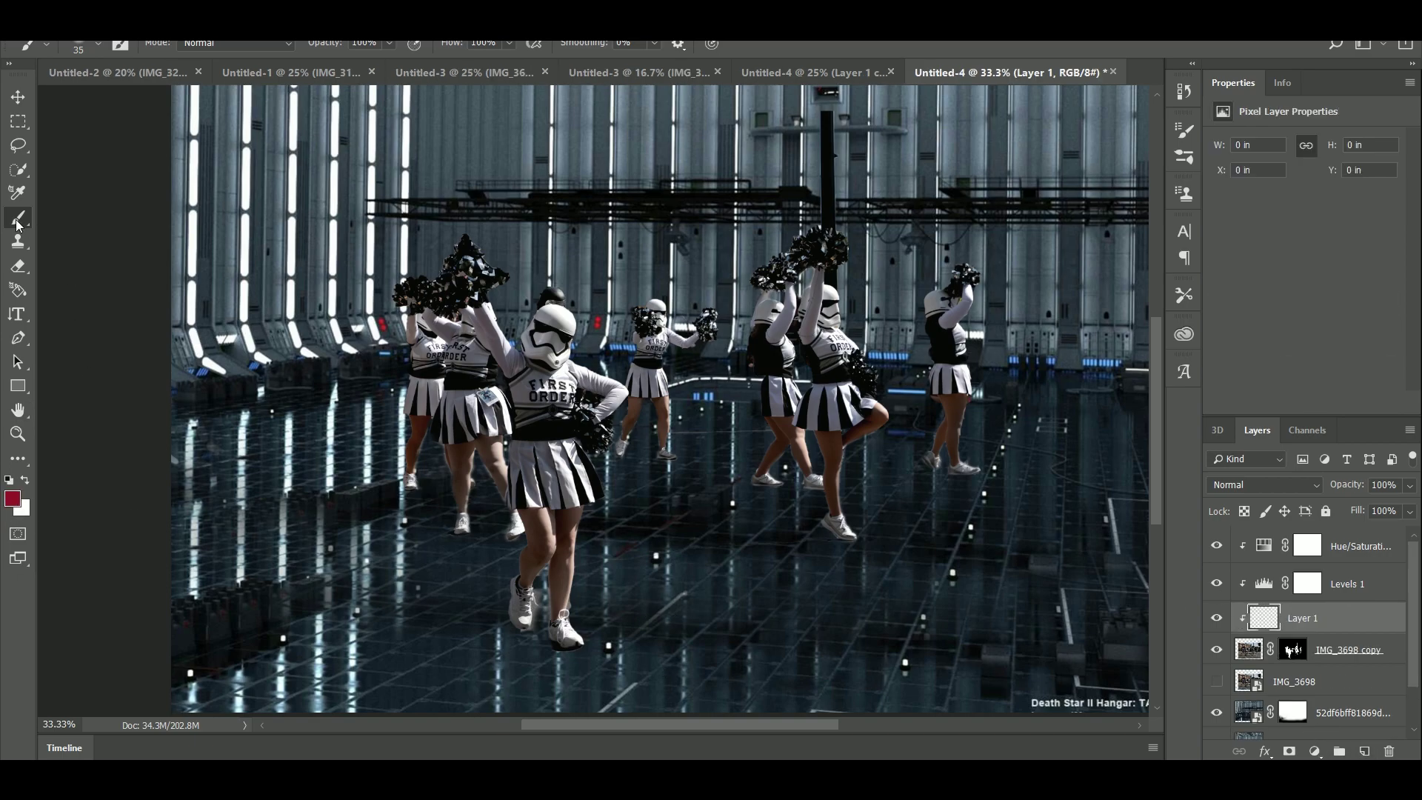
Step: Sample the dark floor colour 121c25 and brush it over the front, middle, rightmost and back cheerleaders' shoes
left_click(12, 500)
left_click(392, 658)
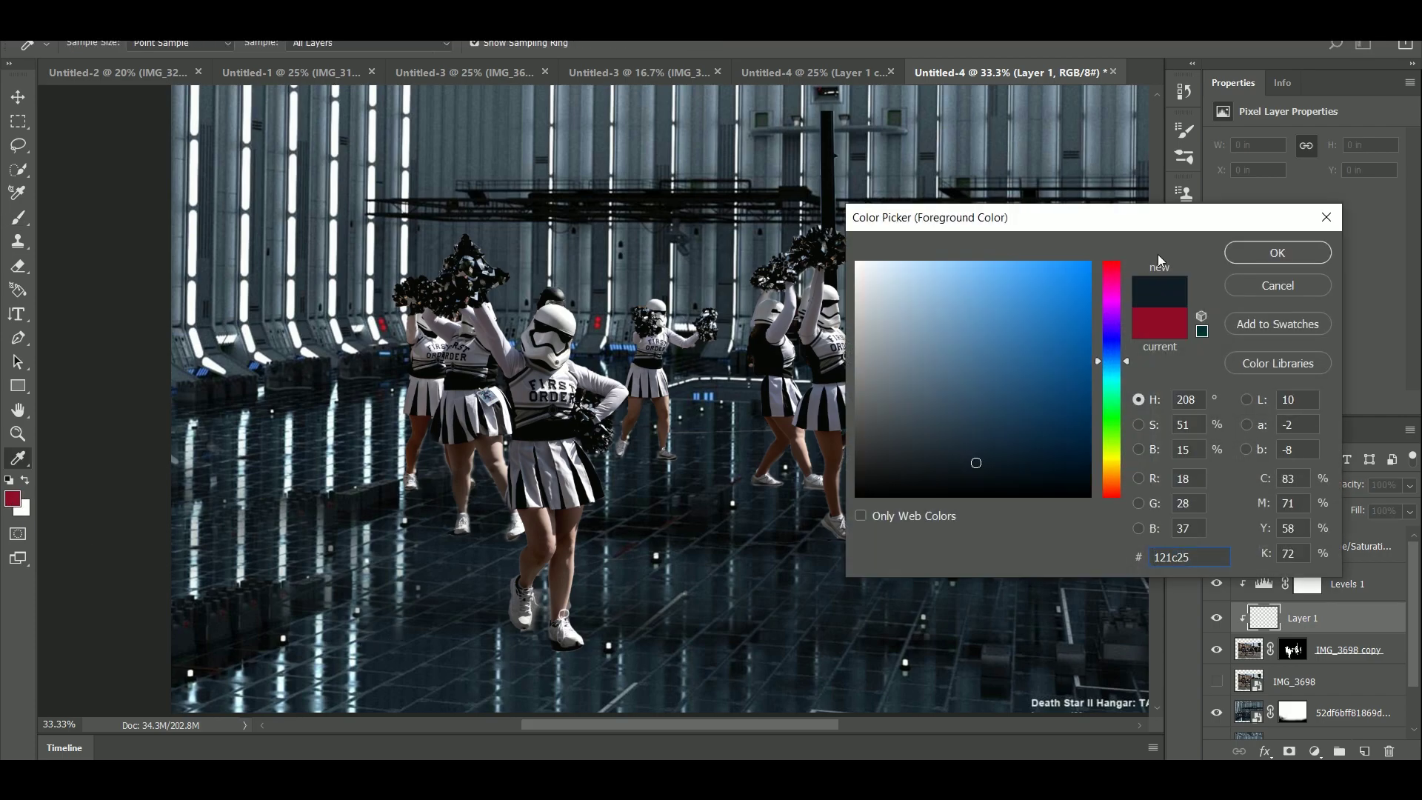
left_click(1277, 253)
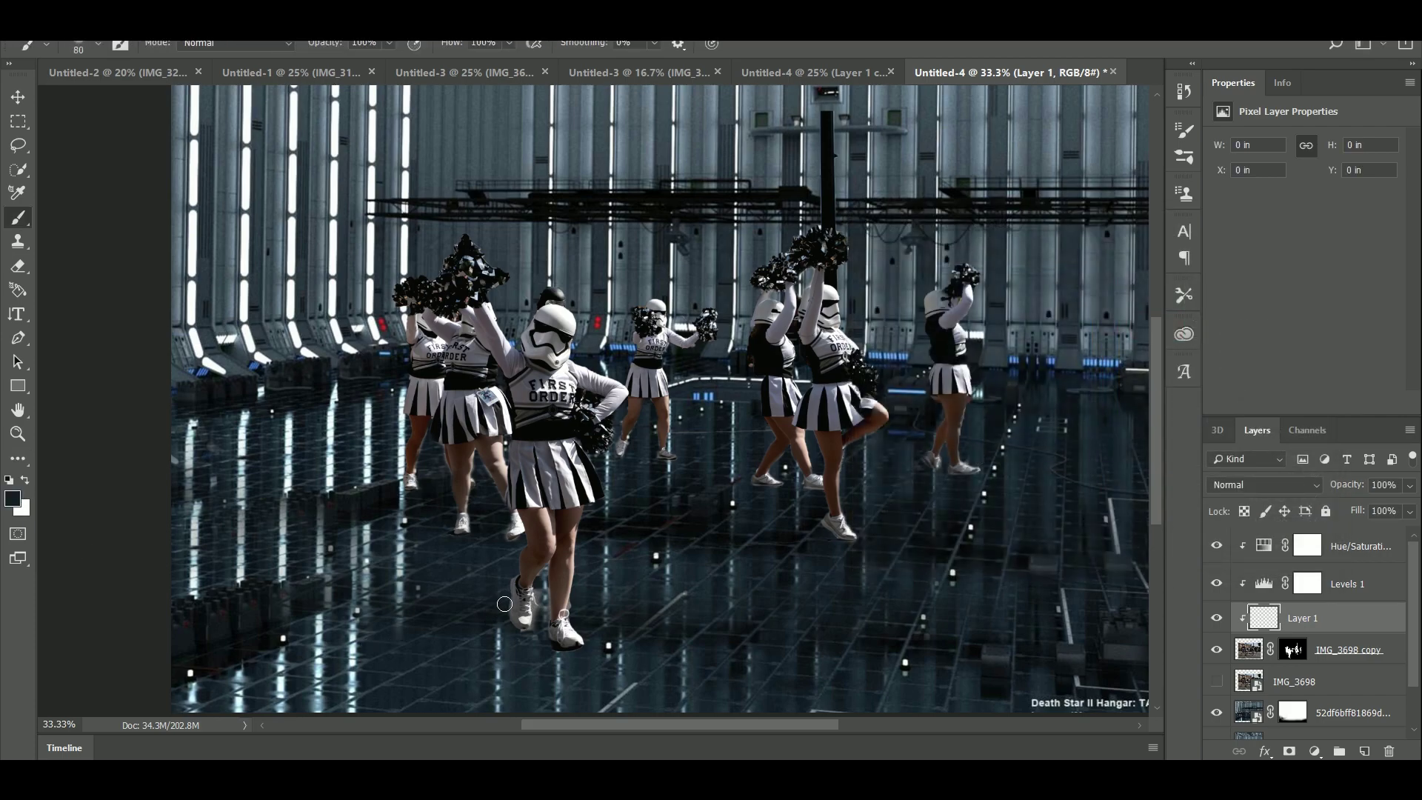
mouse_move(504, 604)
left_mouse_down()
mouse_move(522, 633)
mouse_move(539, 601)
mouse_move(588, 642)
left_mouse_up()
mouse_move(747, 483)
left_mouse_down()
mouse_move(781, 484)
mouse_move(855, 541)
left_mouse_up()
left_click_drag(925, 462, 977, 474)
left_click_drag(610, 446, 674, 455)
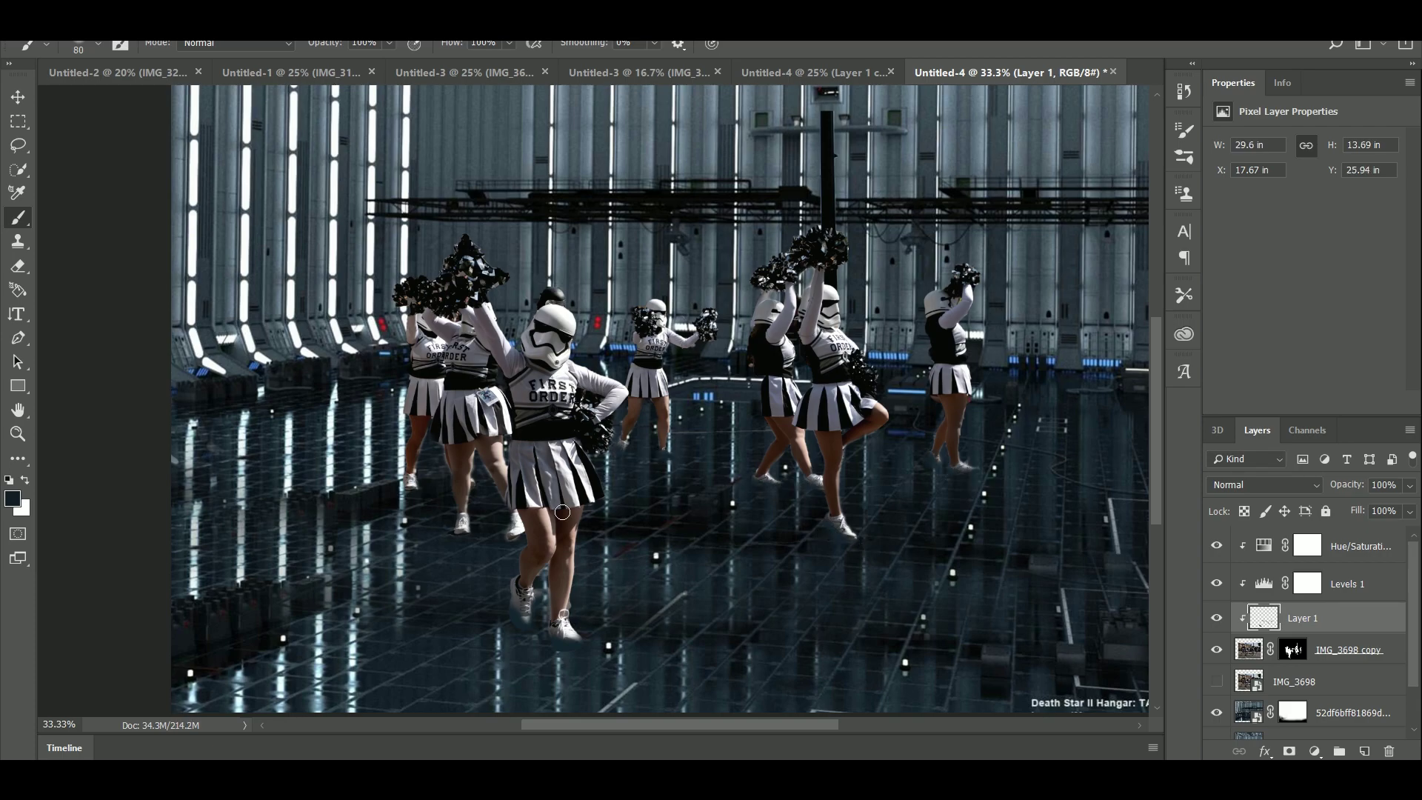
Step: Brush the dark floor colour over the left-hand cheerleader's shoes and try Overlay blending with reduced opacity on the shading layer
left_click(455, 531)
left_click_drag(504, 537, 516, 541)
left_click(1263, 484)
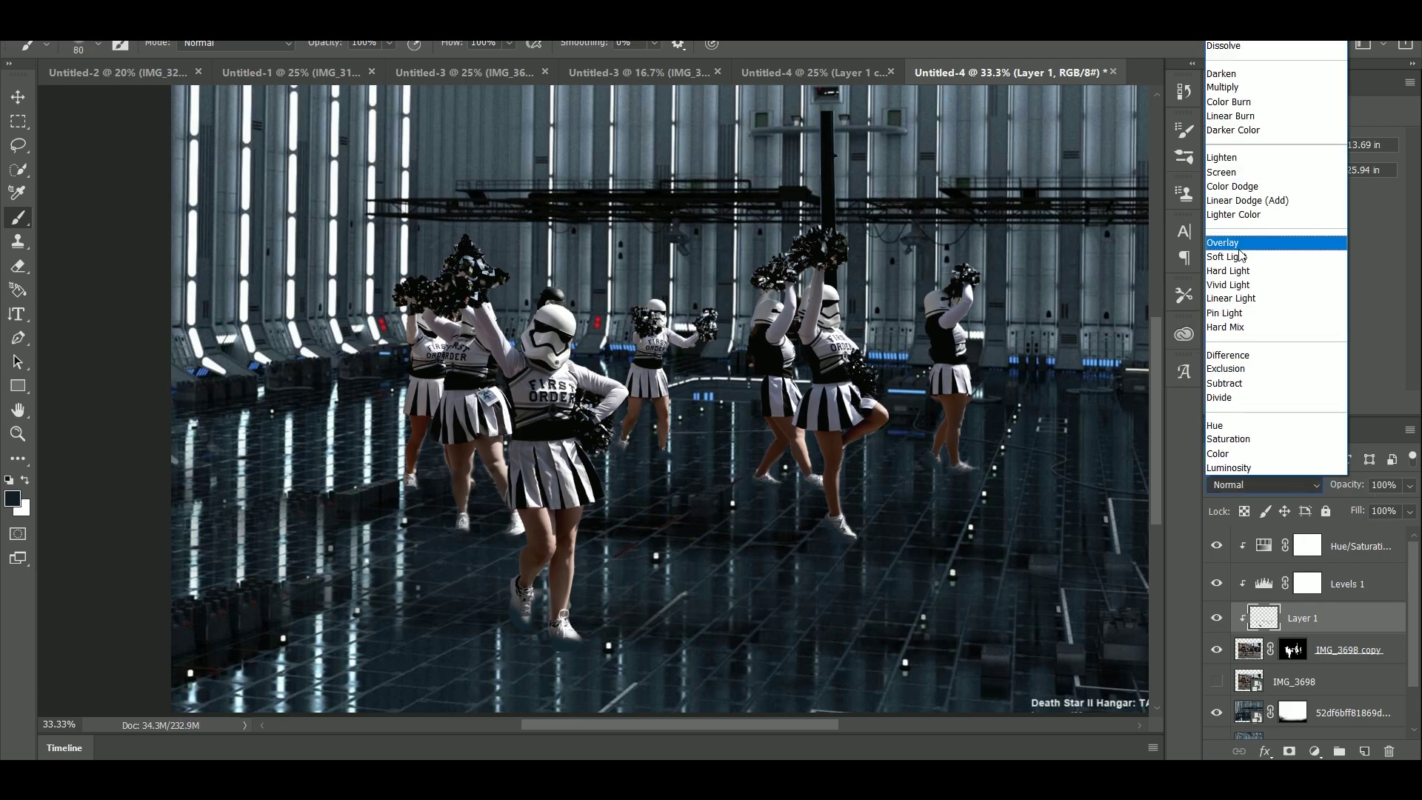
left_click(1244, 244)
left_click(1409, 485)
left_click_drag(1402, 507, 1348, 533)
Step: Set the shoe-shading layer to Soft Light with 74% opacity and 63% fill
left_click(1263, 484)
left_click(1244, 259)
left_click(1409, 487)
left_click(1407, 487)
left_click(1409, 512)
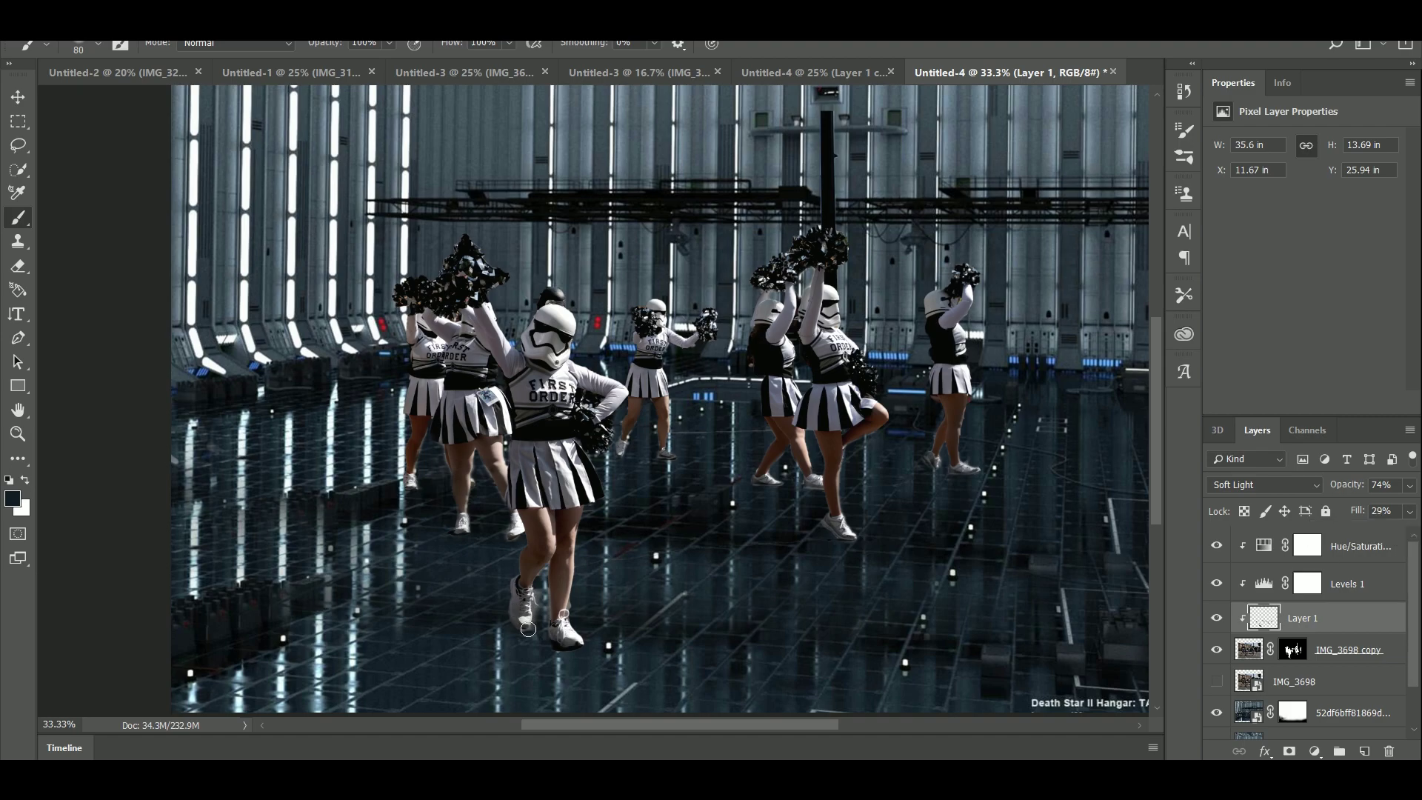
left_click(1410, 511)
left_click_drag(1346, 535, 1378, 537)
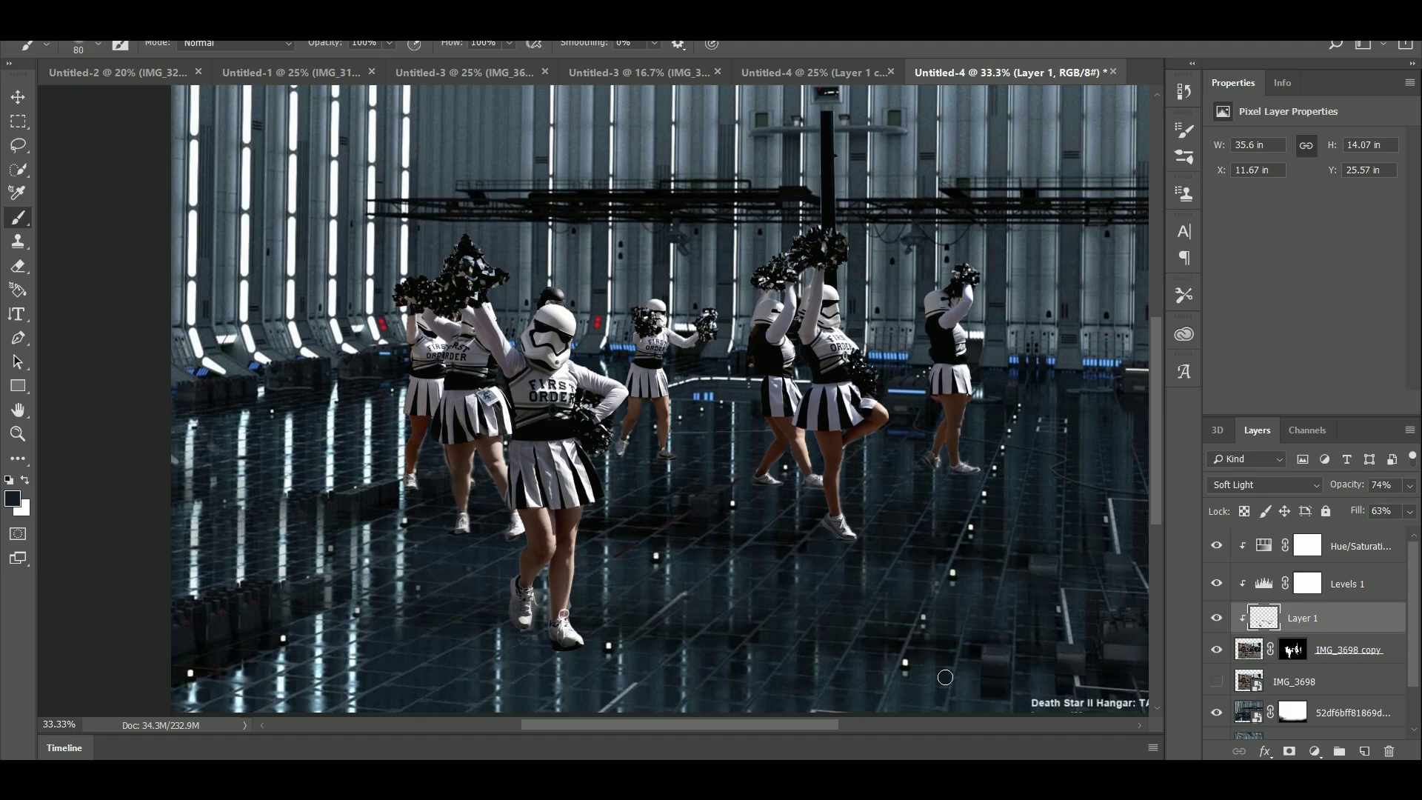
Step: Add a Color Balance adjustment clipped to the cheerleader cutout with midtones at cyan-red -39, magenta-green -5 and yellow-blue +8
key("ctrl+minus")
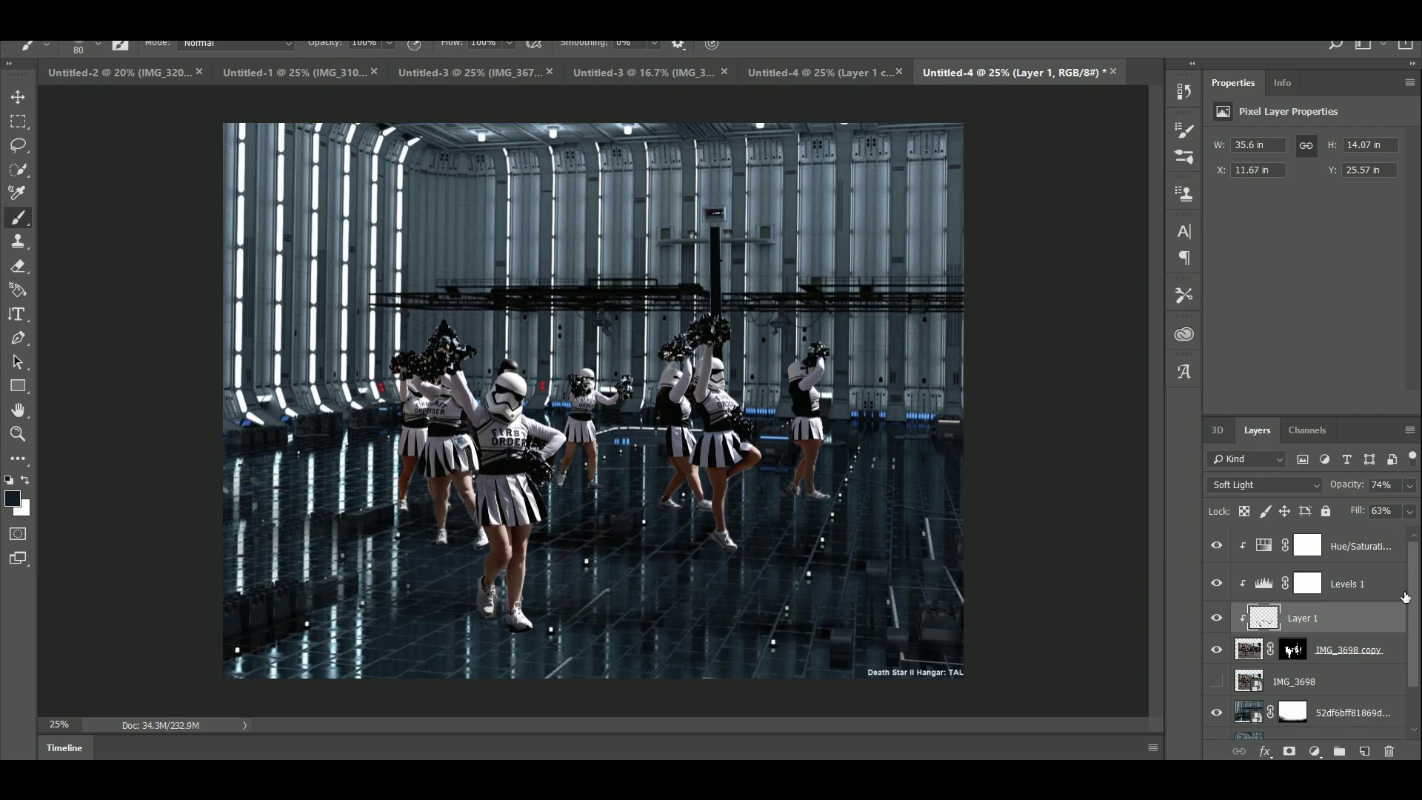
left_click(1292, 549)
left_click(1314, 751)
left_click(1321, 590)
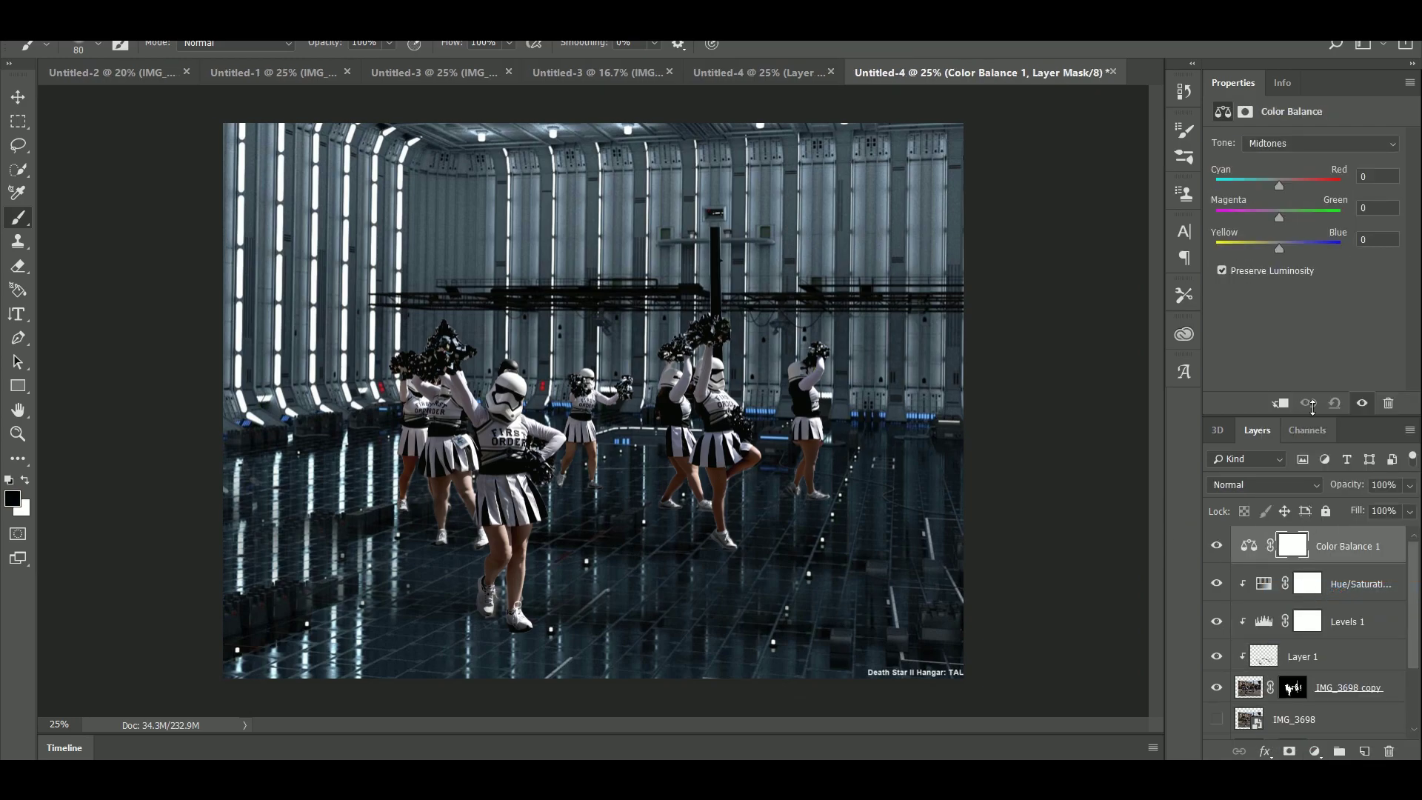
mouse_move(1279, 248)
left_mouse_down()
mouse_move(1254, 185)
mouse_move(1284, 247)
left_mouse_up()
key("ctrl+alt+g")
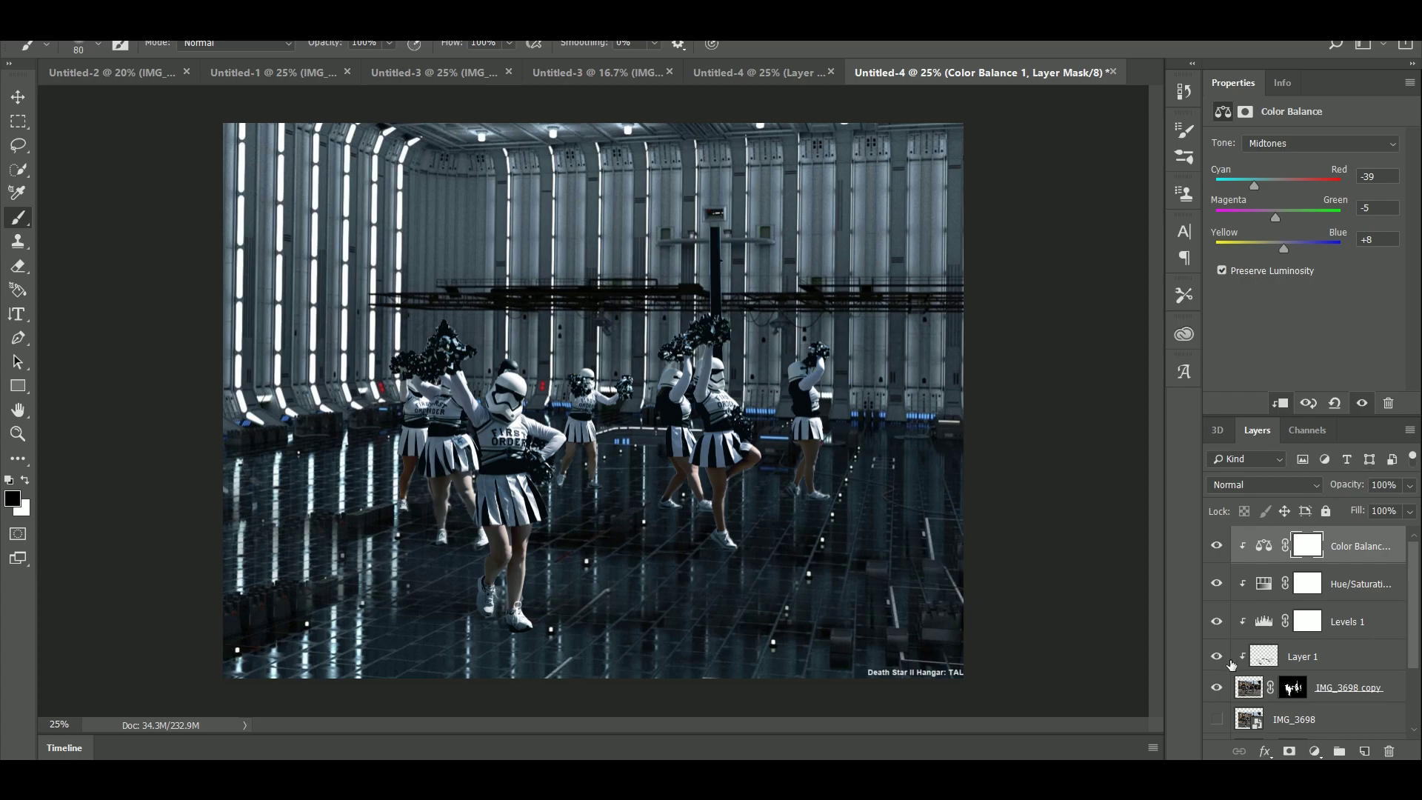
Step: Flatten the image, discarding the hidden layers, and duplicate the flattened background twice
right_click(1256, 557)
left_click(1371, 602)
right_click(1370, 602)
left_click(1197, 559)
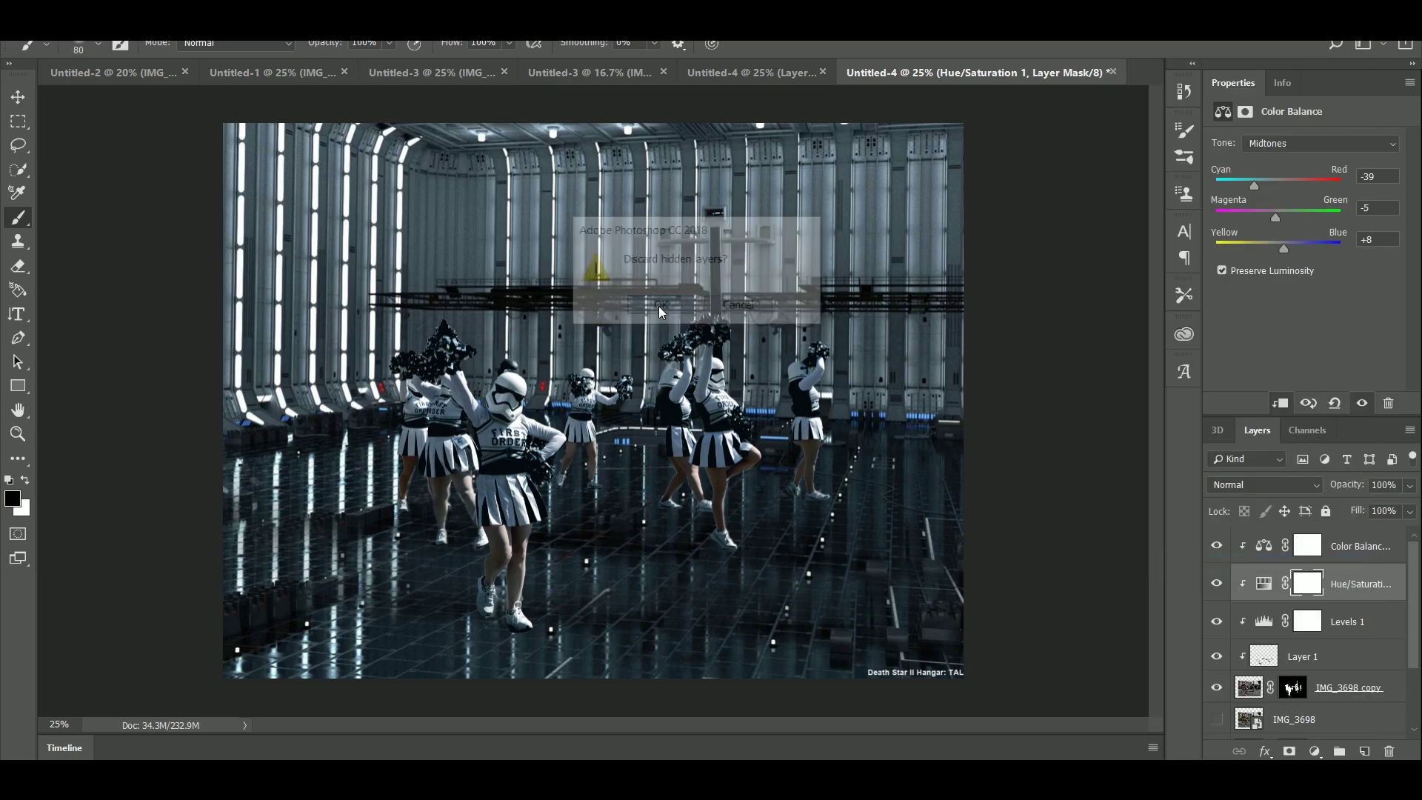
left_click(659, 305)
key("ctrl+j")
key("ctrl+j")
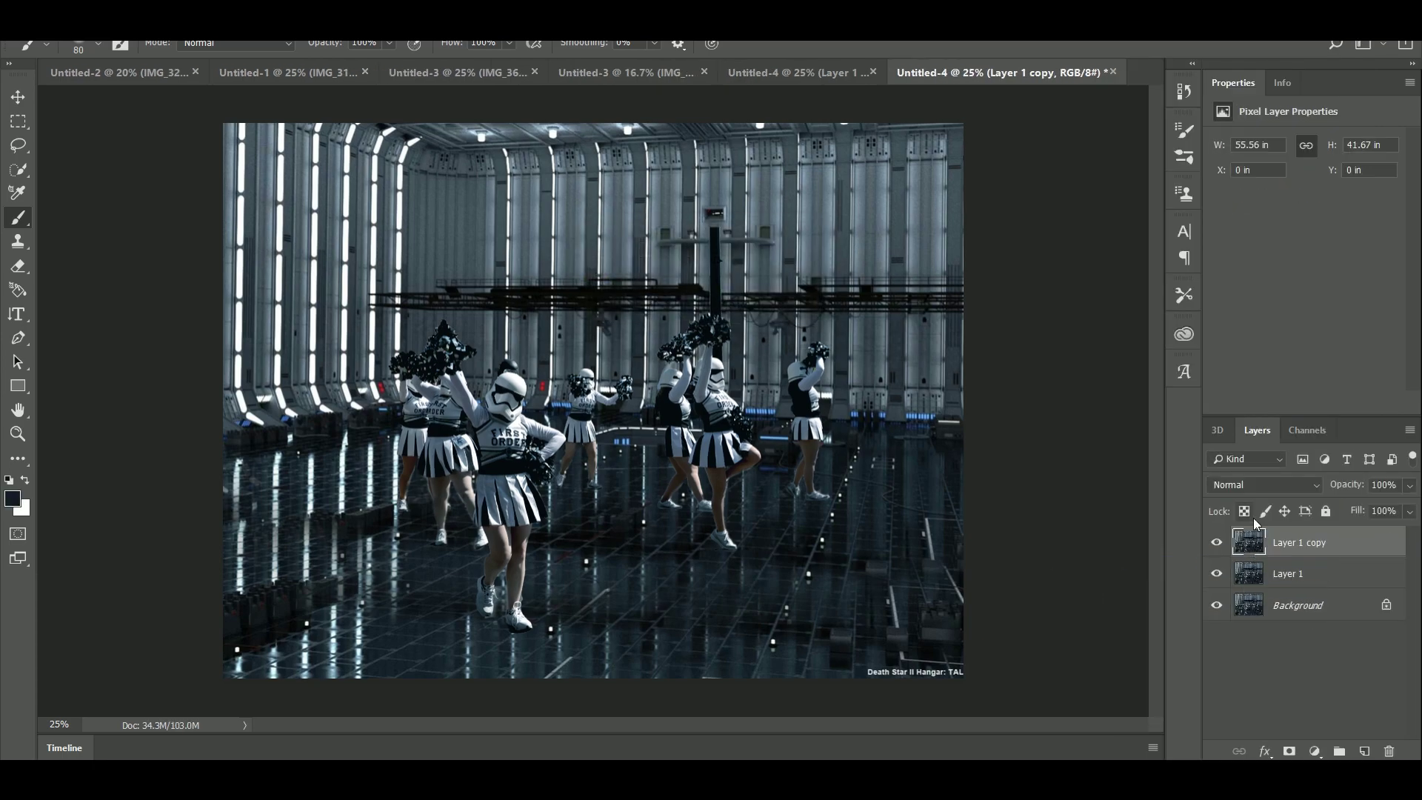
Step: Apply a Threshold to the upper copy, well below level 128, to turn the hangar walls and uniforms mostly white
left_click(157, 13)
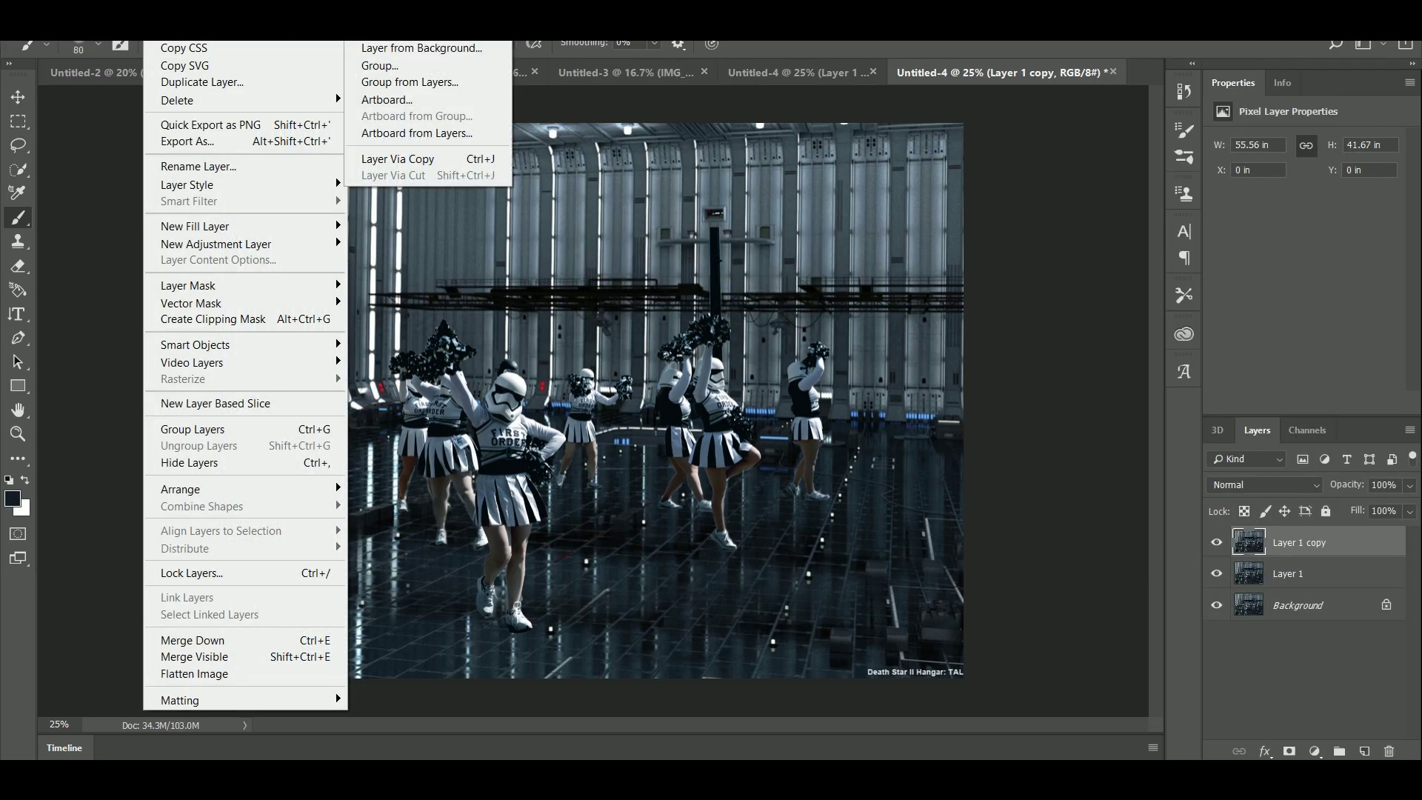
mouse_move(114, 14)
mouse_move(134, 55)
left_click(335, 294)
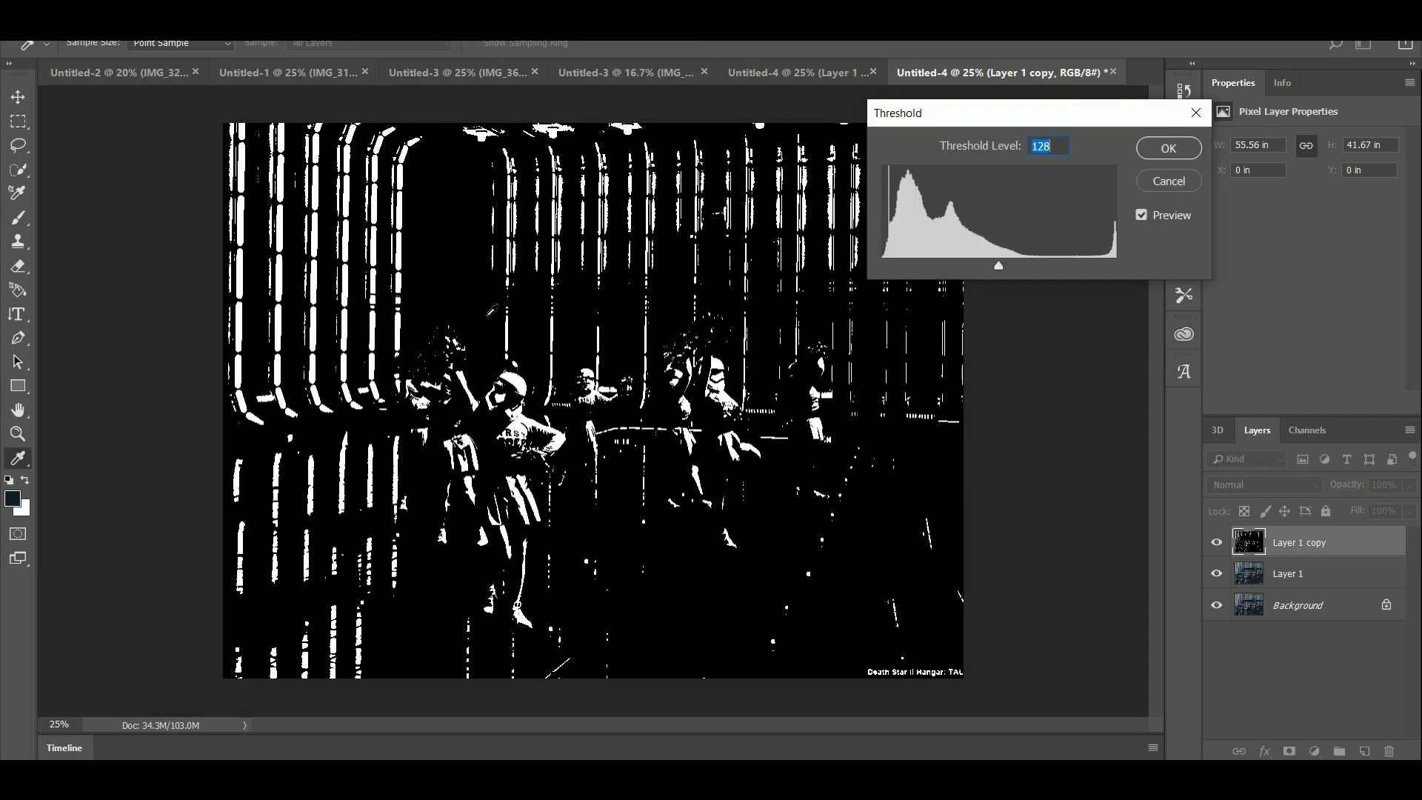
left_click_drag(1000, 265, 939, 258)
left_click(1169, 148)
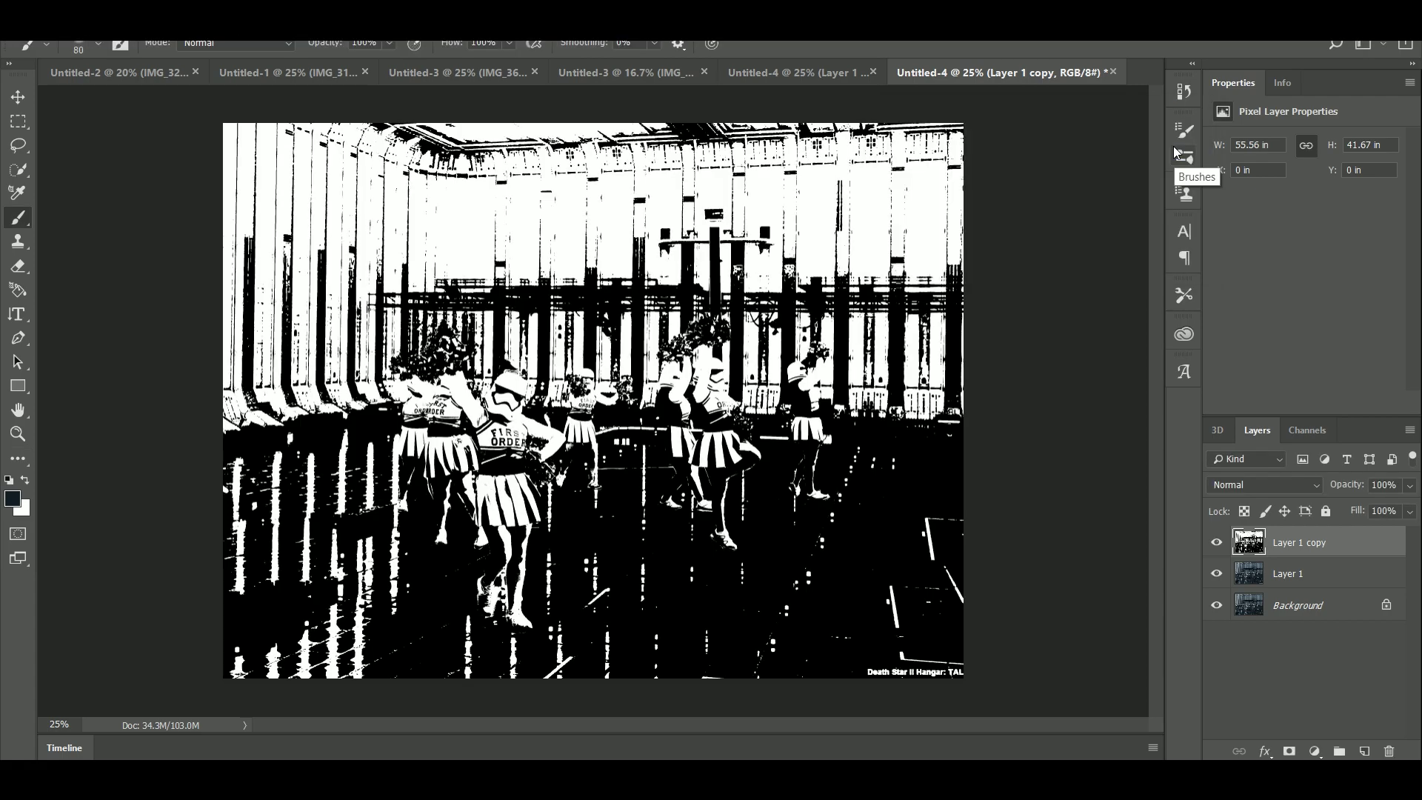
Step: Apply Oil Paint to the threshold layer with stylization 0.4, cleanliness 6.5, scale 3.8 and bristle detail 2.5
left_click(278, 26)
mouse_move(326, 329)
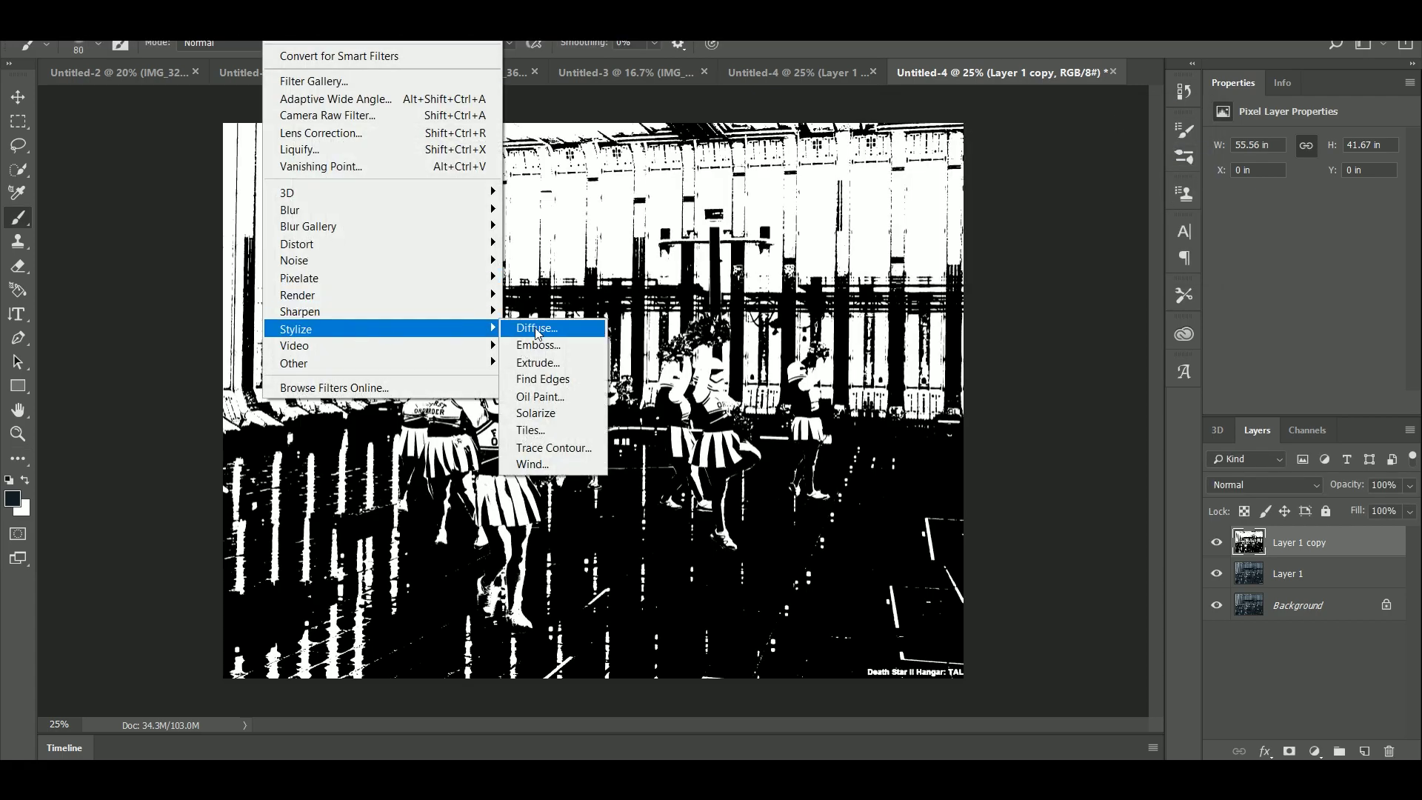
left_click(541, 400)
left_click(886, 342)
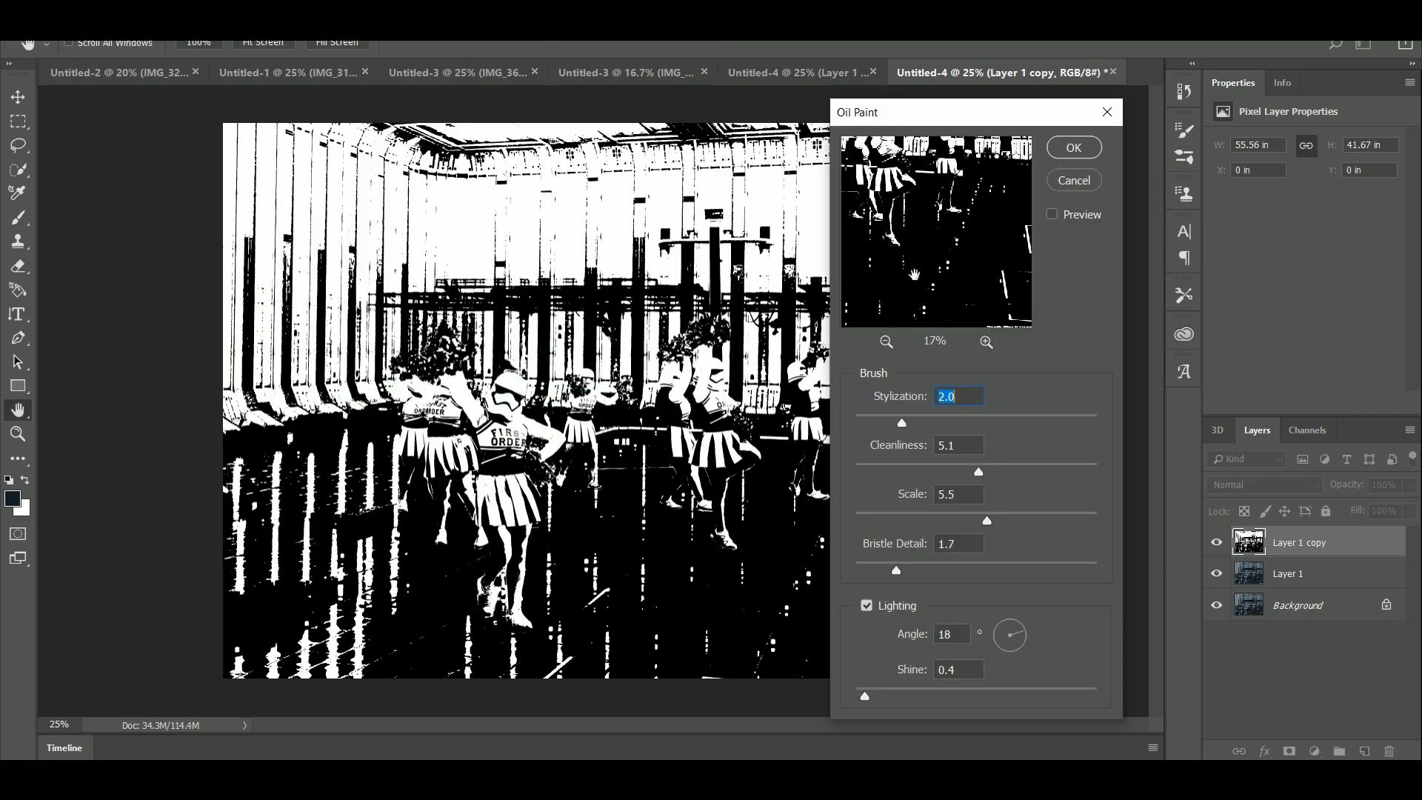
left_click(987, 341)
left_click(987, 342)
left_click(986, 342)
left_click(987, 342)
mouse_move(901, 423)
left_mouse_down()
mouse_move(935, 422)
mouse_move(864, 419)
left_mouse_up()
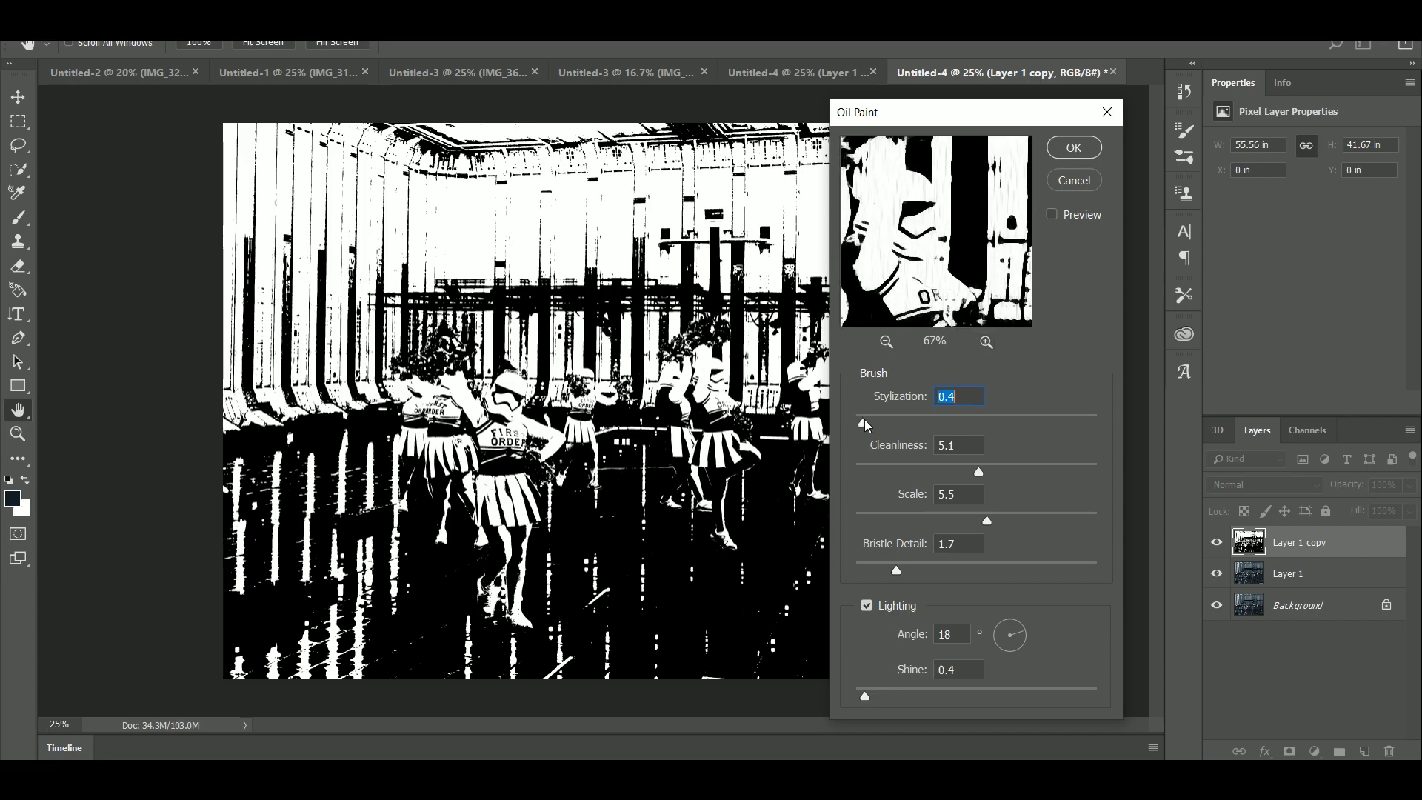
left_click_drag(978, 471, 1011, 471)
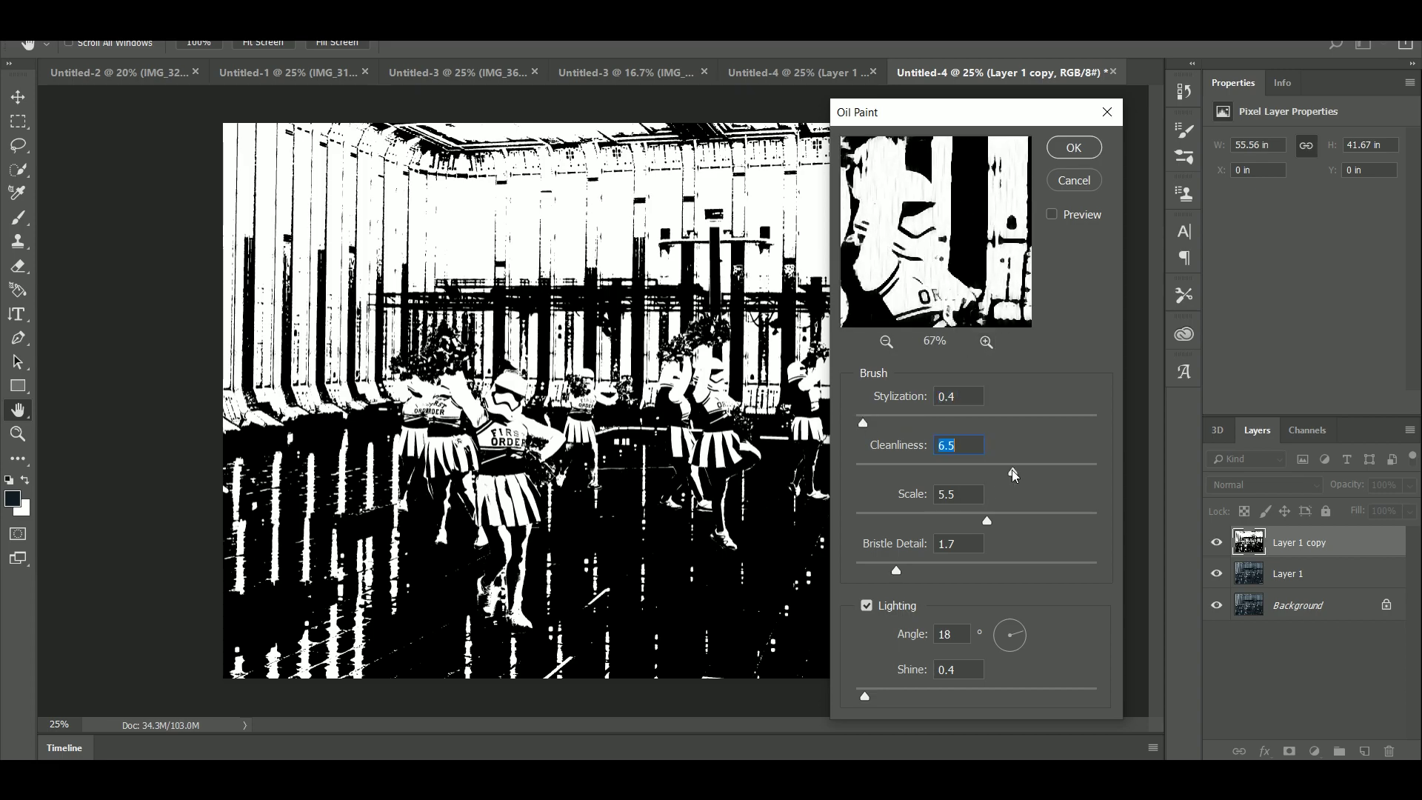
left_click(917, 572)
left_click(1074, 147)
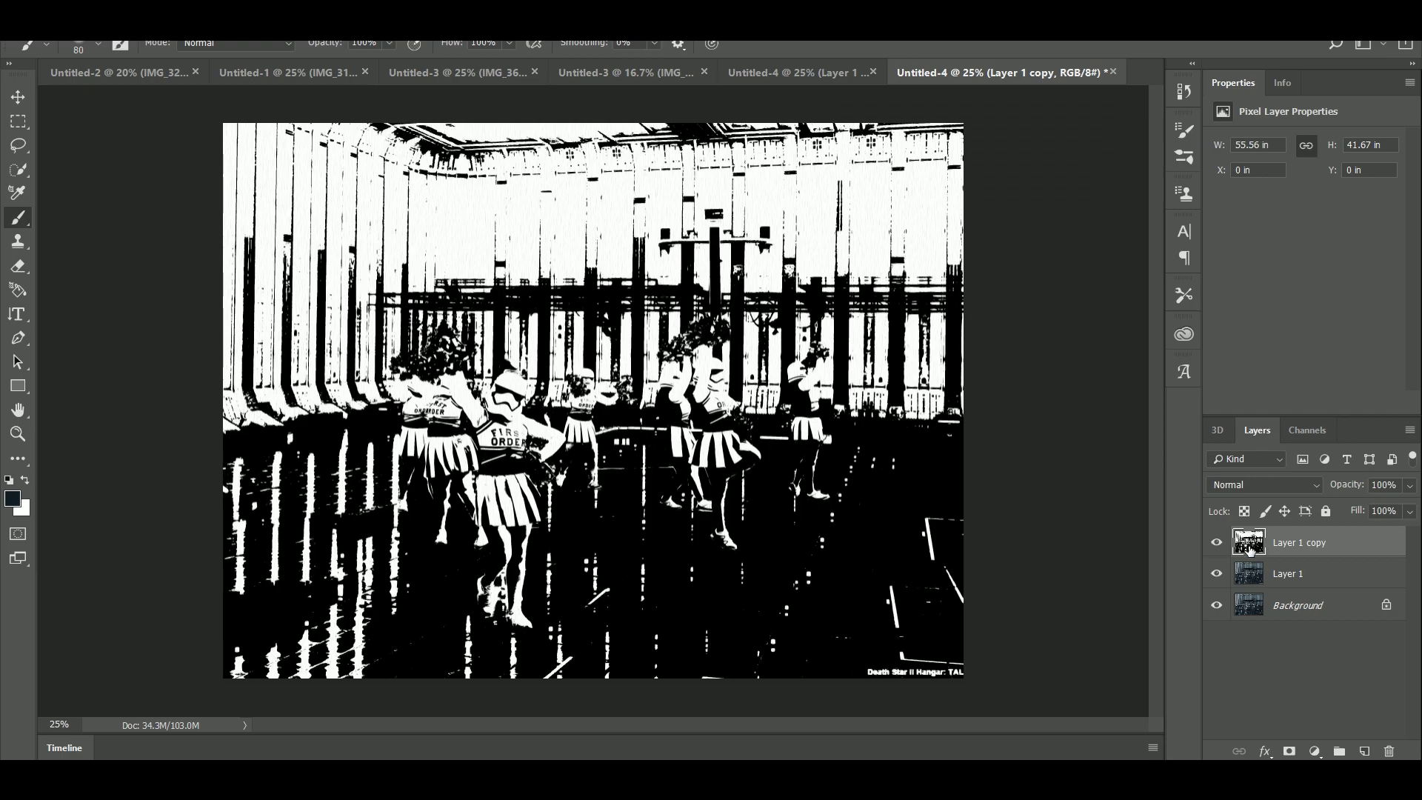
Step: Hide the threshold layer and apply Poster Edges to Layer 1 with edge thickness 4, edge intensity 1 and posterization 2
left_click(1216, 542)
left_click(1249, 575)
left_click(281, 33)
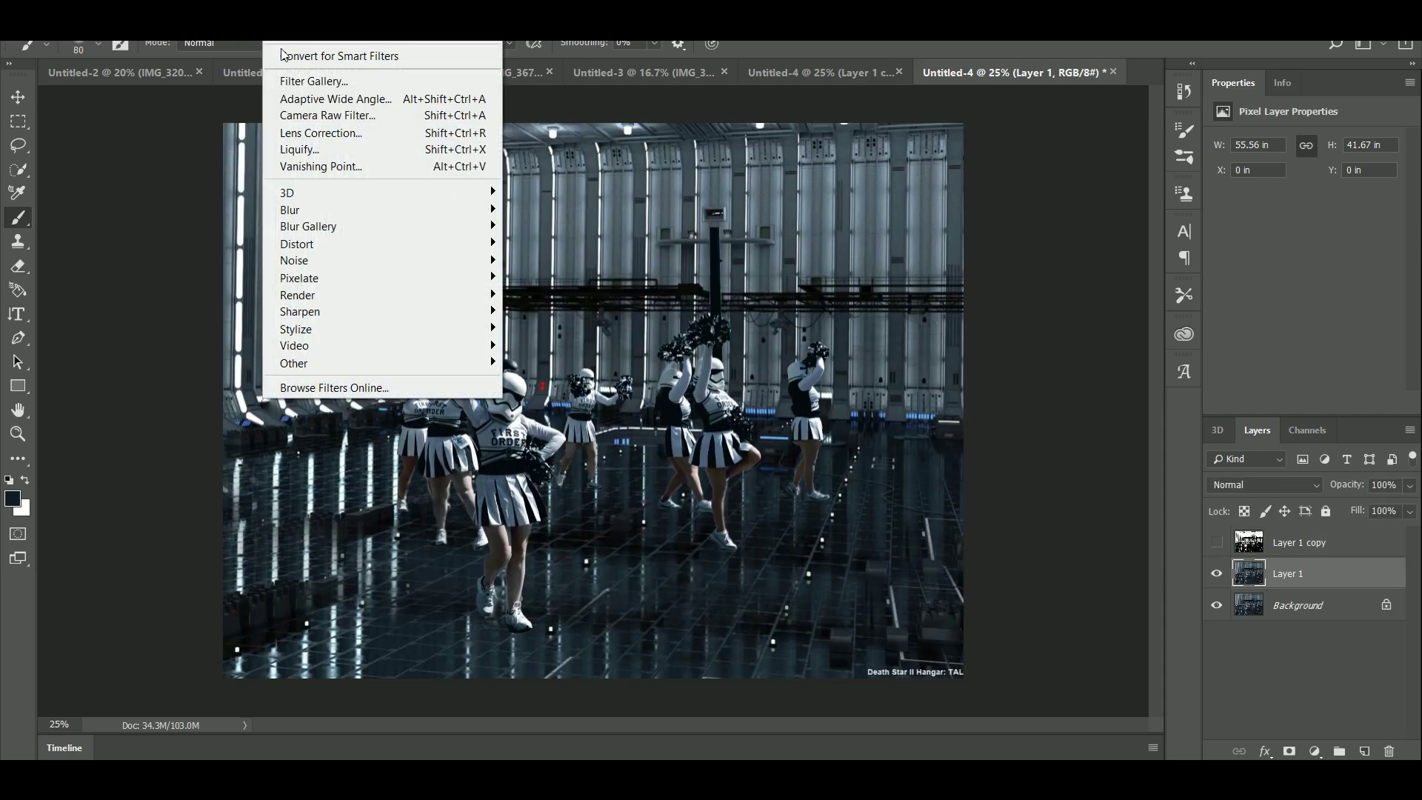
left_click(323, 82)
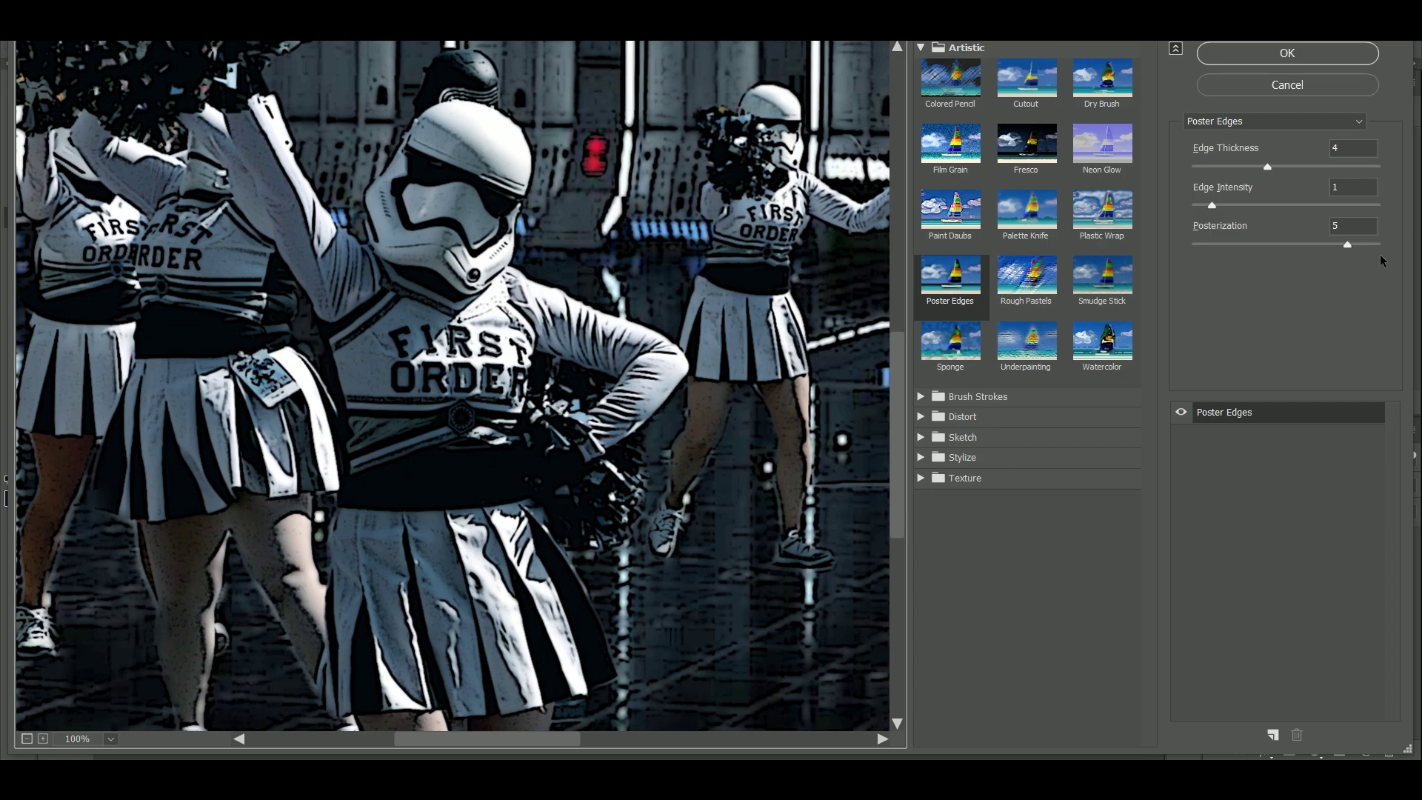
left_click(1363, 245)
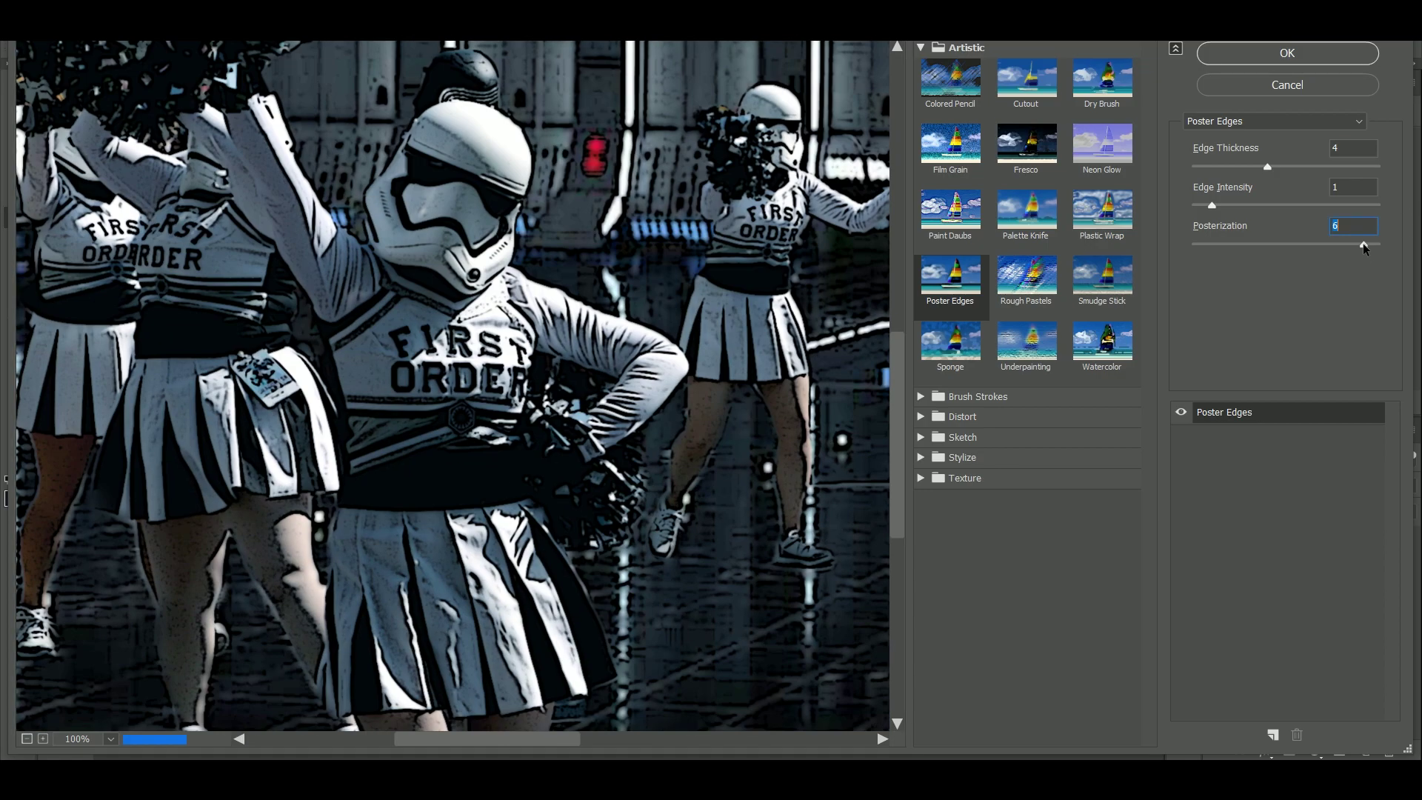
left_click(1273, 246)
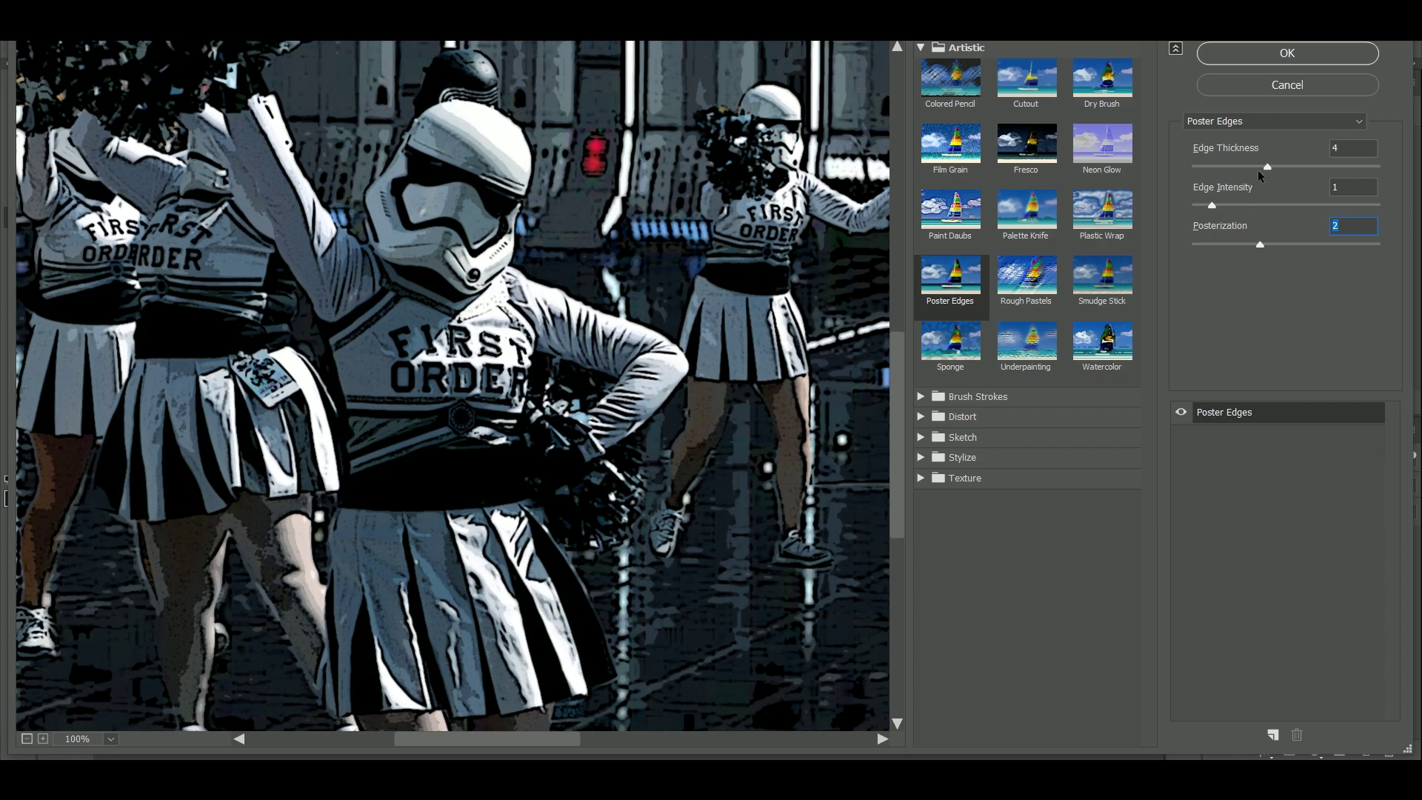
left_click(1316, 59)
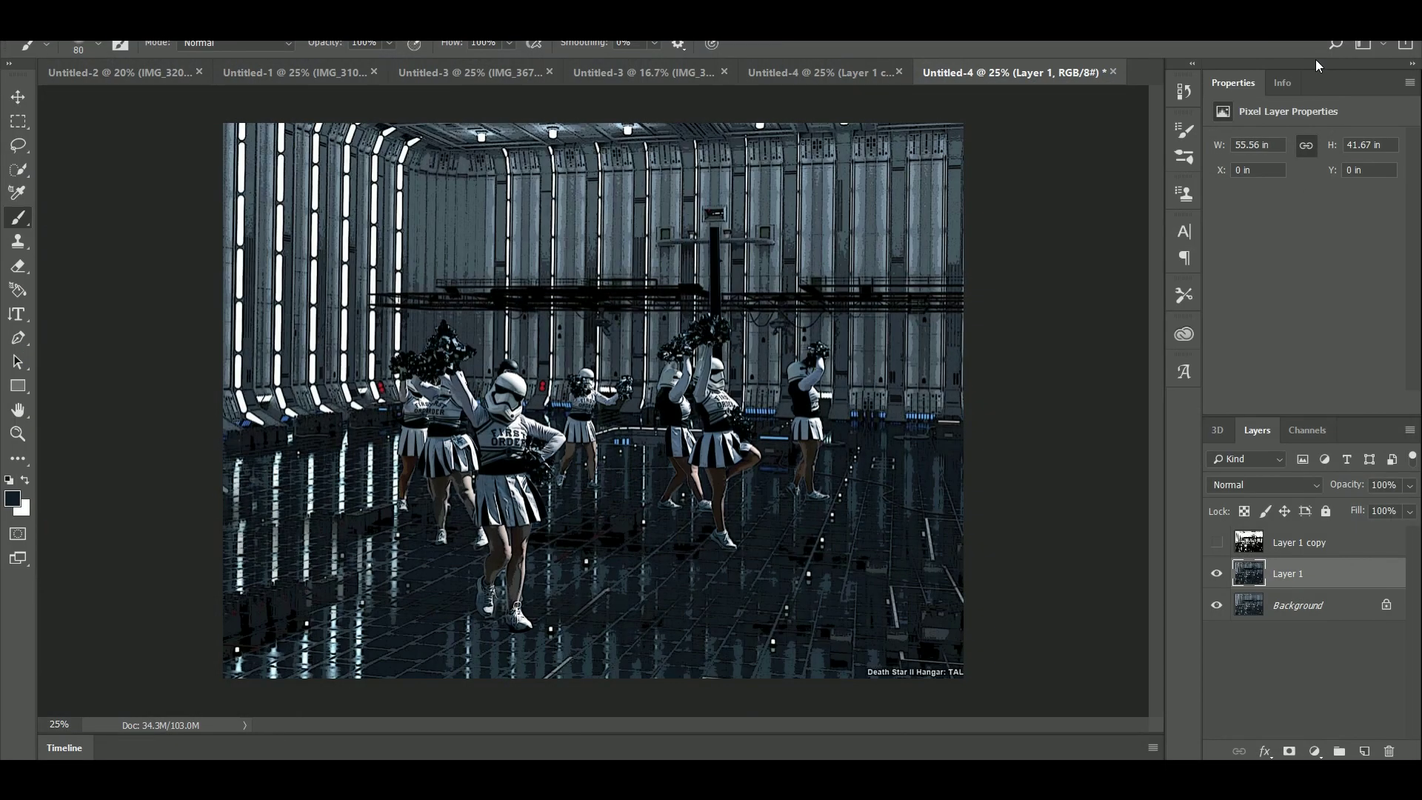
Step: Apply Oil Paint to Layer 1 with stylization raised above 0.4, cleanliness 6.5, scale 3.8 and bristle detail 2.5
left_click(274, 15)
mouse_move(349, 324)
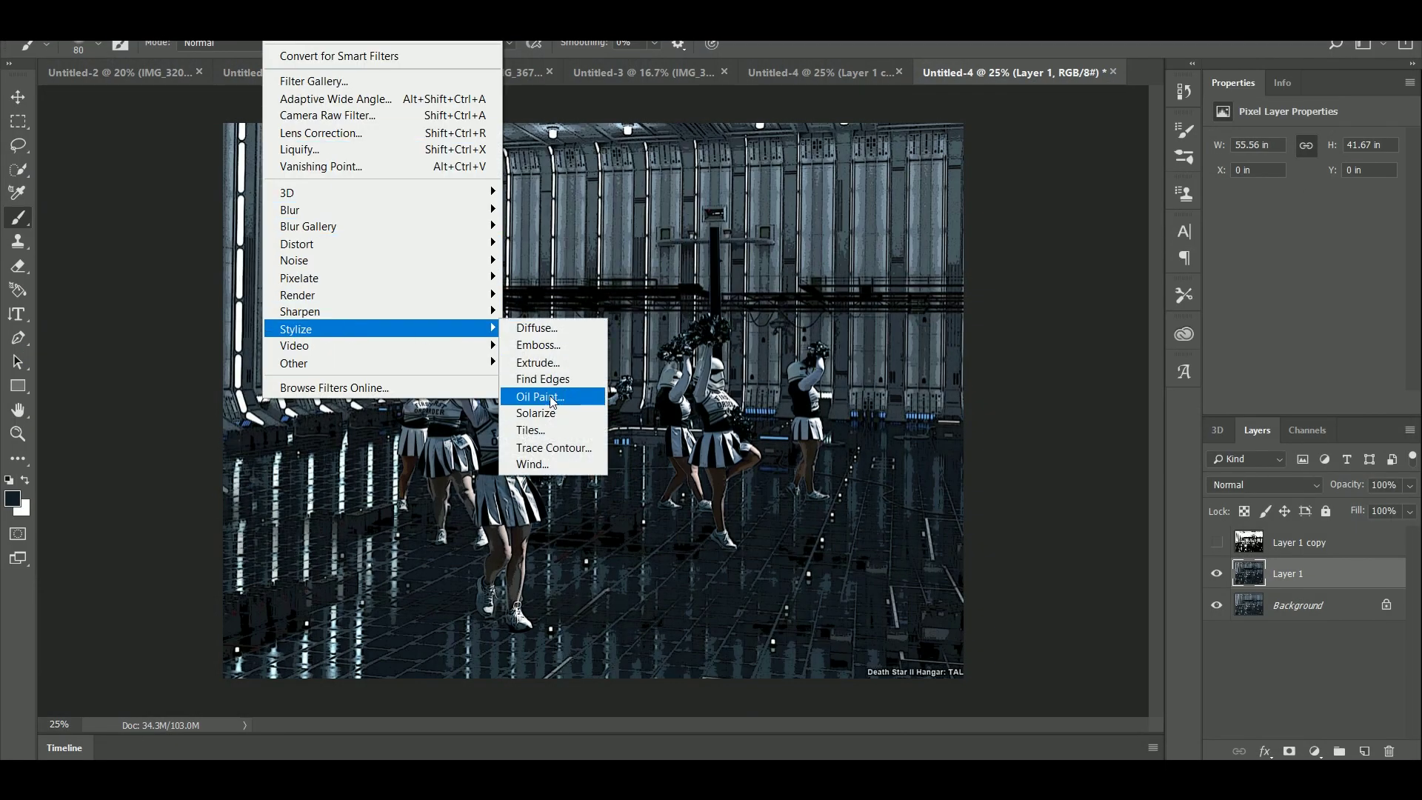
left_click(533, 398)
left_click_drag(953, 252, 967, 336)
left_click(886, 341)
left_click(886, 341)
left_click(885, 341)
left_click(885, 342)
left_click(987, 342)
left_click(987, 342)
left_click(987, 341)
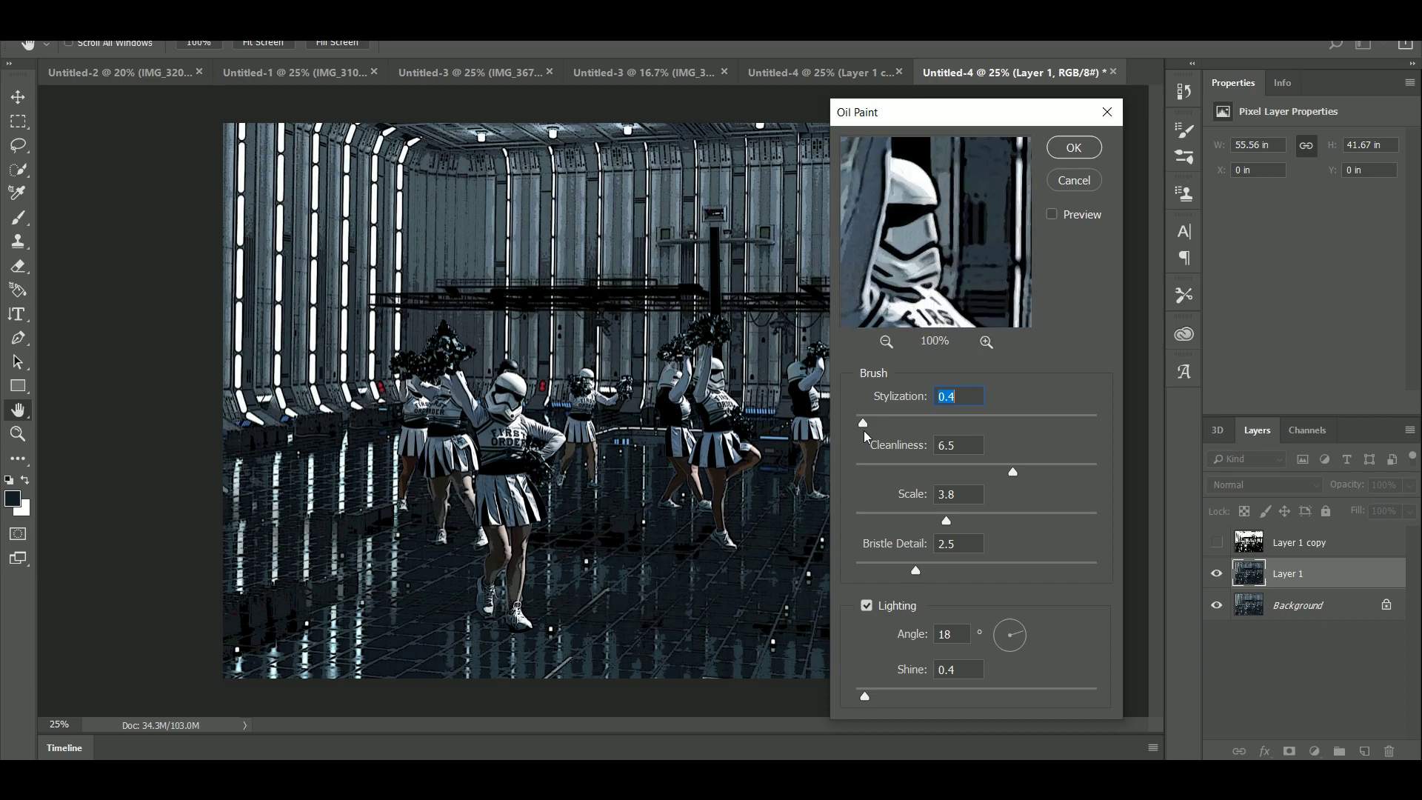
left_click_drag(863, 423, 931, 423)
left_click(1070, 148)
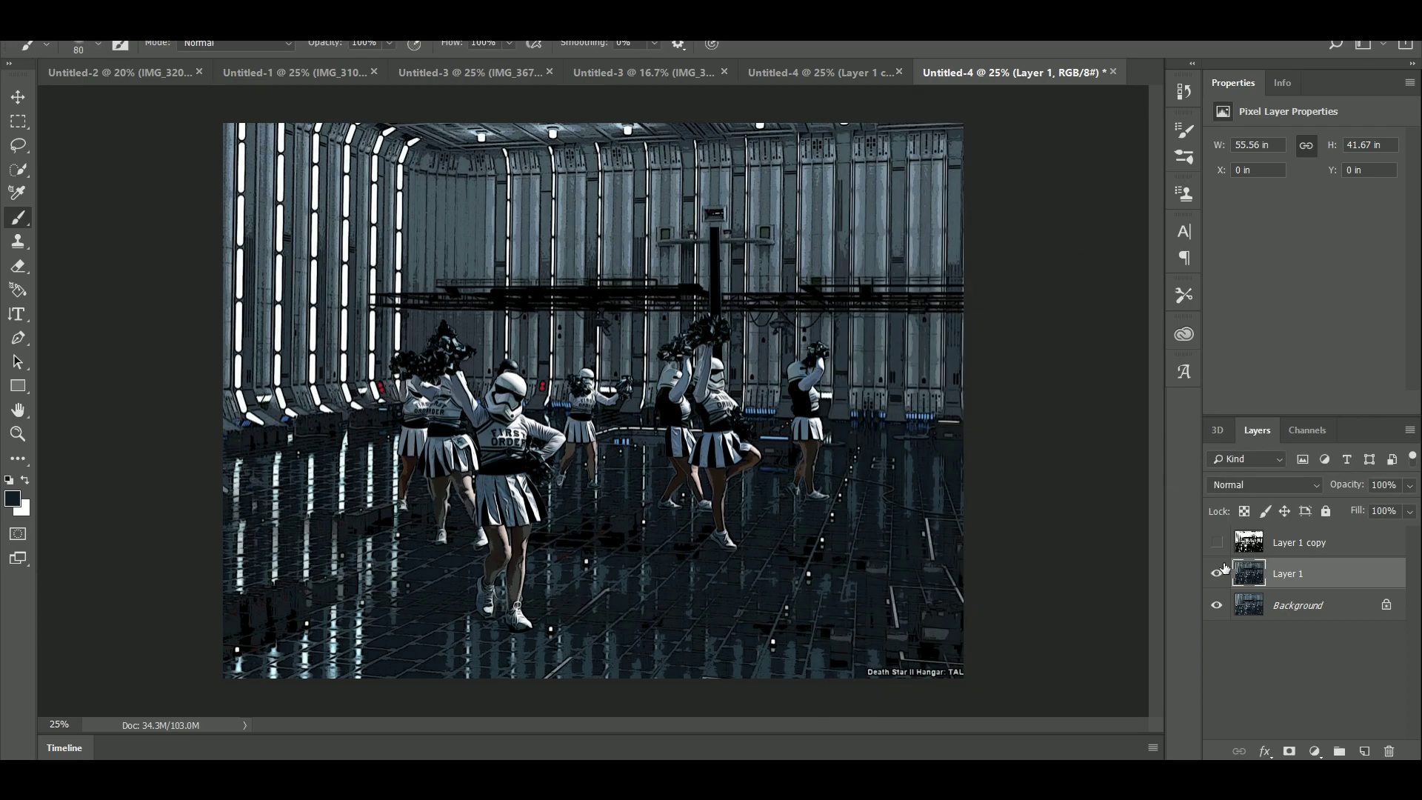
Step: Show the threshold layer again, try Multiply blending on Layer 1 and return that layer to Normal
left_click(1217, 542)
left_click(1259, 485)
left_click(1247, 93)
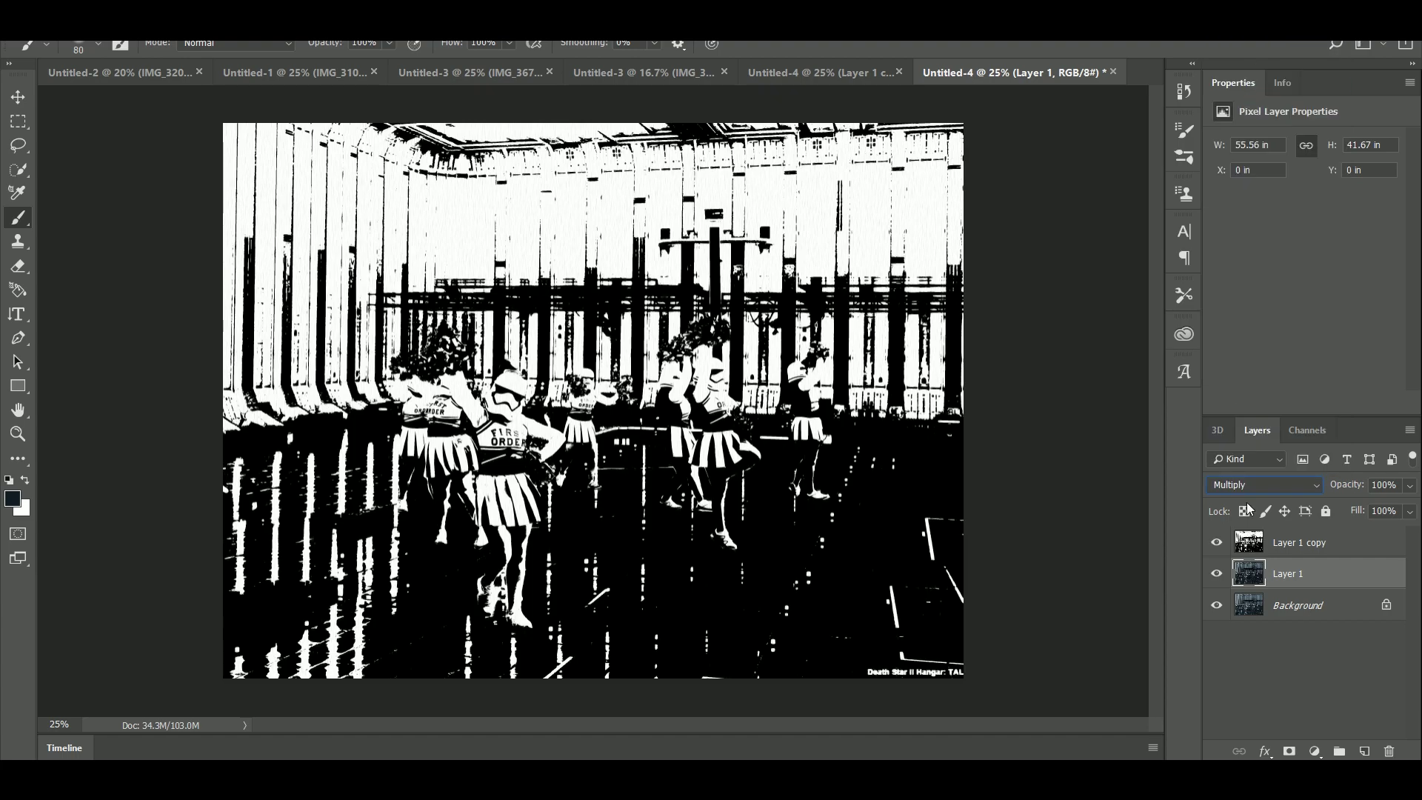
left_click(1250, 547)
left_click(1249, 578)
left_click(1250, 485)
left_click(1247, 32)
Step: Set the blend mode of the black-and-white threshold layer to Multiply
left_click(1303, 543)
left_click(1262, 484)
left_click(1247, 88)
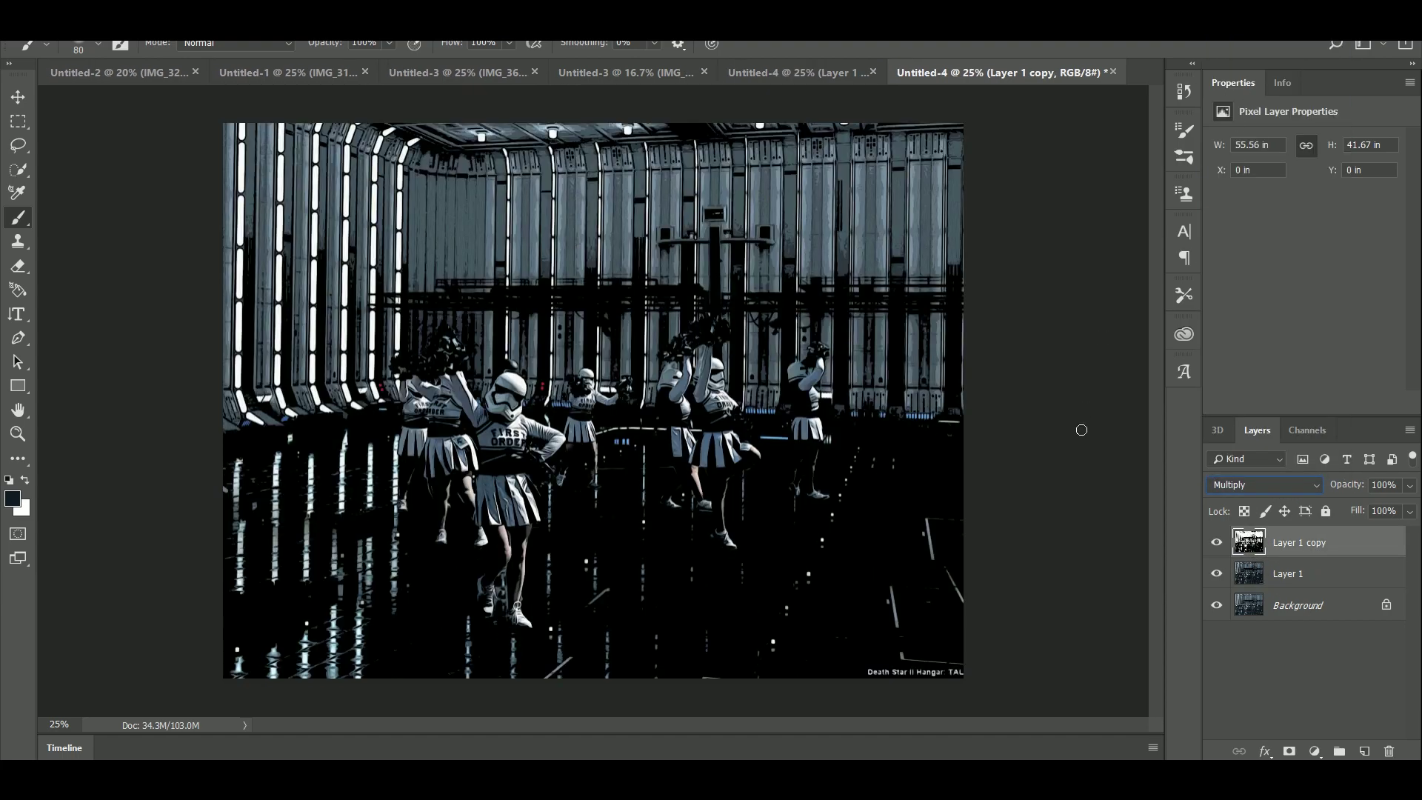
Step: Apply Poster Edges to Layer 1 again with edge thickness 9, edge intensity 4 and posterization 2
left_click(1248, 575)
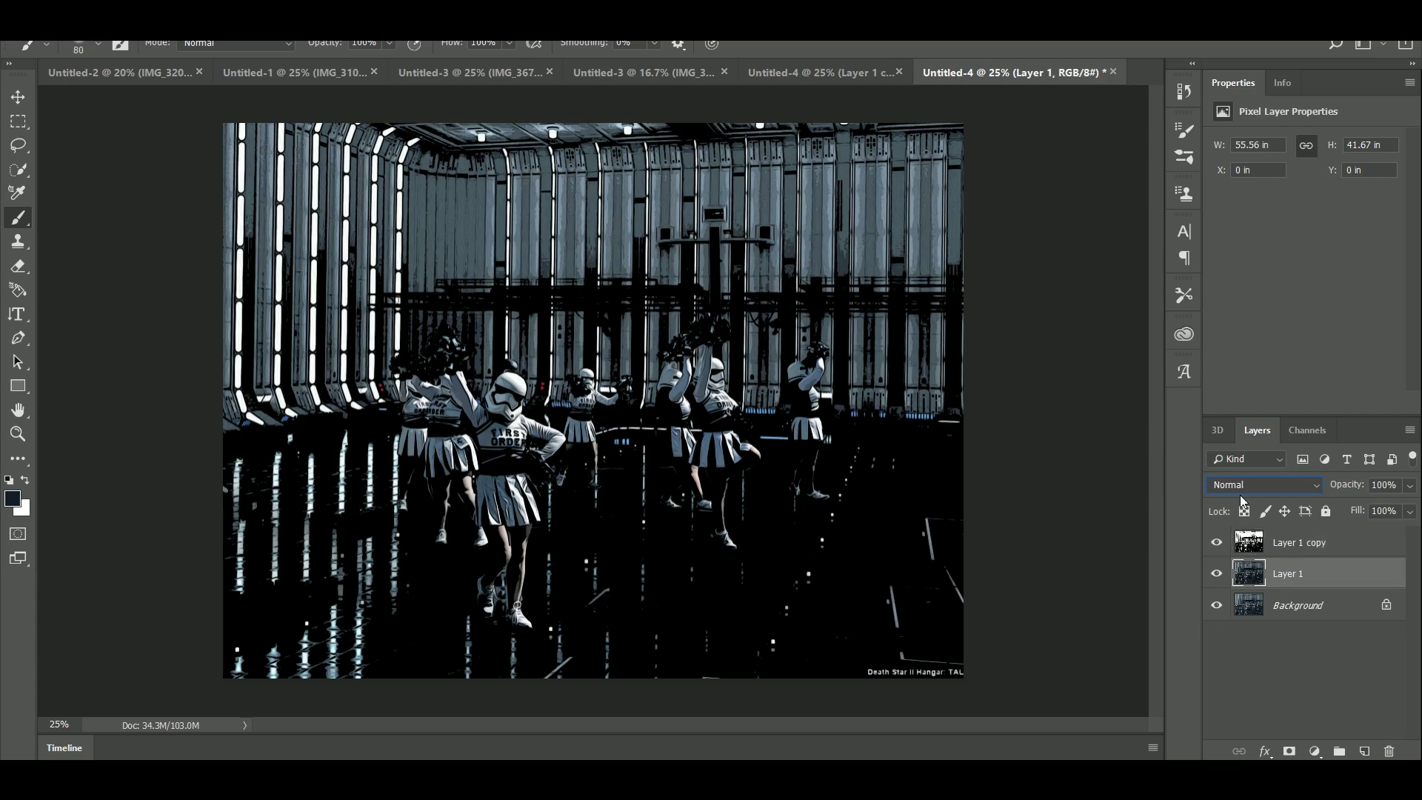
left_click(308, 16)
mouse_move(282, 17)
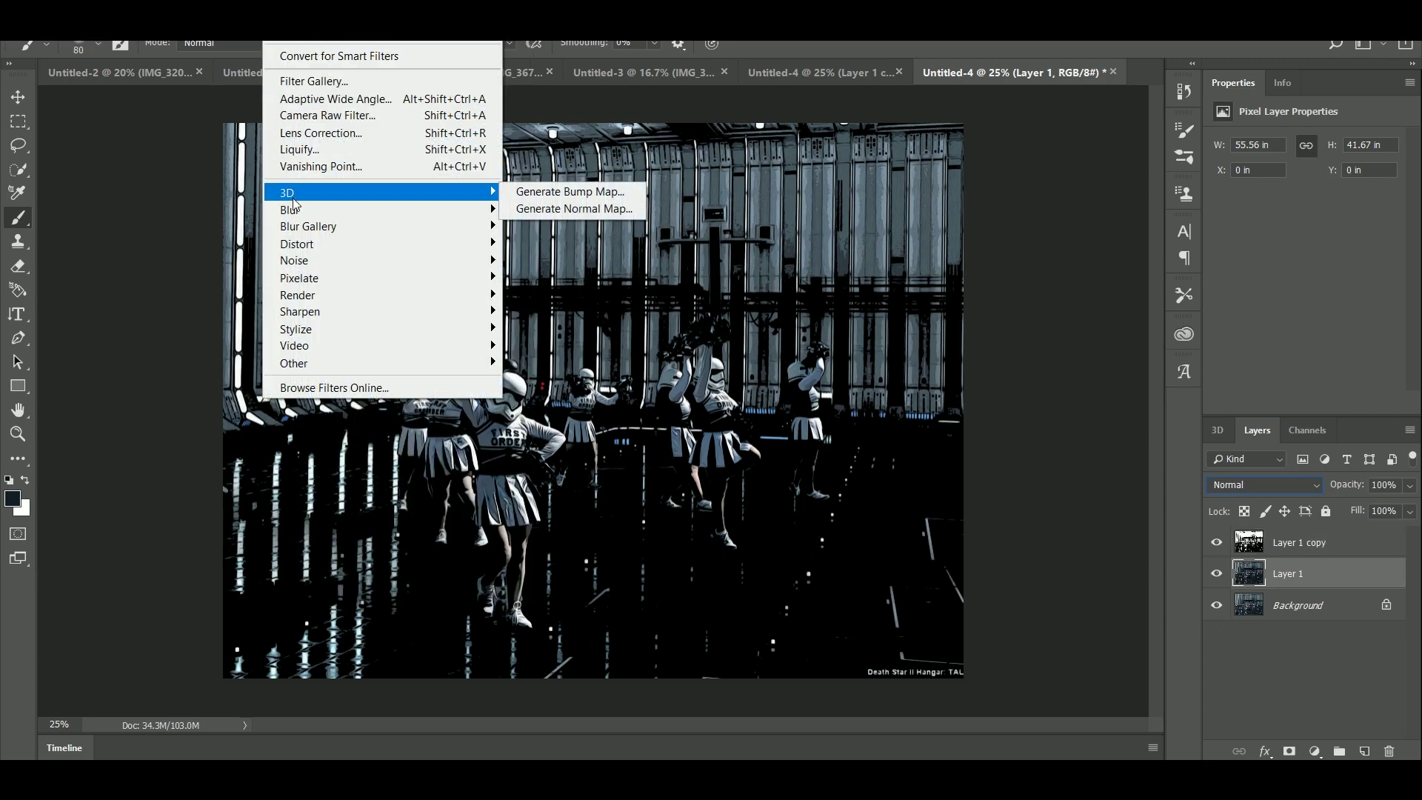
left_click(309, 85)
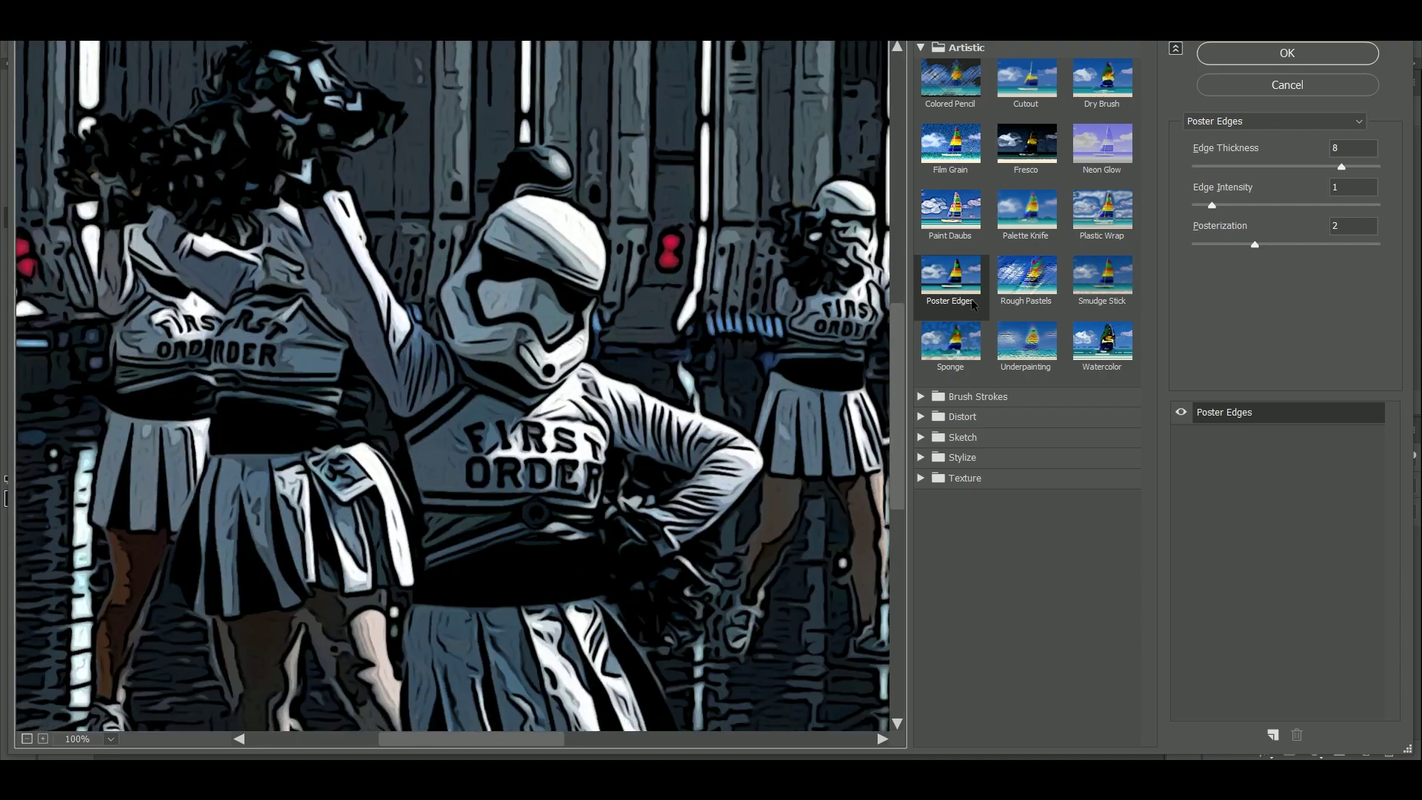
left_click_drag(1340, 167, 1360, 167)
left_click_drag(1218, 206, 1274, 209)
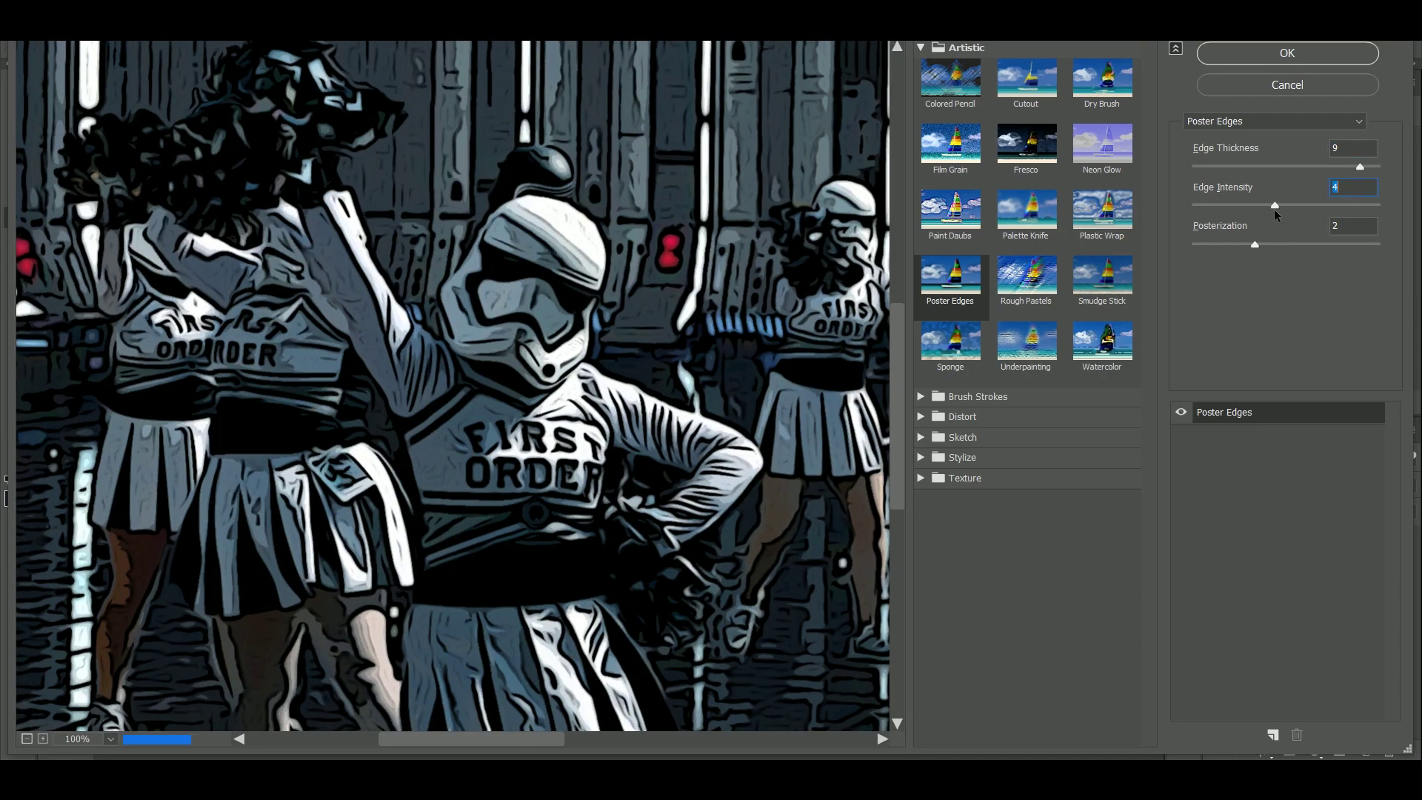
left_click(1277, 55)
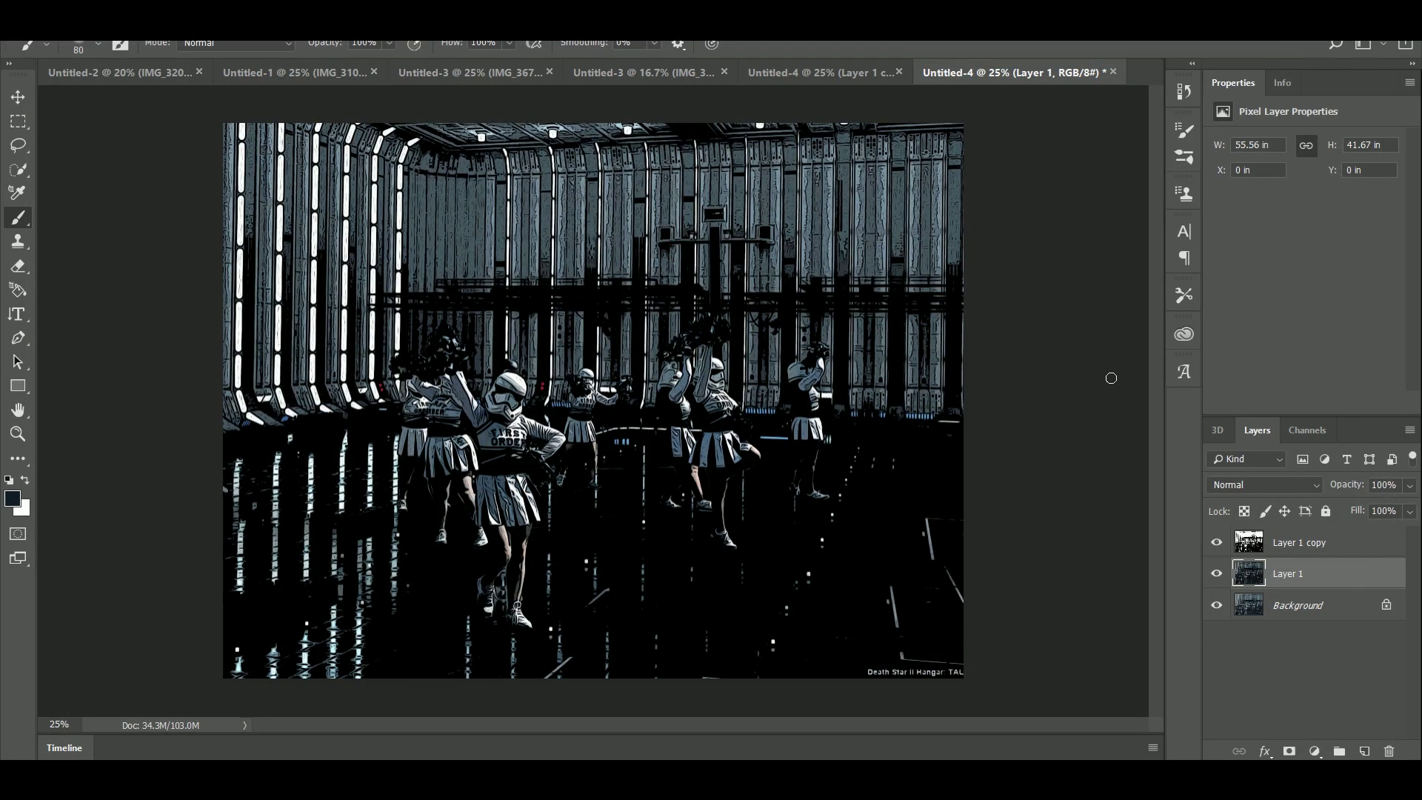